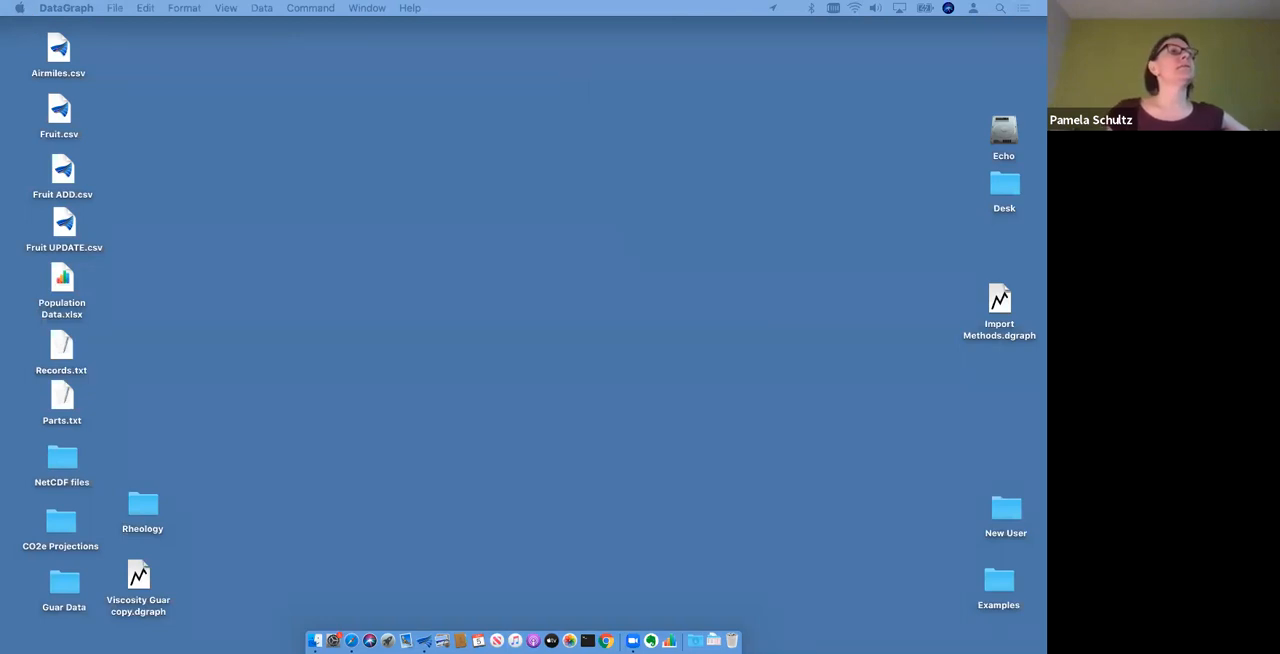
- Enlarge the Import Methods.dgraph window and display its Import File graph
drag(0, 2, 812, 20)
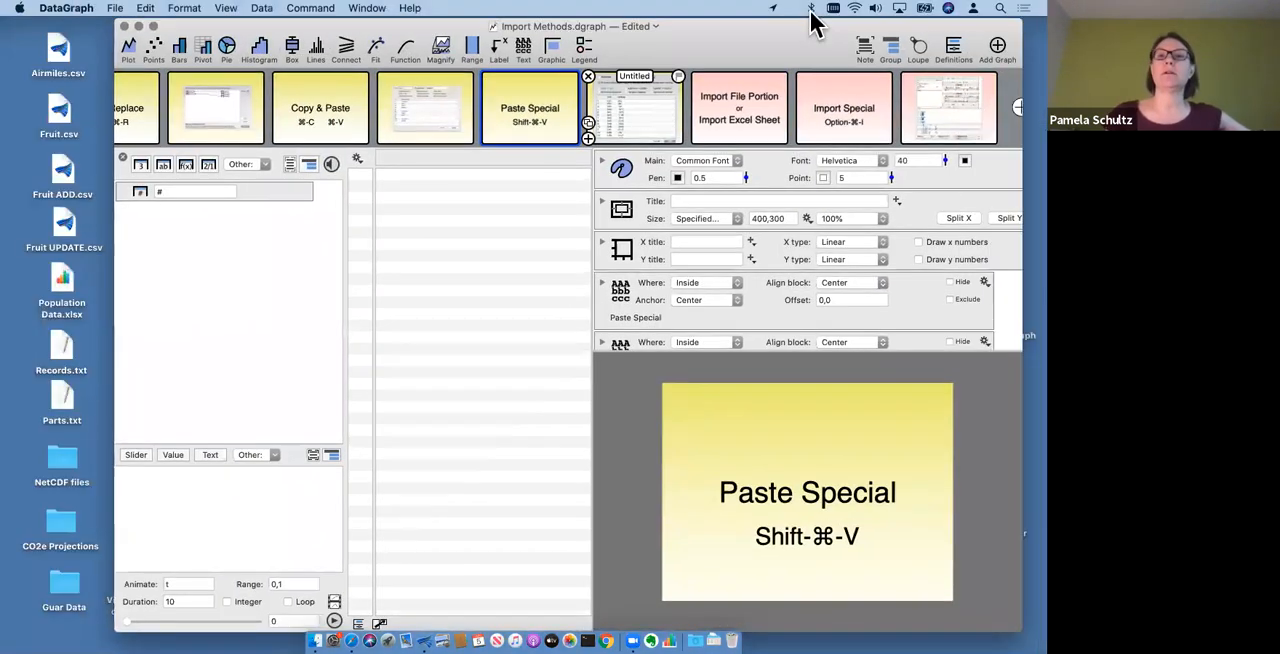
double_click(748, 50)
scroll(382, 128, left, 5)
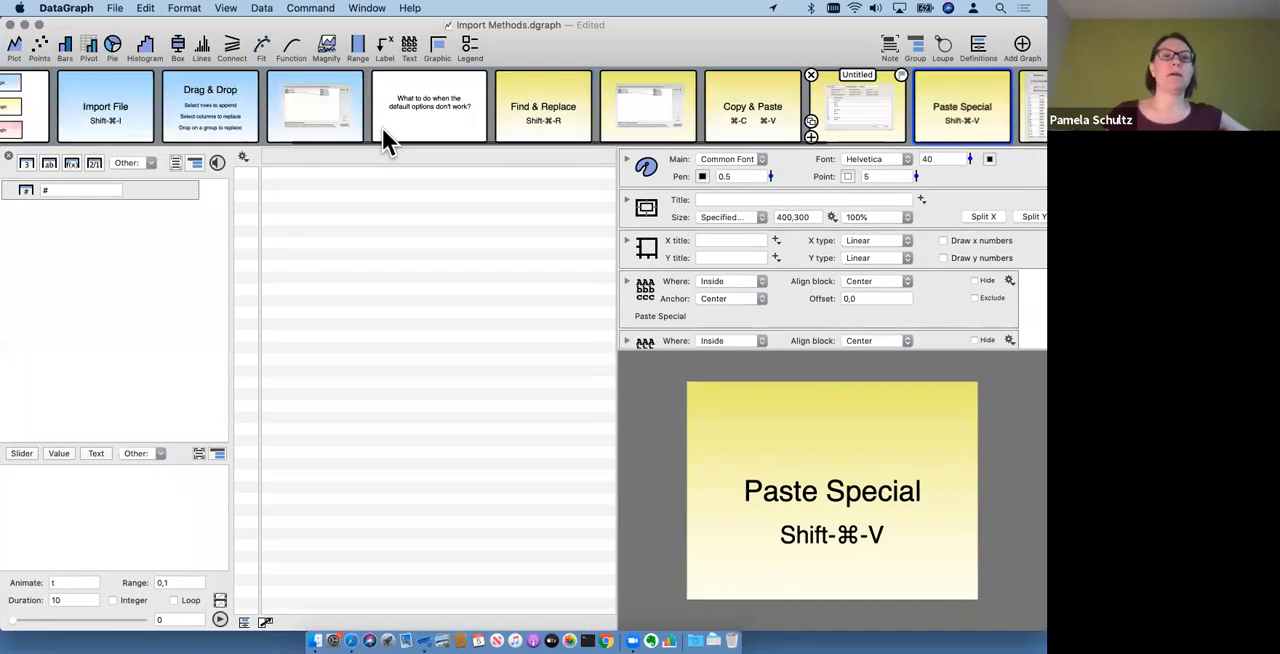
scroll(382, 128, left, 6)
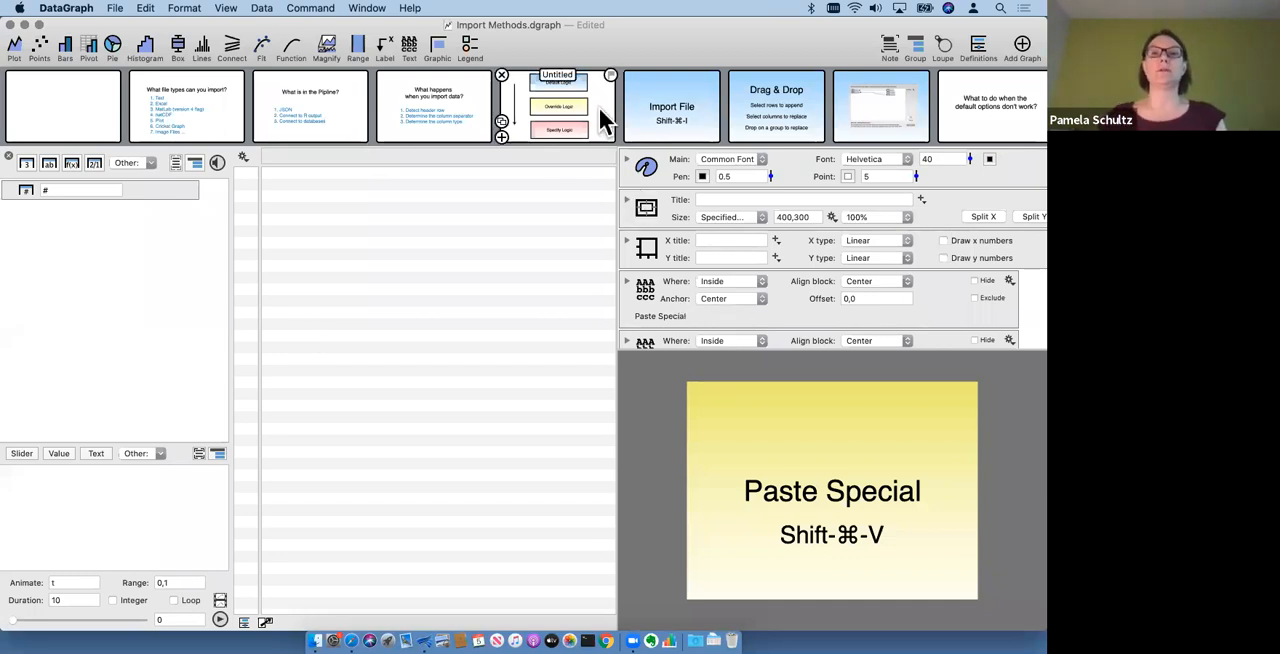
click(677, 118)
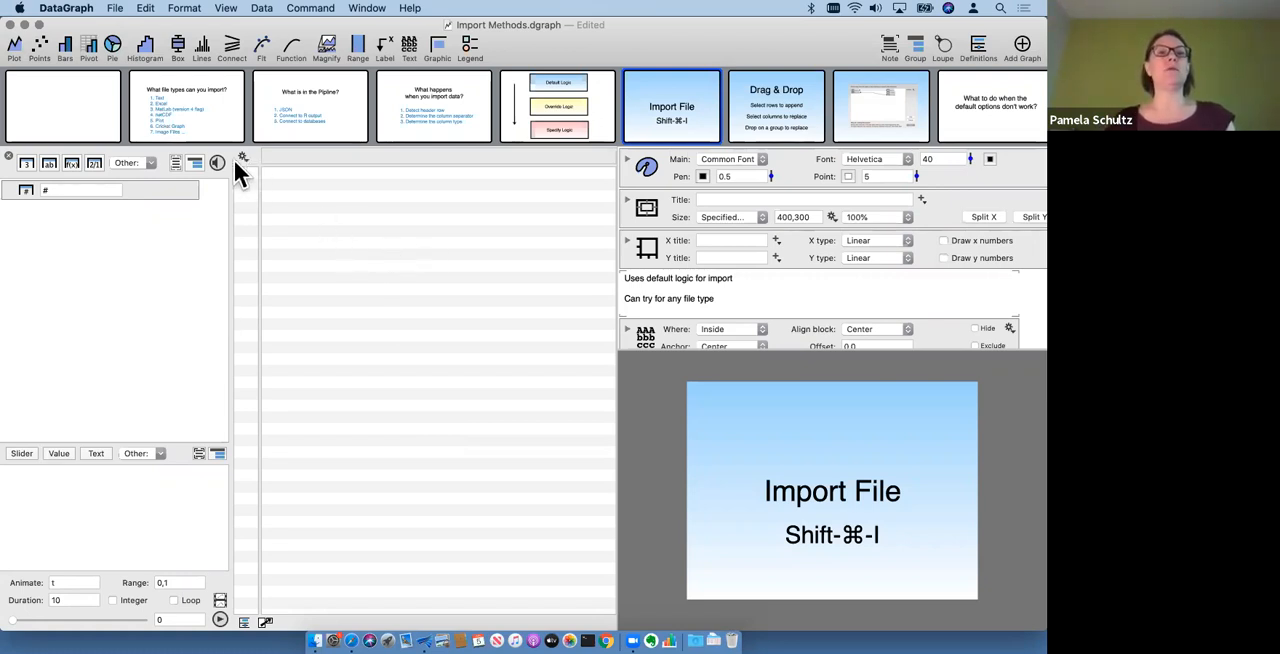
click(307, 12)
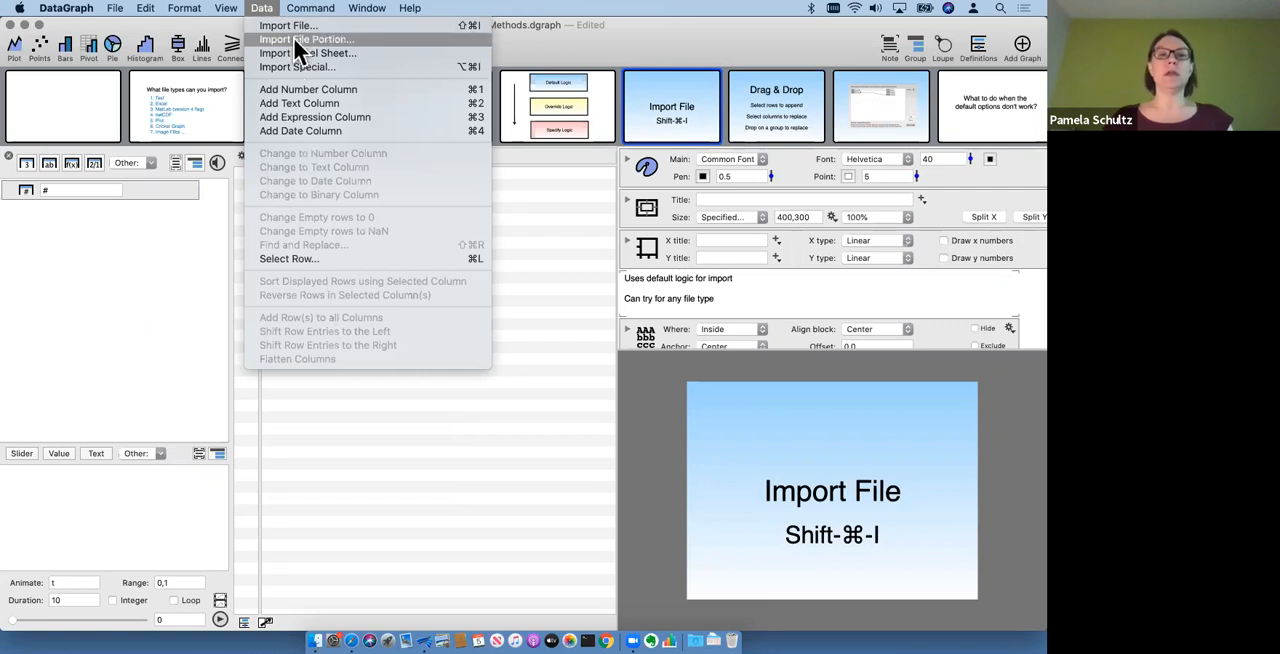
mouse_move(310, 8)
click(169, 288)
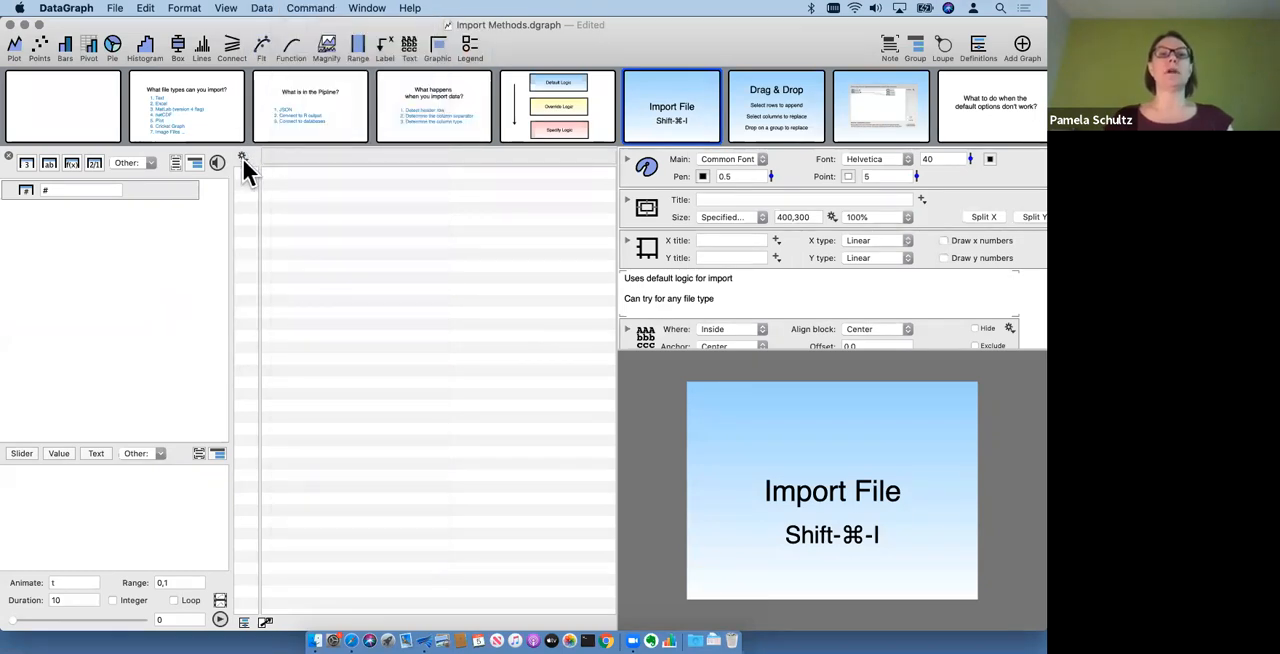
- Import Airmiles.csv from the Desktop folder into the data table using Import File
click(243, 158)
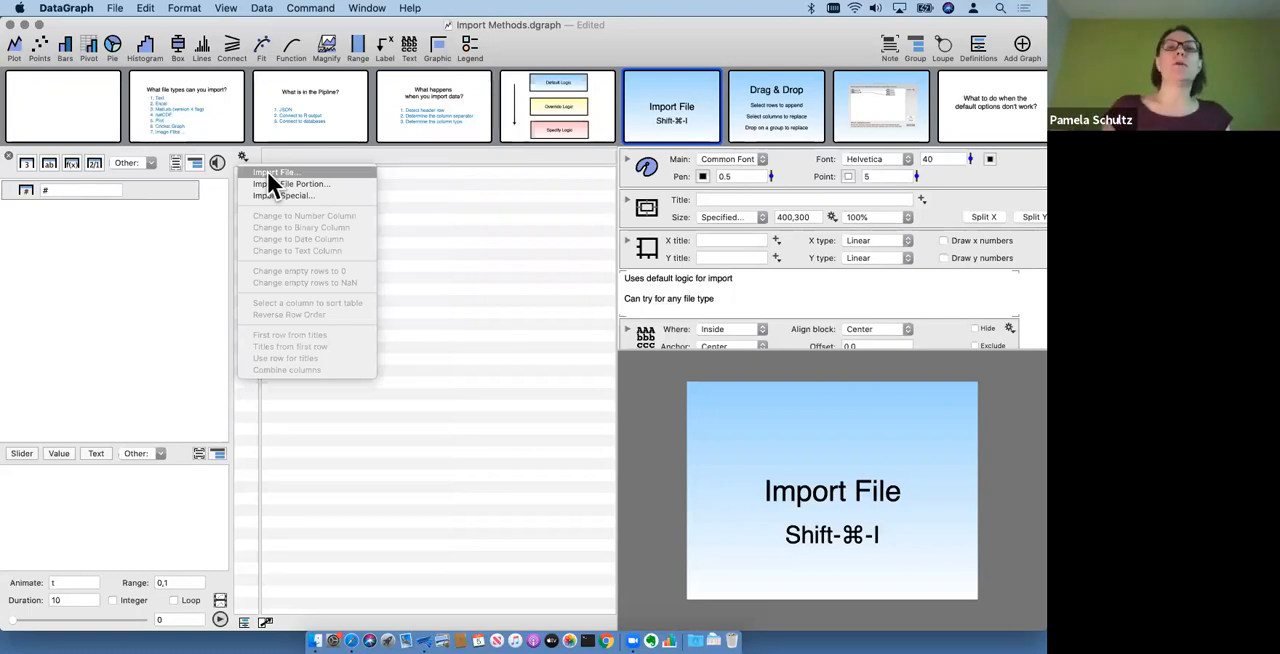
click(267, 171)
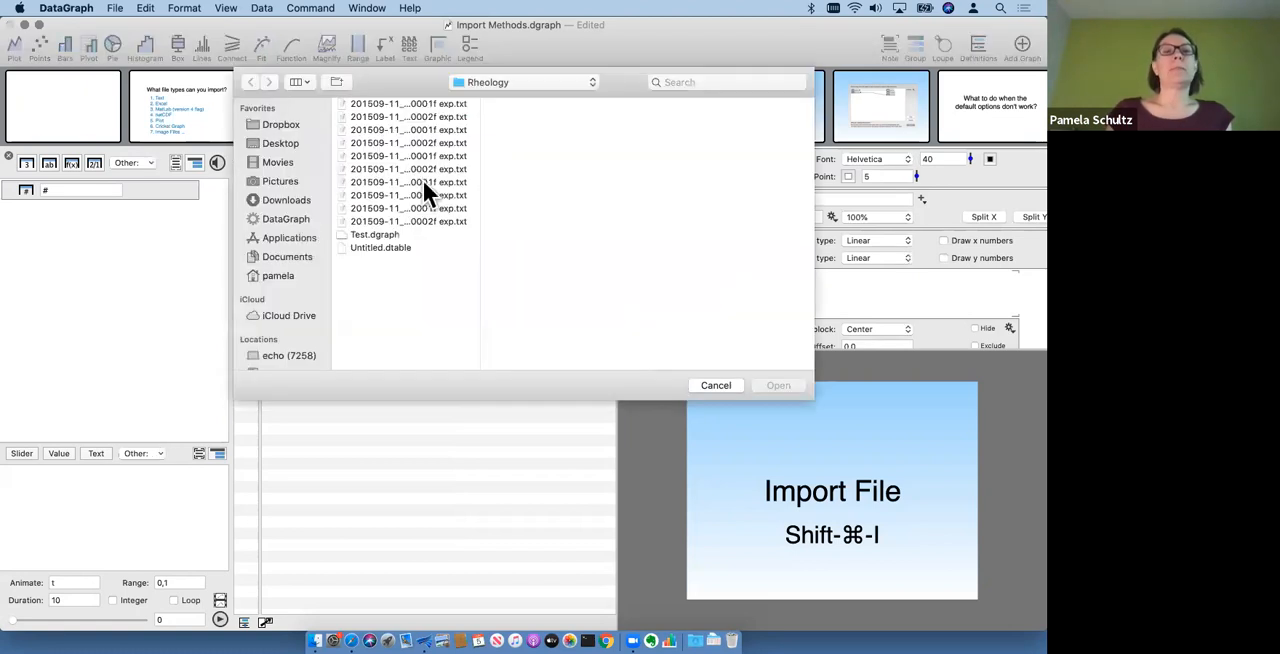
click(280, 143)
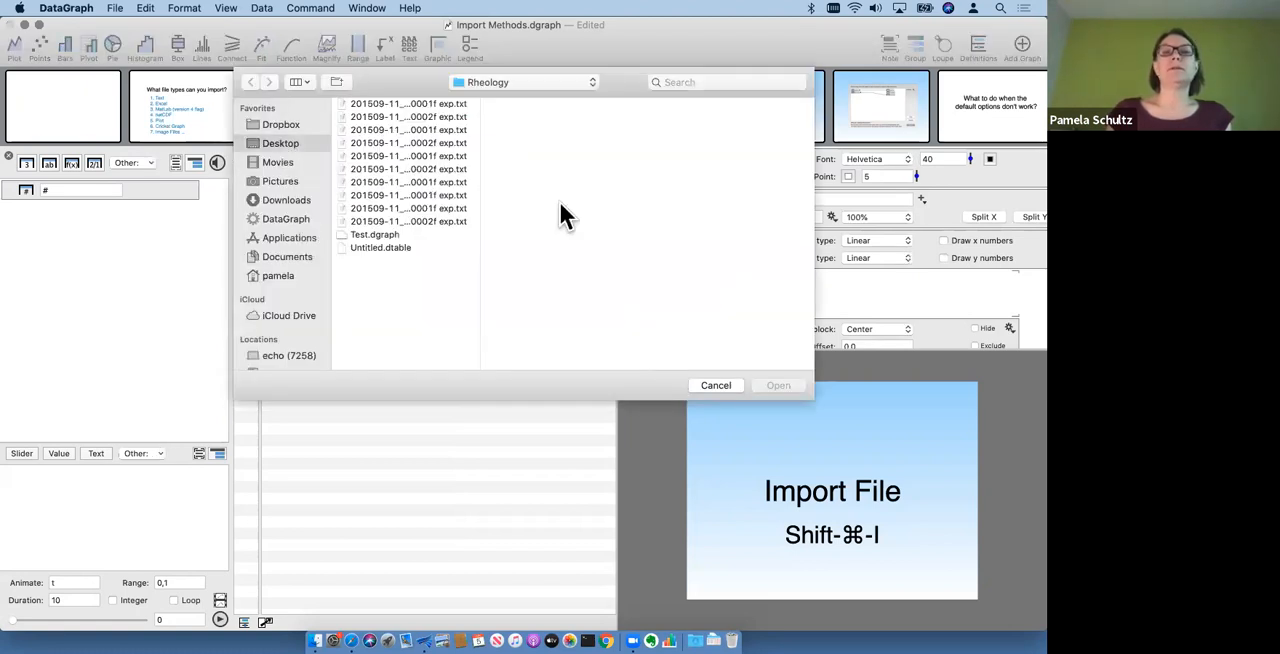
click(385, 102)
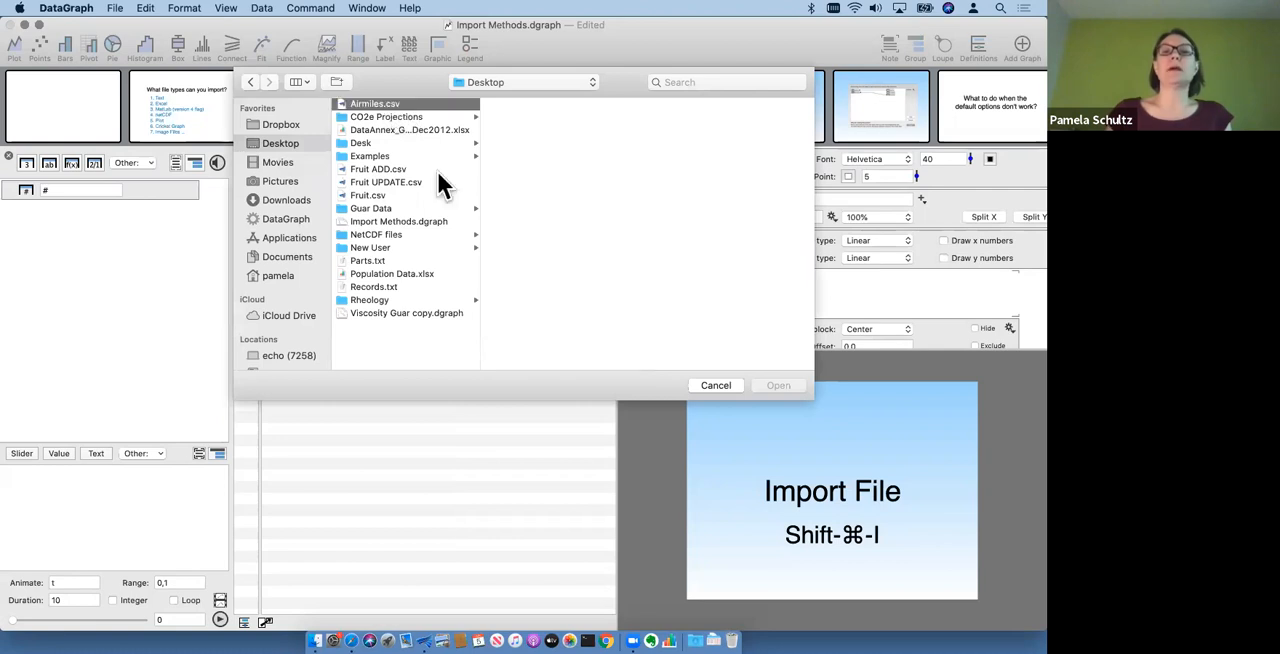
click(789, 384)
click(492, 310)
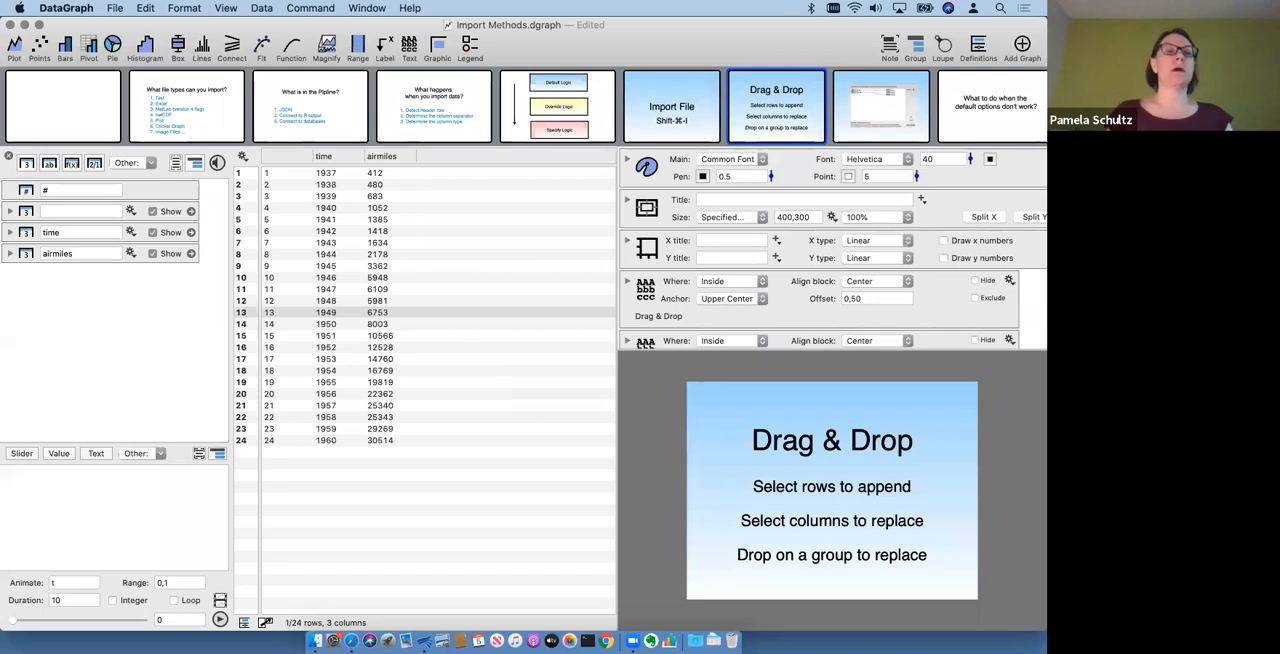
- Narrow the document window to uncover the desktop files and delete the three imported Airmiles columns
drag(14, 334, 146, 351)
drag(616, 303, 690, 302)
drag(349, 267, 323, 207)
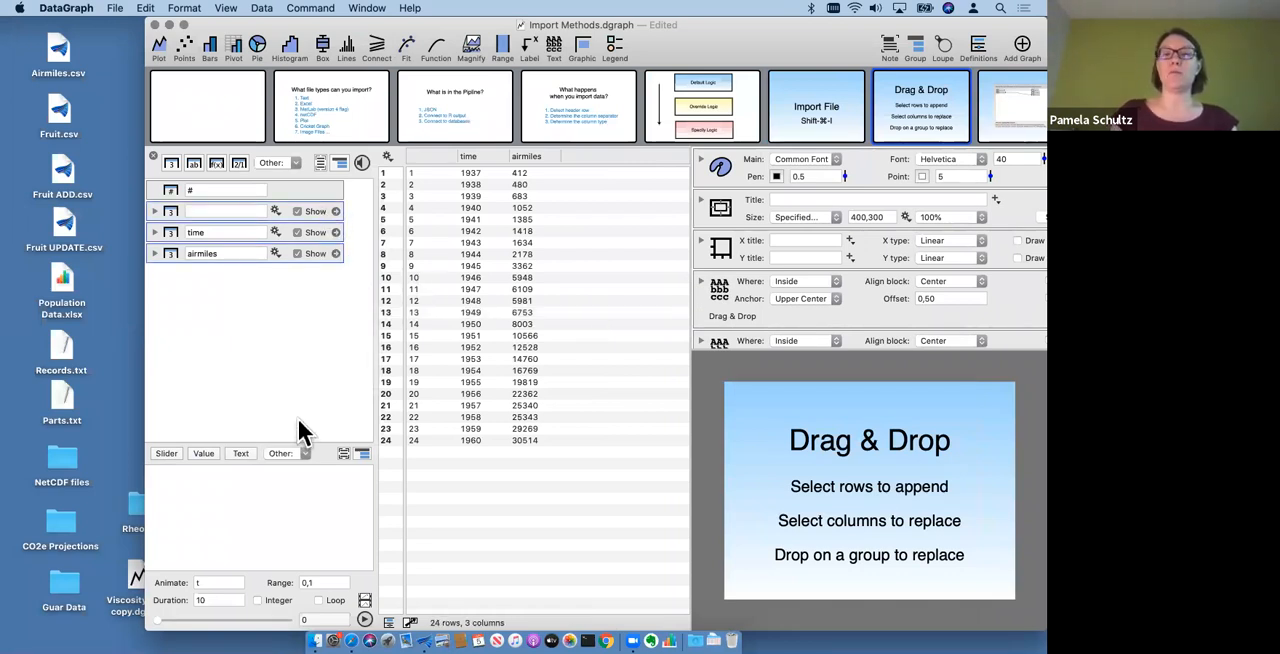
key(BackSpace)
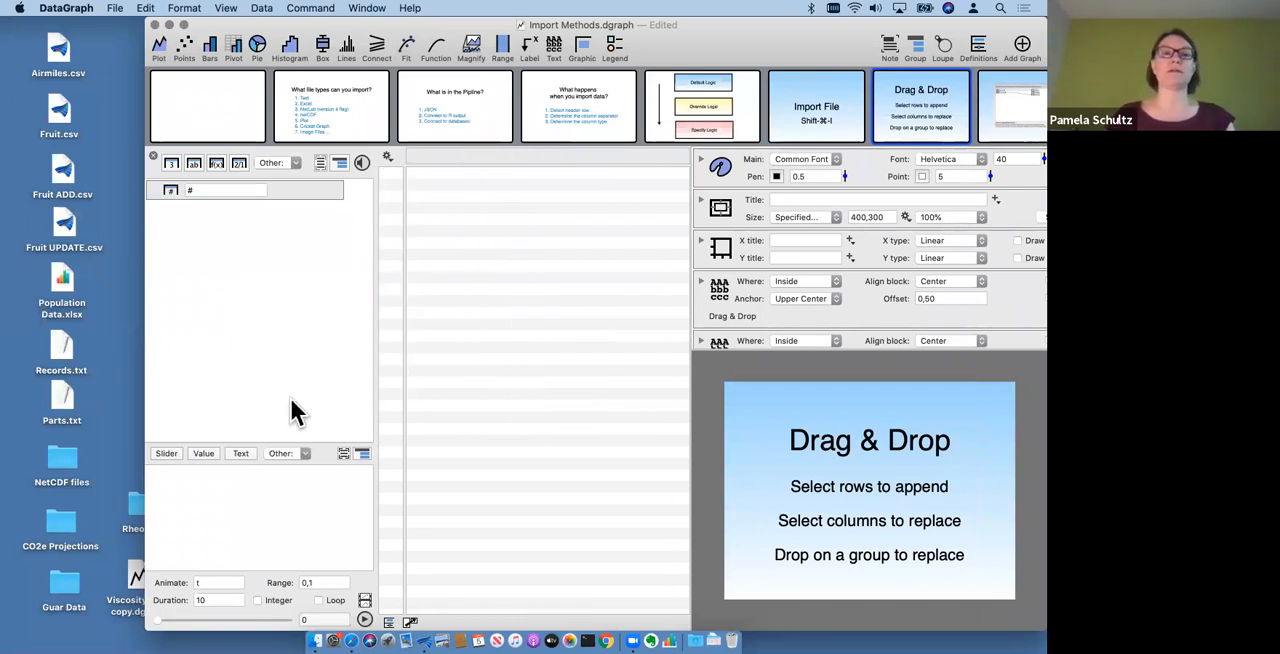
- Import Airmiles.csv from the desktop directly into the empty data table as ungrouped columns
click(60, 58)
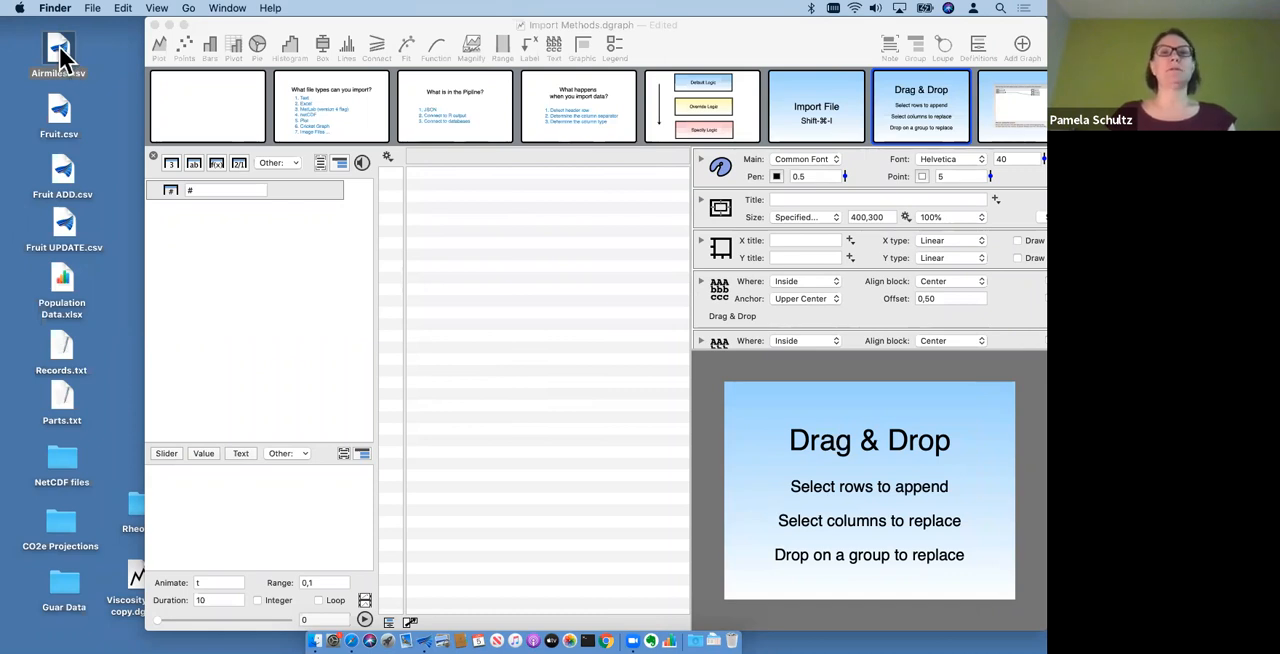
drag(60, 54, 420, 318)
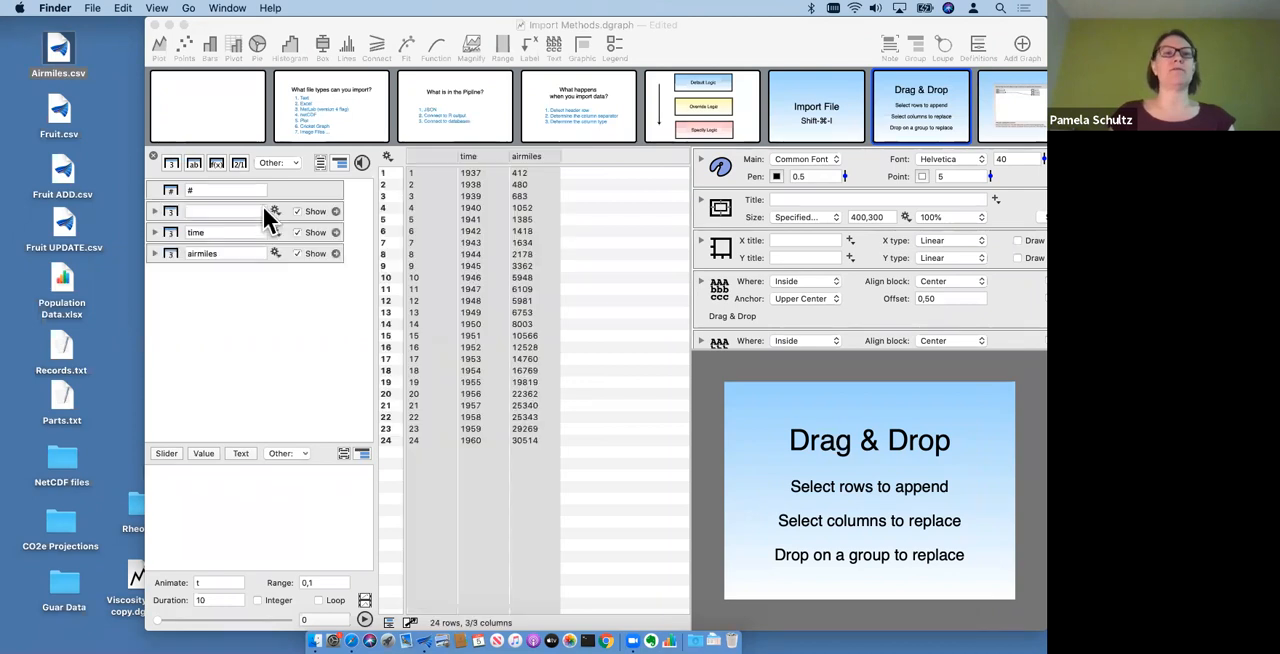
click(580, 336)
click(576, 404)
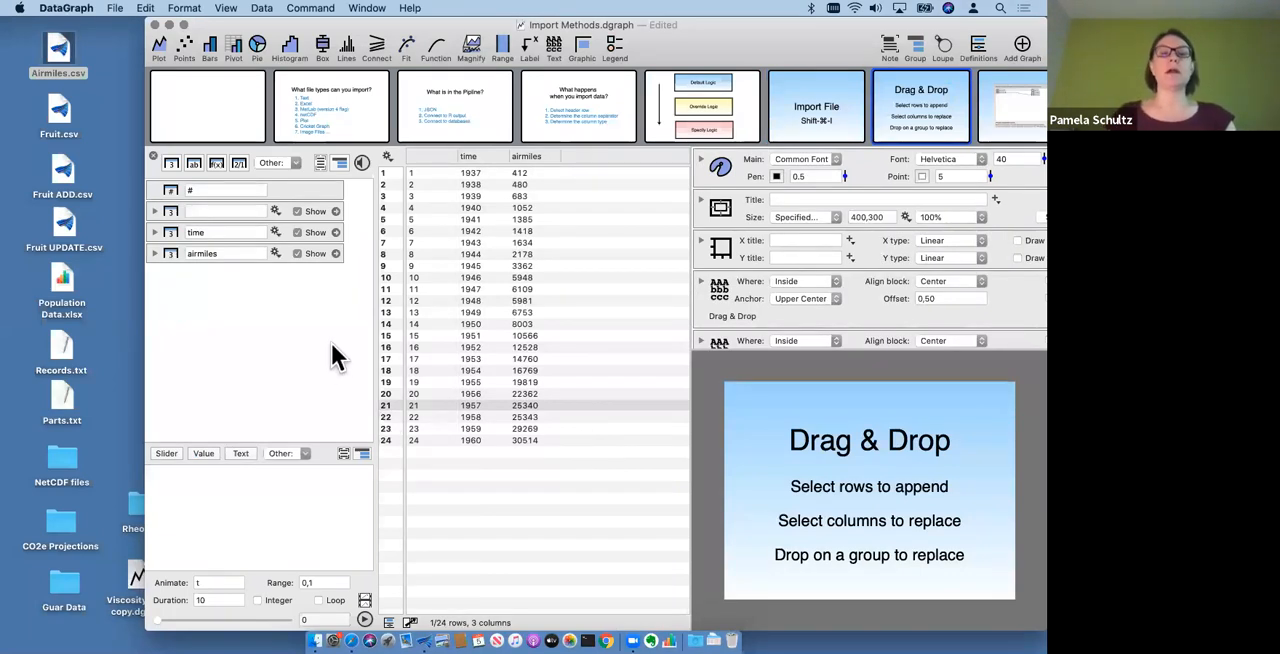
- Undo the ungrouped import and add Airmiles.csv from the desktop to the column list as a group
key(super+z)
drag(58, 57, 288, 290)
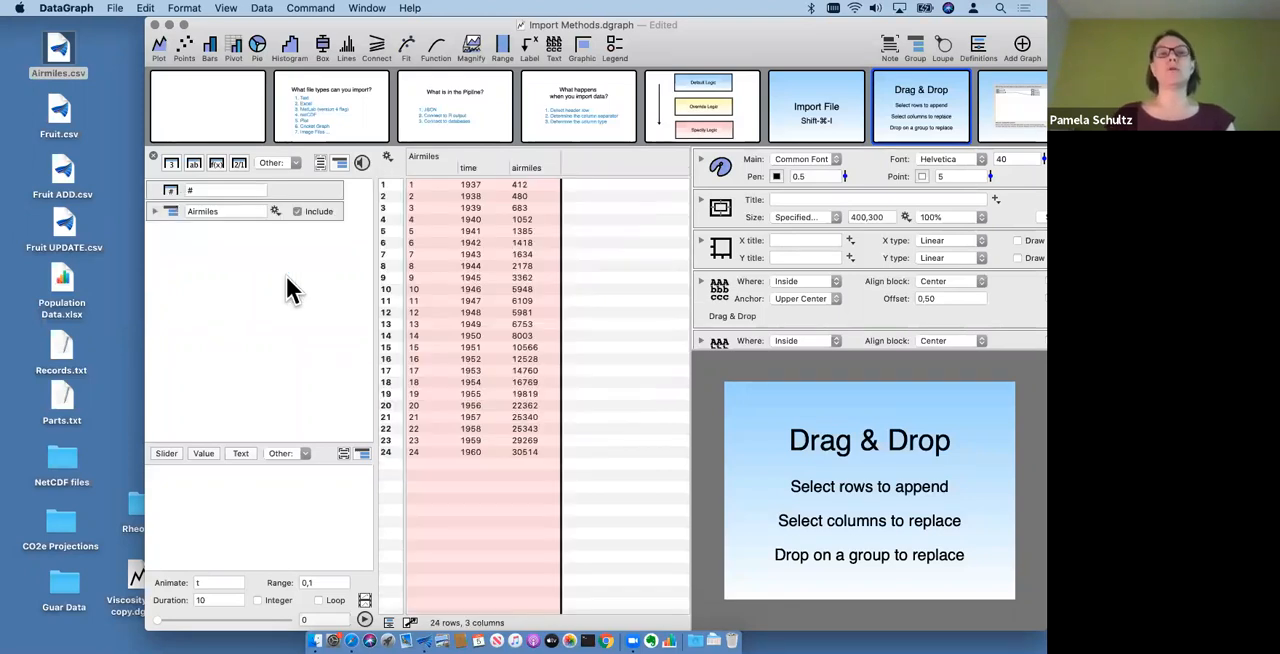
click(155, 212)
click(155, 212)
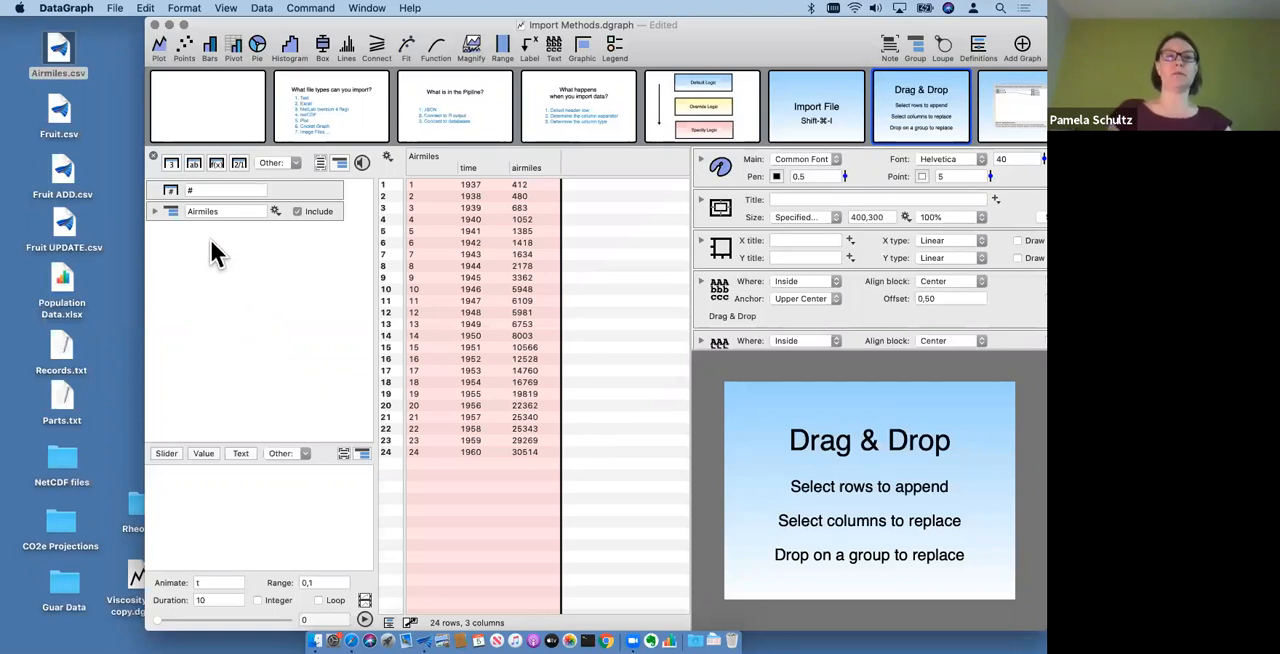
click(173, 208)
click(190, 276)
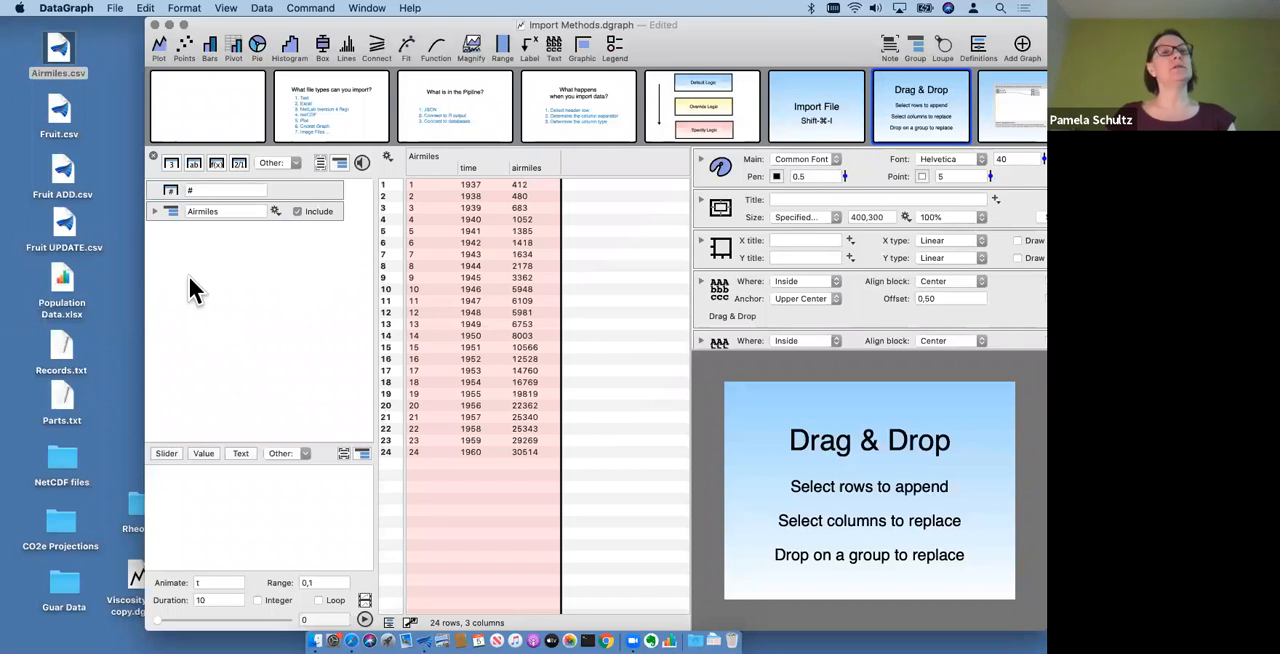
- Import Airmiles.csv, Fruit.csv, Fruit ADD.csv, Fruit UPDATE.csv and Population Data.xlsx together from the desktop as separate groups in the column list
click(30, 58)
drag(27, 34, 79, 314)
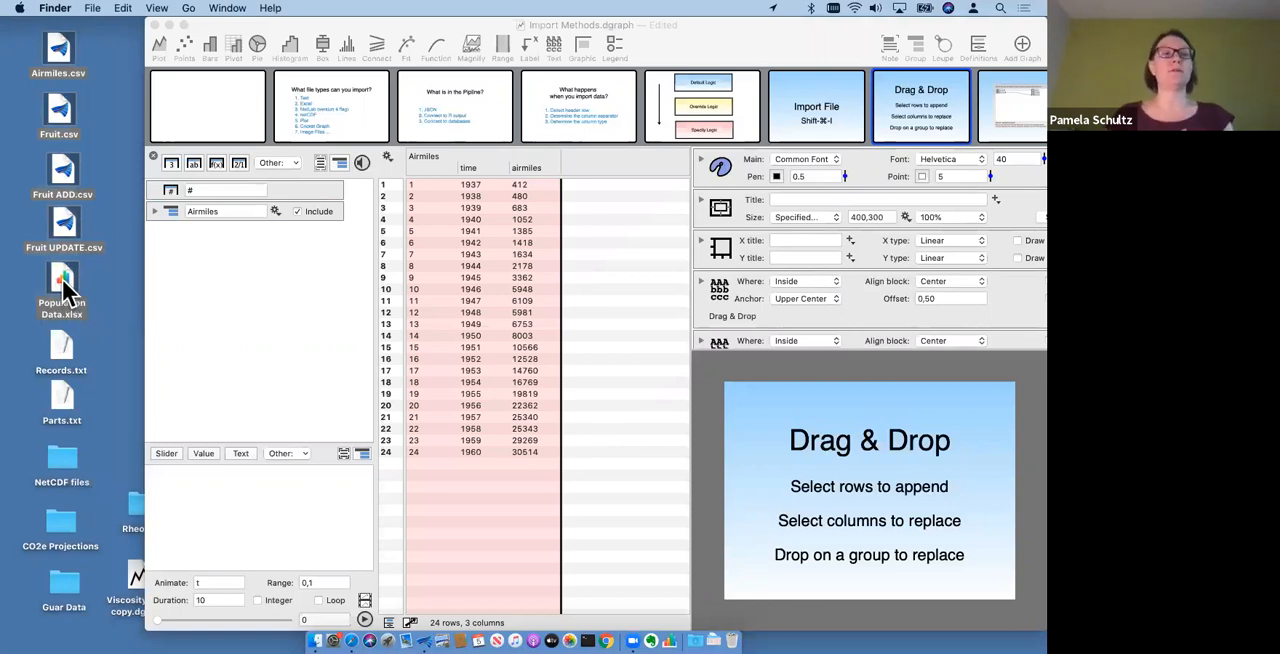
drag(265, 380, 281, 358)
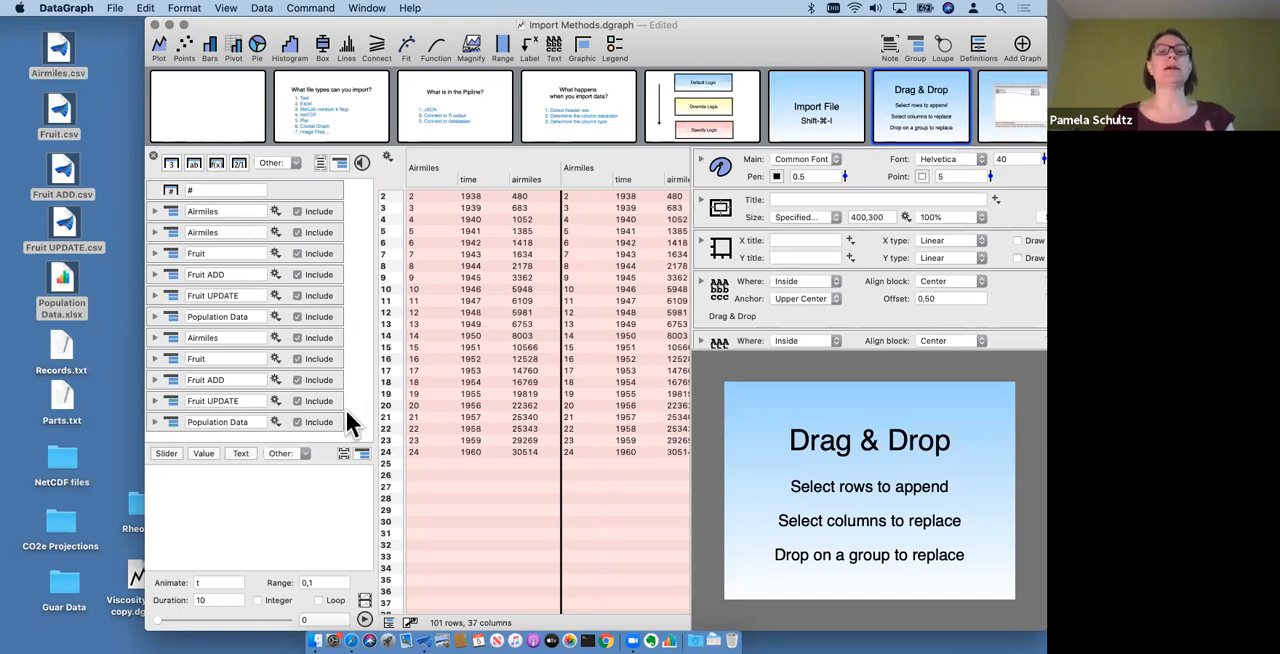
- Delete the duplicate second set of five imported groups and widen the data table to review the remaining data
drag(346, 423, 304, 333)
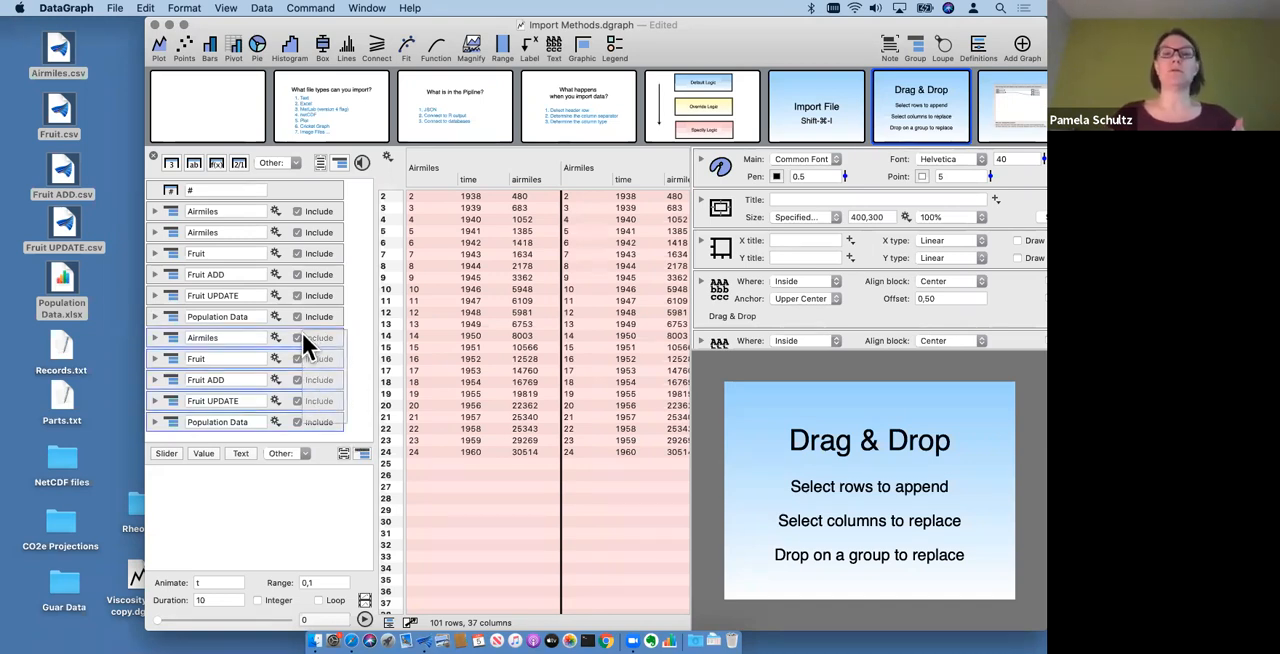
key(Delete)
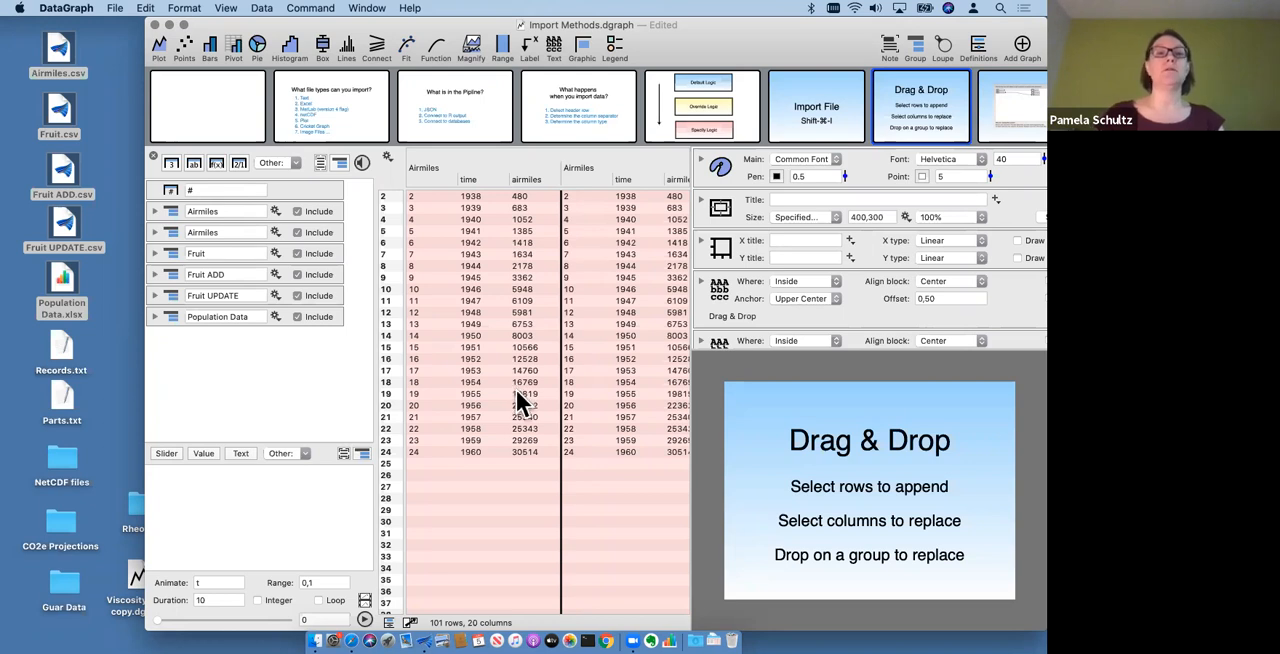
scroll(654, 343, right, 10)
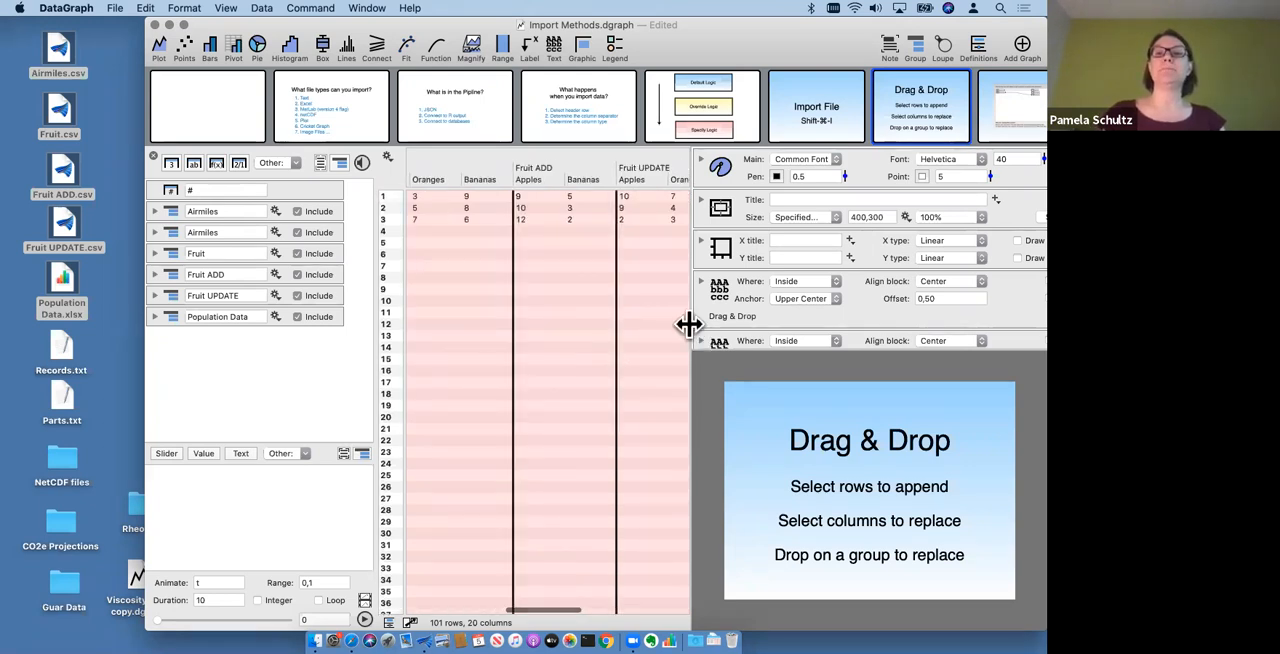
drag(689, 326, 868, 320)
scroll(630, 415, right, 5)
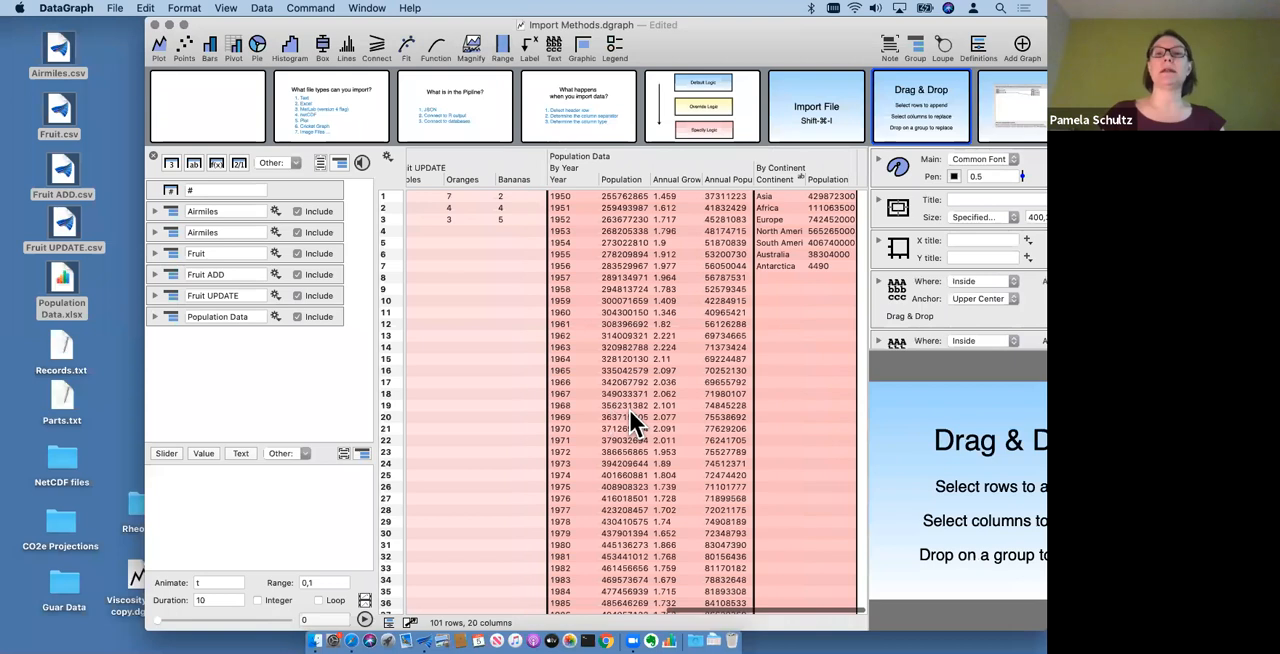
scroll(630, 415, left, 15)
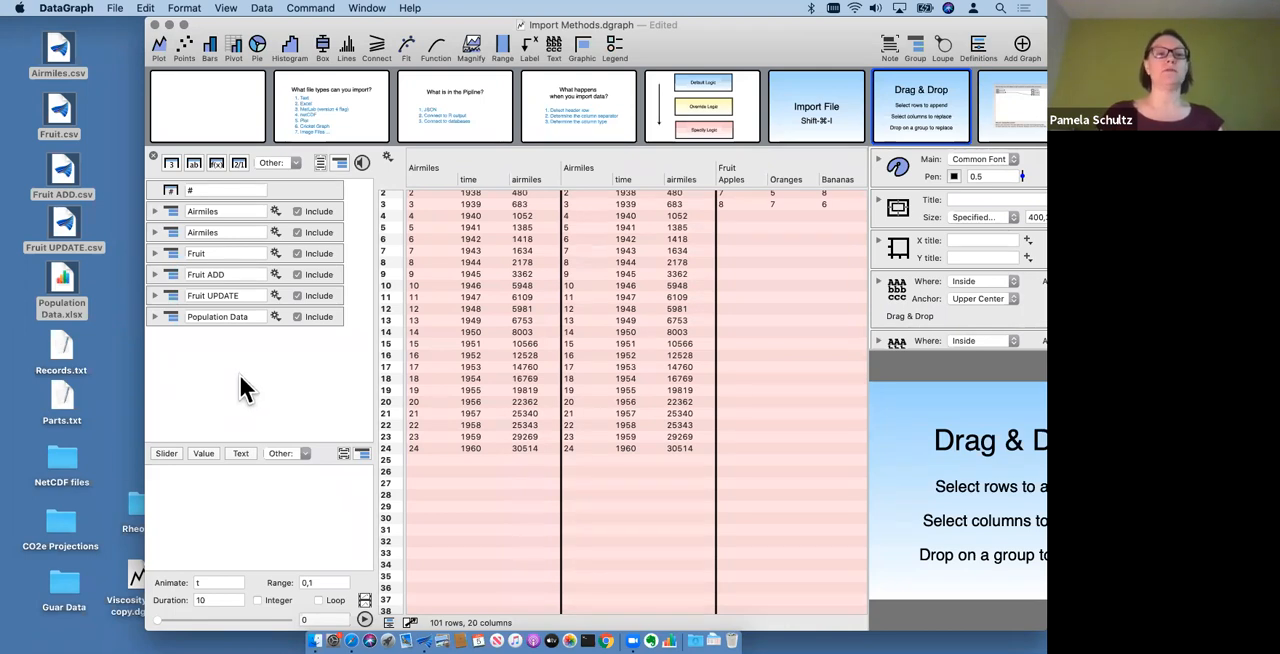
- Import the GLASS file from the NetCDF files folder into the column list as a group
click(62, 462)
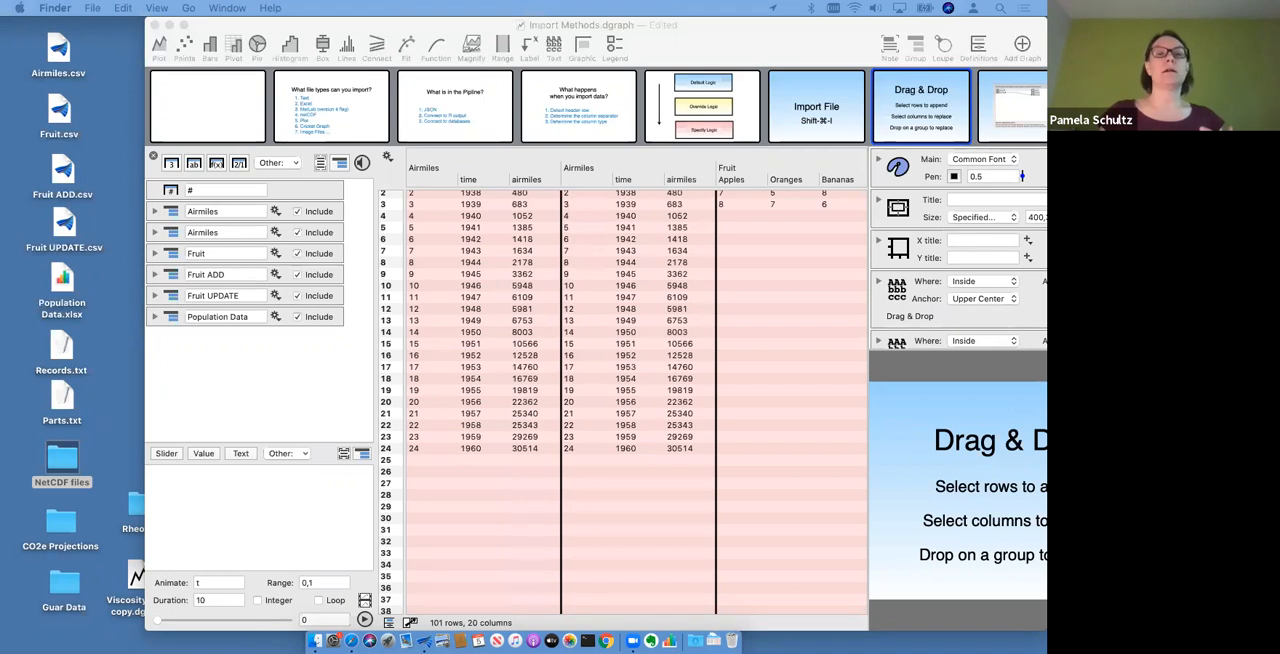
drag(5, 583, 279, 398)
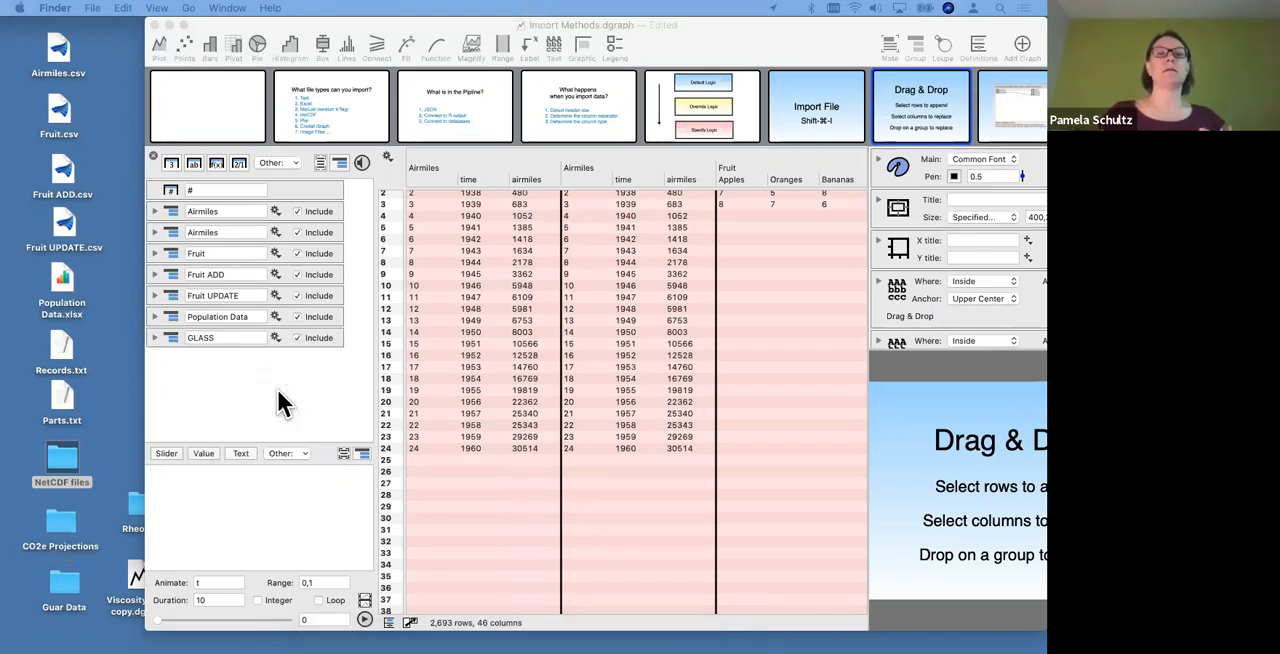
- Exclude every group except GLASS from the data table and look through the GLASS data
click(305, 317)
click(303, 293)
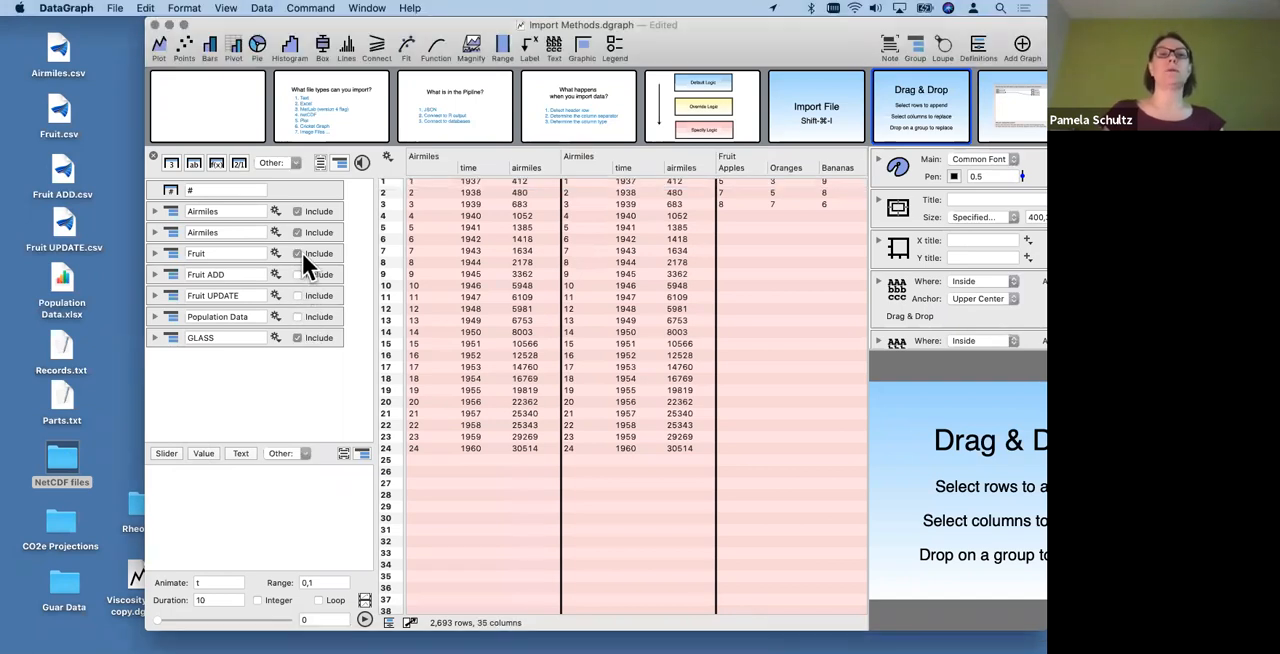
click(299, 232)
click(300, 211)
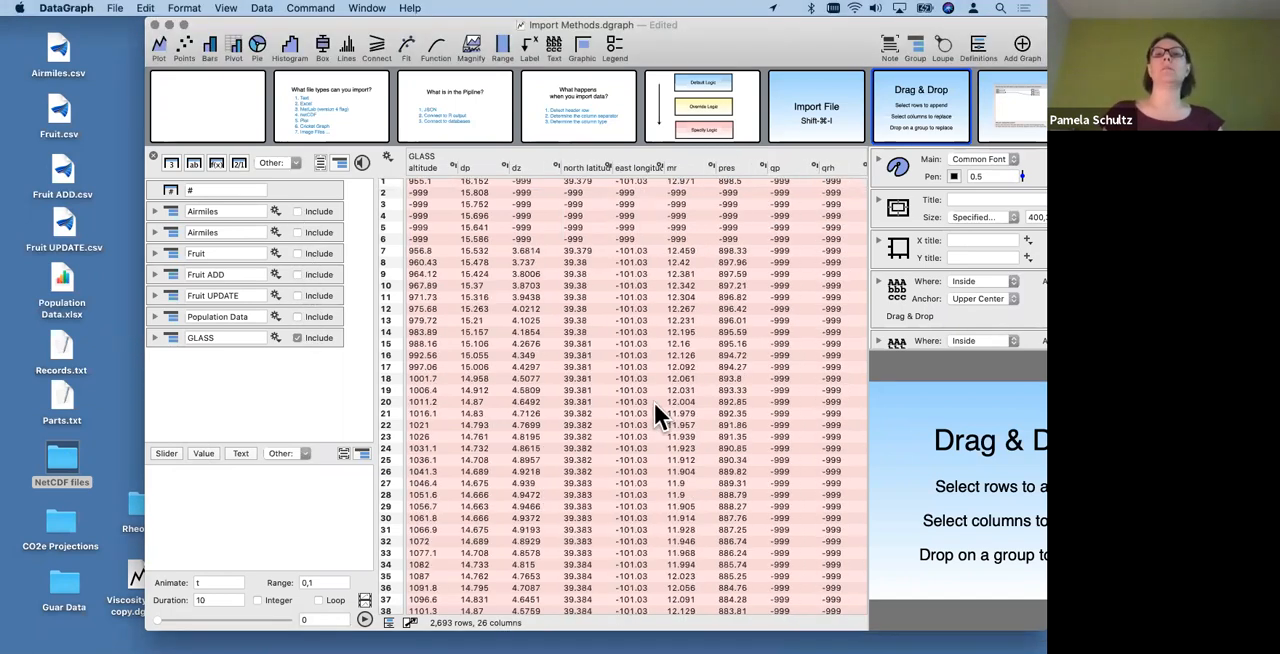
scroll(654, 402, right, 10)
scroll(654, 402, left, 10)
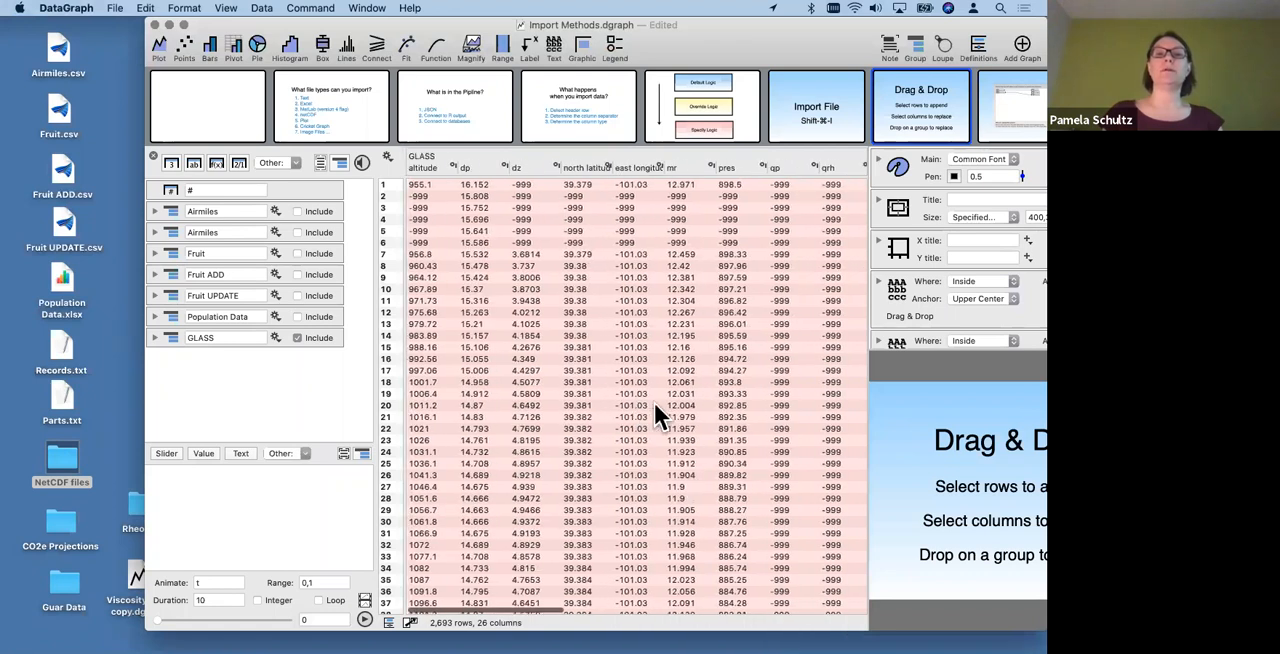
scroll(653, 400, down, 15)
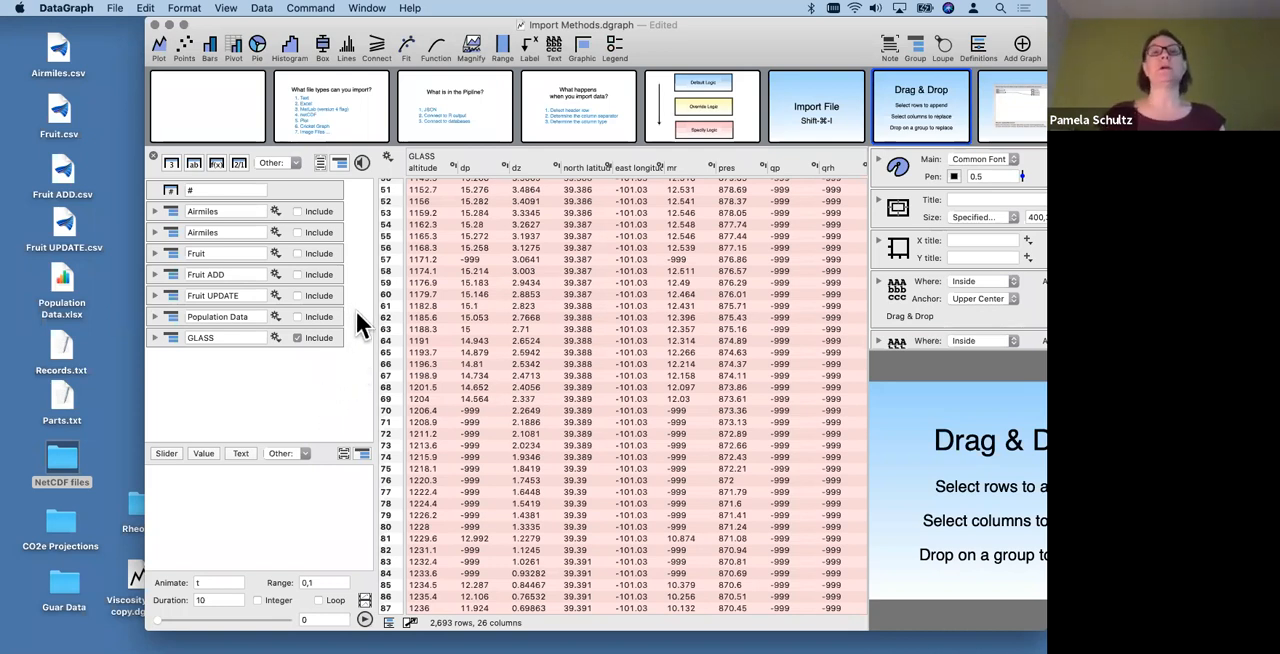
- Combine the Airmiles, Fruit, Fruit ADD, Fruit UPDATE and Population Data groups into one new group, leaving GLASS outside
drag(328, 289, 305, 244)
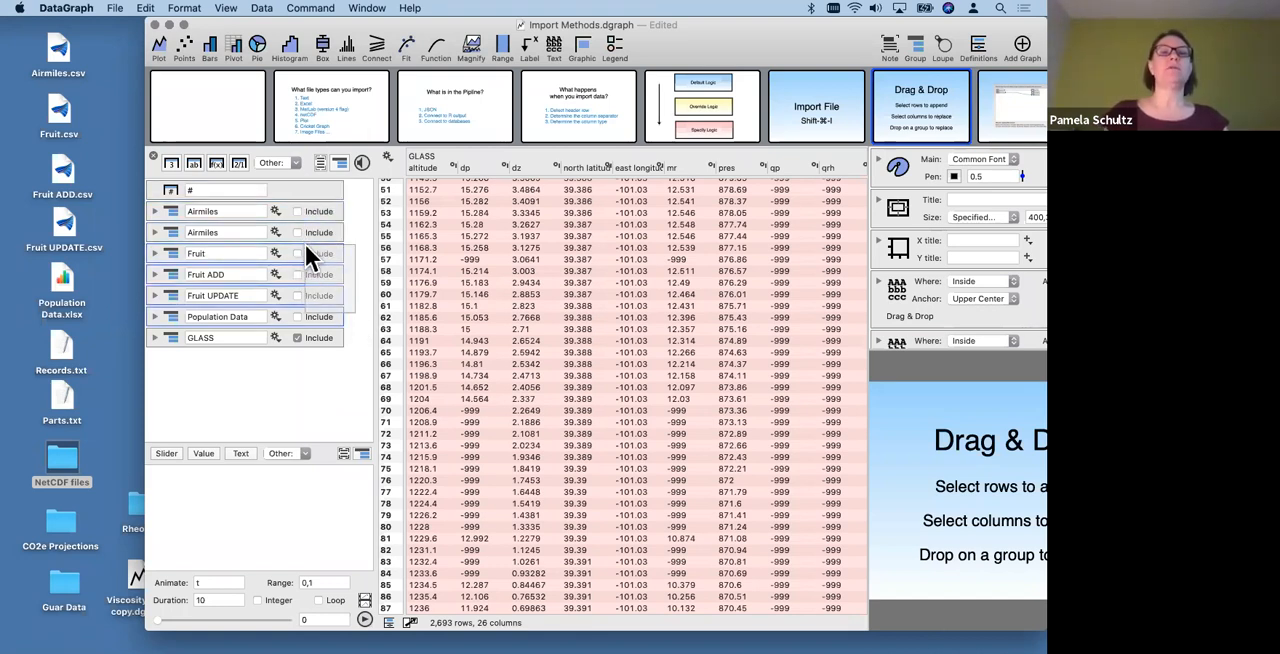
drag(311, 203, 309, 205)
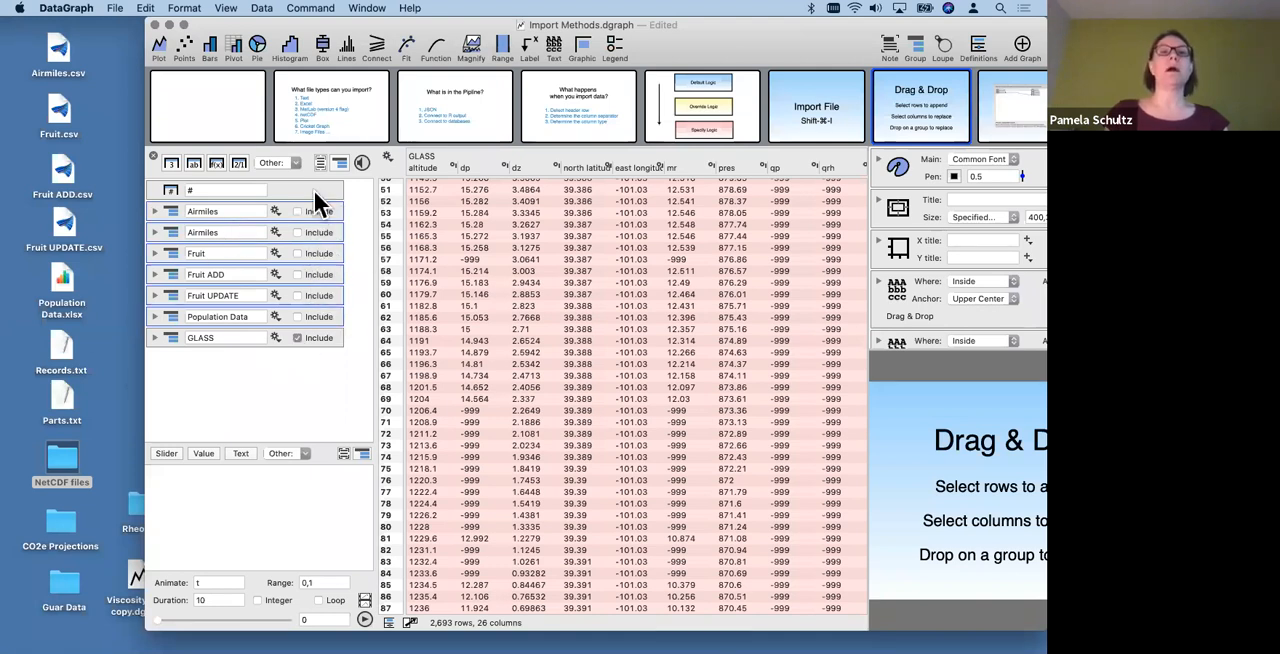
click(341, 162)
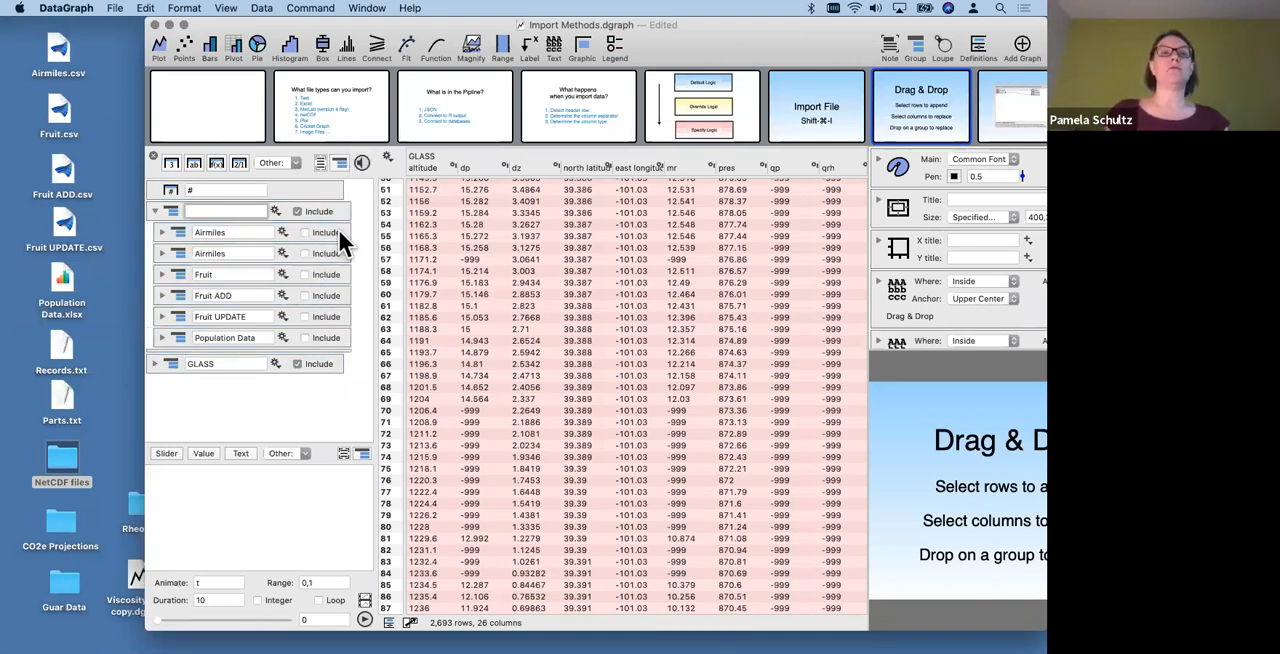
- Undo the last grouping of the Airmiles, Fruit, Fruit ADD, Fruit UPDATE and Population Data groups
click(361, 198)
key(super+z)
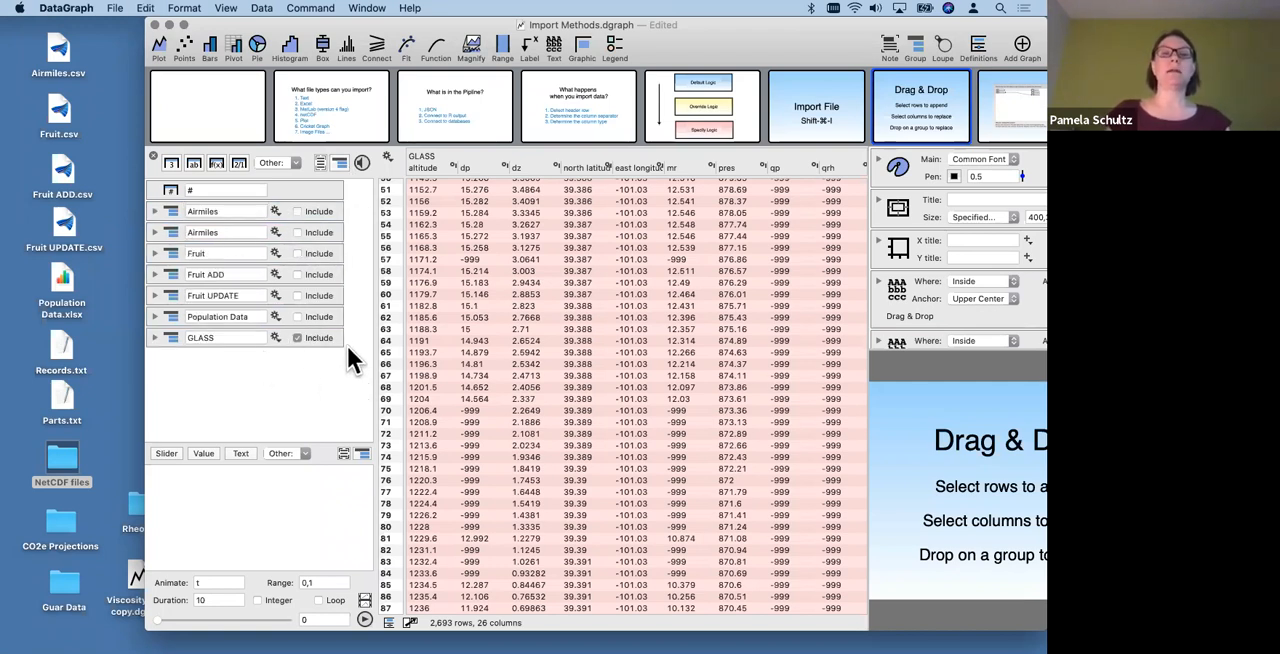
- Show only Population Data in the data table and examine its By Year and By Continent subgroups, including the Year column
click(325, 337)
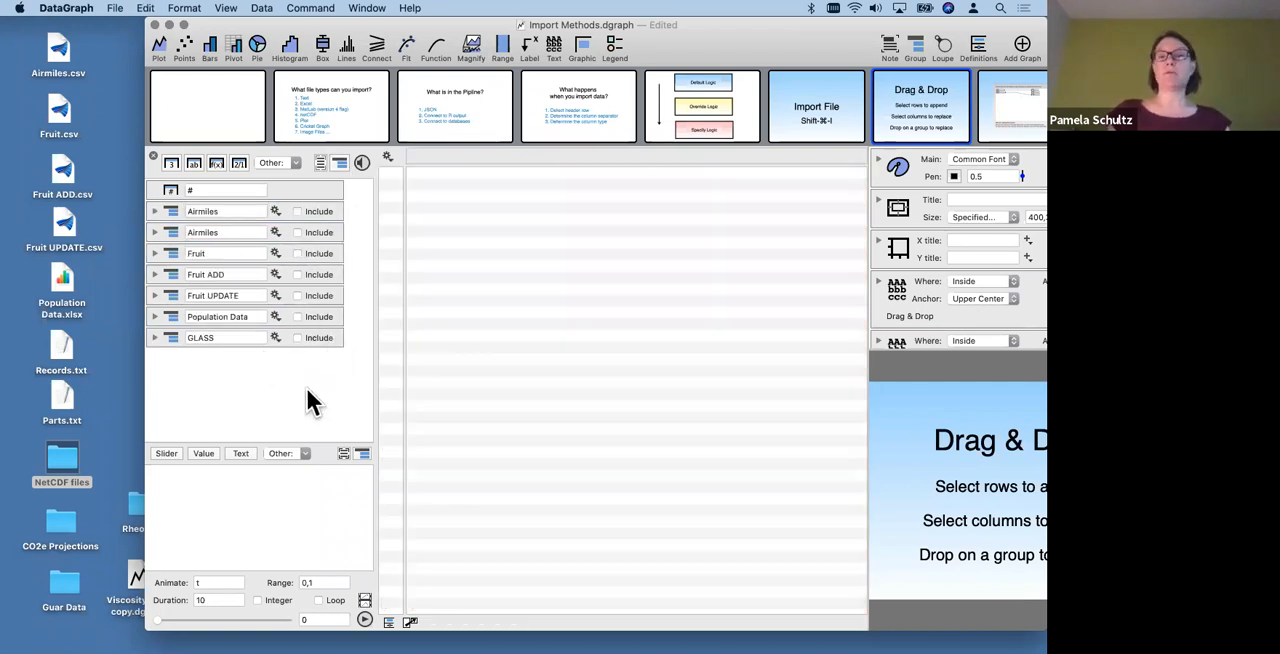
click(155, 316)
click(323, 317)
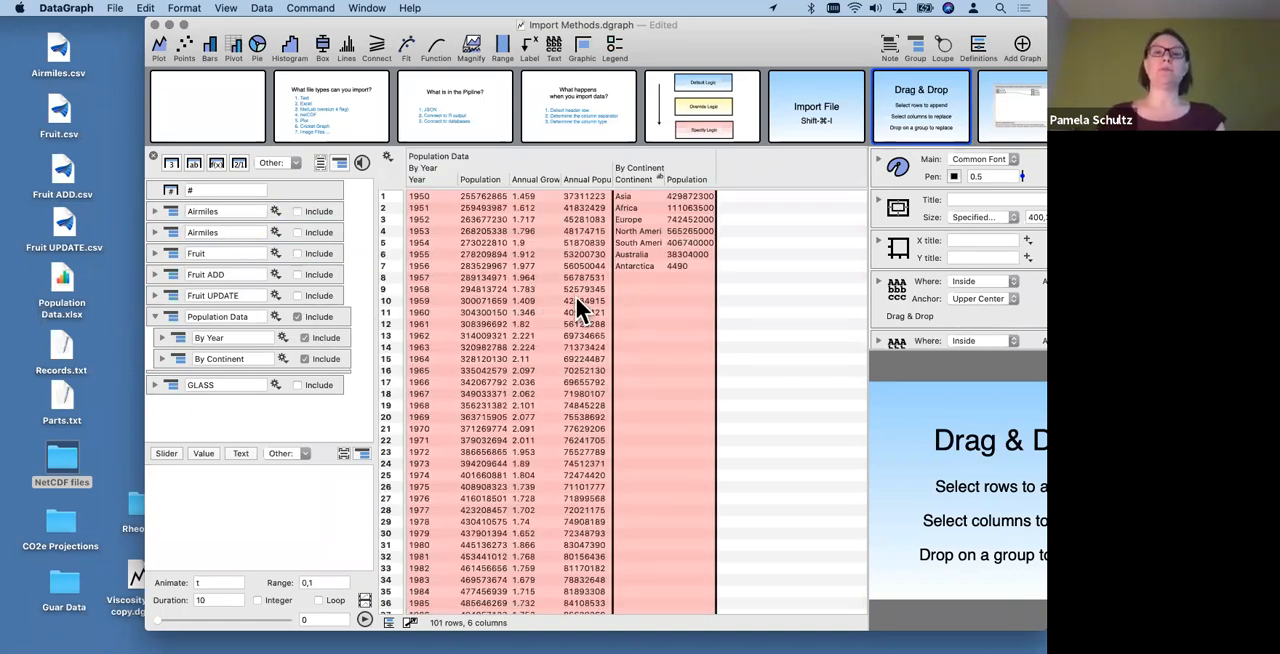
click(161, 337)
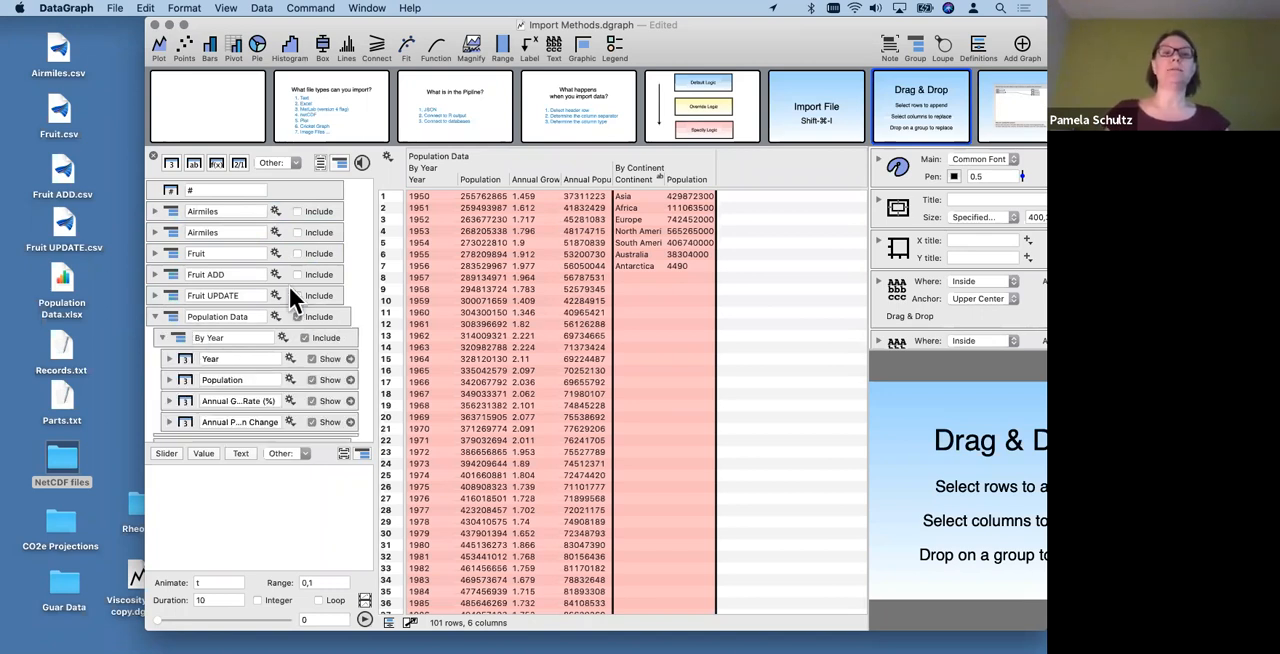
scroll(289, 286, down, 2)
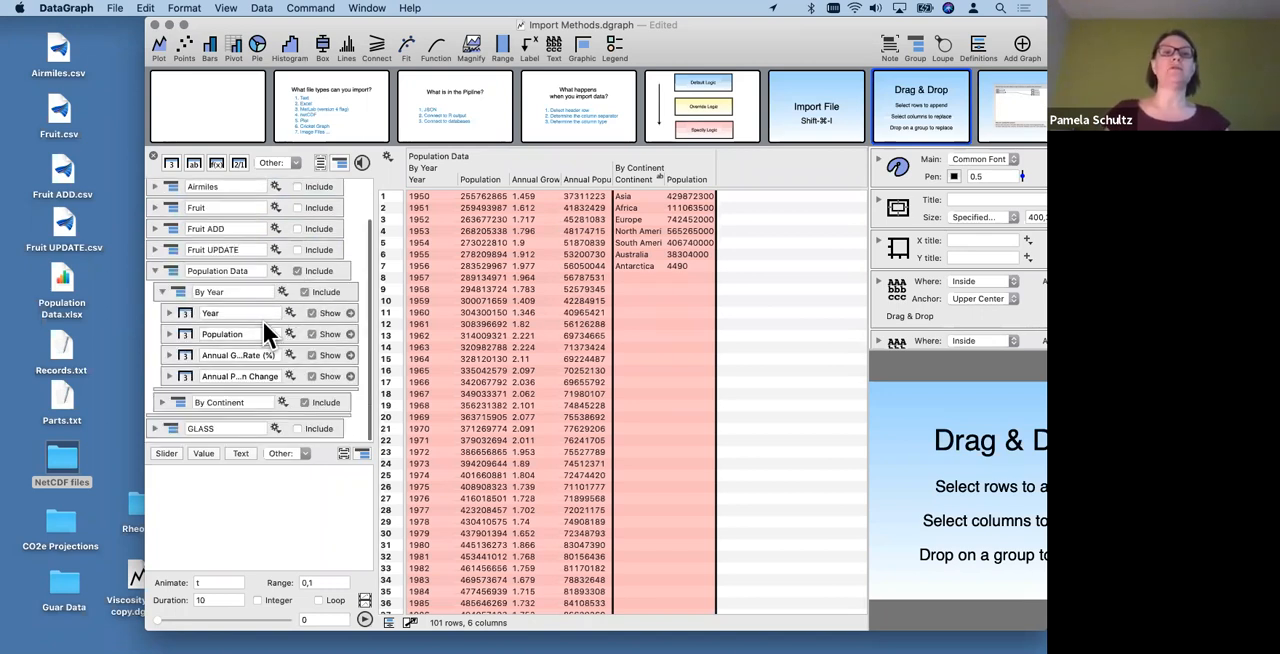
click(350, 315)
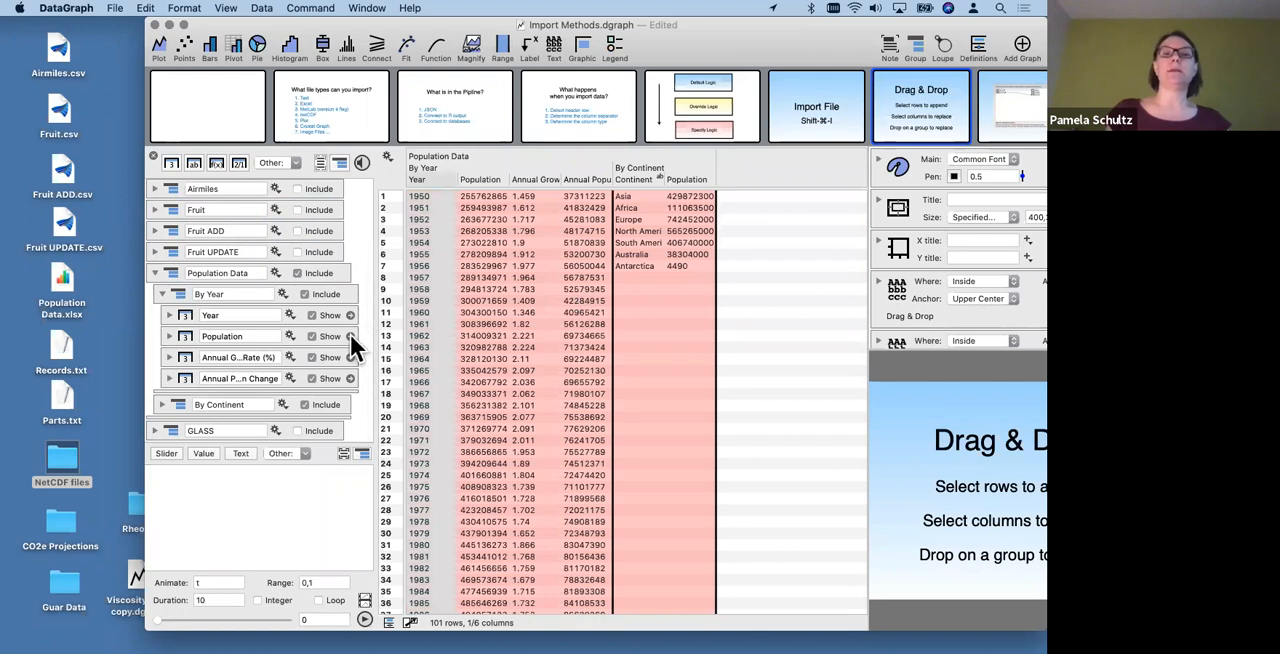
click(154, 272)
click(291, 399)
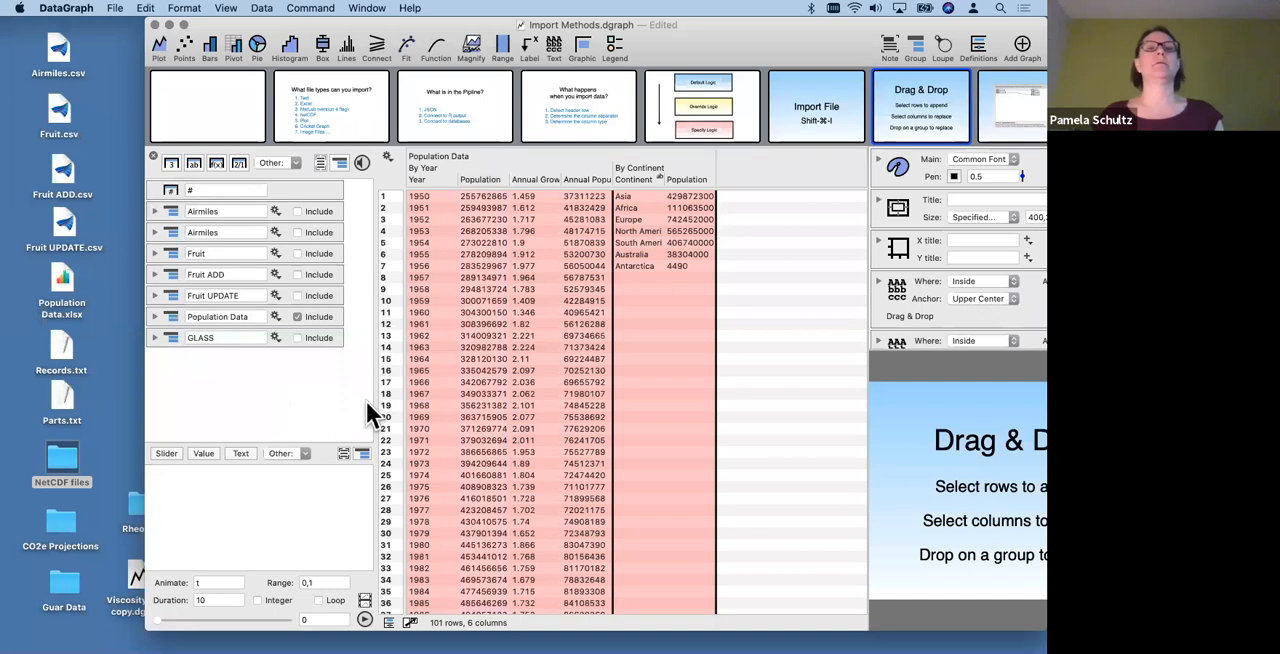
- Delete all the imported groups from the column list and widen the graph area beside the data table
drag(352, 364, 309, 207)
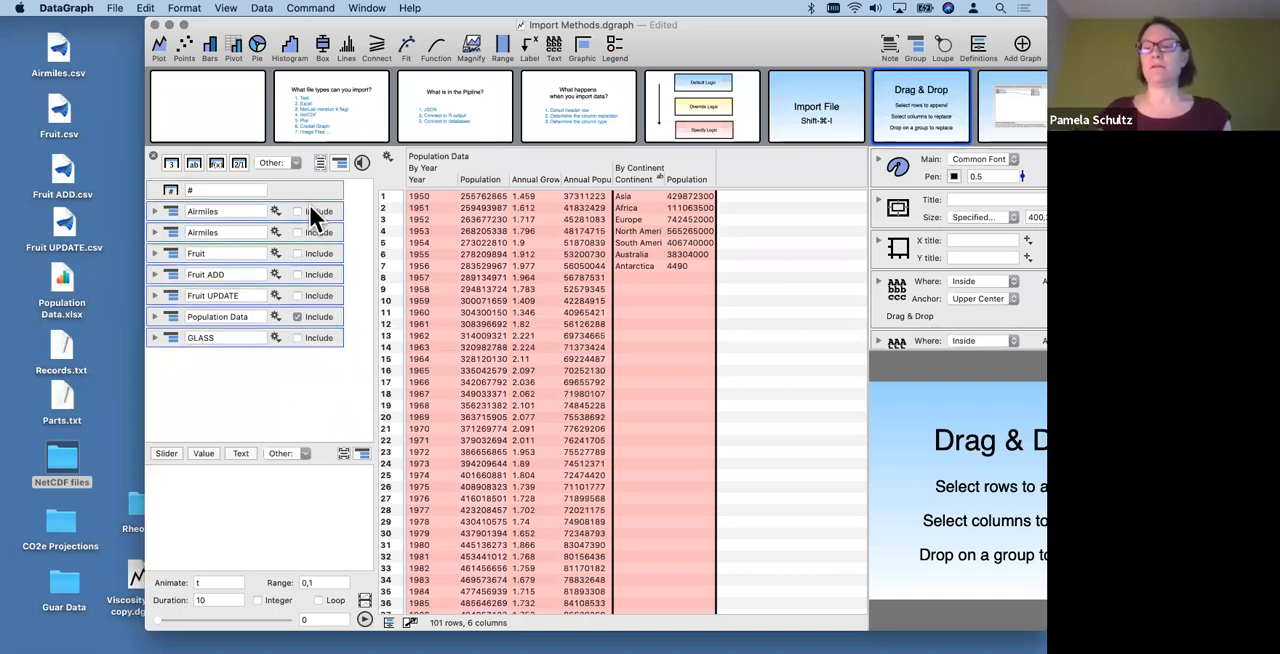
key(BackSpace)
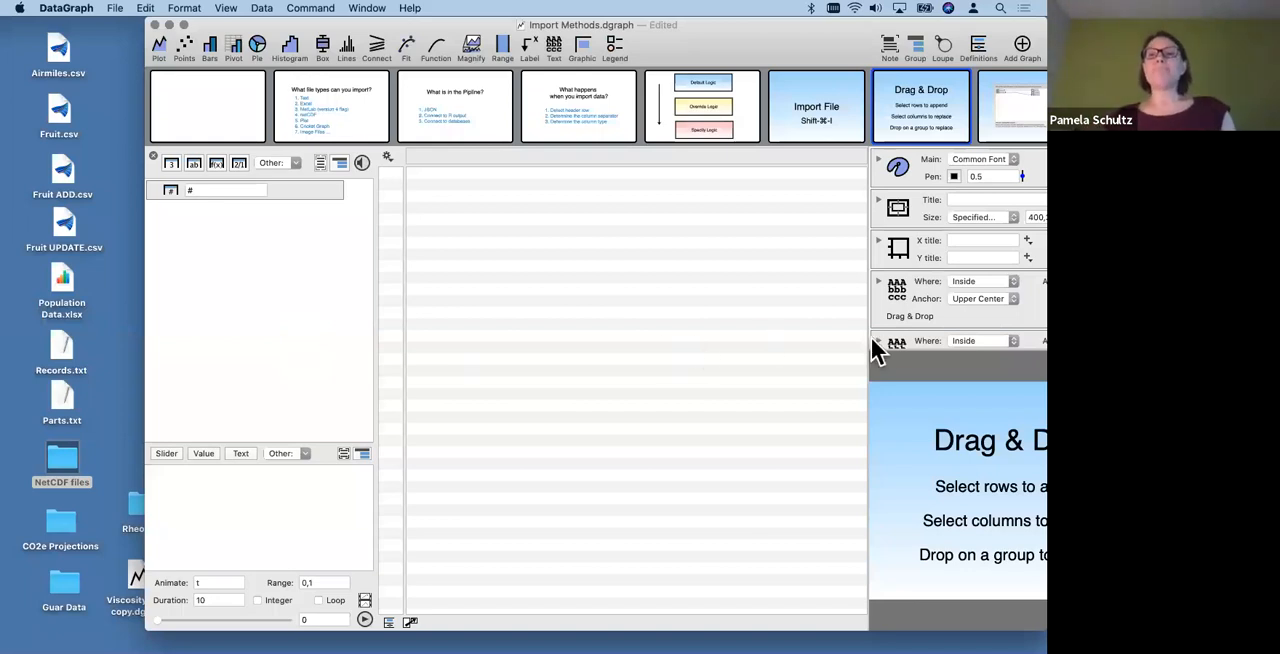
drag(866, 340, 727, 331)
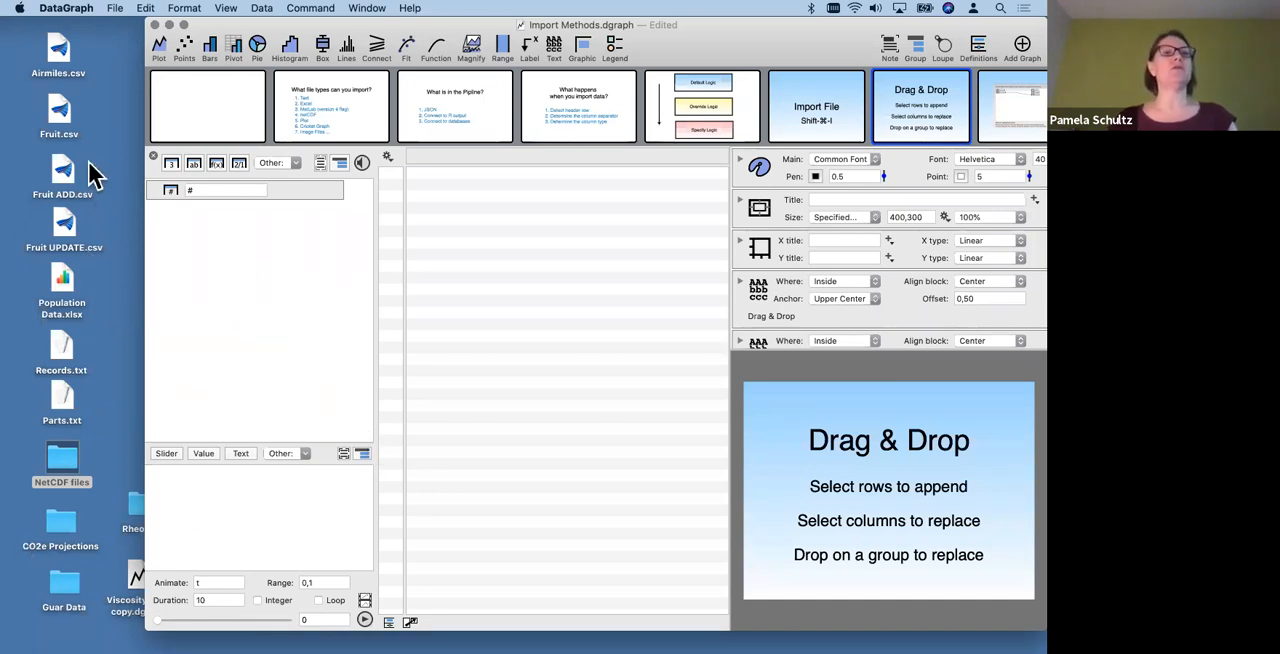
- Import Fruit.csv from the desktop directly into the empty data table as separate columns and clear the column selection
click(60, 118)
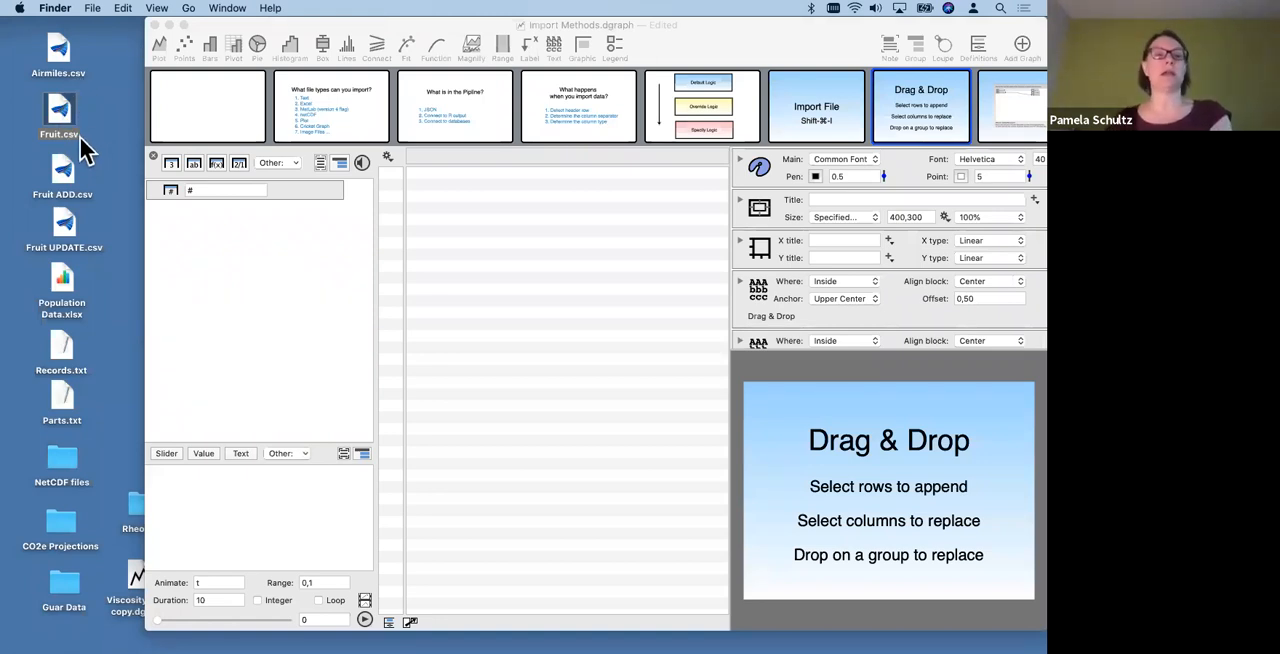
drag(60, 118, 544, 272)
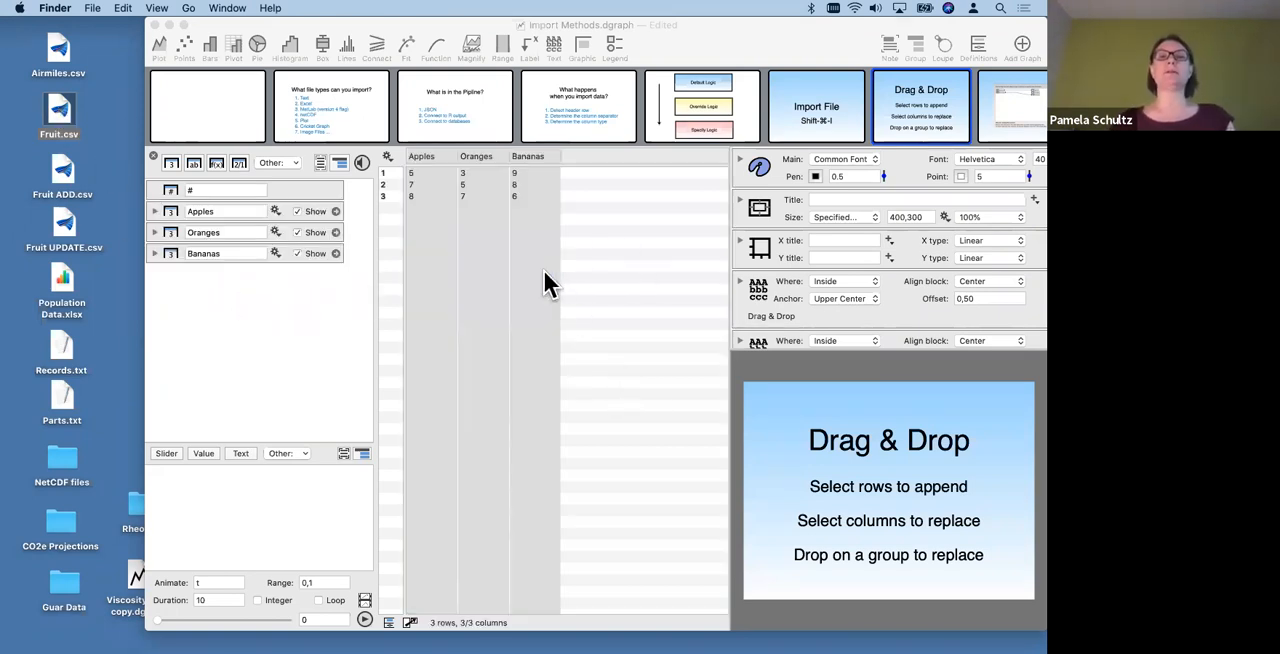
click(550, 242)
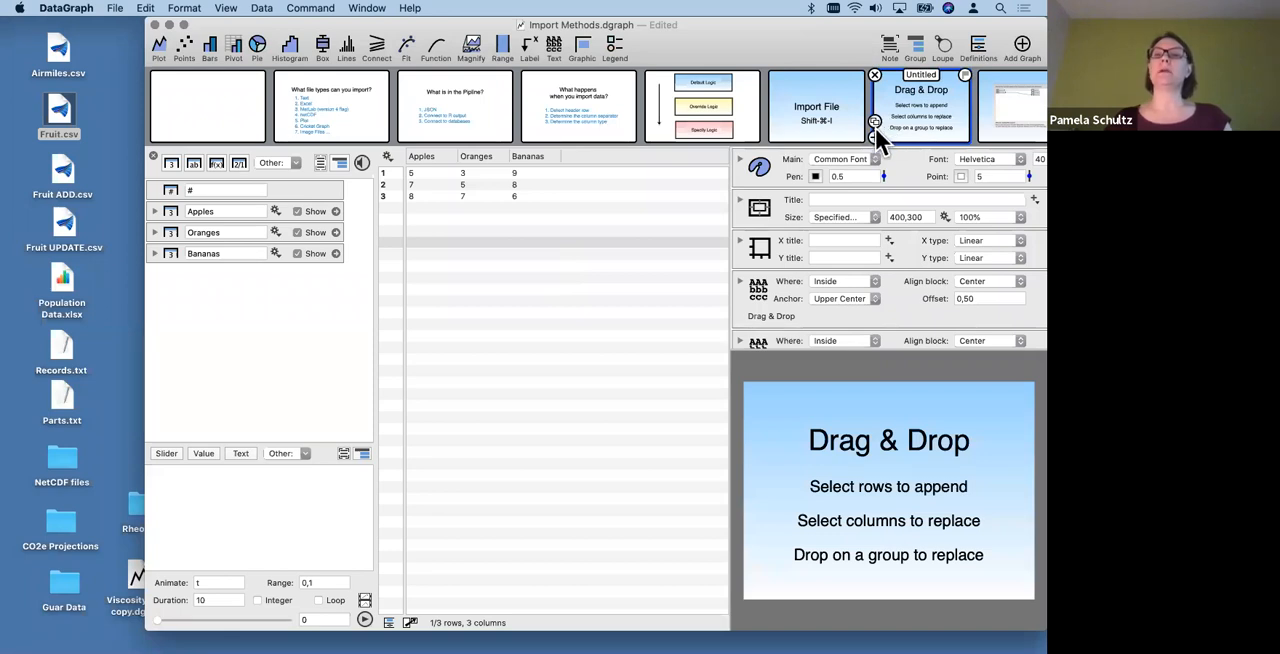
- Add a new blank graph after the Drag & Drop slide and widen the graph area further
click(876, 135)
drag(727, 258, 615, 250)
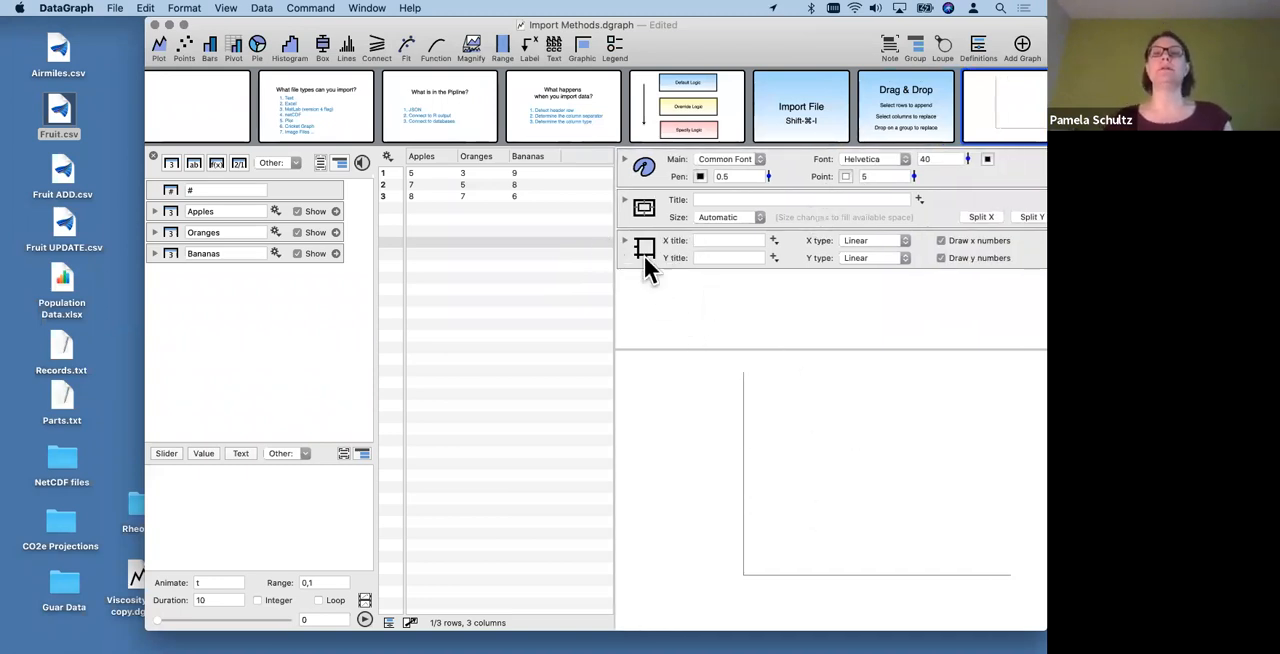
click(623, 199)
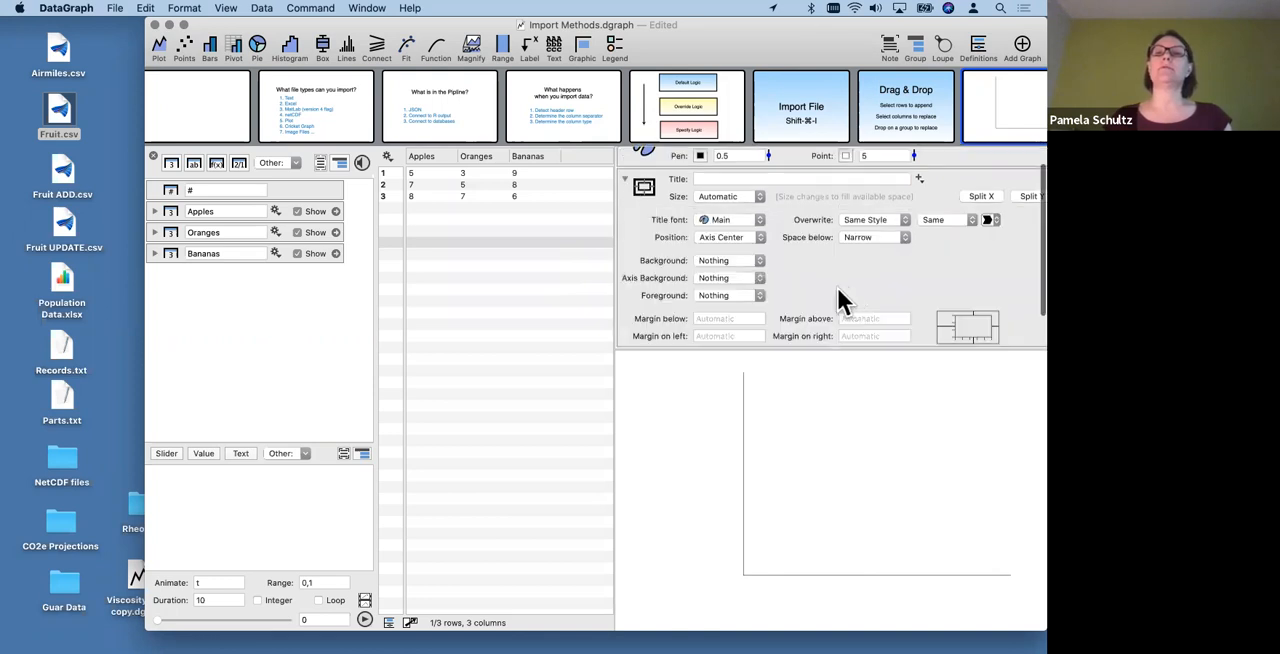
click(624, 177)
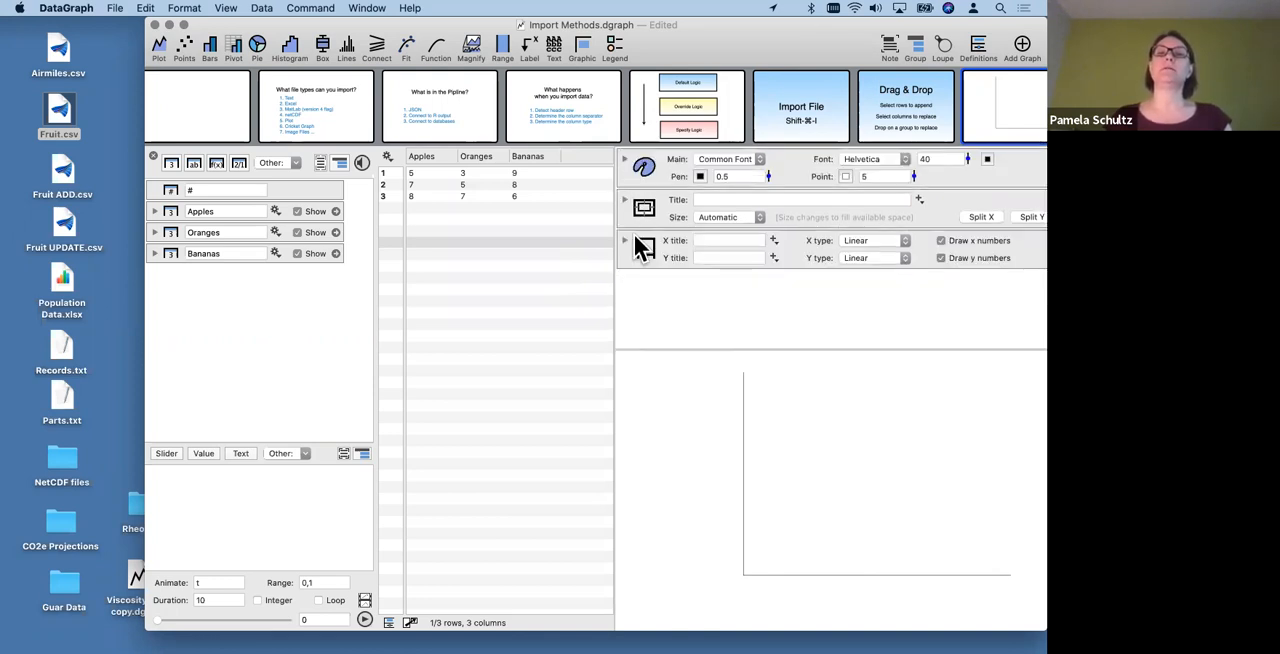
click(625, 244)
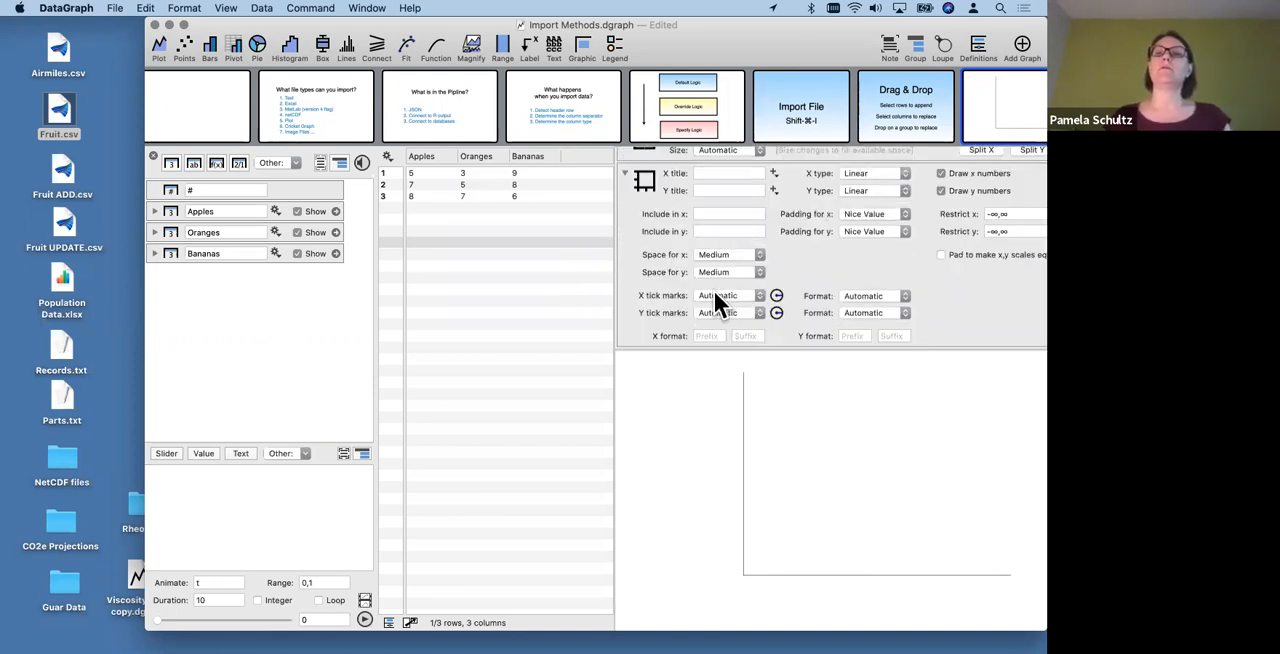
click(625, 172)
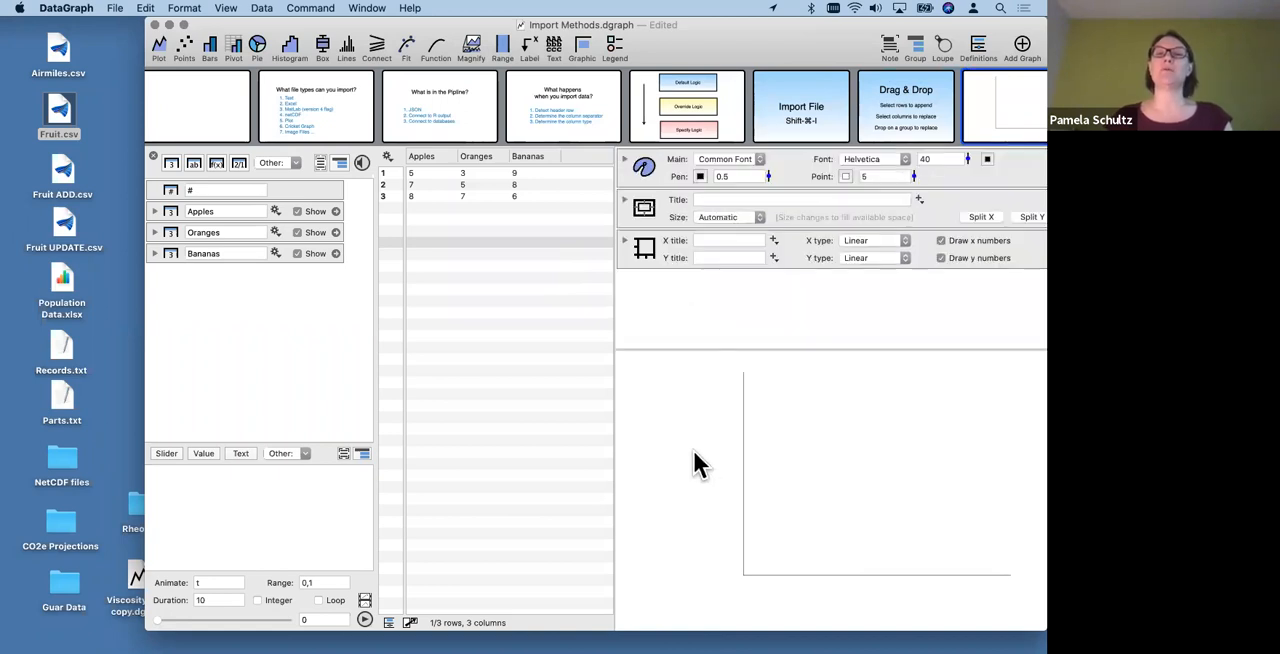
- Create a bar chart from the Apples, Oranges and Bananas columns in the new graph
click(423, 156)
shift+click(480, 157)
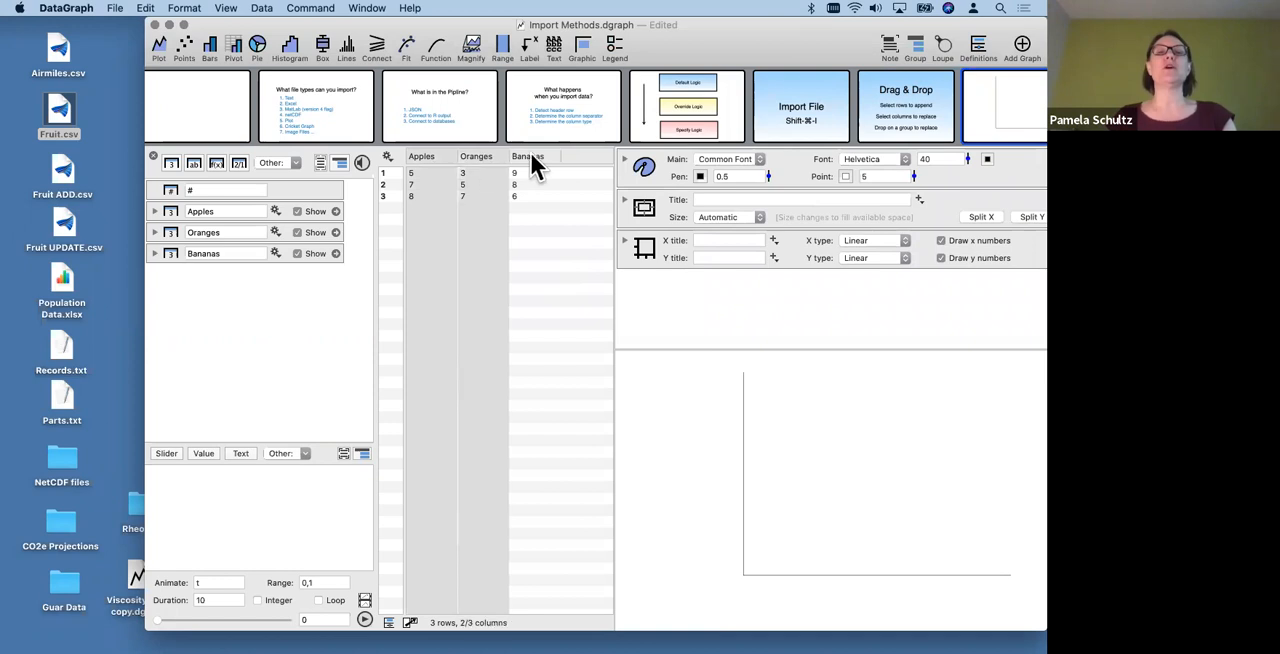
shift+click(548, 160)
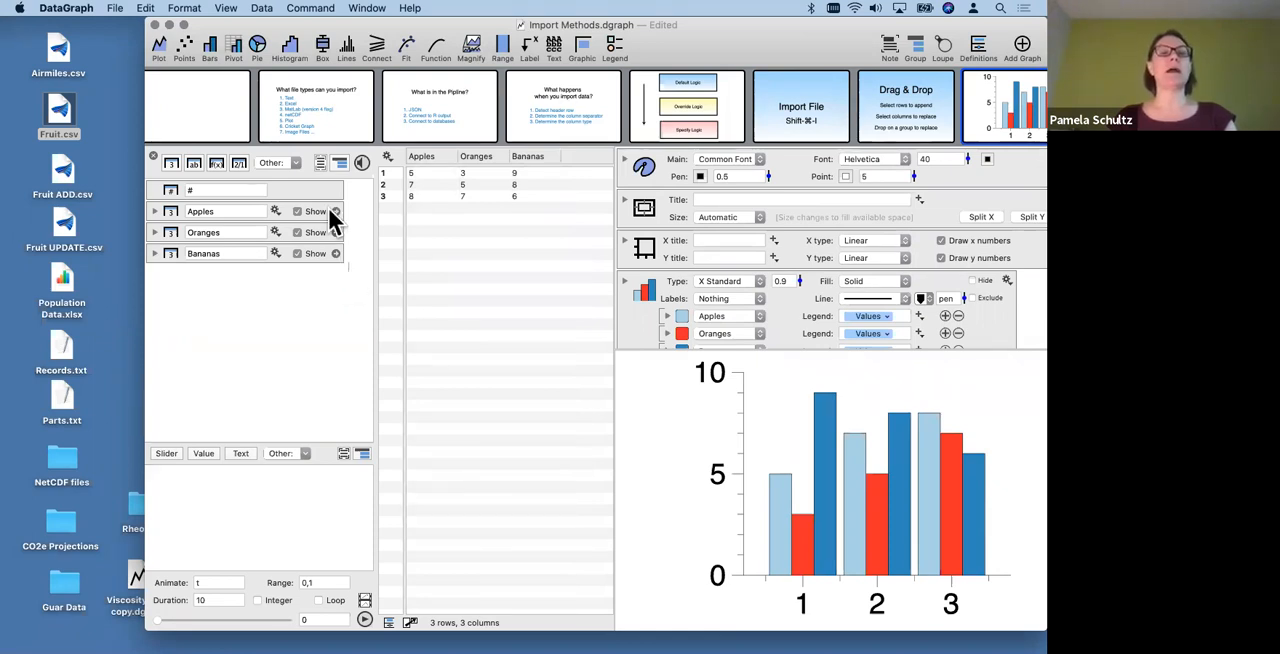
- Combine the Apples, Oranges and Bananas columns into a group named Fruit
click(340, 163)
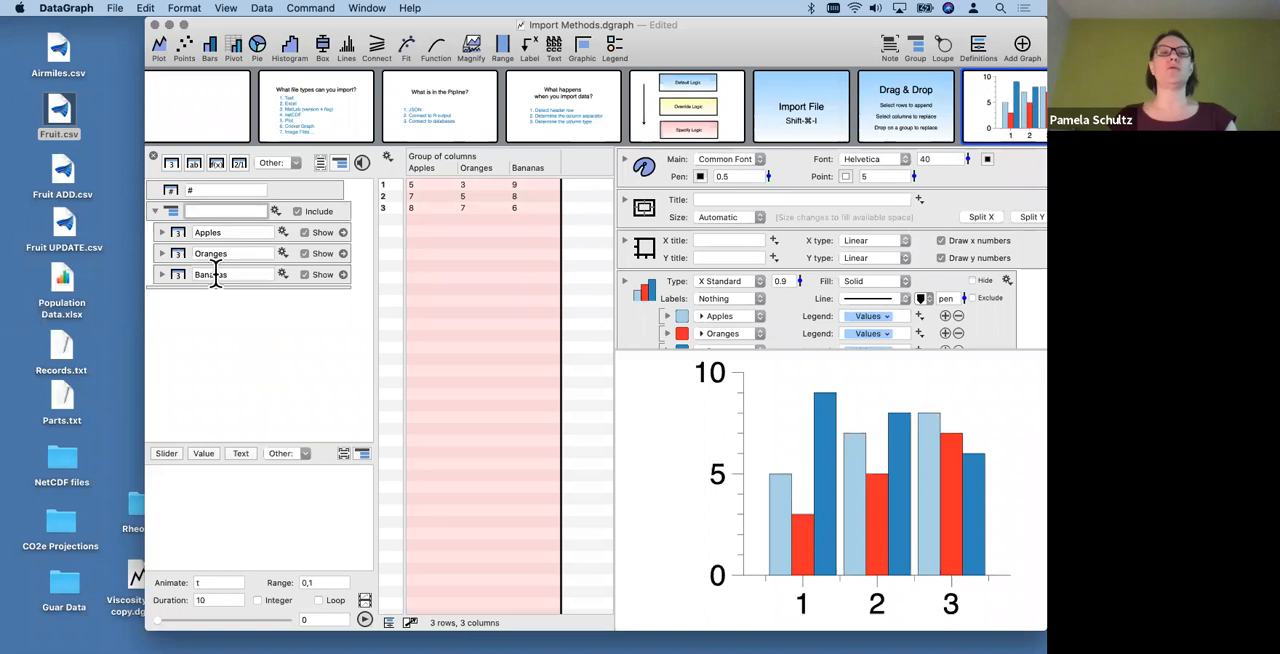
text(Fruit)
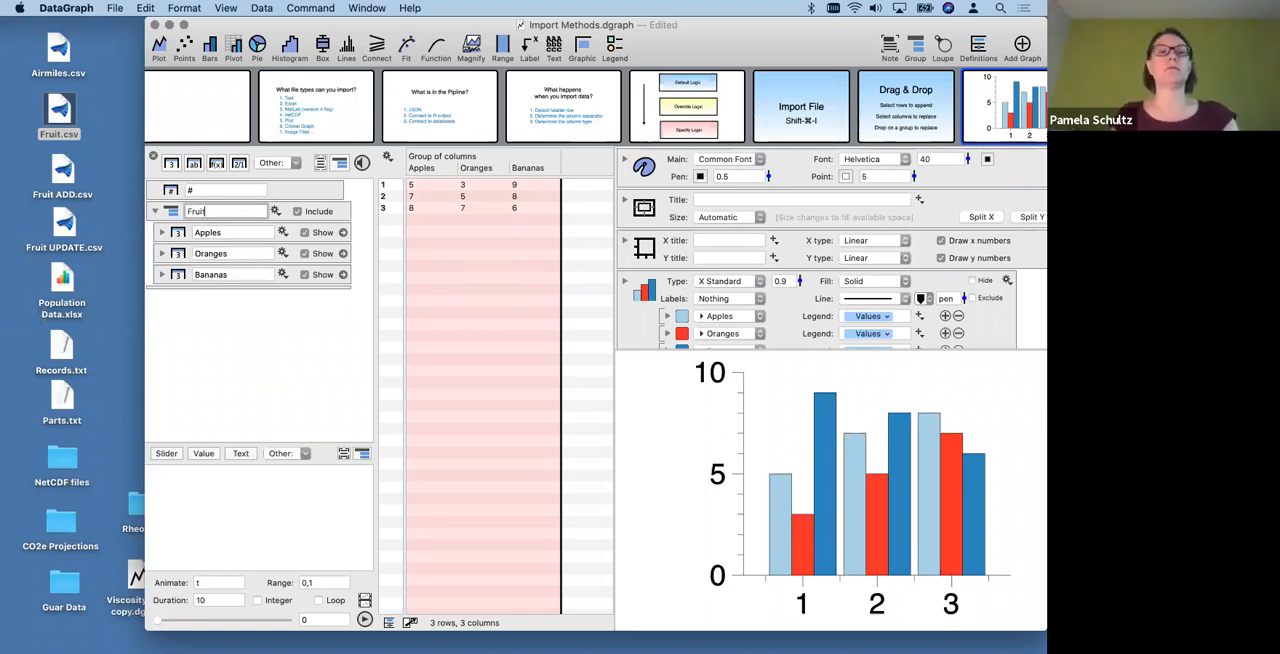
key(Return)
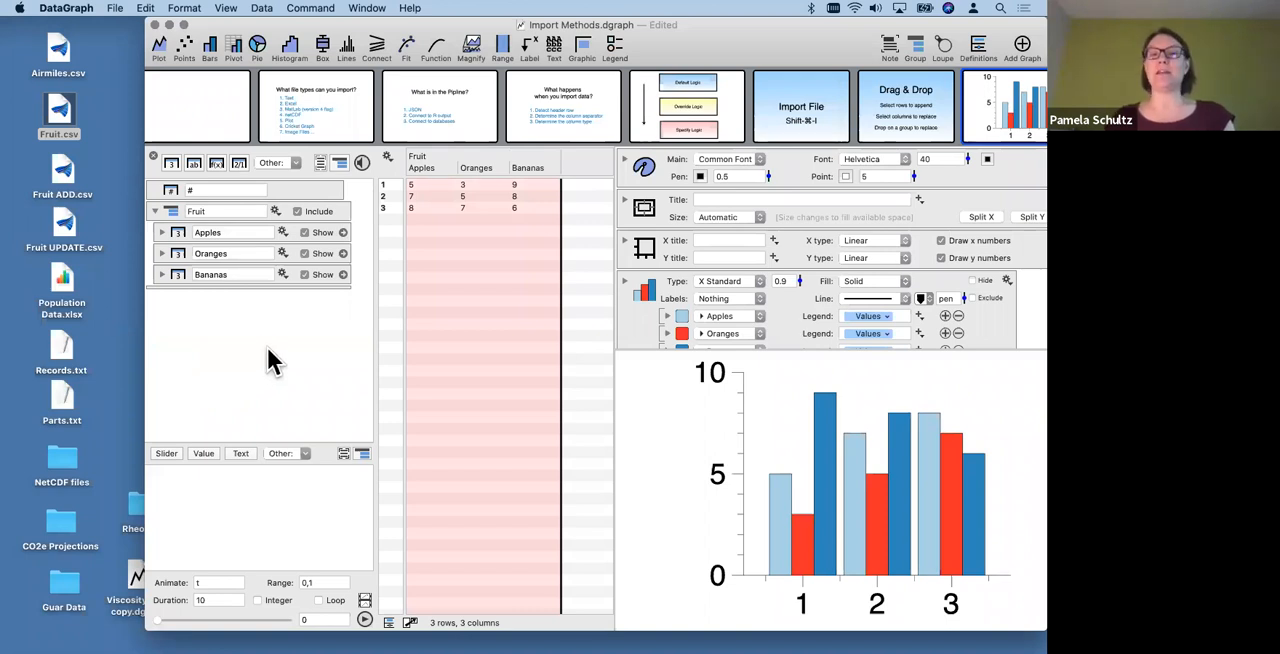
- Preview the contents of Fruit ADD.csv on the desktop and close the preview
click(58, 170)
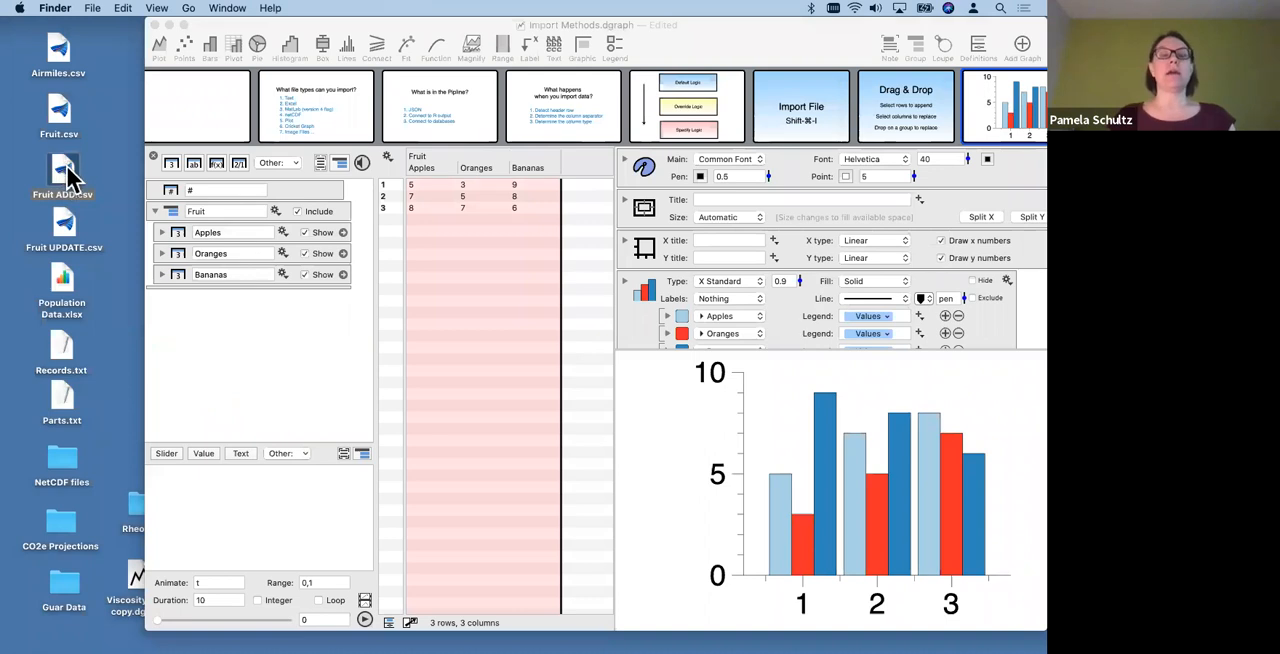
key(space)
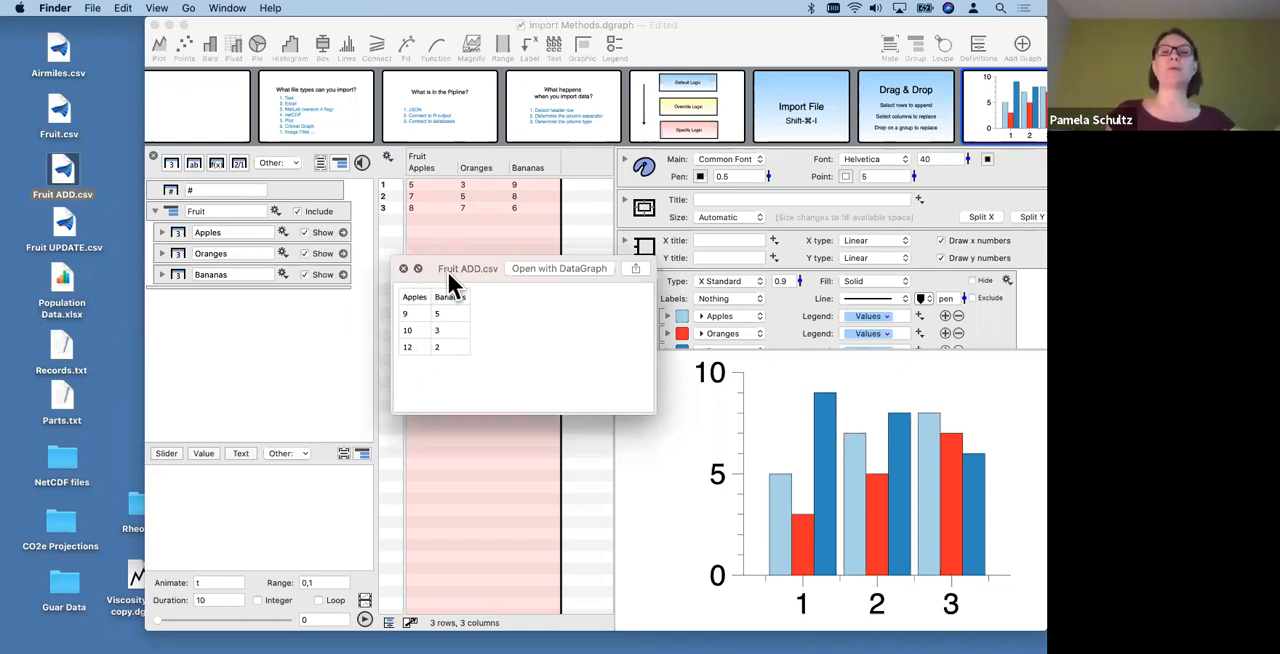
click(403, 268)
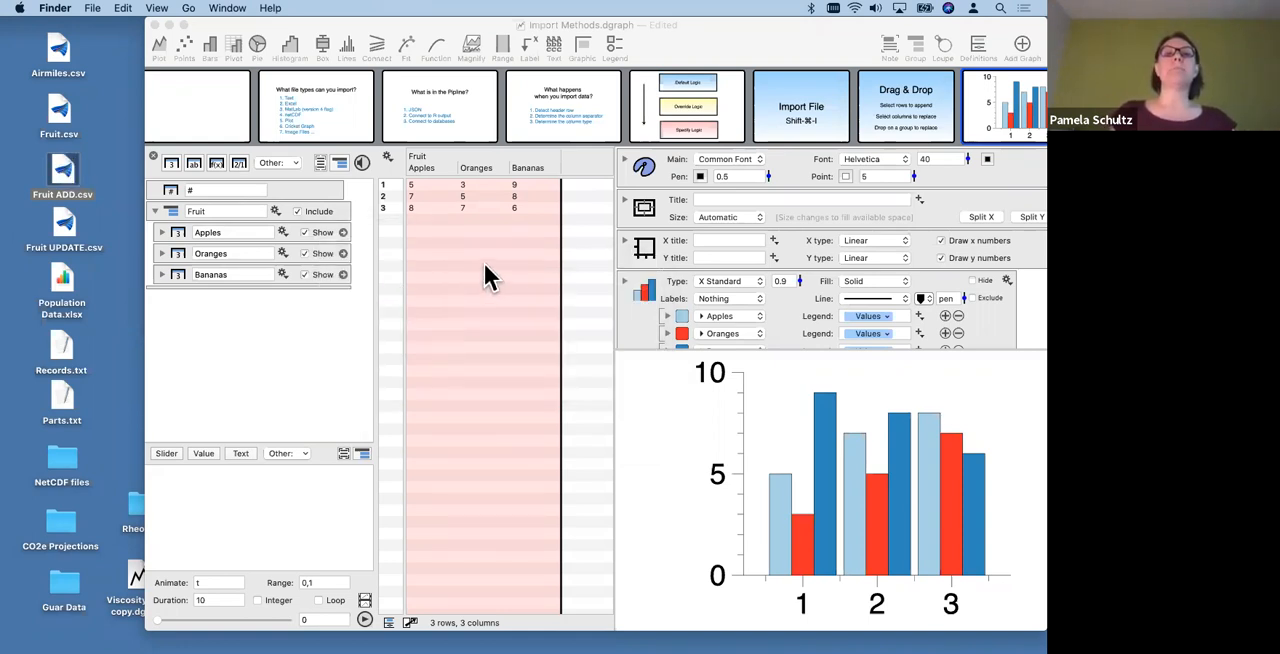
- Select the empty row below the fruit data and drop Fruit ADD.csv on the table to append its values
click(428, 218)
click(455, 218)
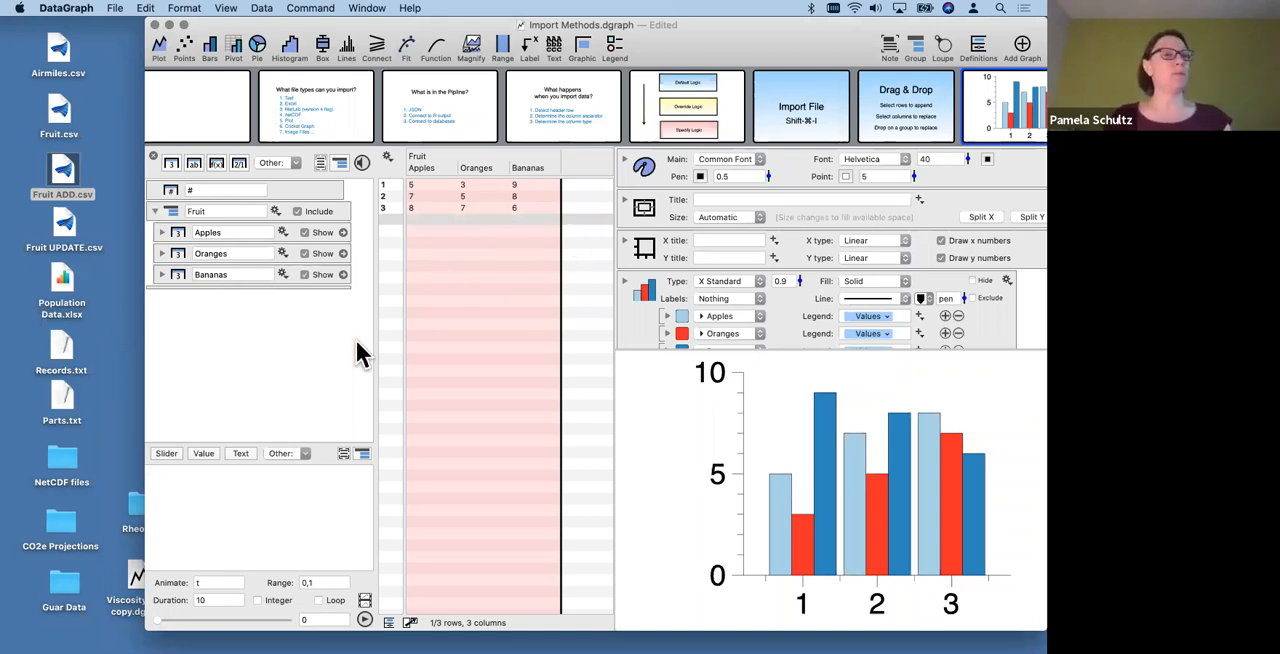
drag(65, 178, 500, 322)
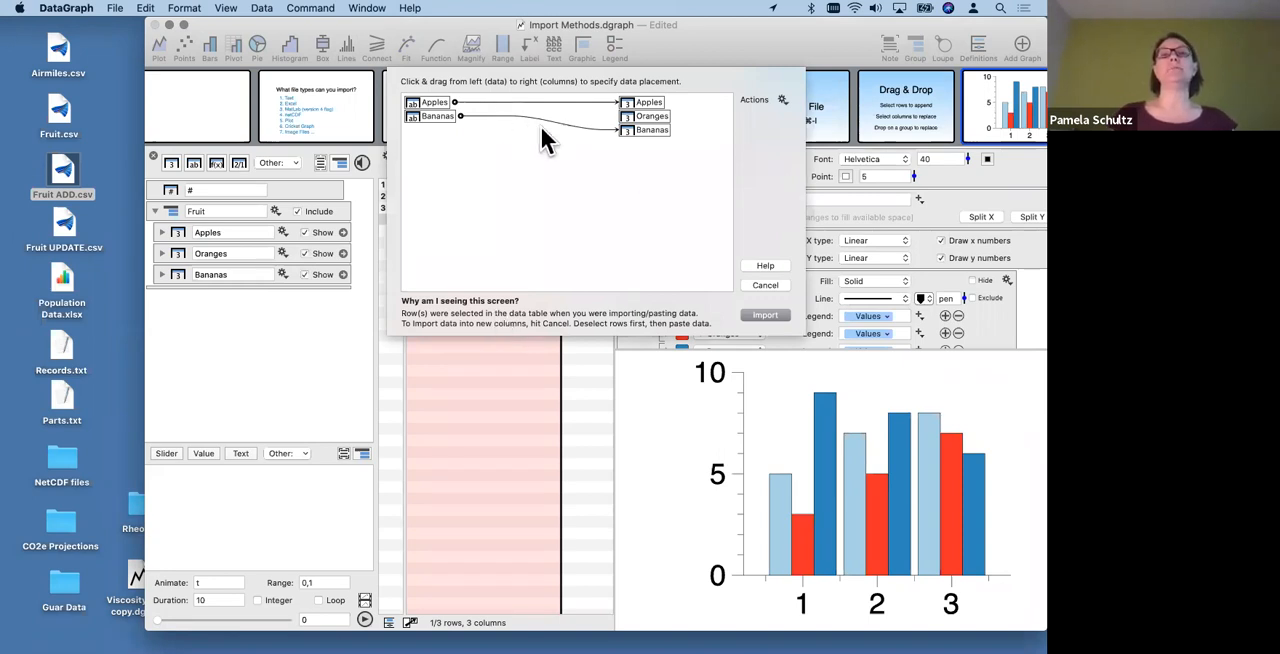
- Try disconnecting the Apples and Bananas data from their target columns, then link each to its matching column again
drag(615, 128, 462, 112)
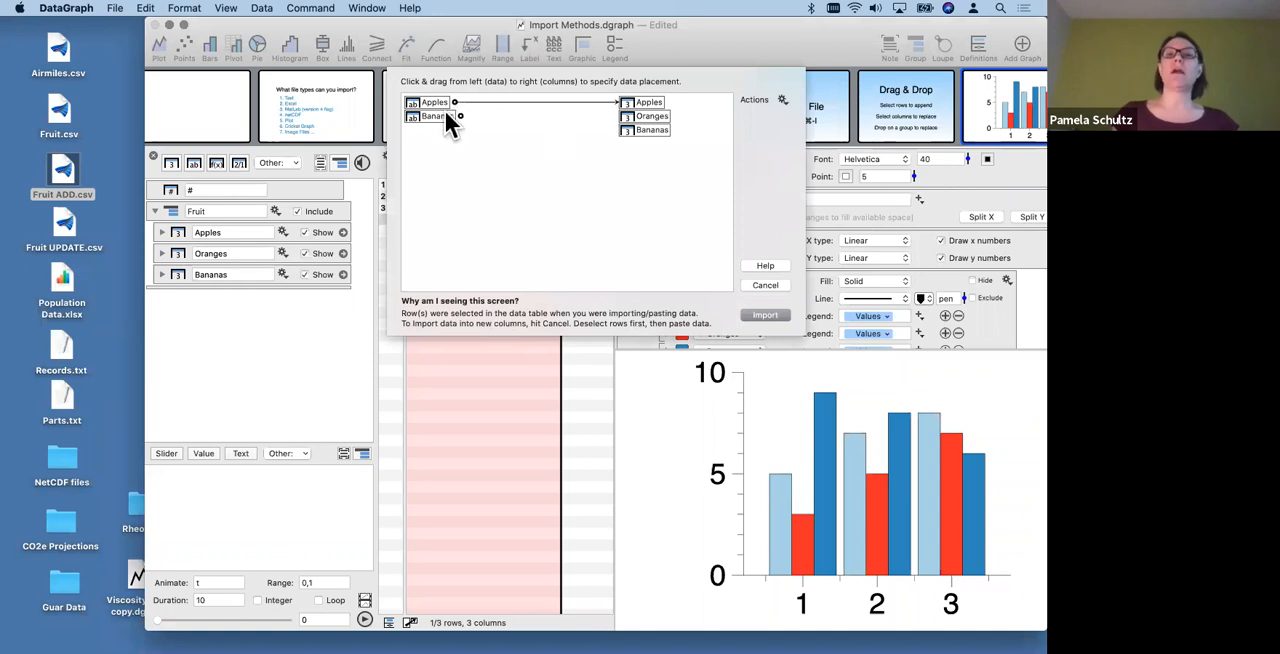
drag(460, 115, 616, 131)
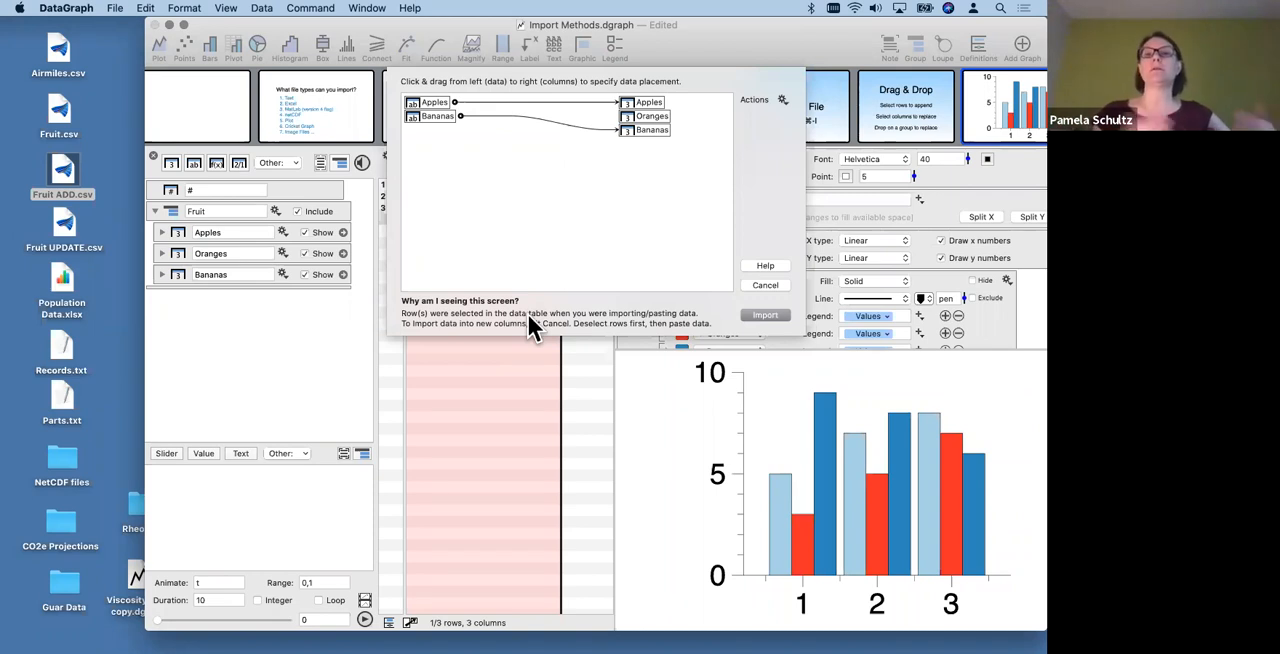
drag(612, 129, 492, 115)
drag(615, 103, 454, 101)
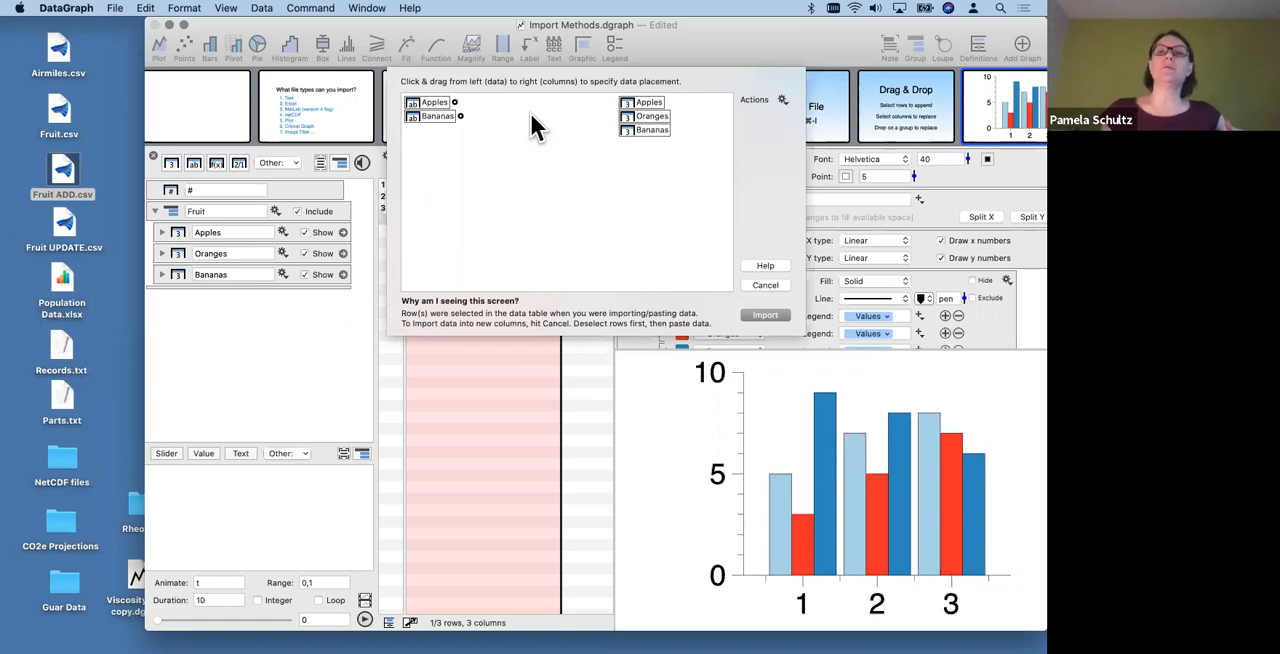
drag(453, 101, 634, 106)
drag(460, 113, 614, 130)
drag(460, 113, 628, 132)
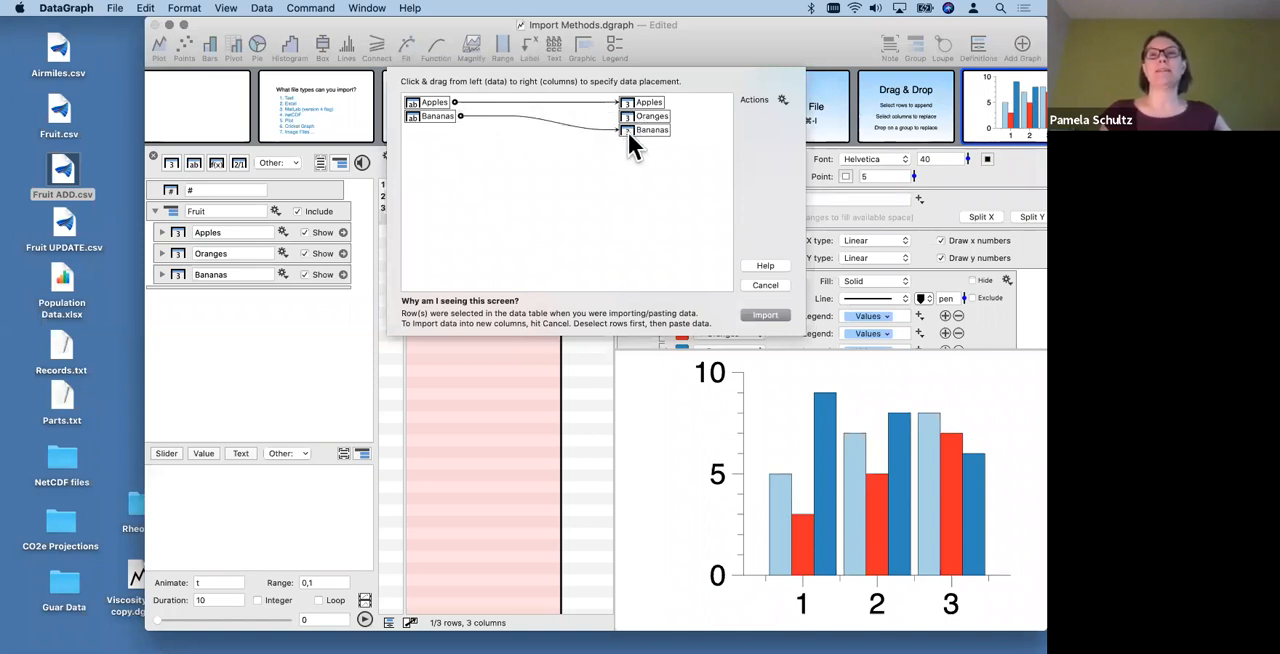
- Remove all connections between the imported data and the target columns, and reconnect them by column name
click(781, 99)
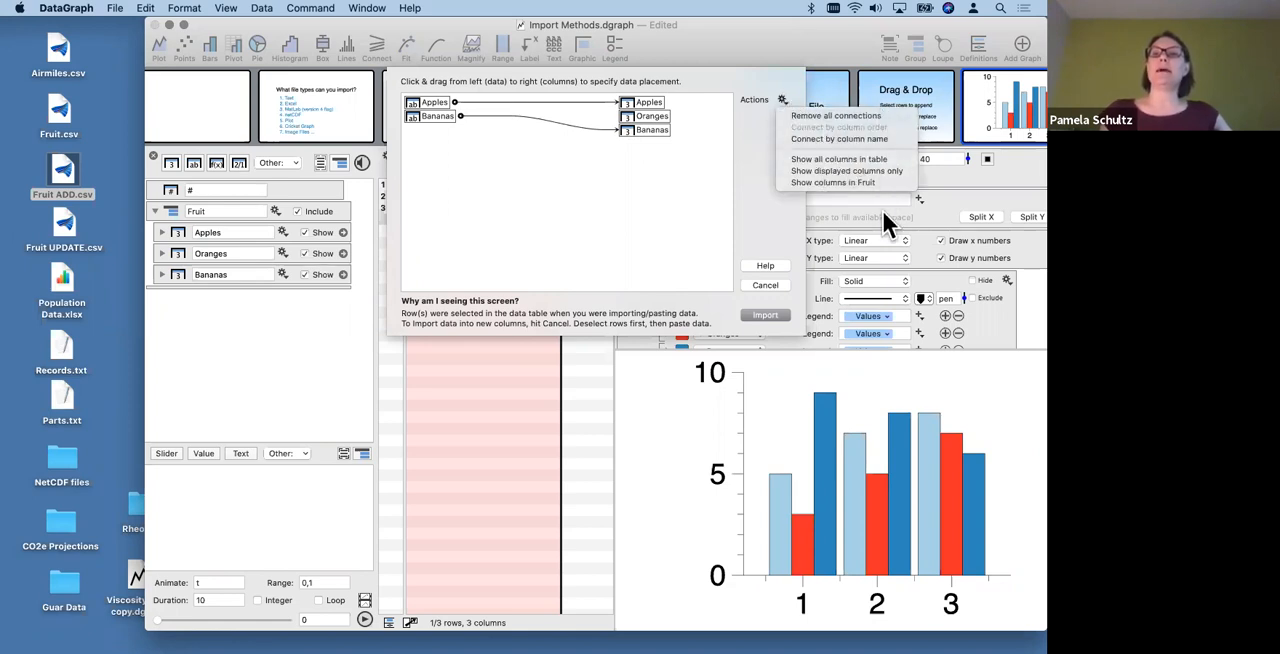
click(837, 112)
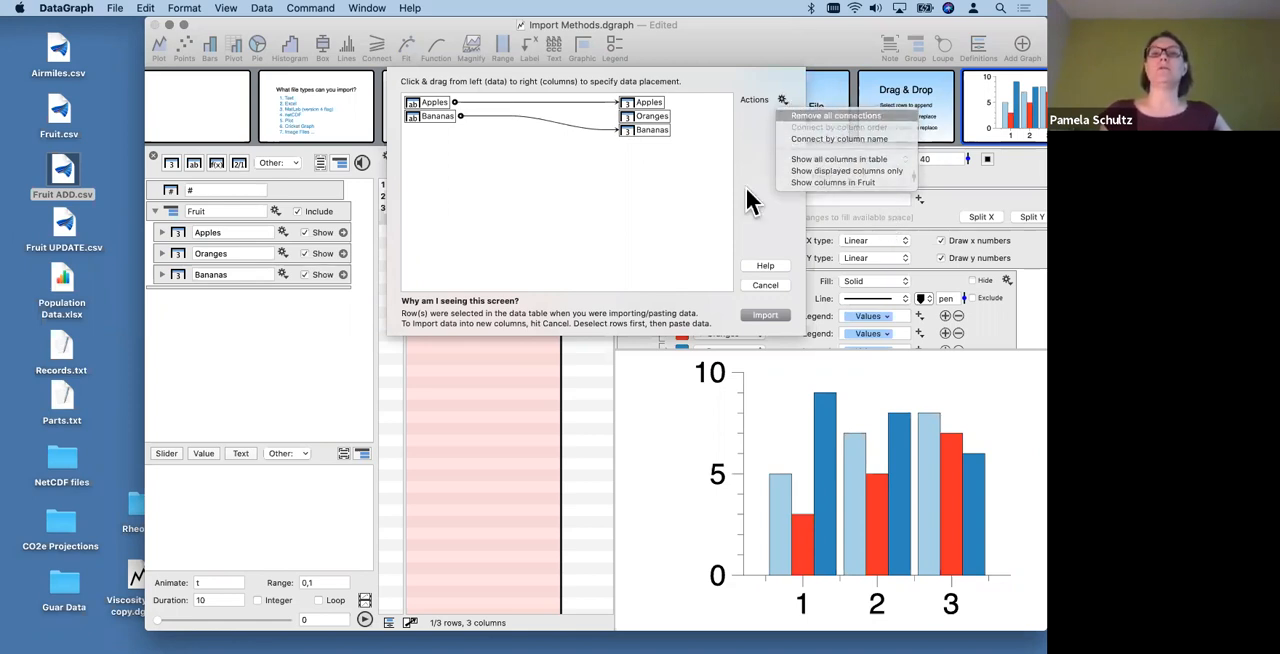
click(781, 102)
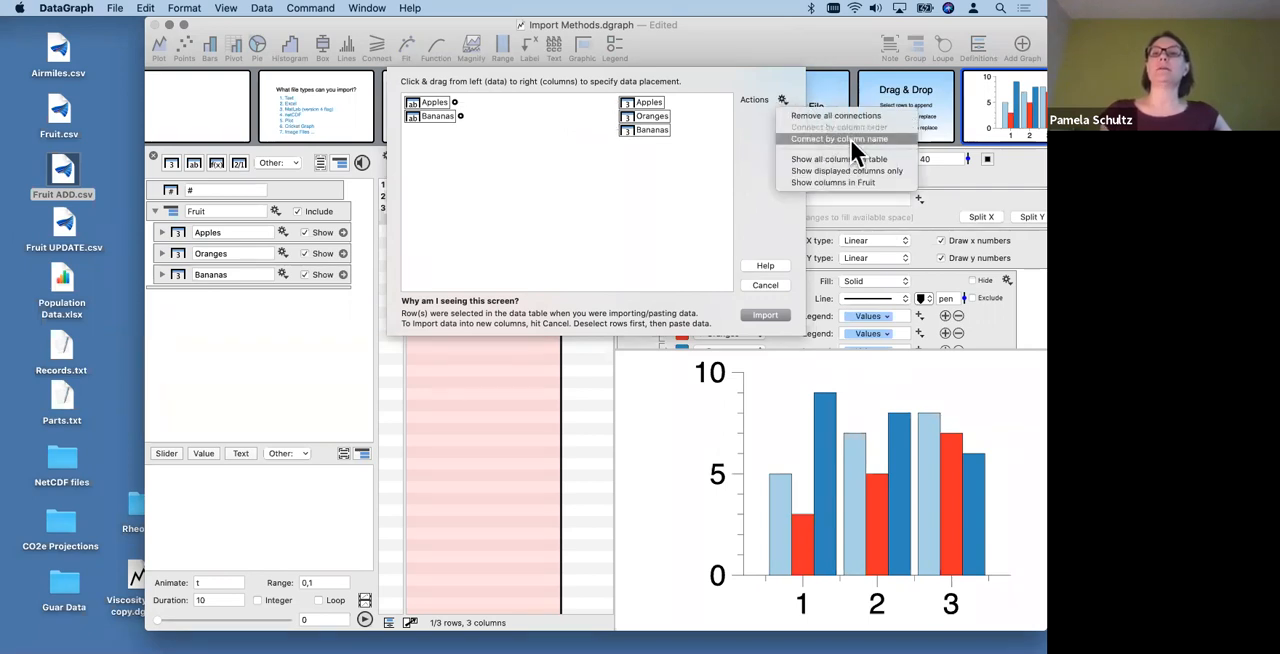
click(856, 140)
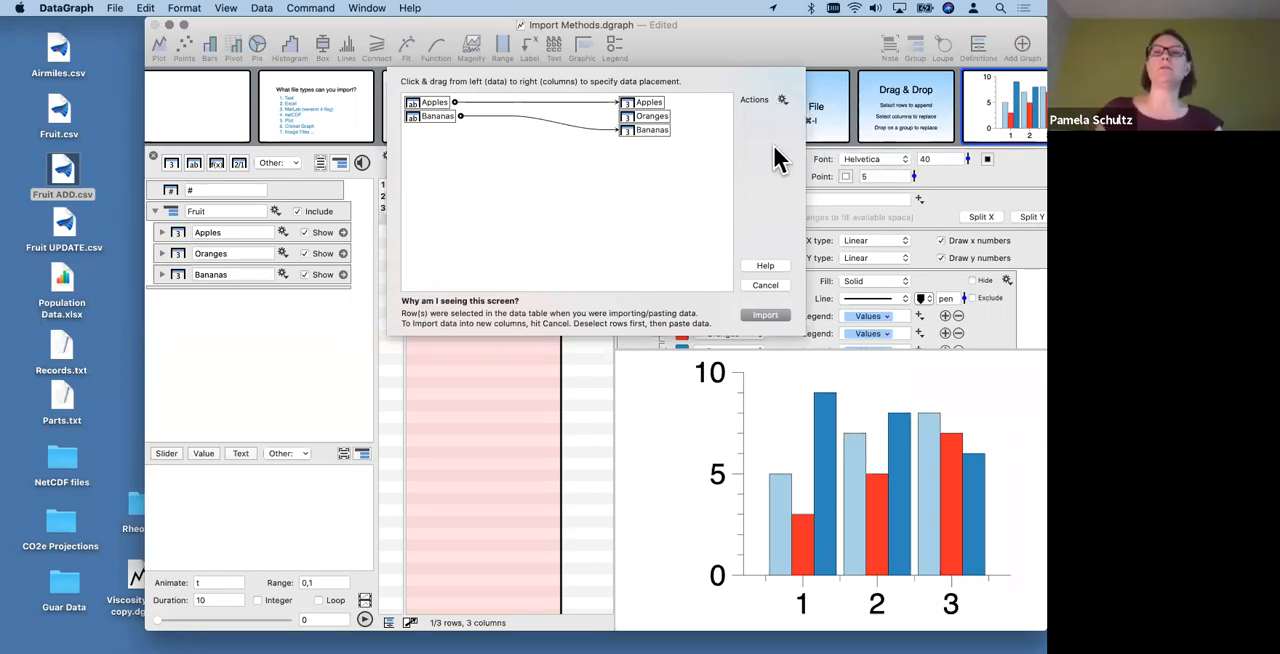
- Import the connected Apples and Bananas data to append it to the Fruit columns, and undo the import
click(765, 316)
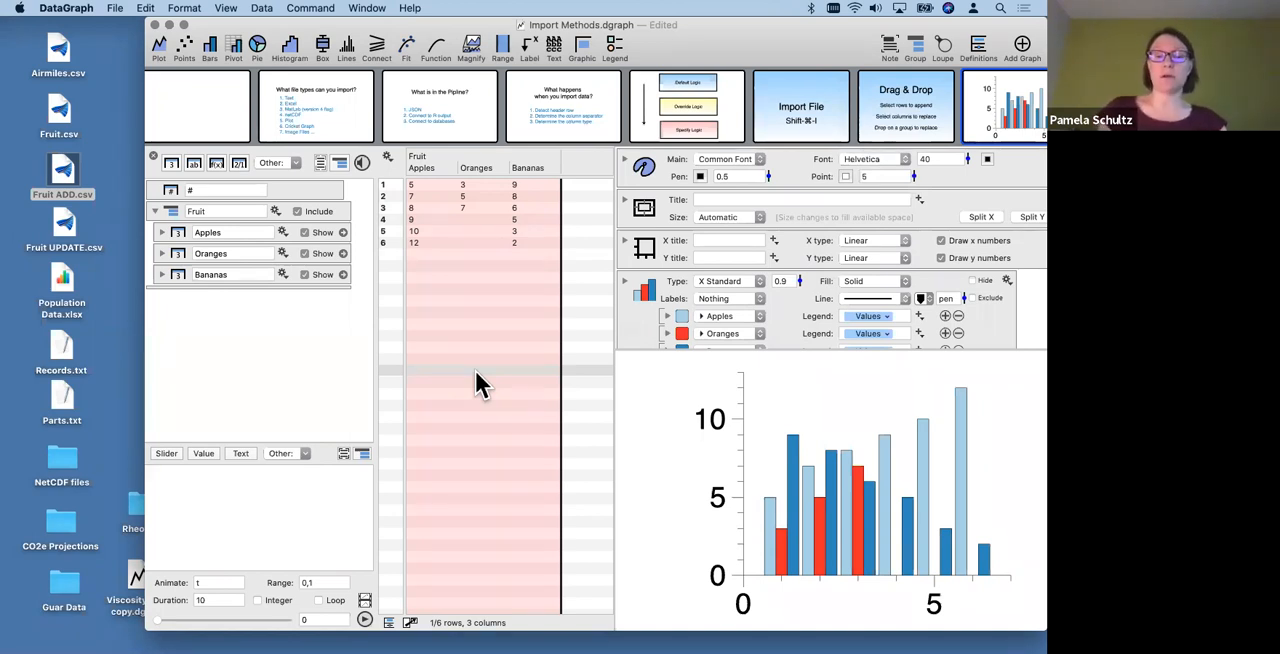
key(super+z)
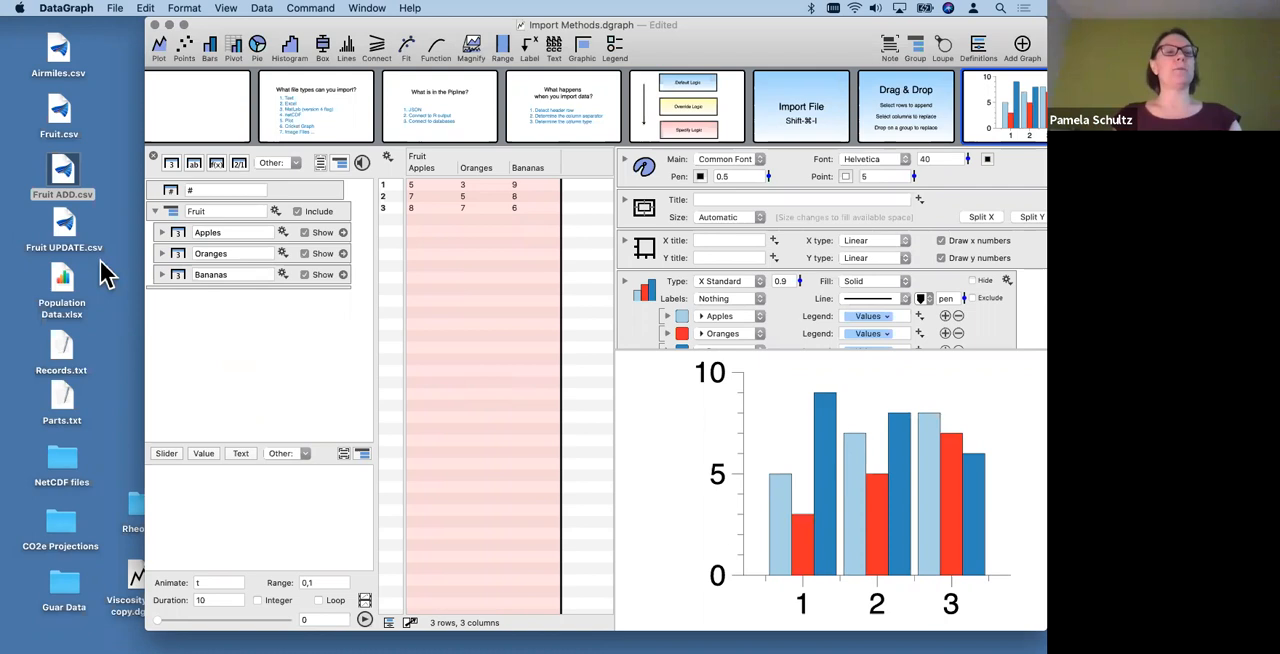
- Collapse the Fruit group and preview the contents of Fruit UPDATE.csv on the desktop, closing the preview
click(68, 236)
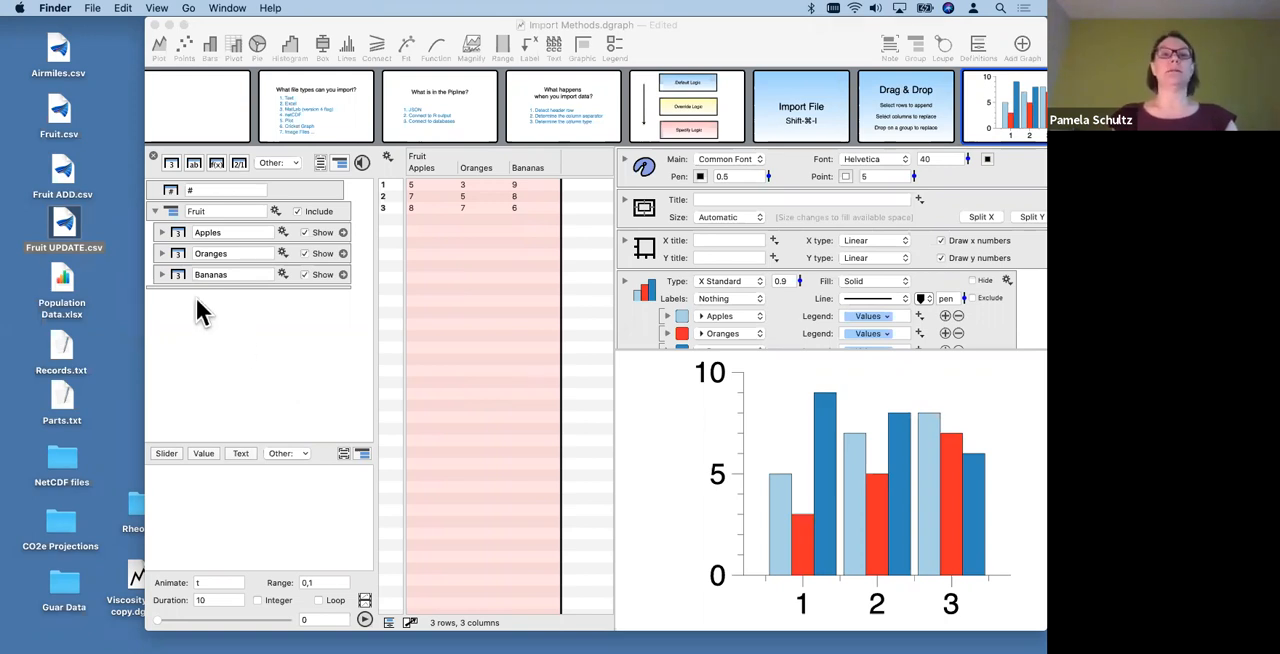
click(153, 212)
click(153, 212)
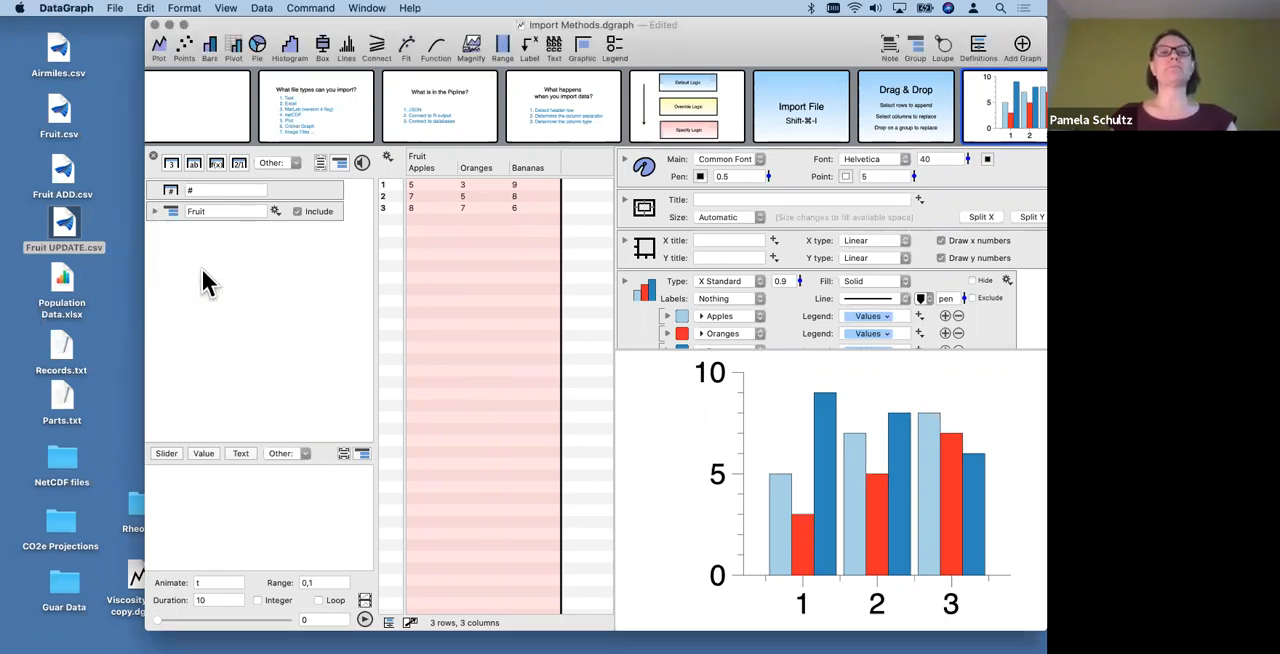
click(59, 226)
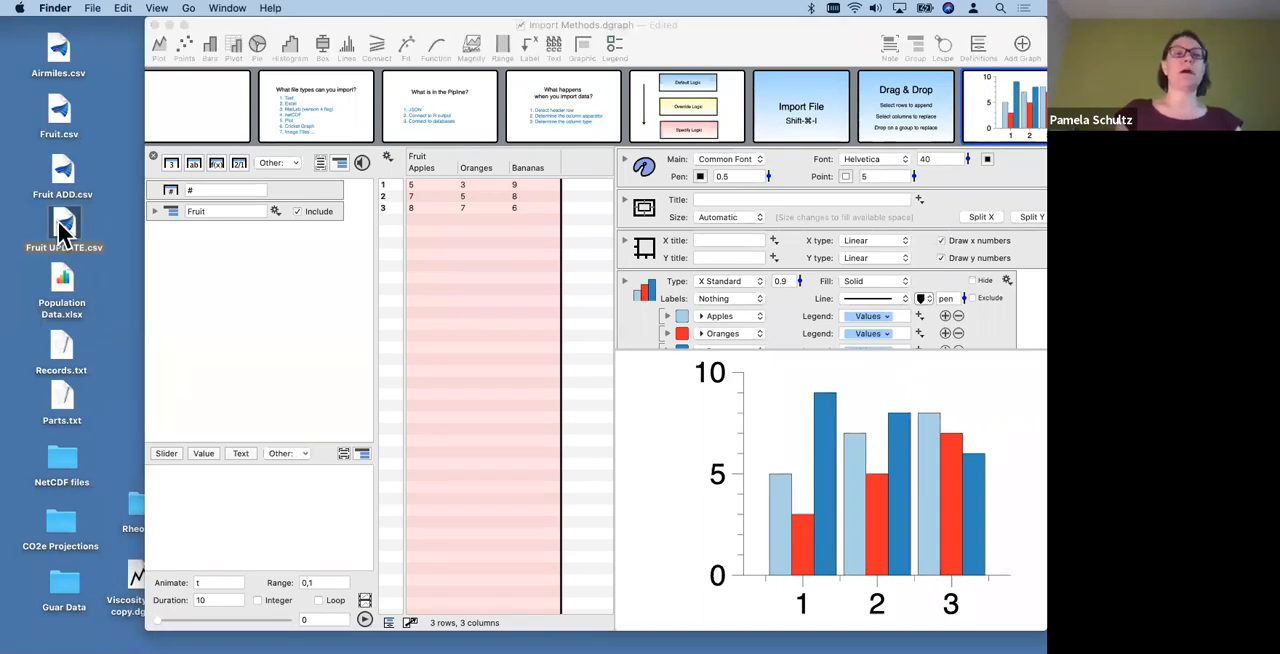
key(space)
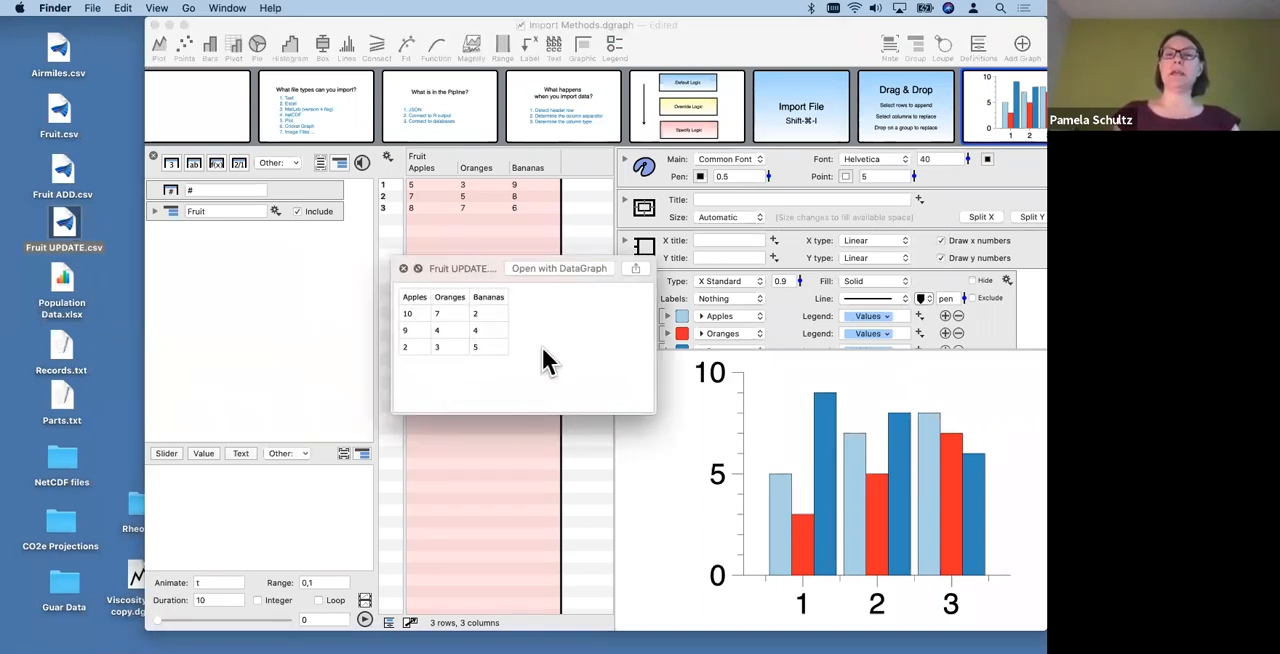
click(403, 268)
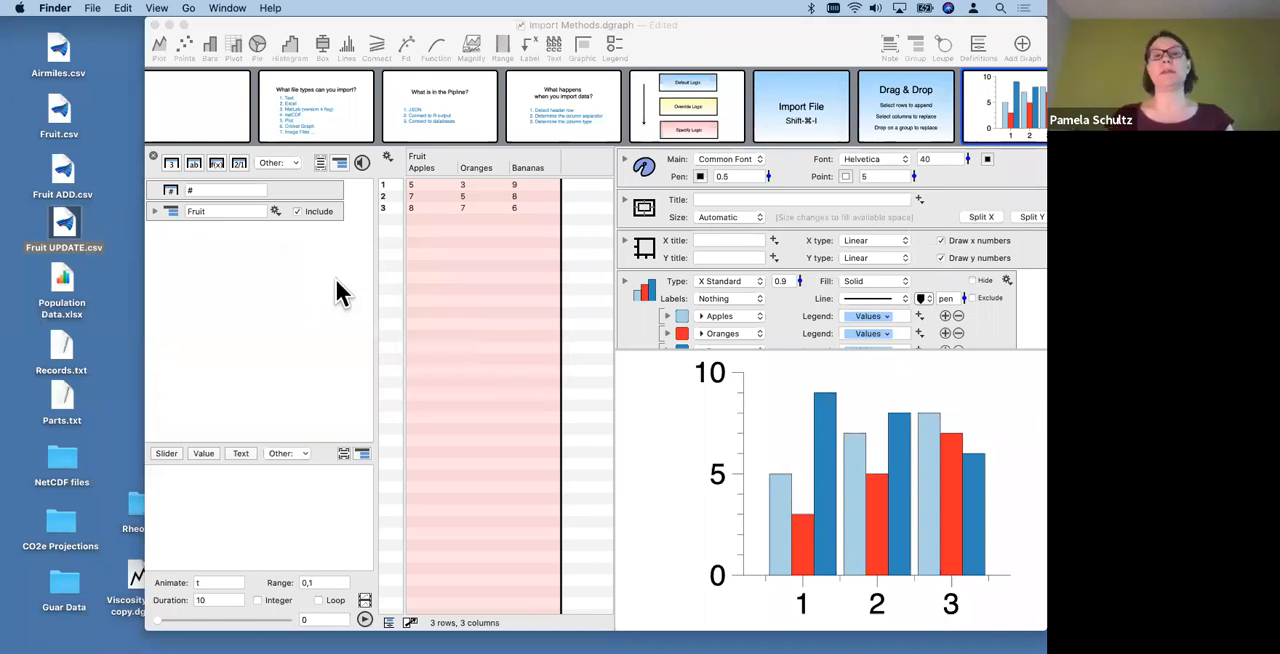
- Drop Fruit UPDATE.csv from the desktop onto the Fruit group to replace the values of its columns
click(172, 222)
click(166, 212)
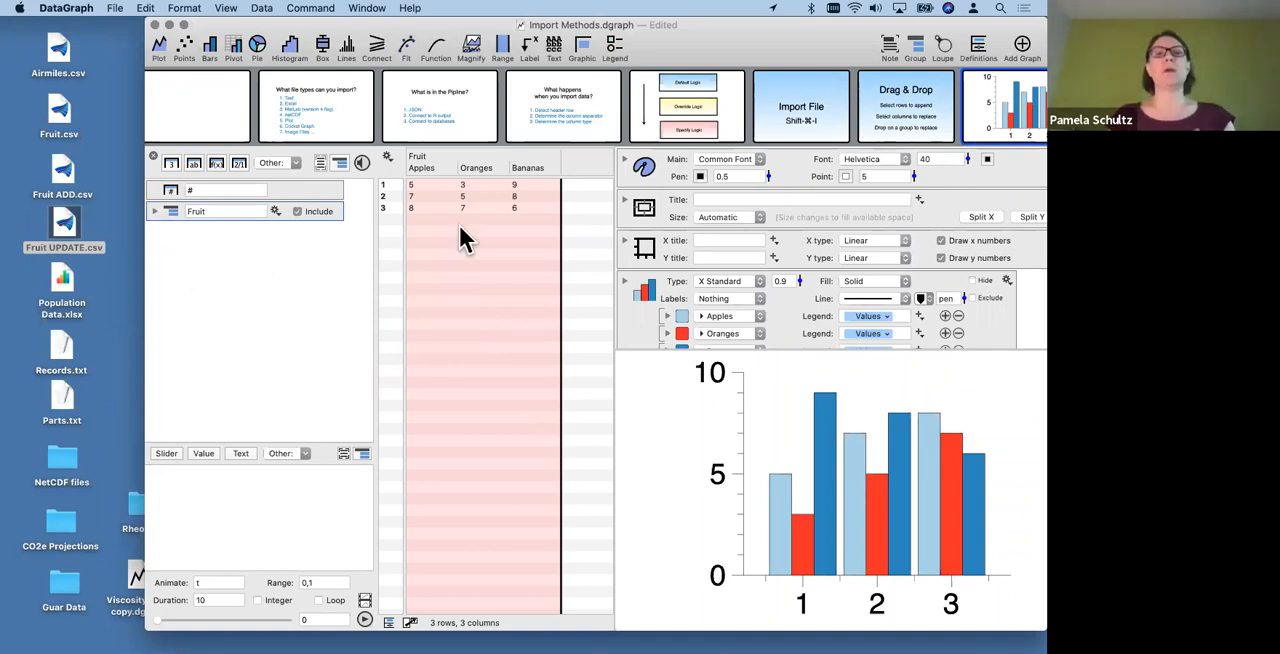
drag(66, 228, 177, 206)
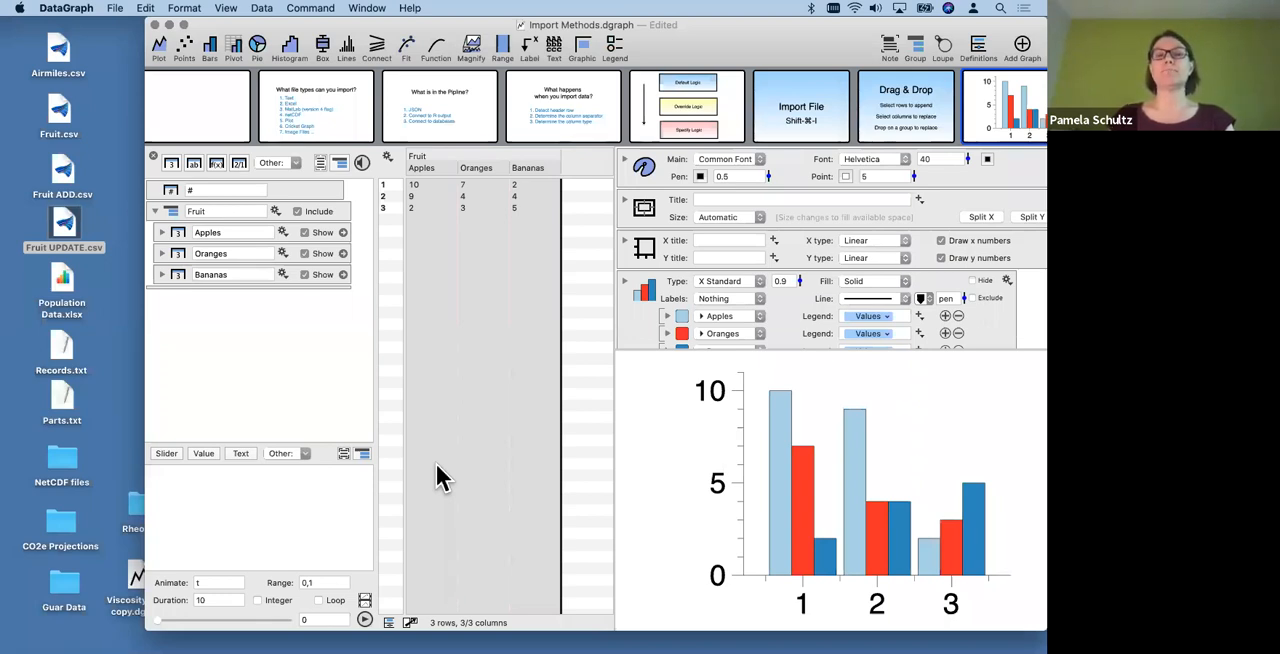
click(195, 284)
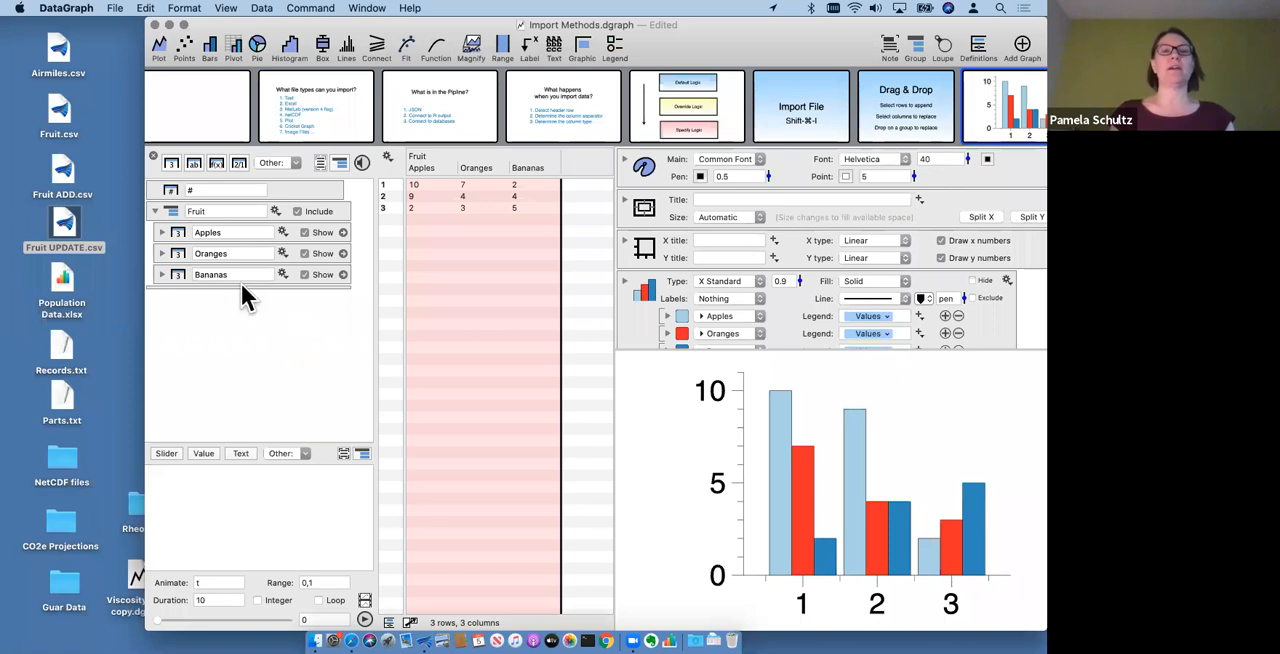
- Show the Drag & Drop slide
mouse_move(905, 111)
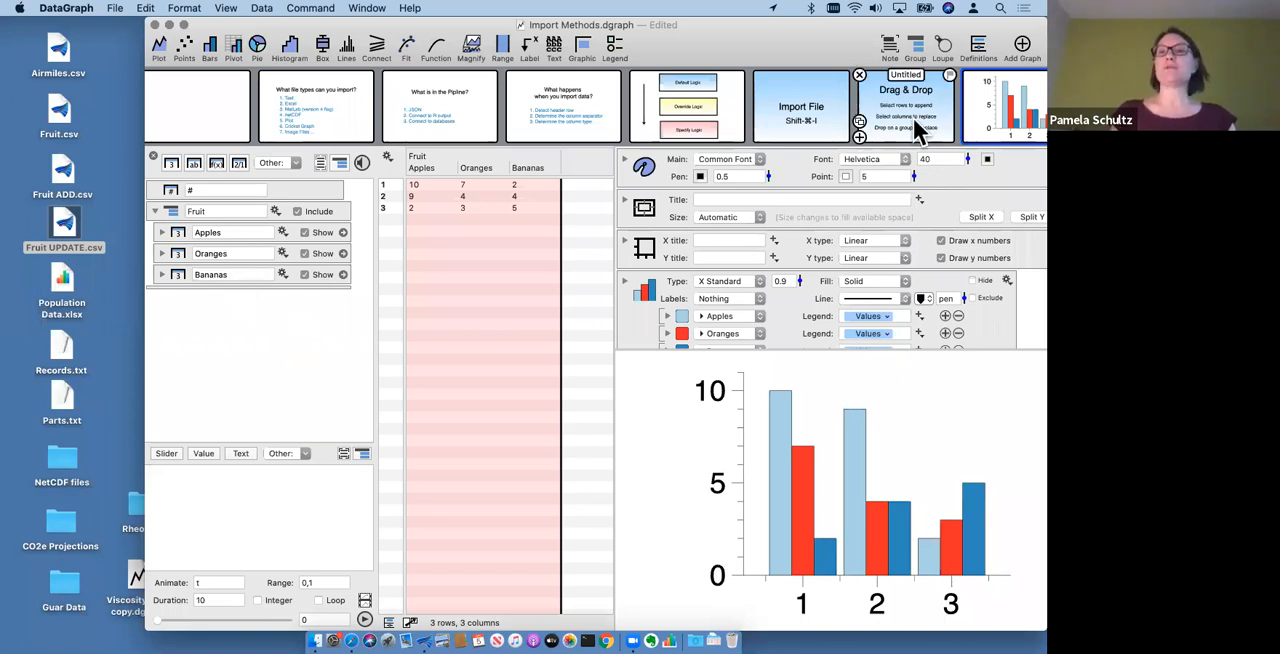
click(905, 111)
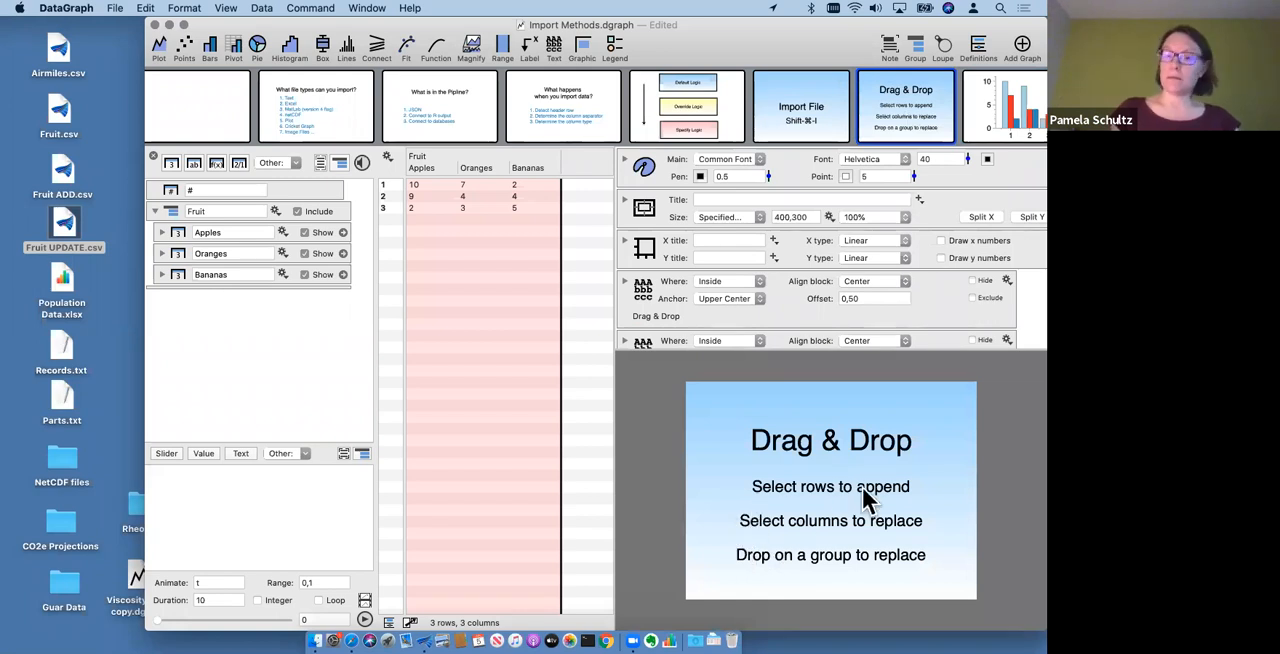
- Try replacing the selected Apples and Oranges columns by dropping Fruit ADD.csv on the table, and undo the replacement
click(421, 167)
shift+click(480, 168)
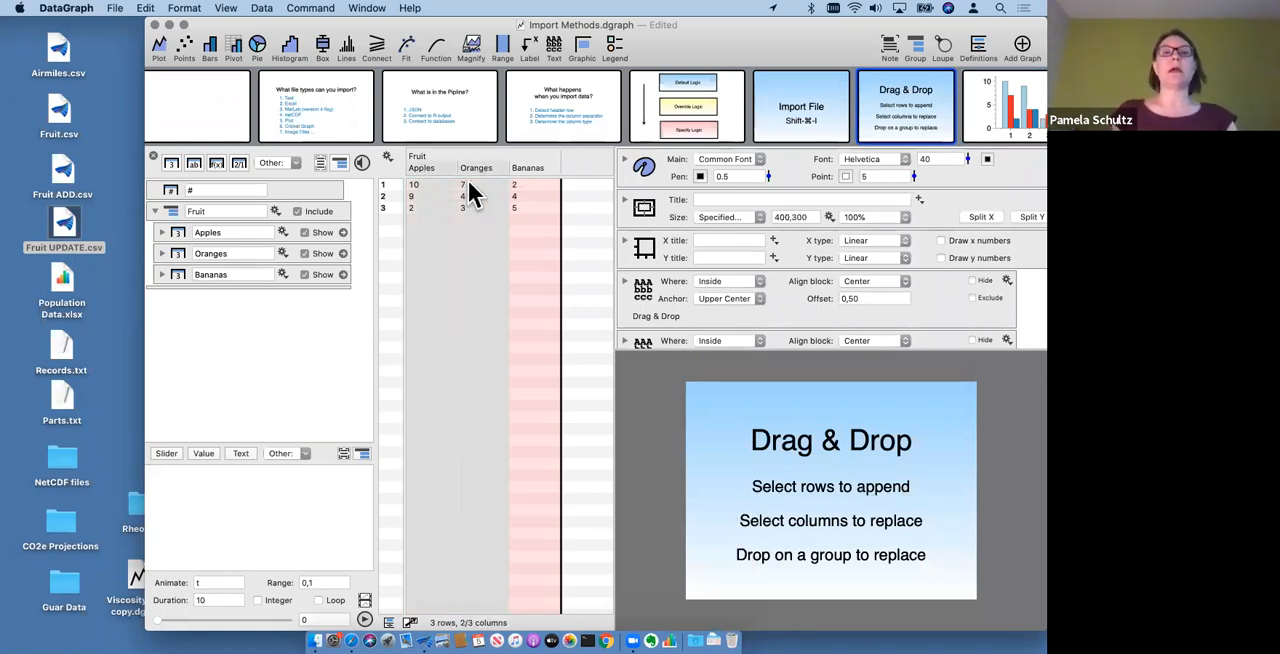
drag(73, 186, 490, 250)
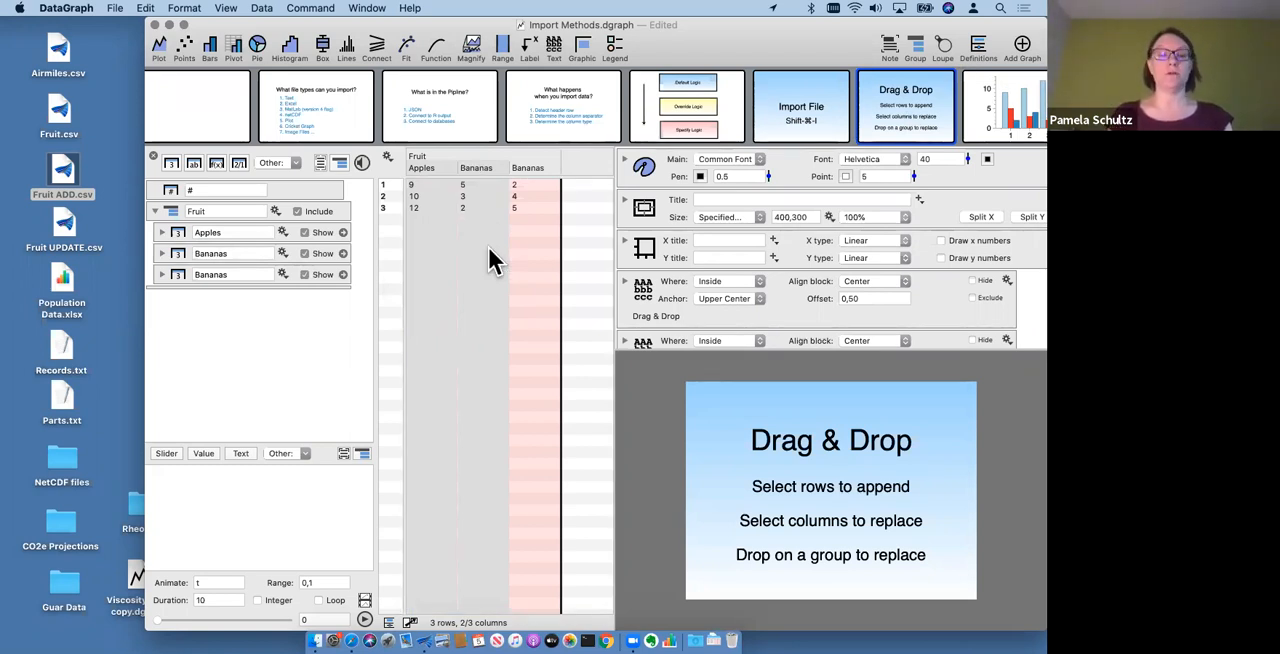
key(super+v)
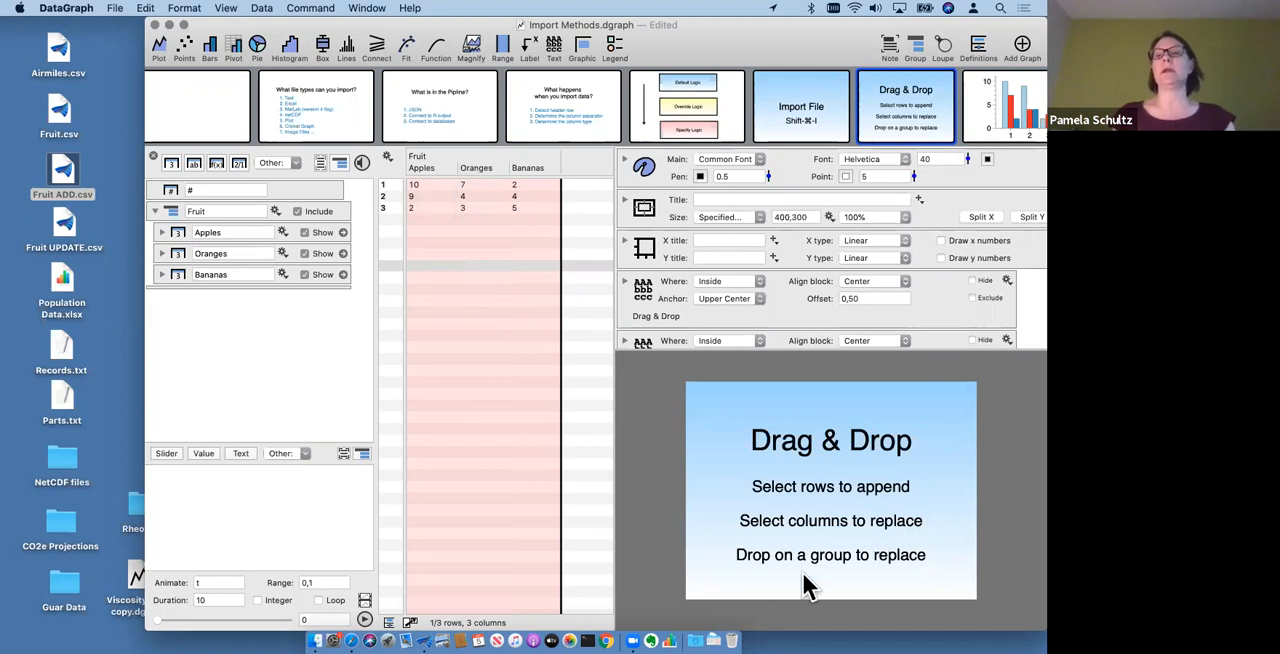
- View the slide with the import dialog screenshot and the slide "What to do when the default options don't work?"
scroll(894, 103, right, 4)
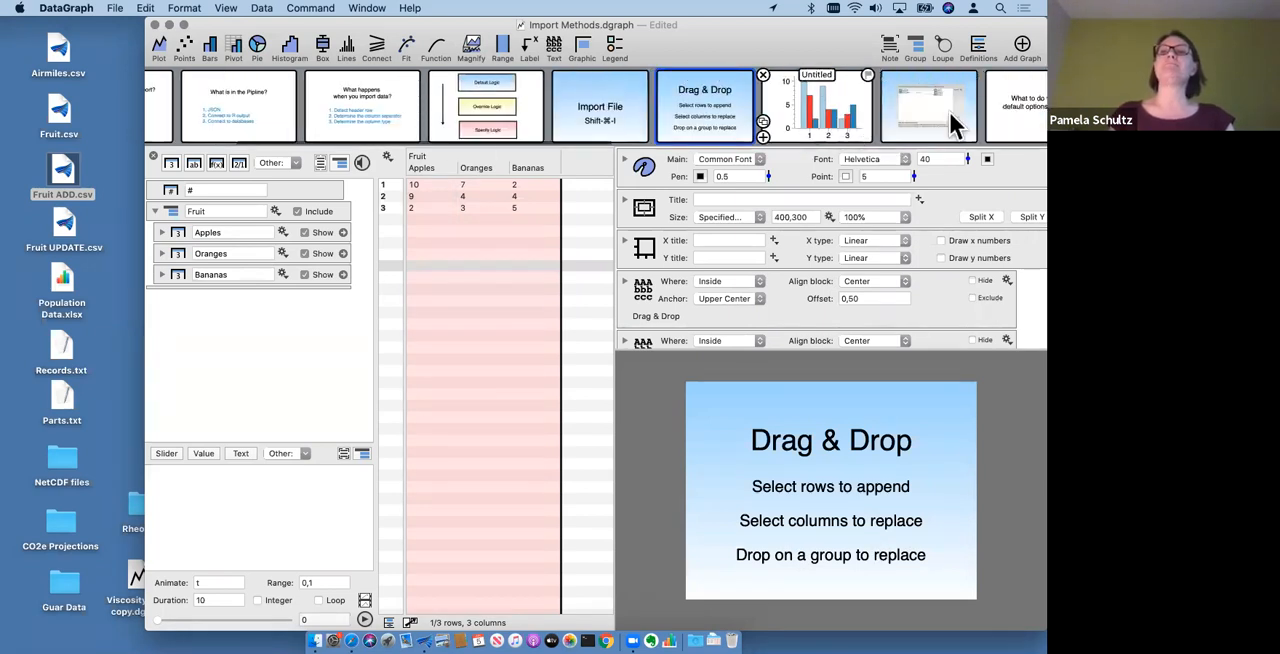
click(927, 118)
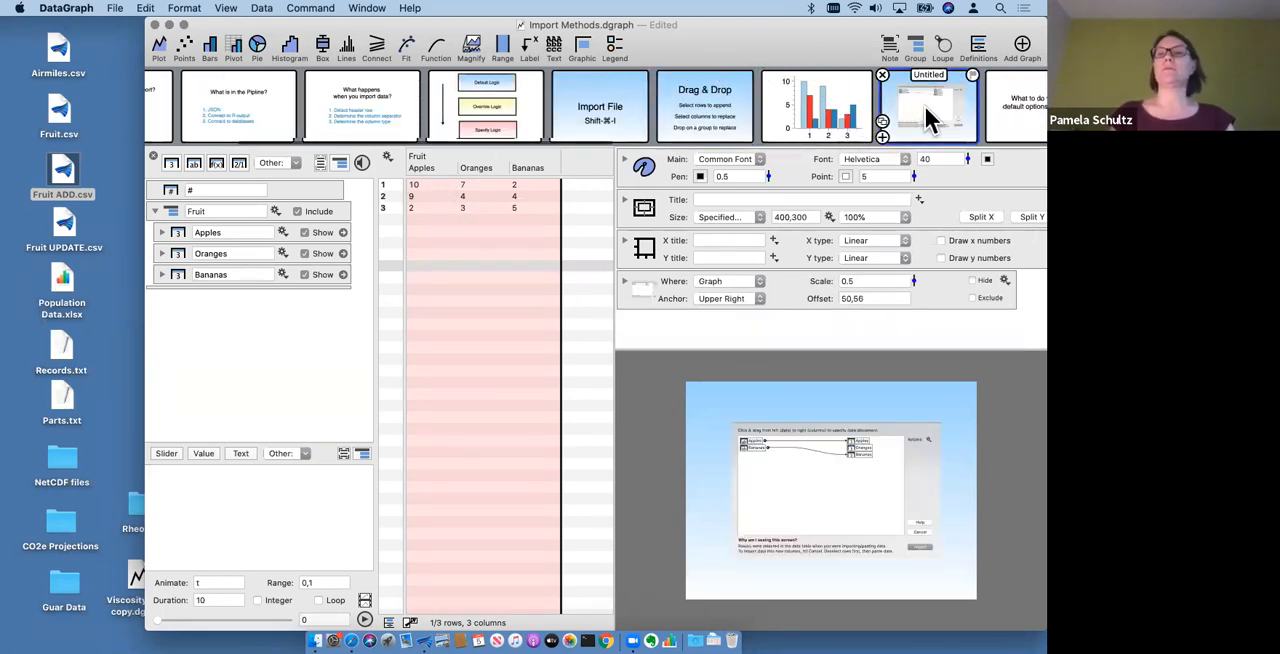
scroll(927, 118, right, 2)
click(927, 122)
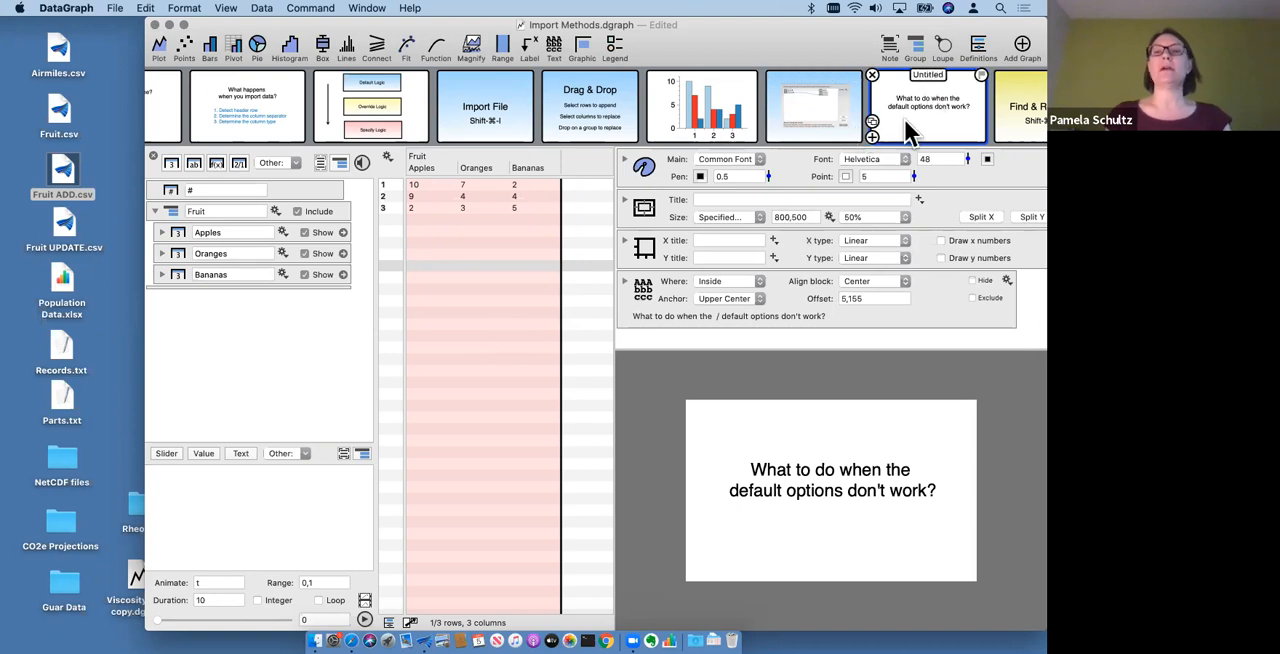
scroll(906, 122, right, 3)
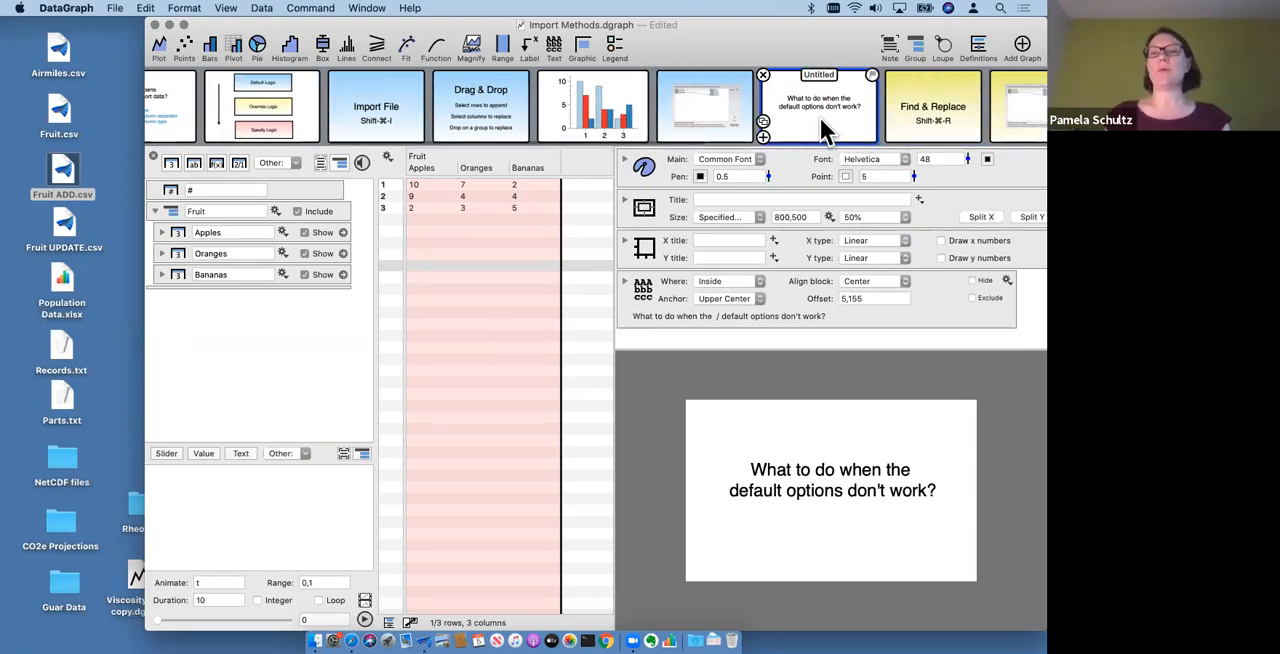
- Switch to the Find & Replace slide and delete the Fruit group with its columns
click(154, 212)
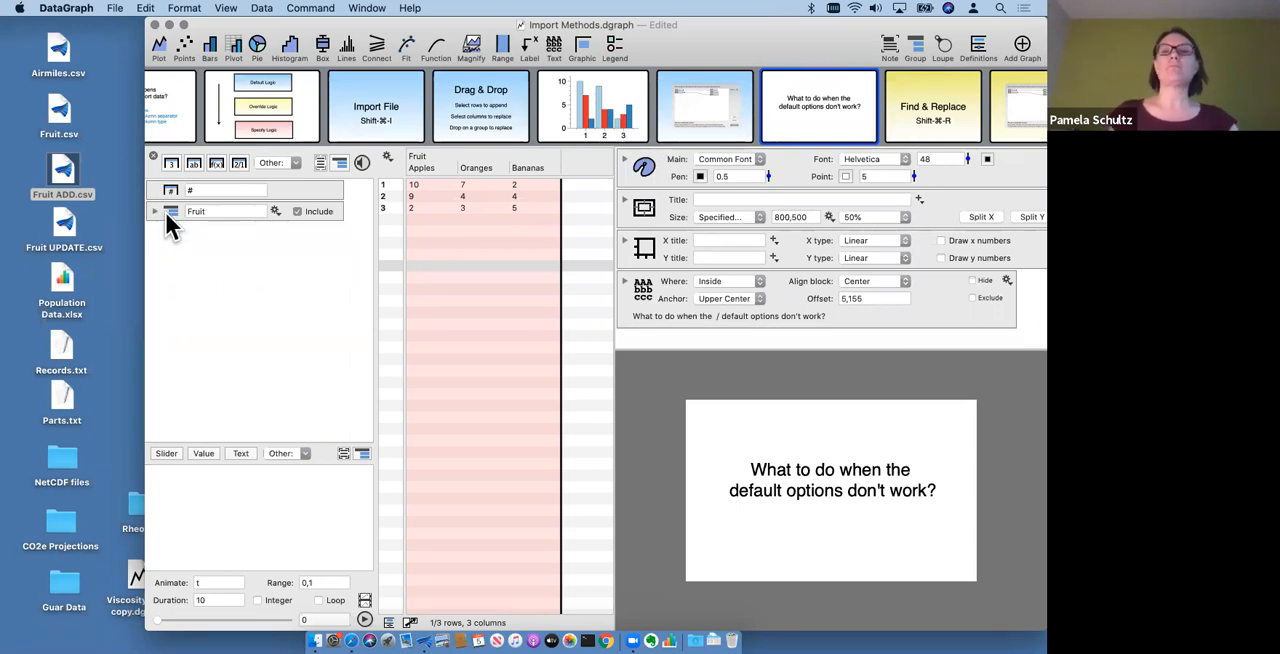
click(943, 129)
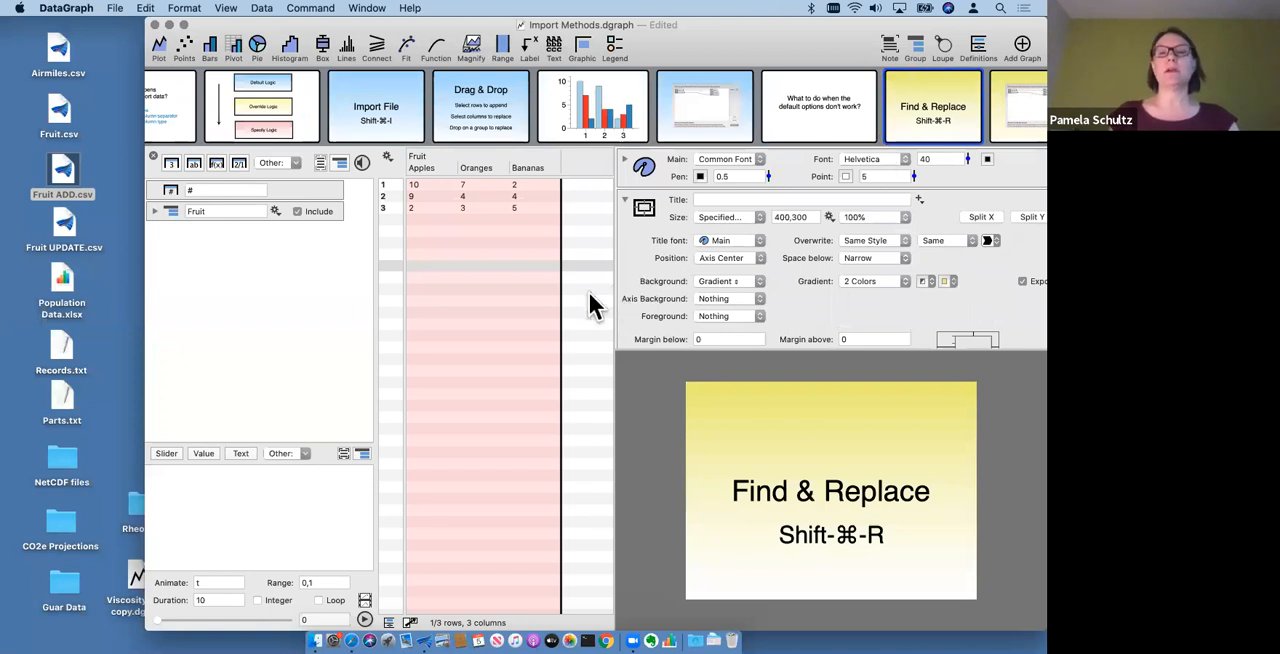
click(167, 209)
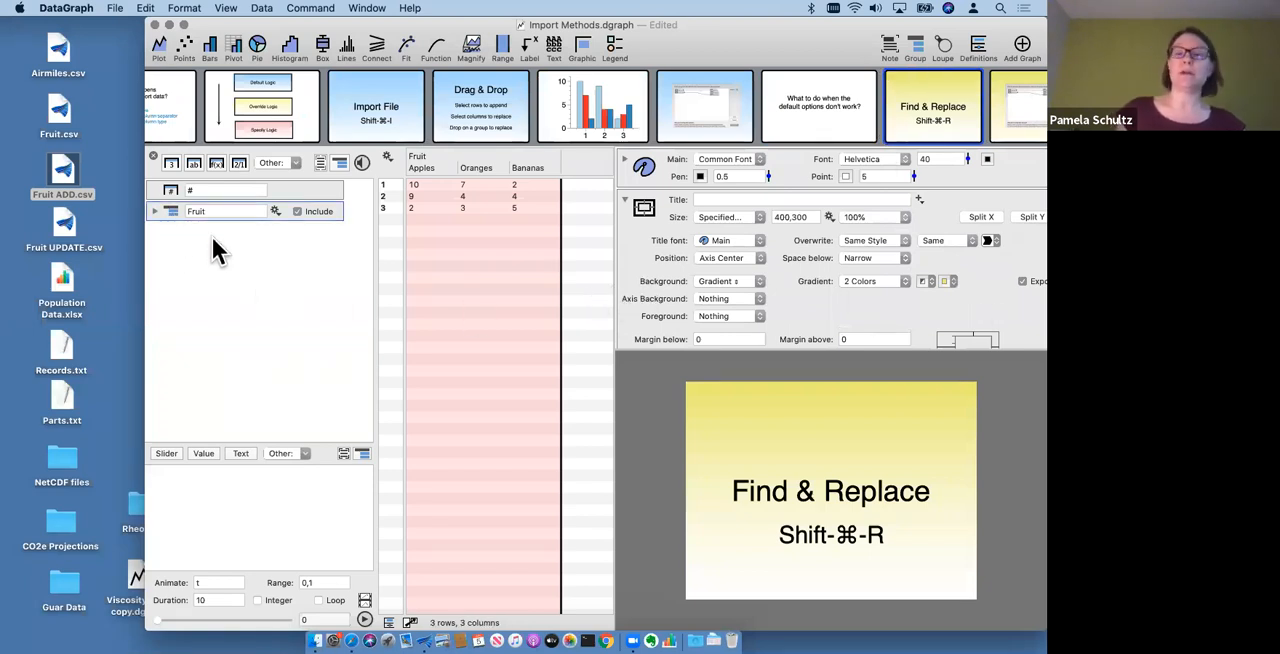
key(Delete)
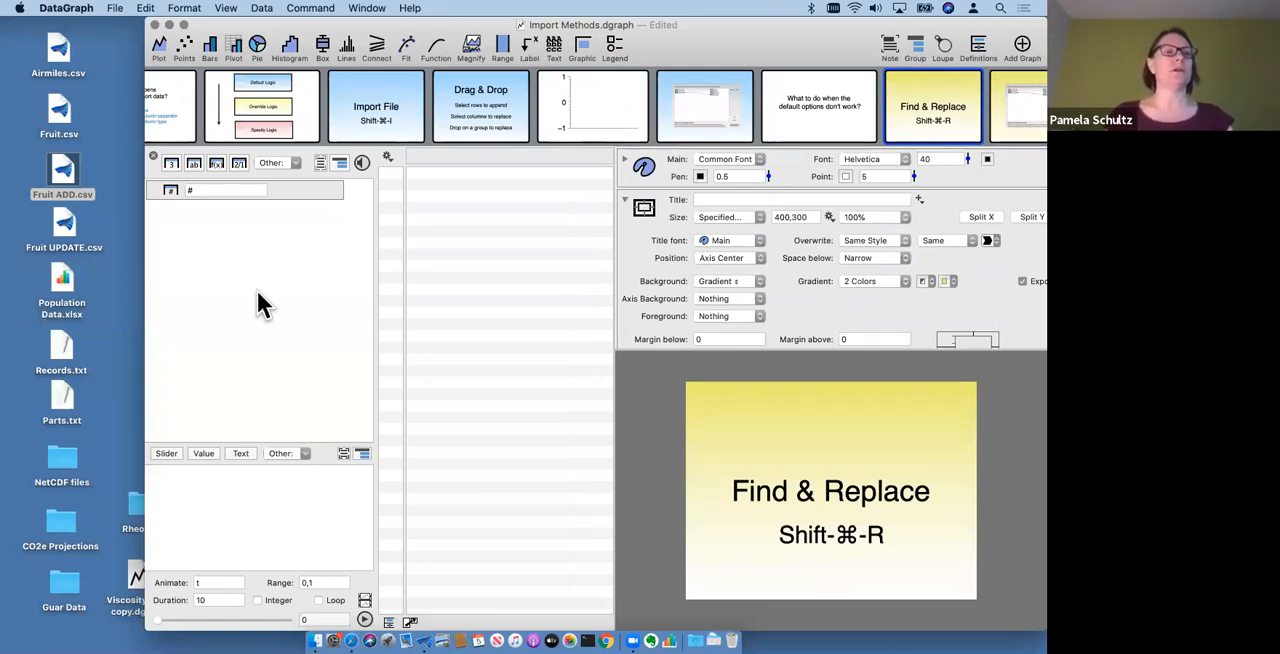
- Preview the contents of Records.txt on the desktop and close the preview
click(69, 404)
click(62, 352)
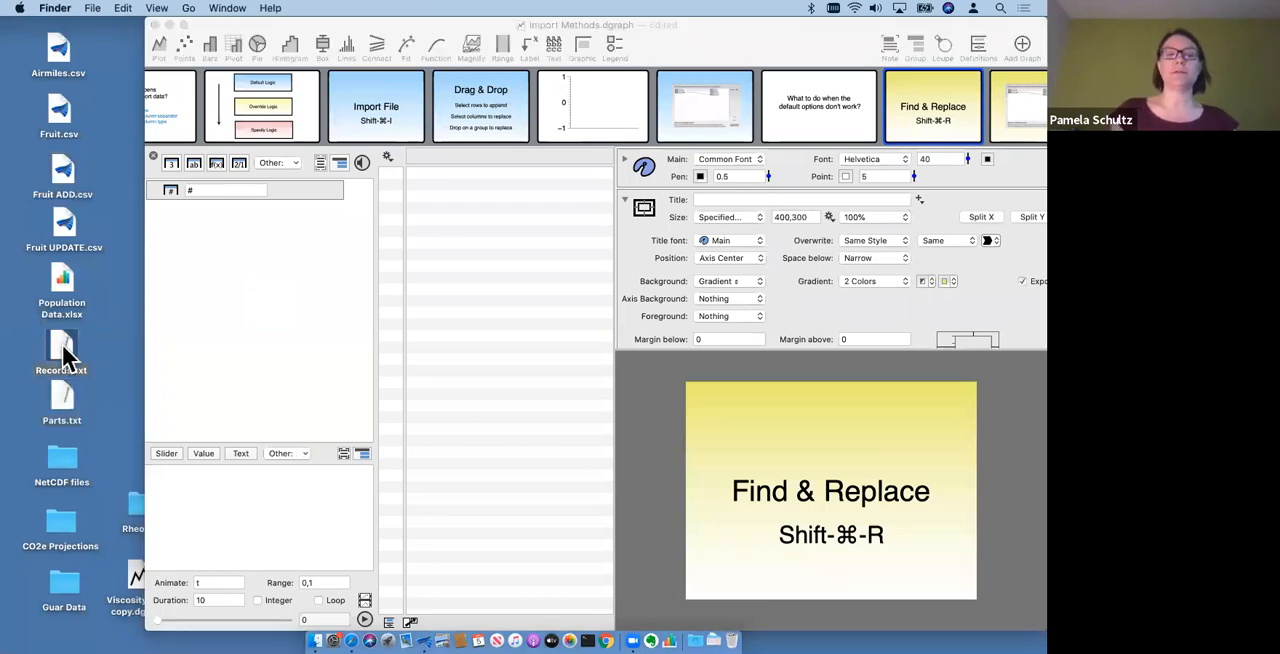
key(space)
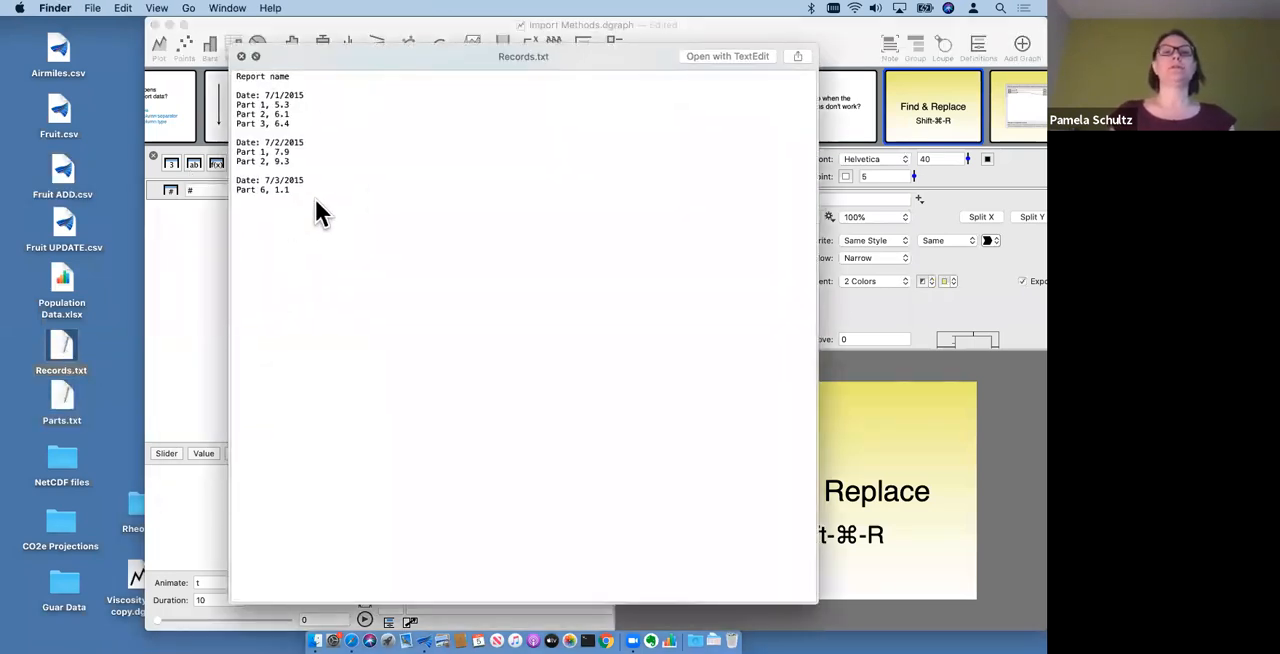
click(241, 56)
- Import Records.txt by dropping it on the empty data table, and widen the table area and the Report name column
drag(72, 365, 493, 283)
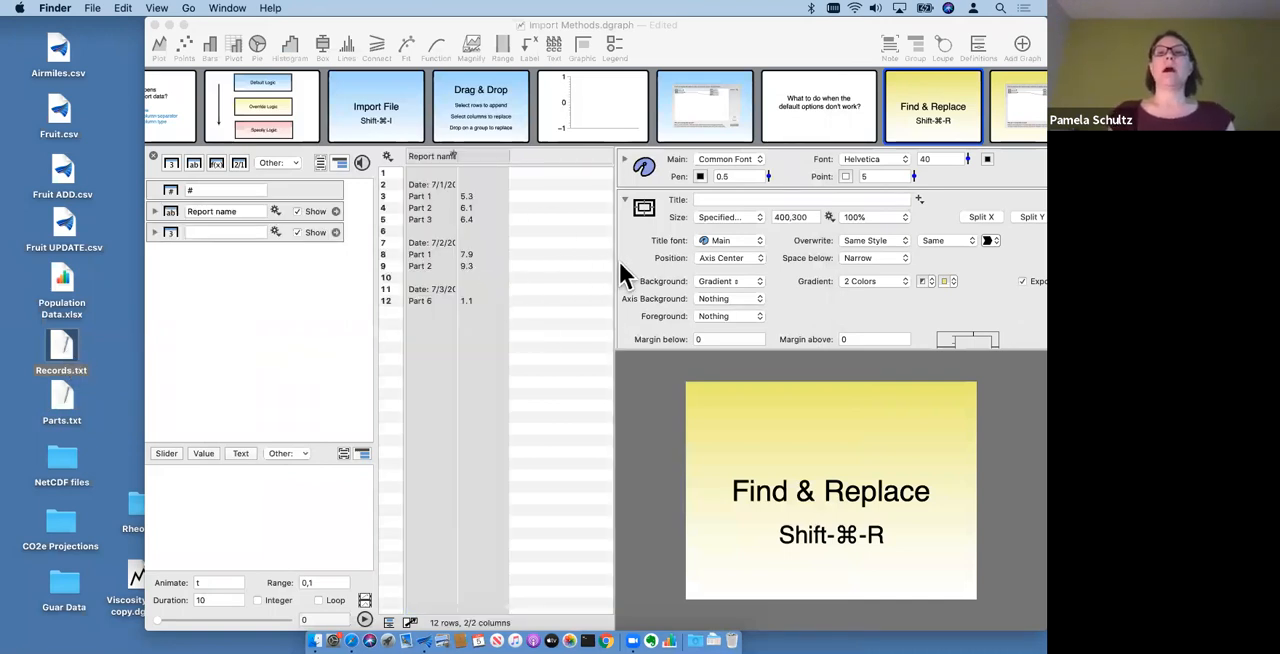
drag(614, 263, 752, 262)
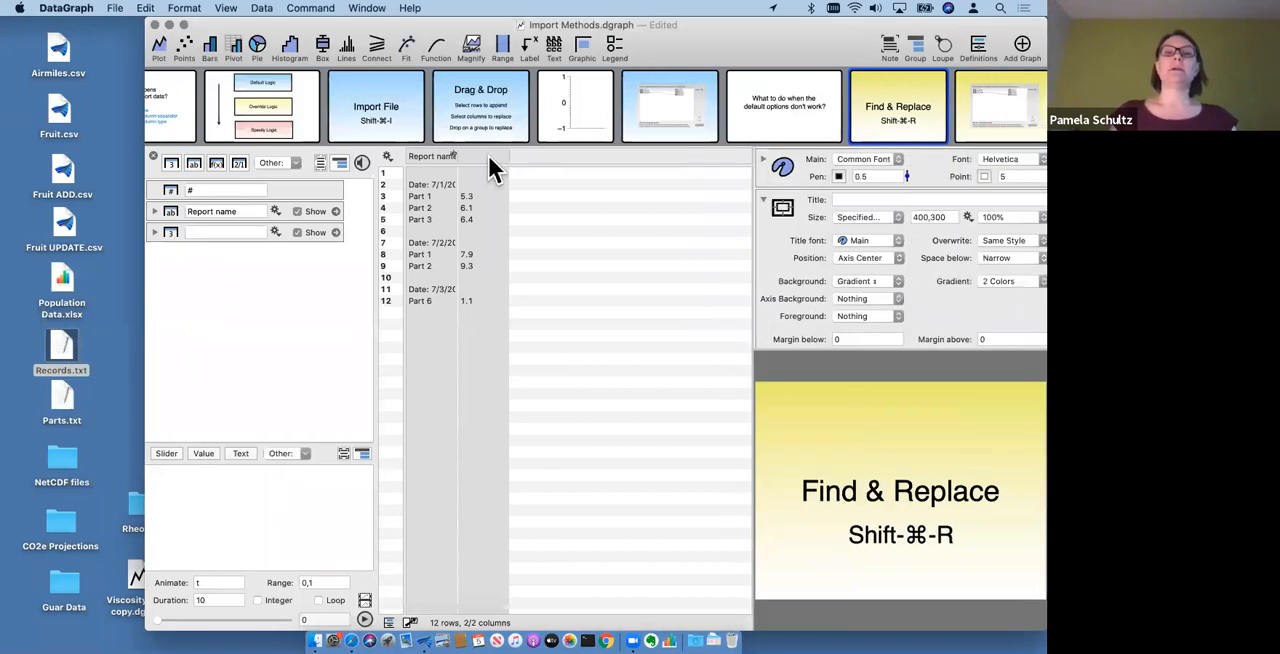
drag(458, 156, 527, 156)
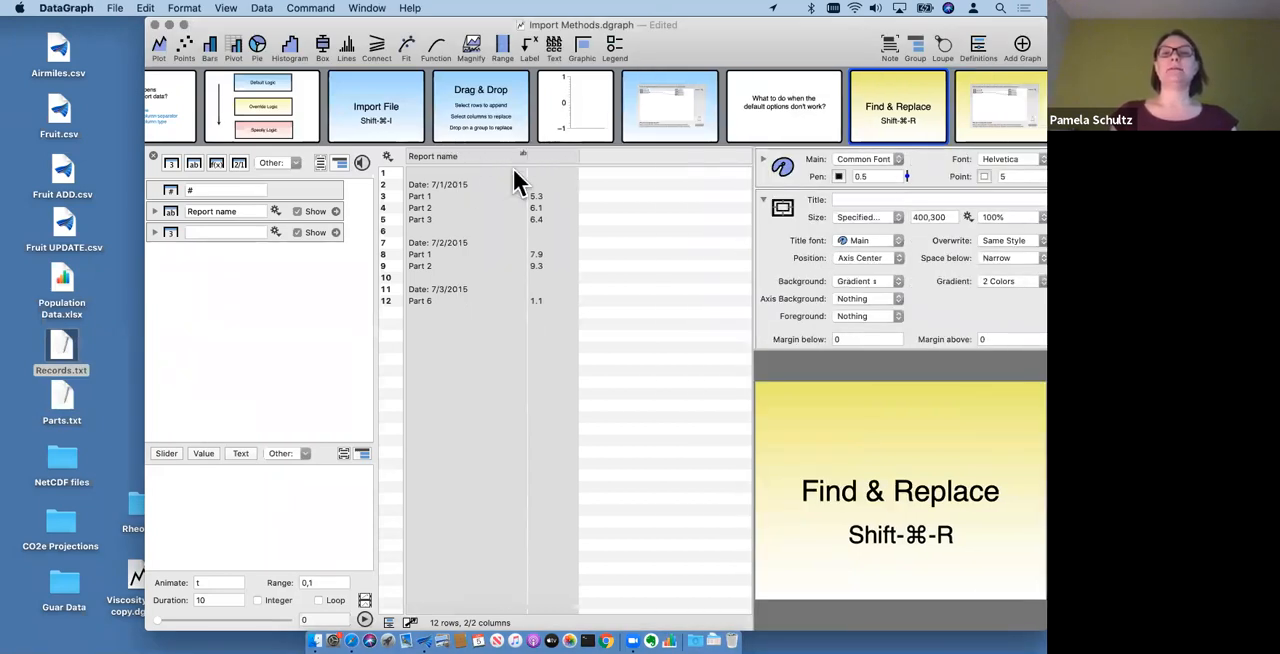
click(436, 185)
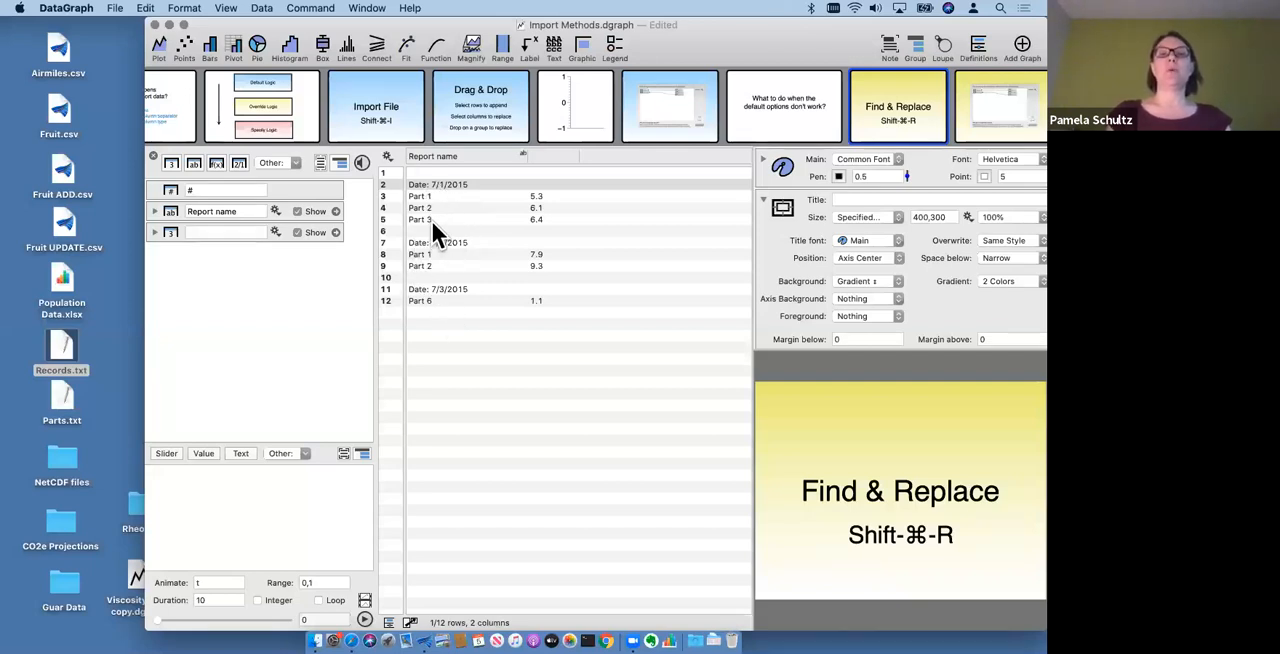
click(545, 158)
click(526, 395)
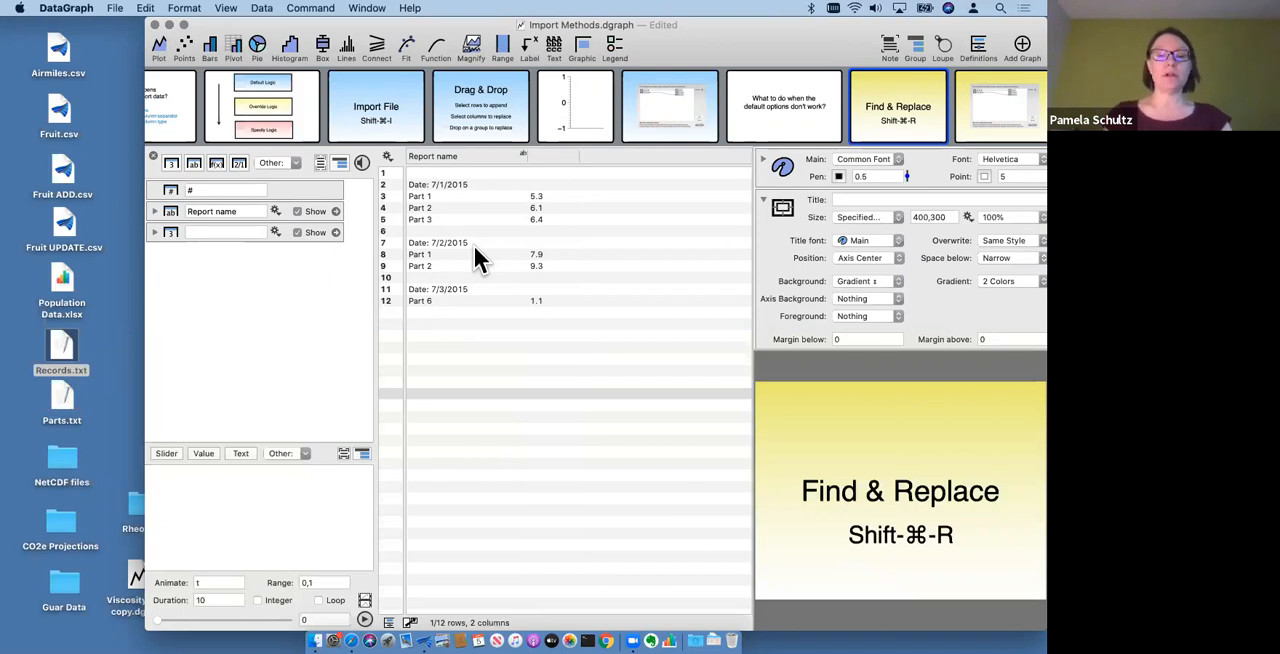
key(shift+super+r)
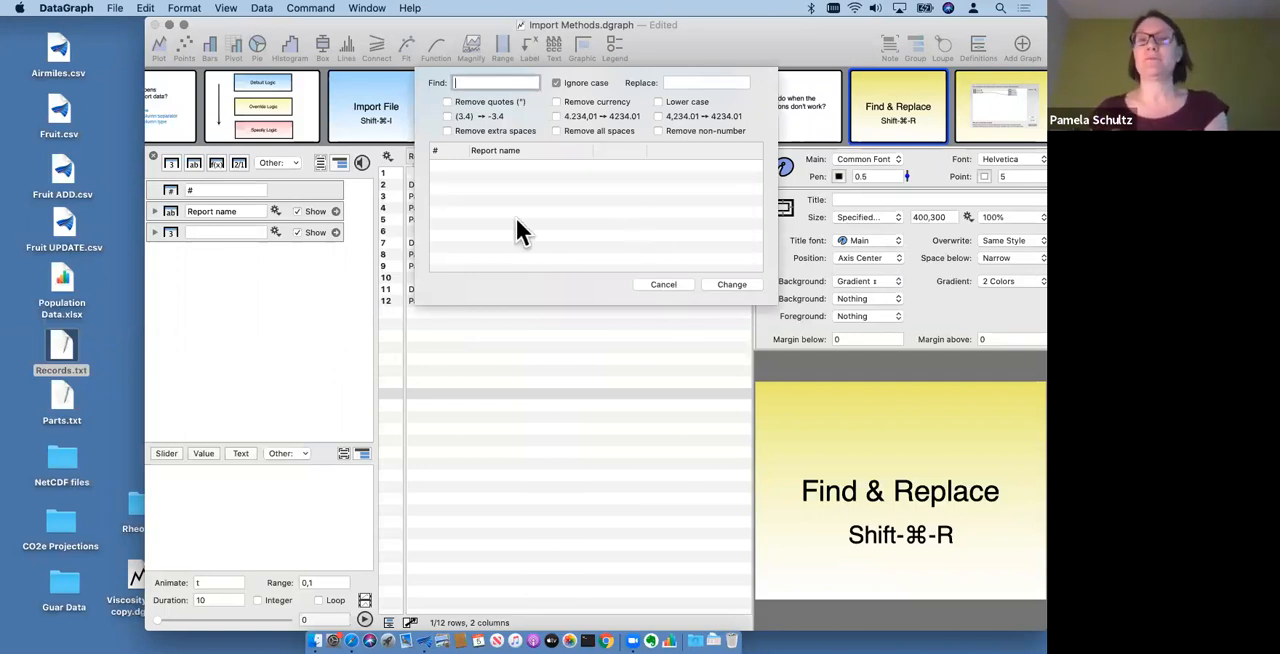
click(662, 285)
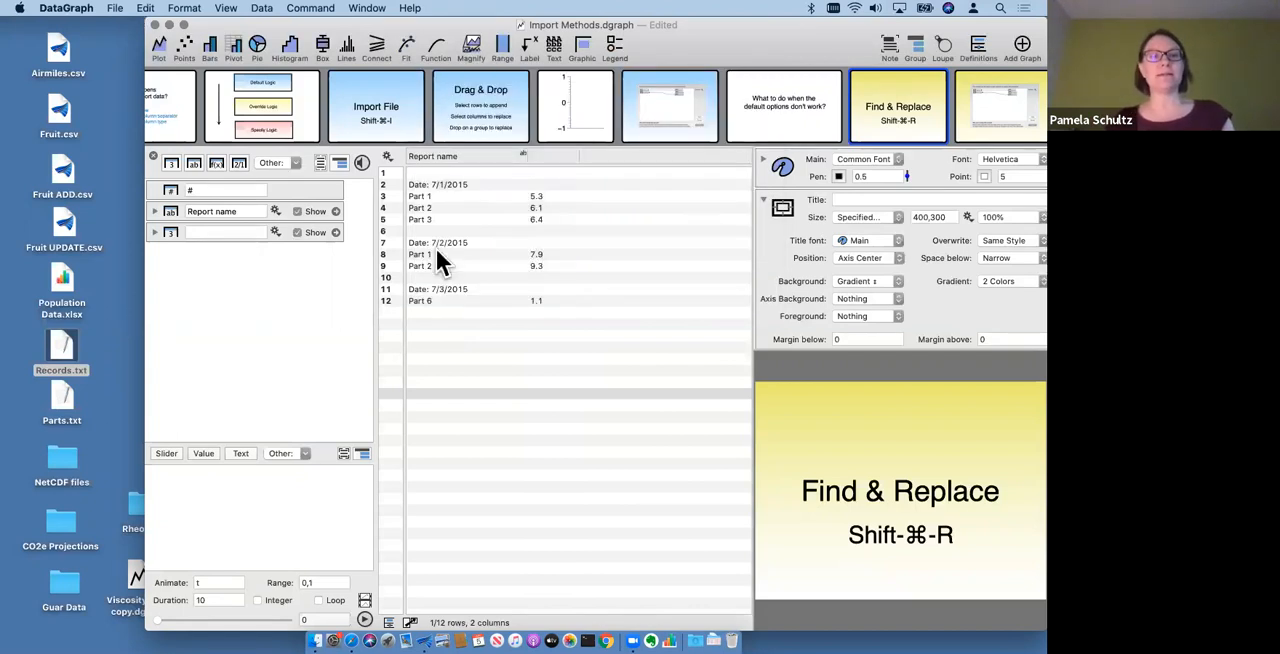
- Remove the text "Date: " from the Report name column with Find & Replace, leaving the replacement empty
click(452, 156)
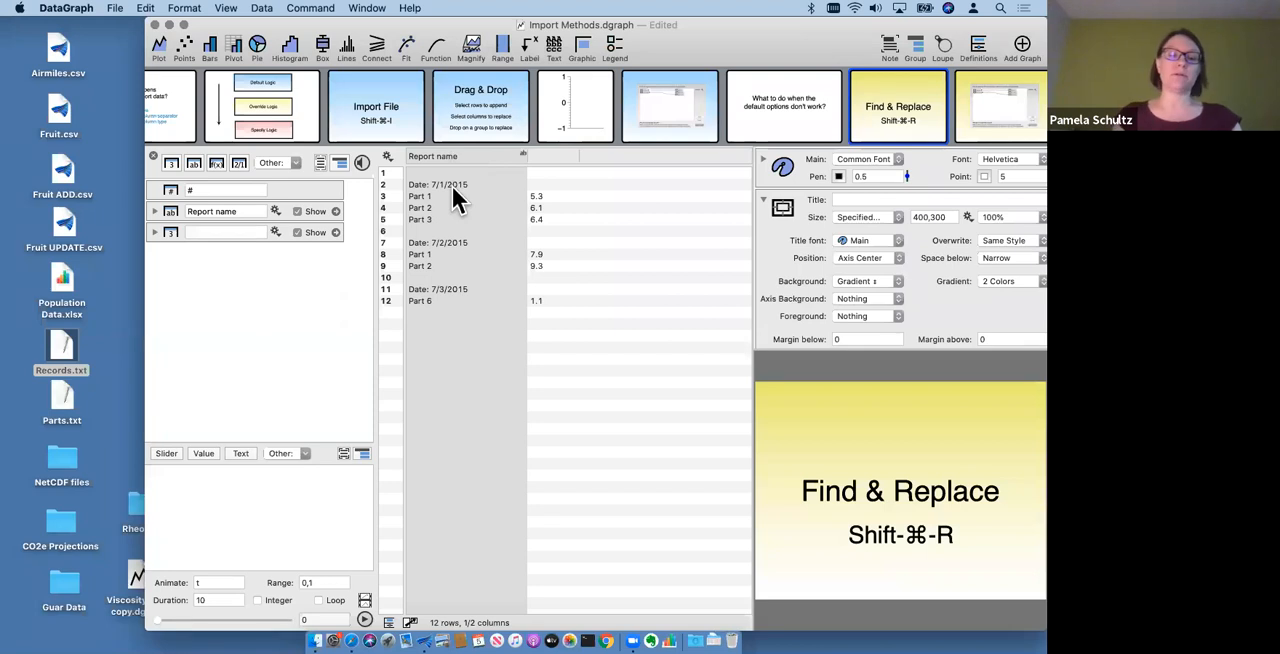
key(shift+super+r)
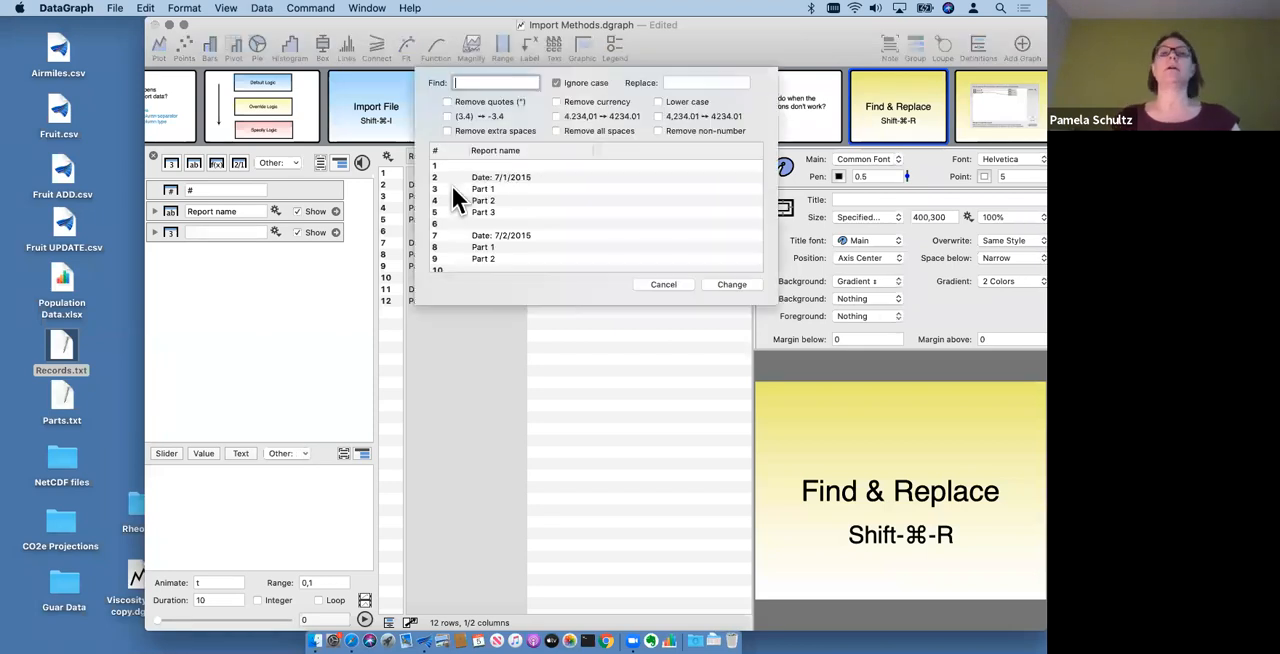
scroll(566, 224, down, 3)
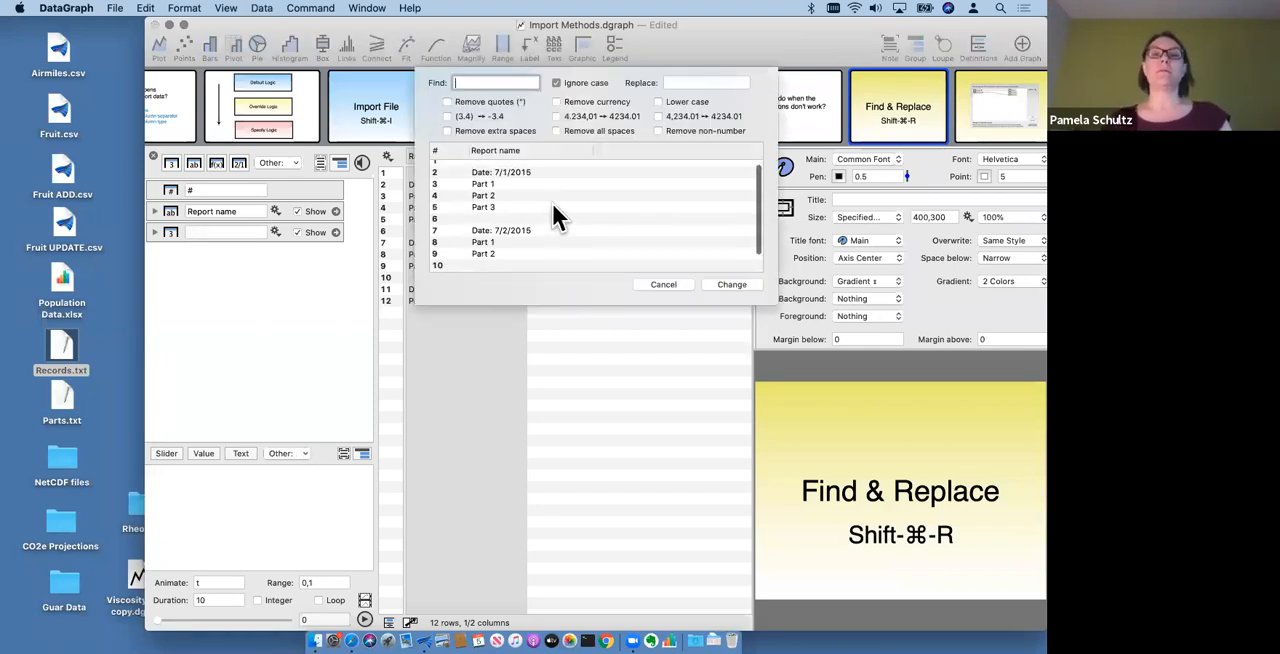
scroll(552, 203, up, 3)
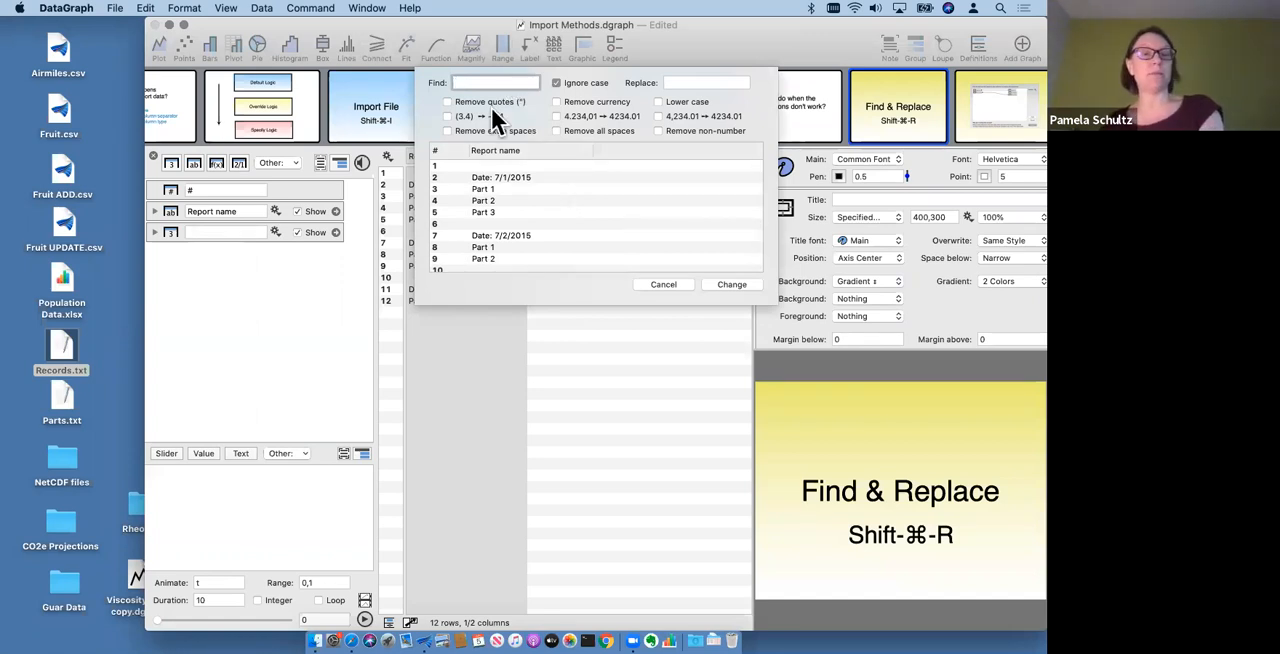
text(Date)
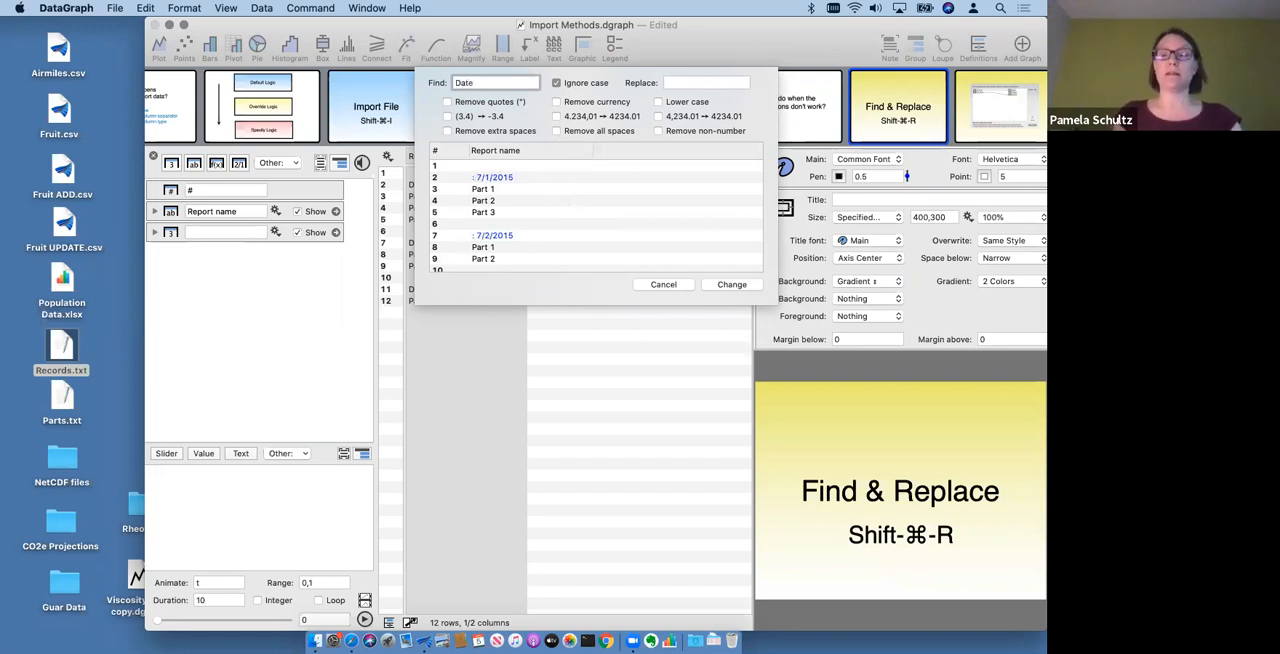
text(:)
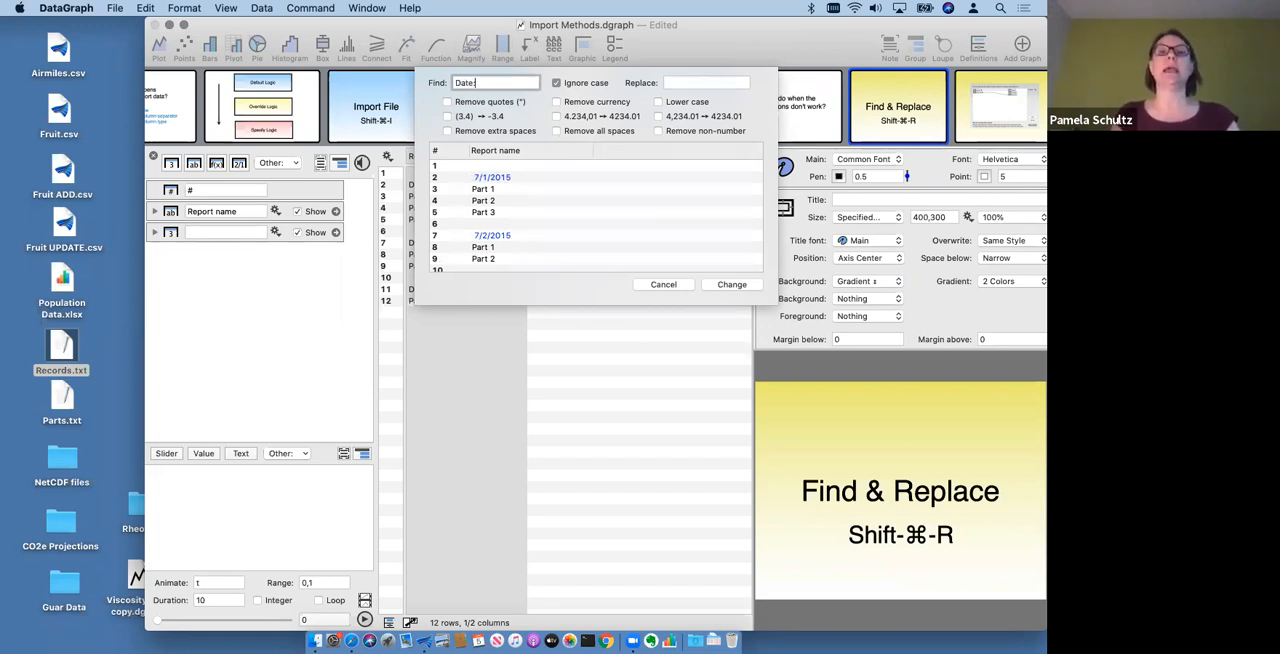
scroll(533, 214, down, 3)
scroll(533, 200, up, 3)
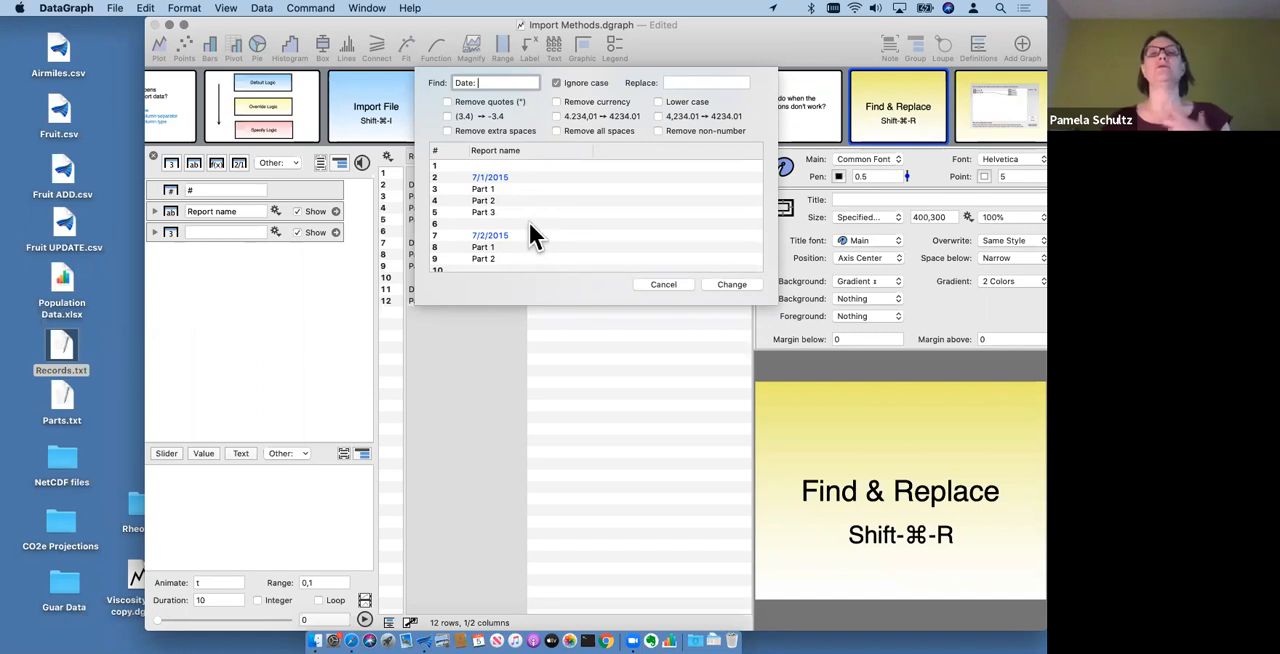
click(734, 284)
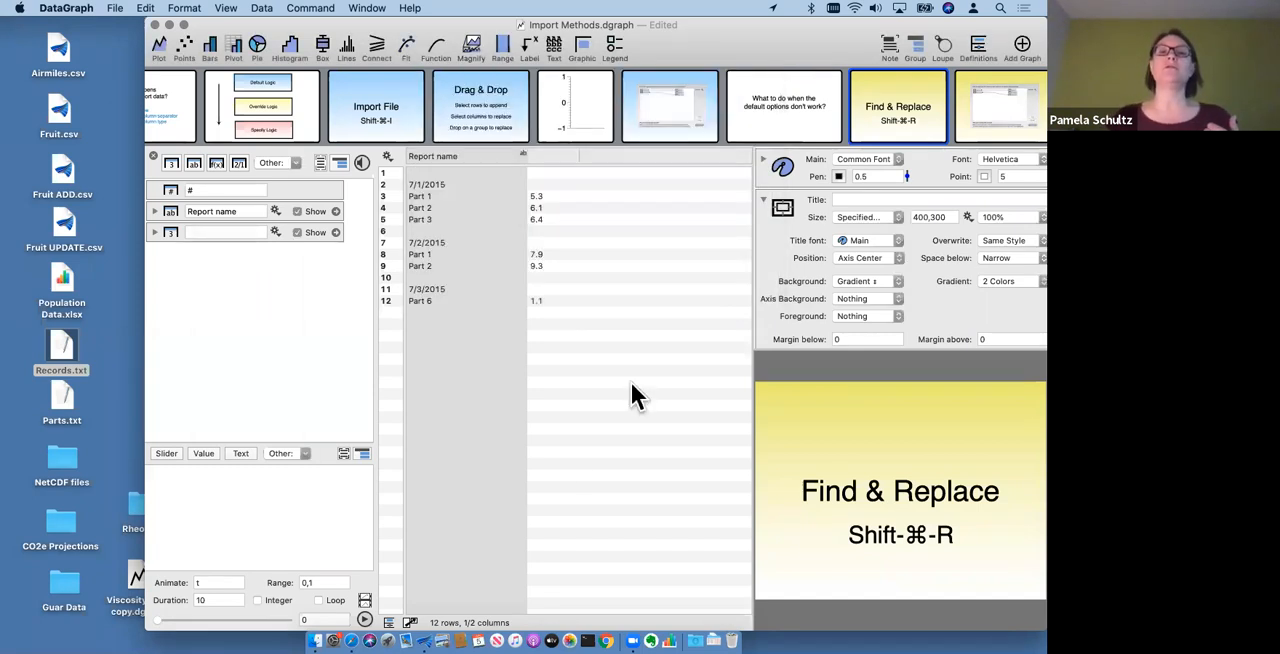
click(575, 441)
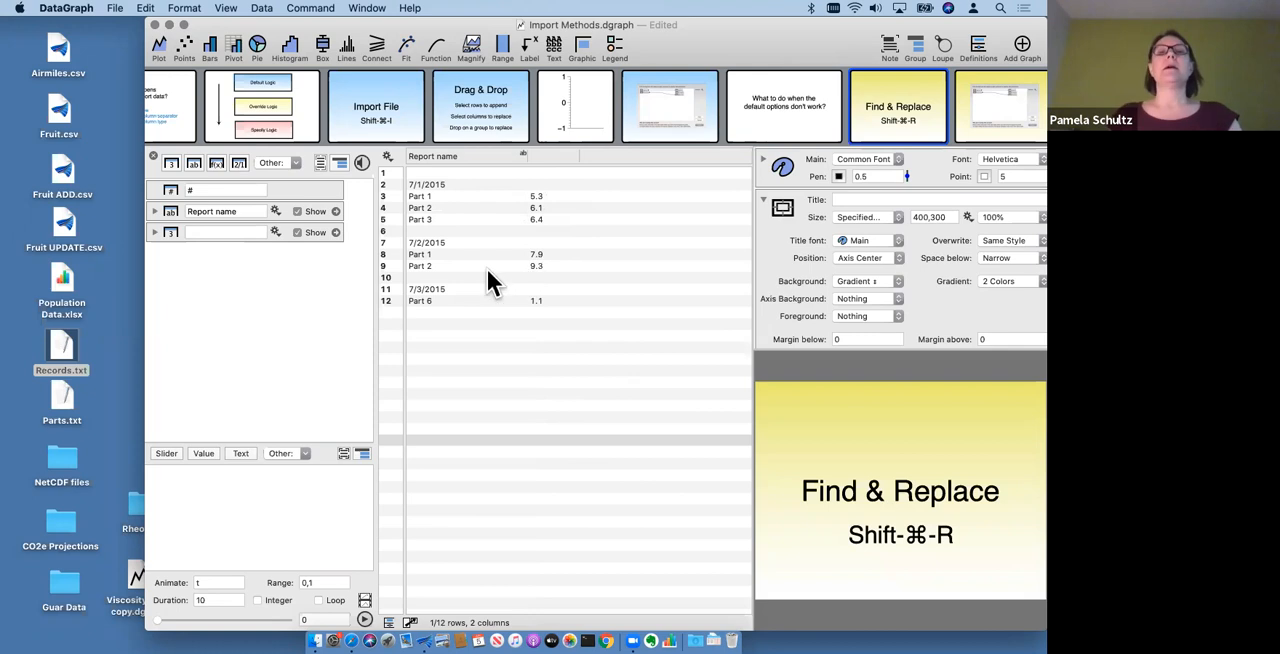
- Duplicate the Report name column directly below the original in the column list
click(458, 330)
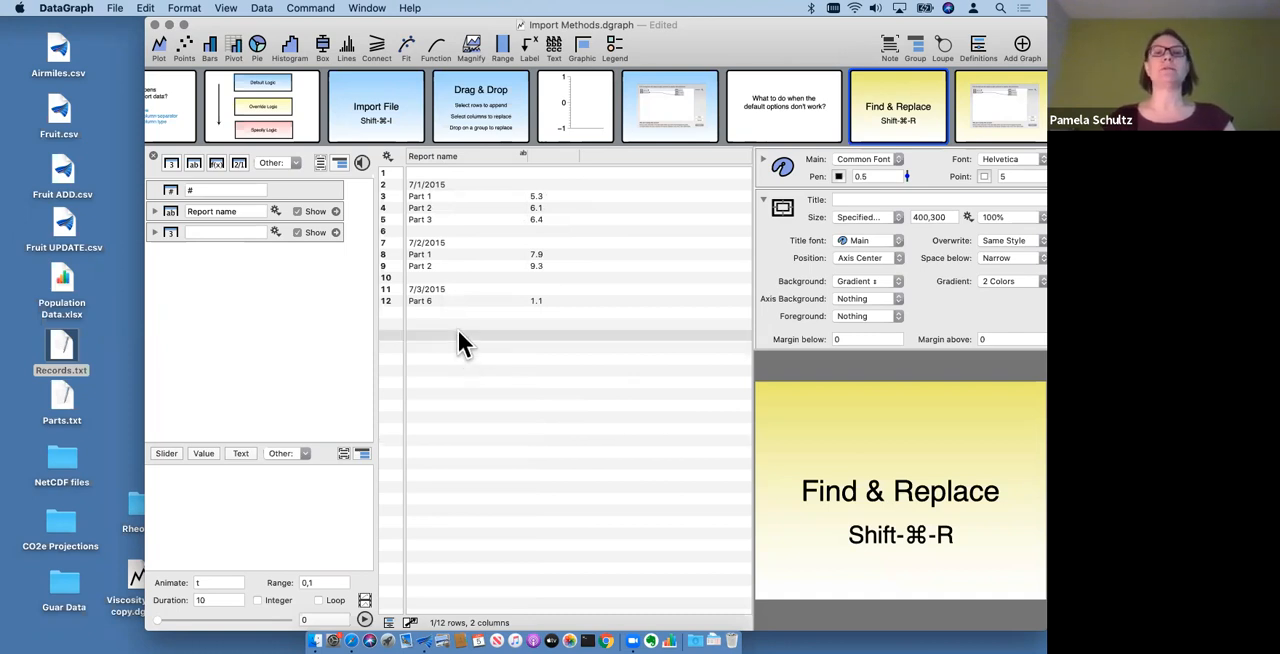
click(466, 157)
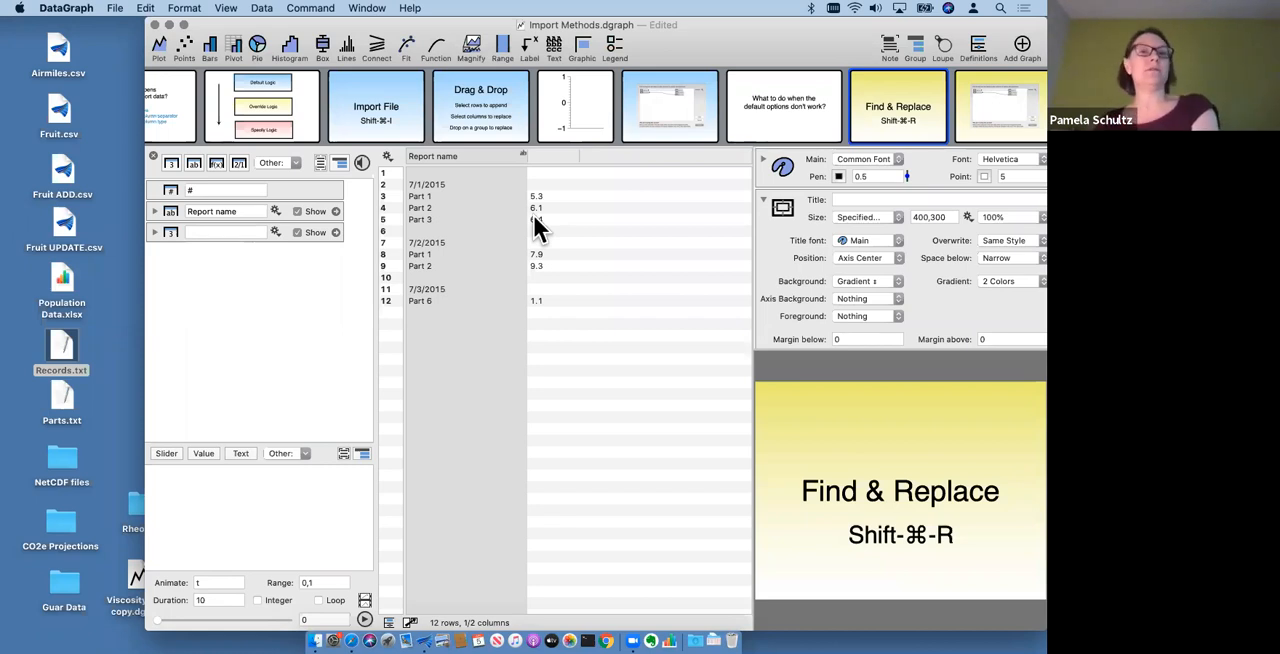
click(548, 155)
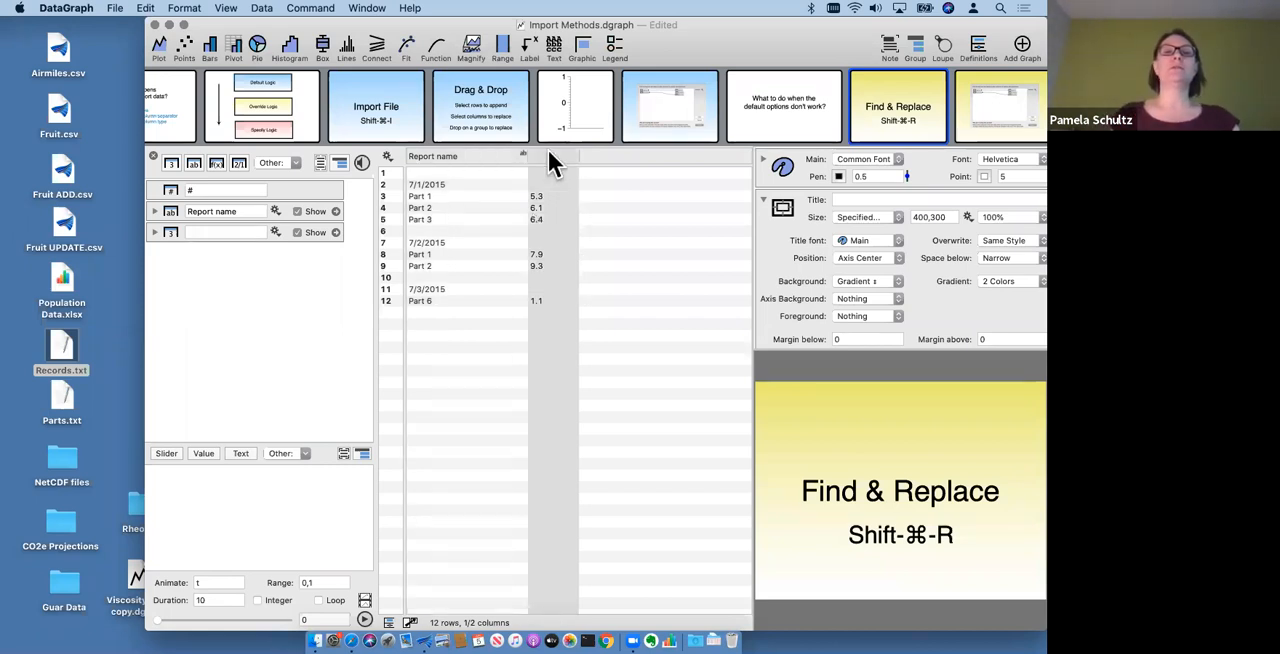
click(441, 157)
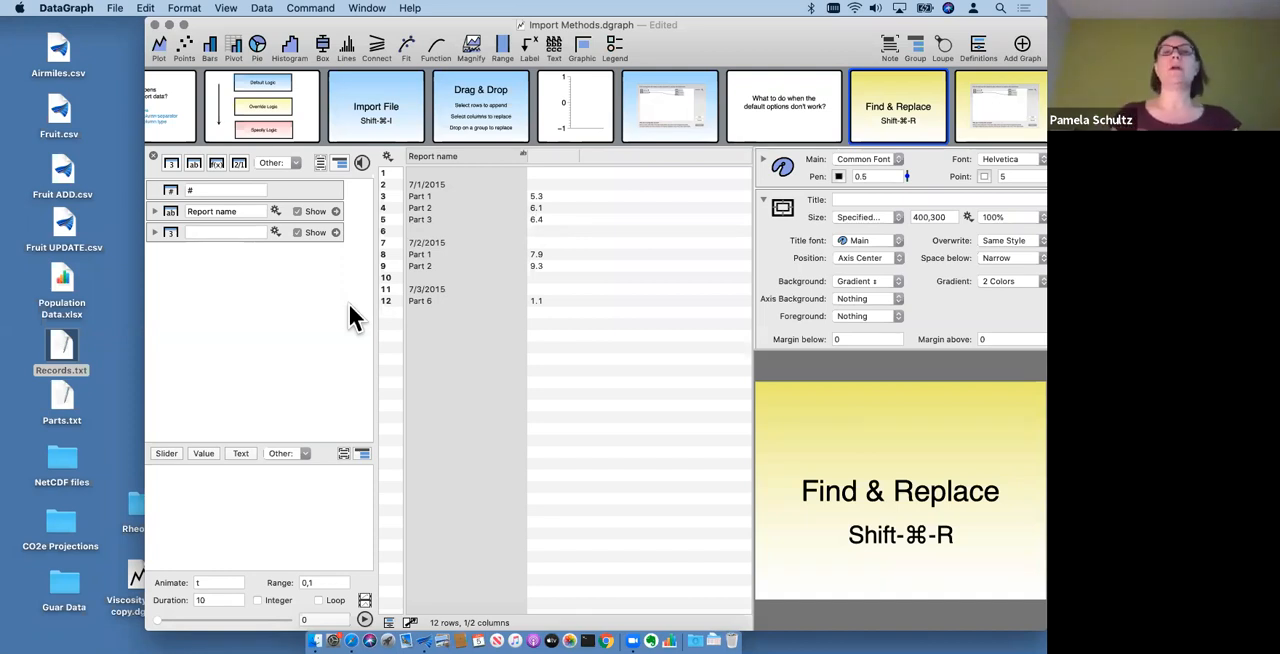
click(167, 208)
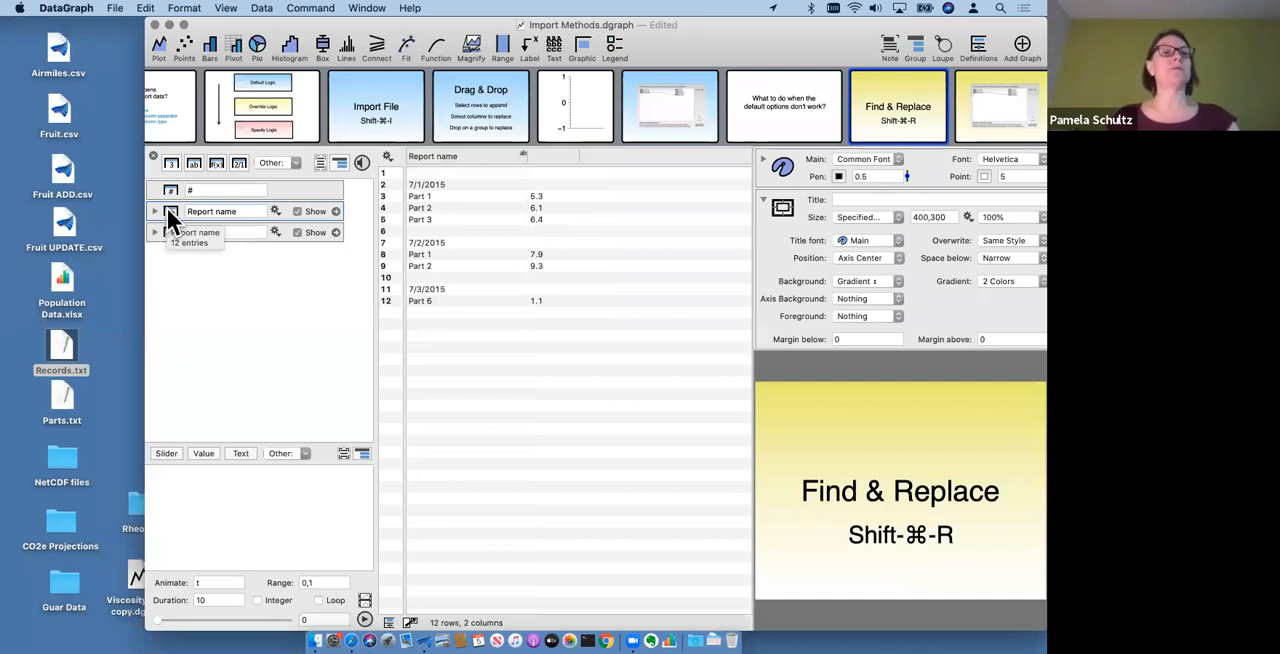
drag(172, 212, 173, 225)
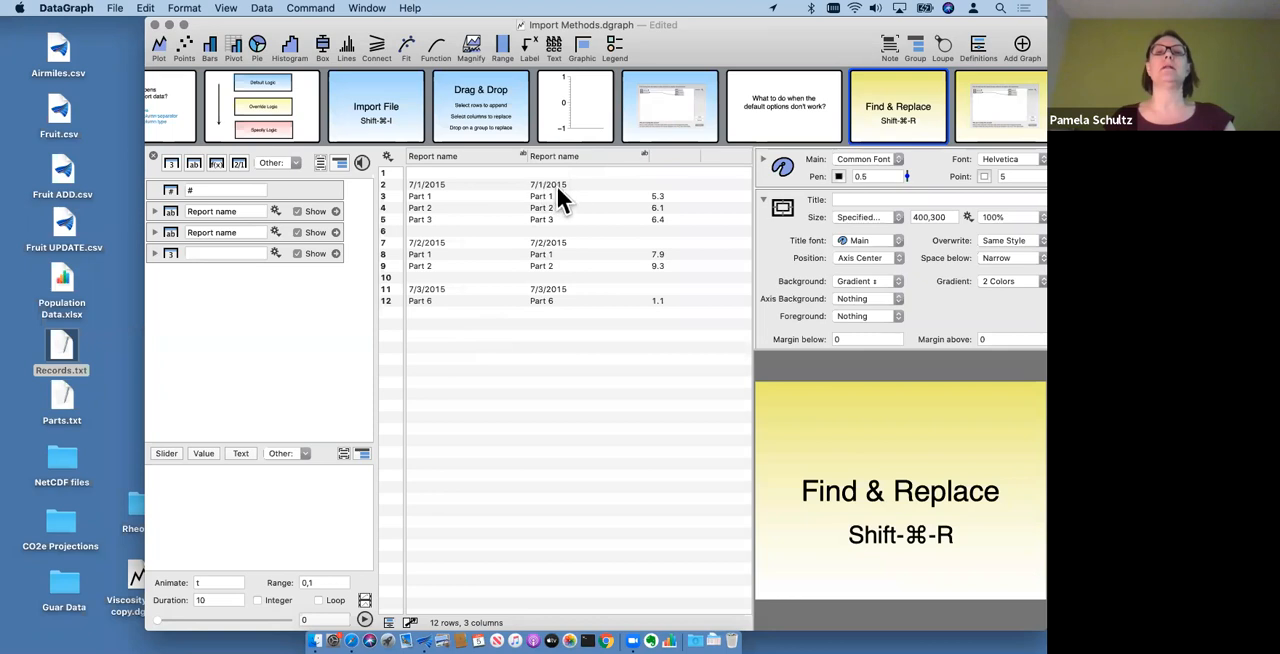
- Remove the text "Part" from the first Report name column with Find & Replace, leaving the replacement empty
click(443, 160)
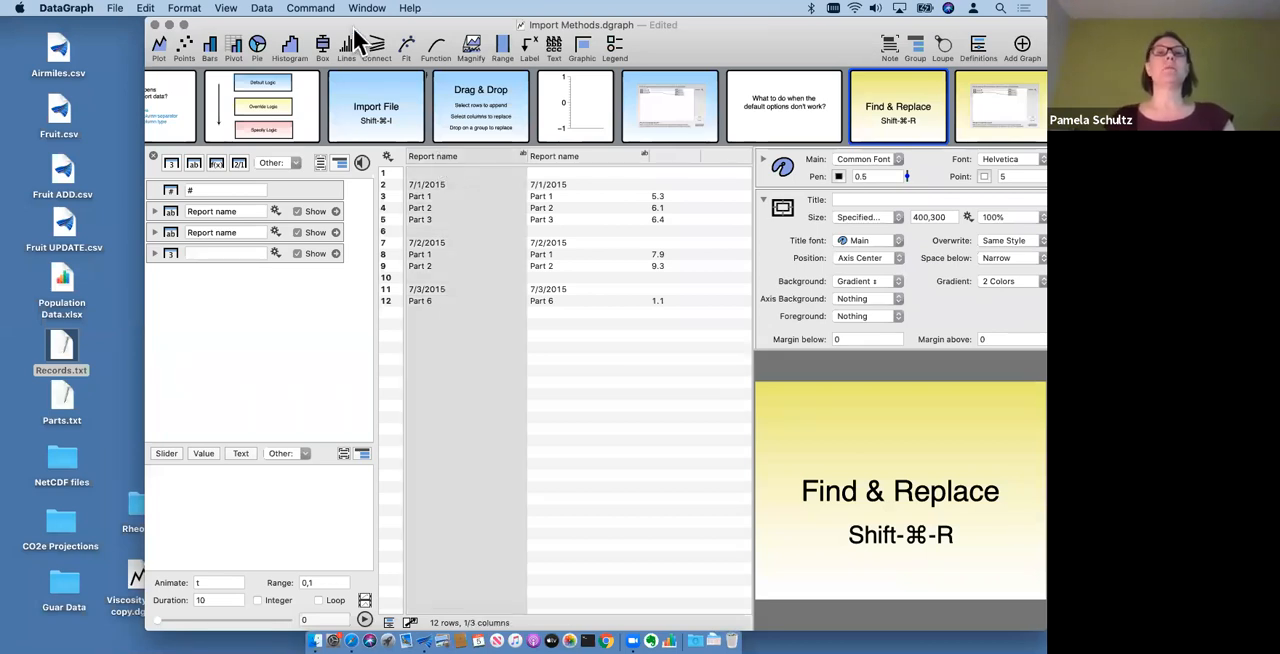
mouse_move(325, 93)
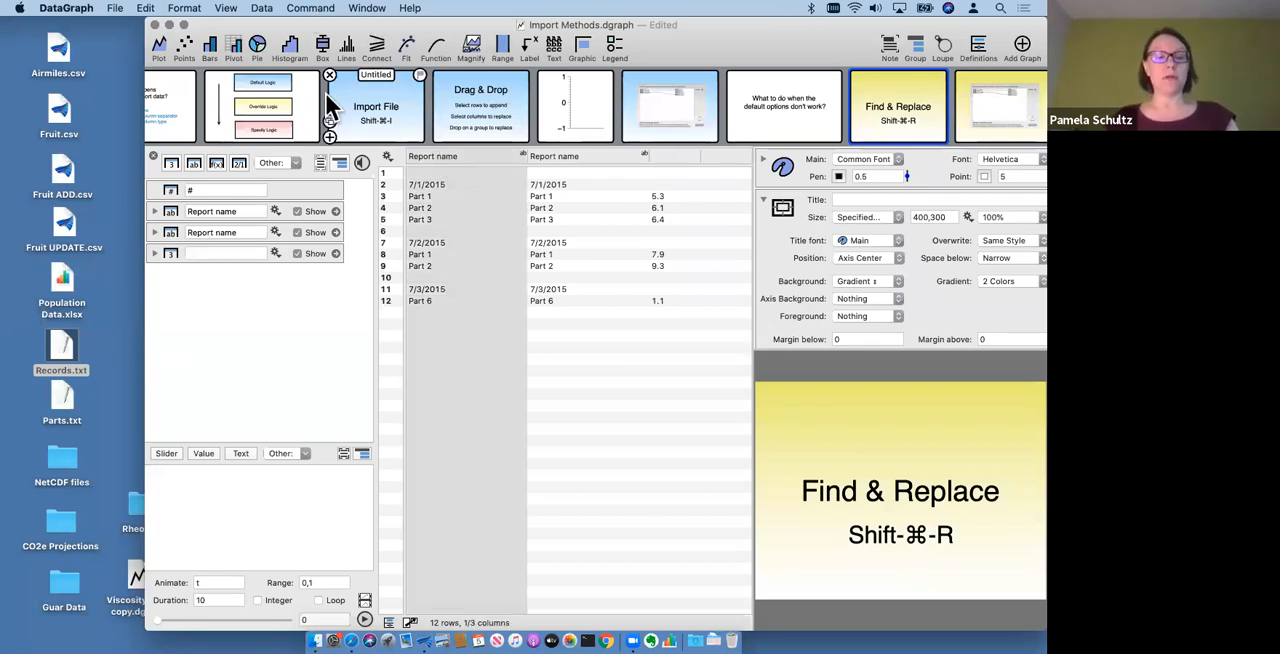
key(shift+super+r)
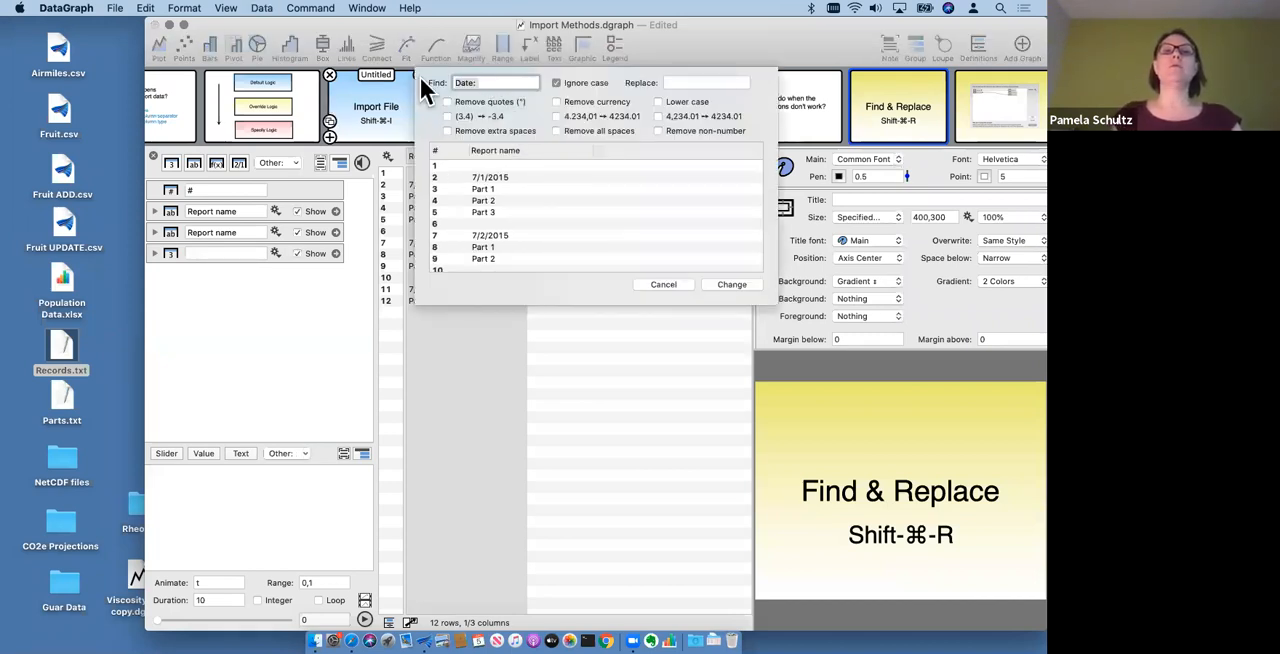
text(Pae)
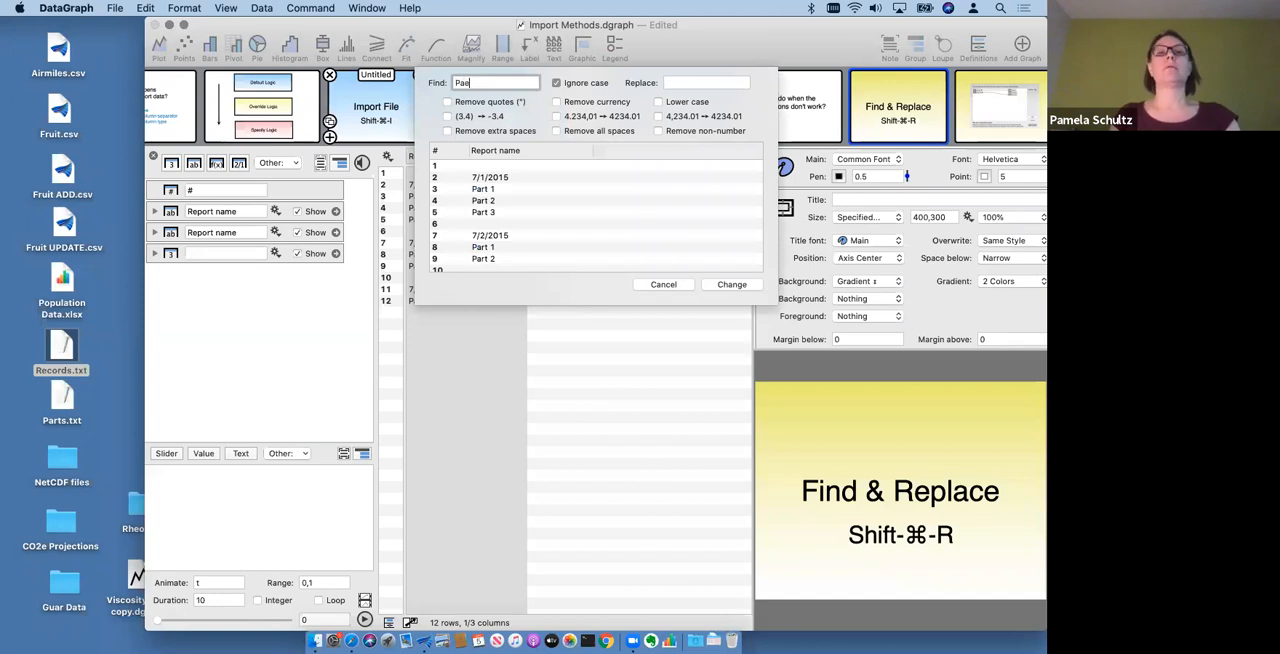
key(BackSpace)
text(r)
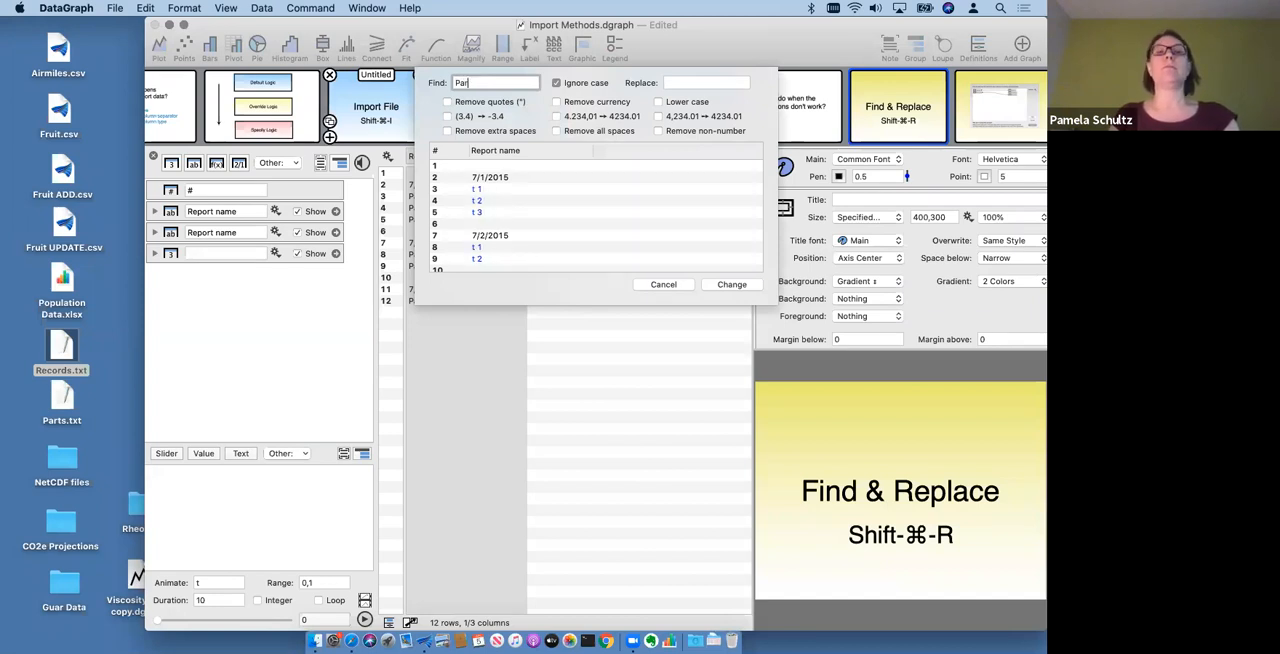
text(t:)
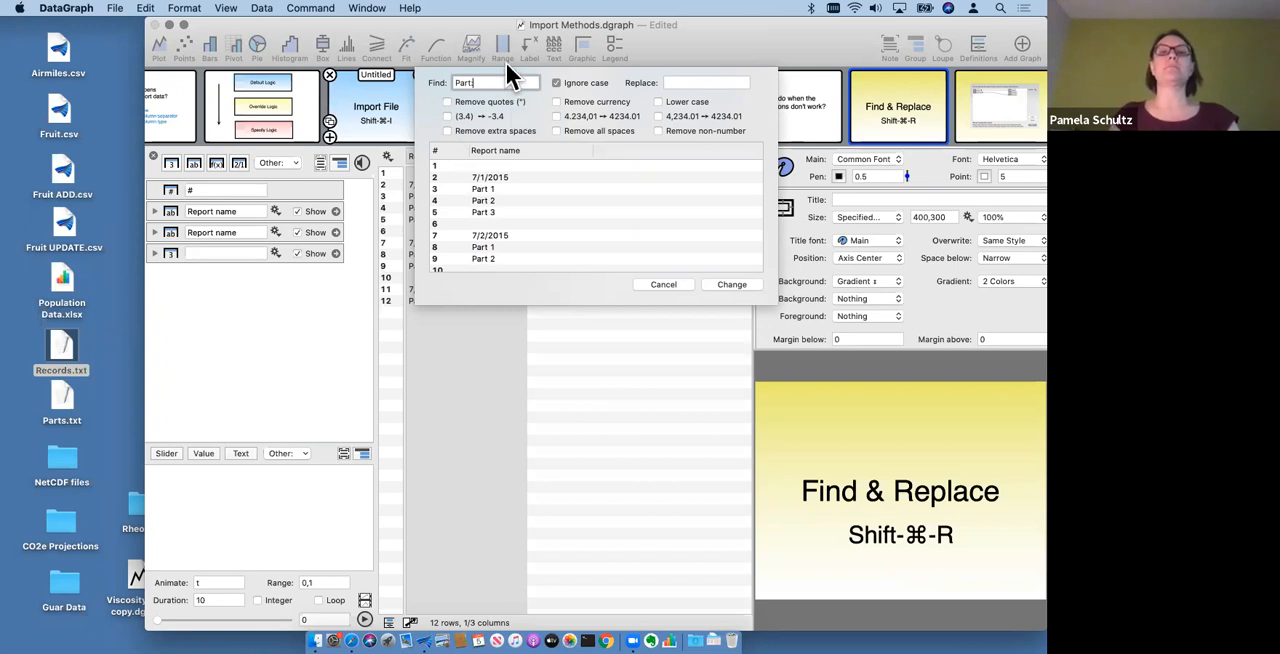
key(BackSpace)
text(\)
key(BackSpace)
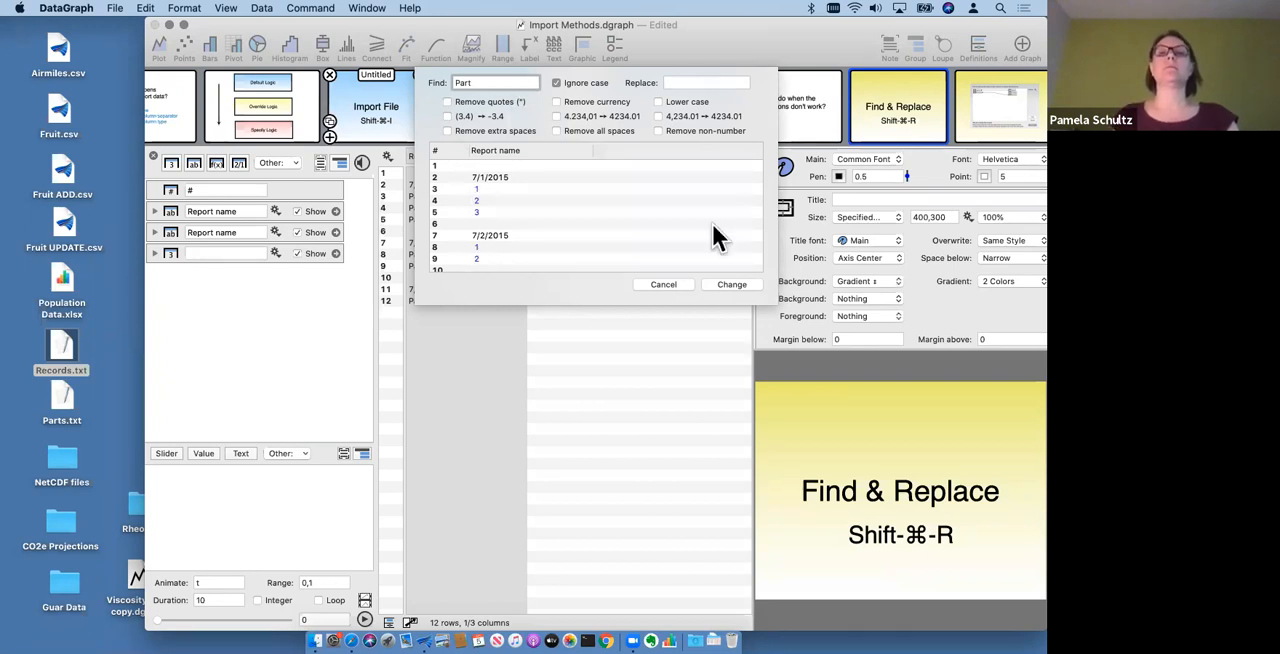
click(733, 284)
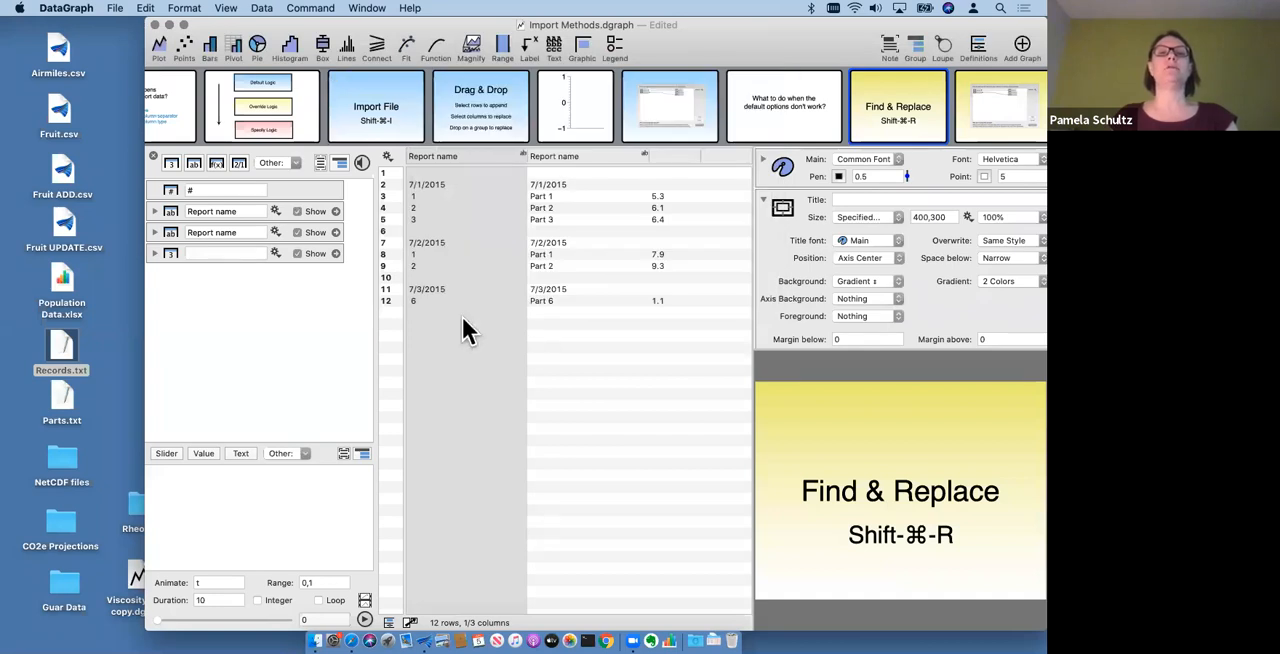
- Hide the second Report name column and the unnamed numeric column from the data table
click(424, 172)
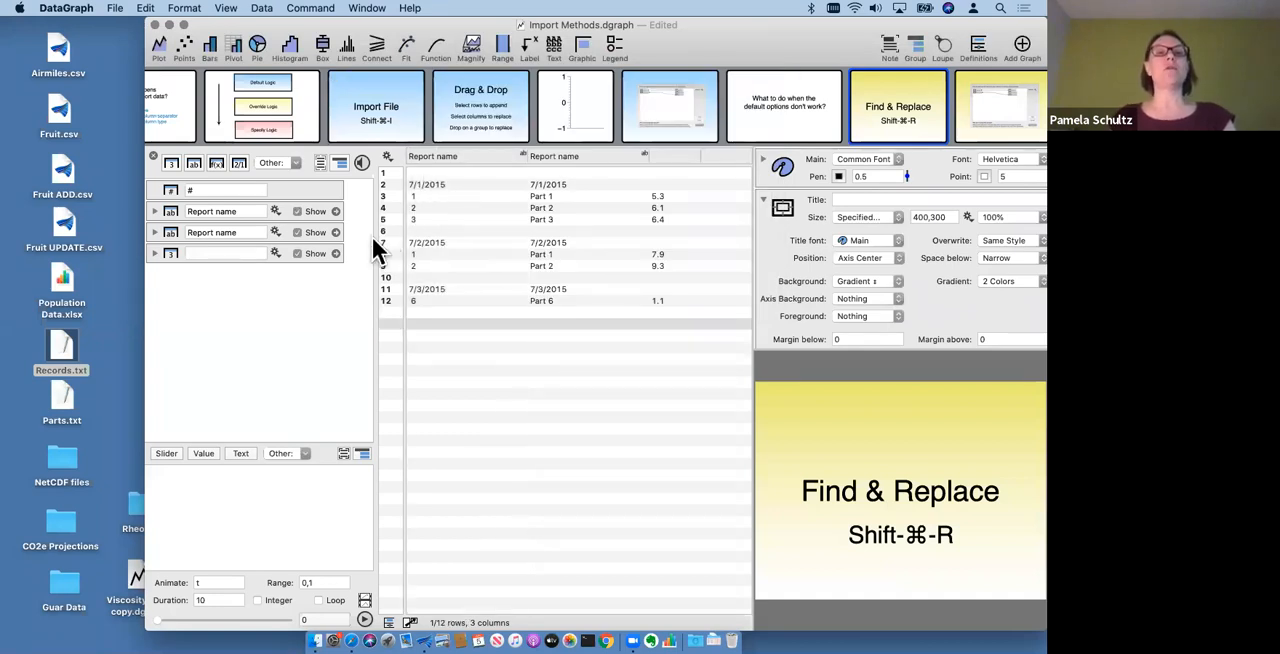
click(318, 232)
click(314, 253)
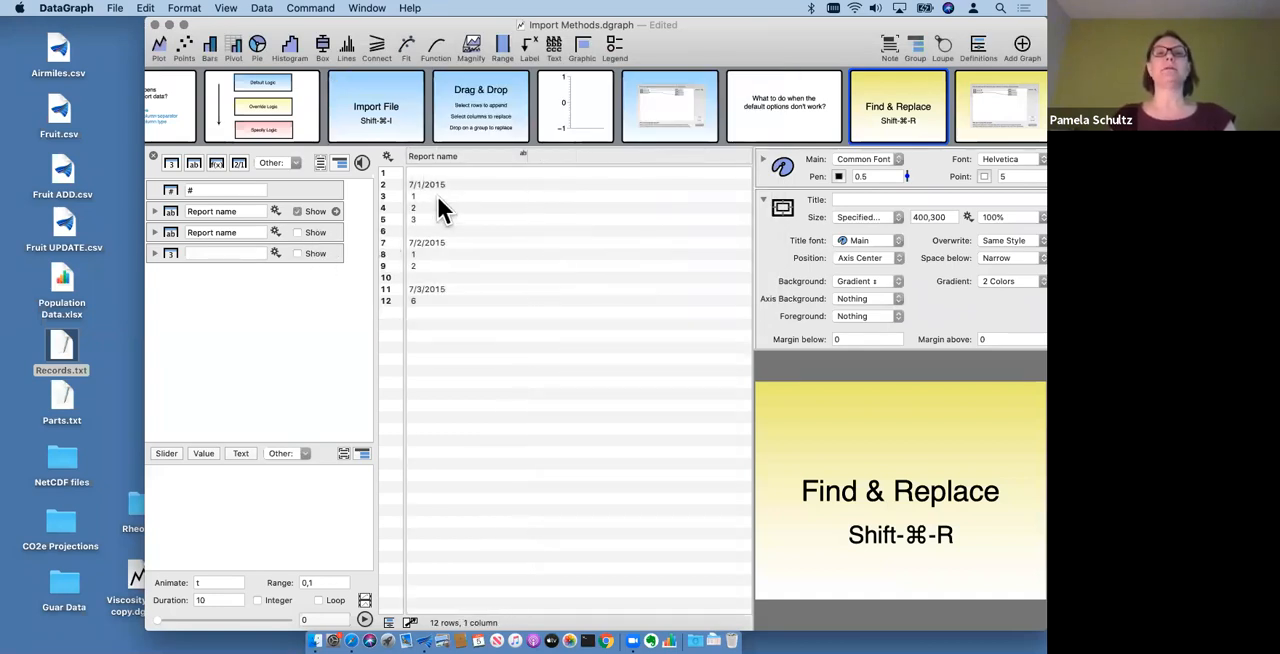
shift+click(432, 218)
key(shift+super+r)
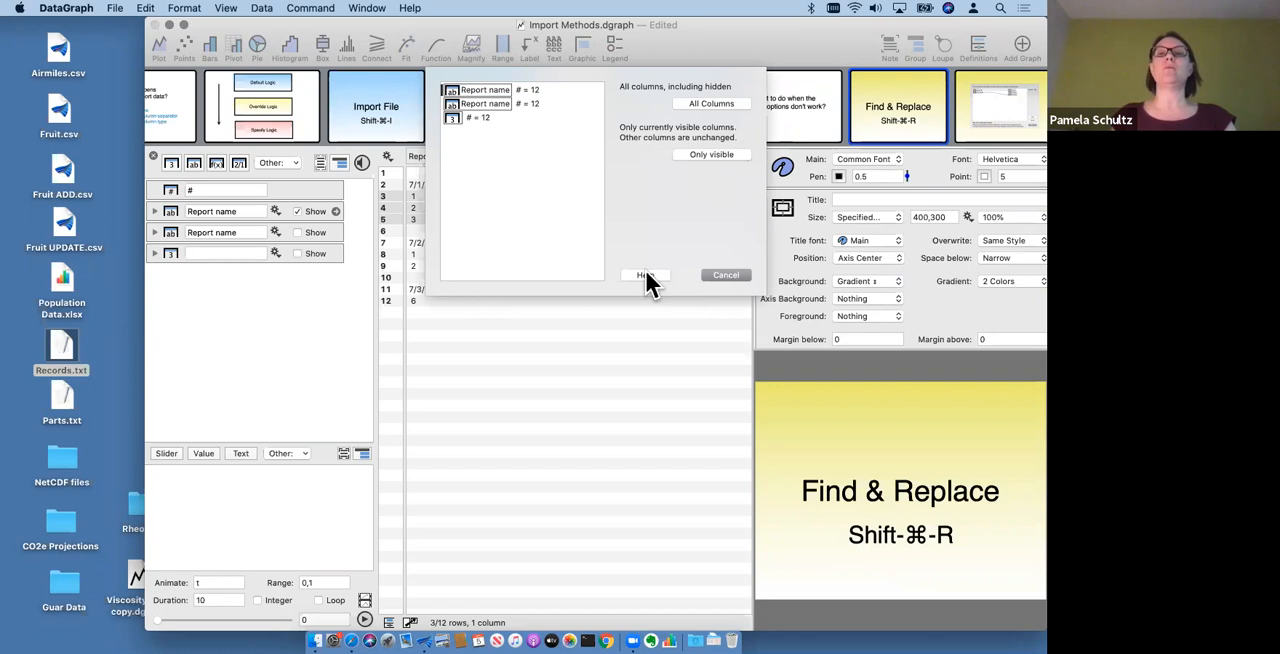
click(727, 276)
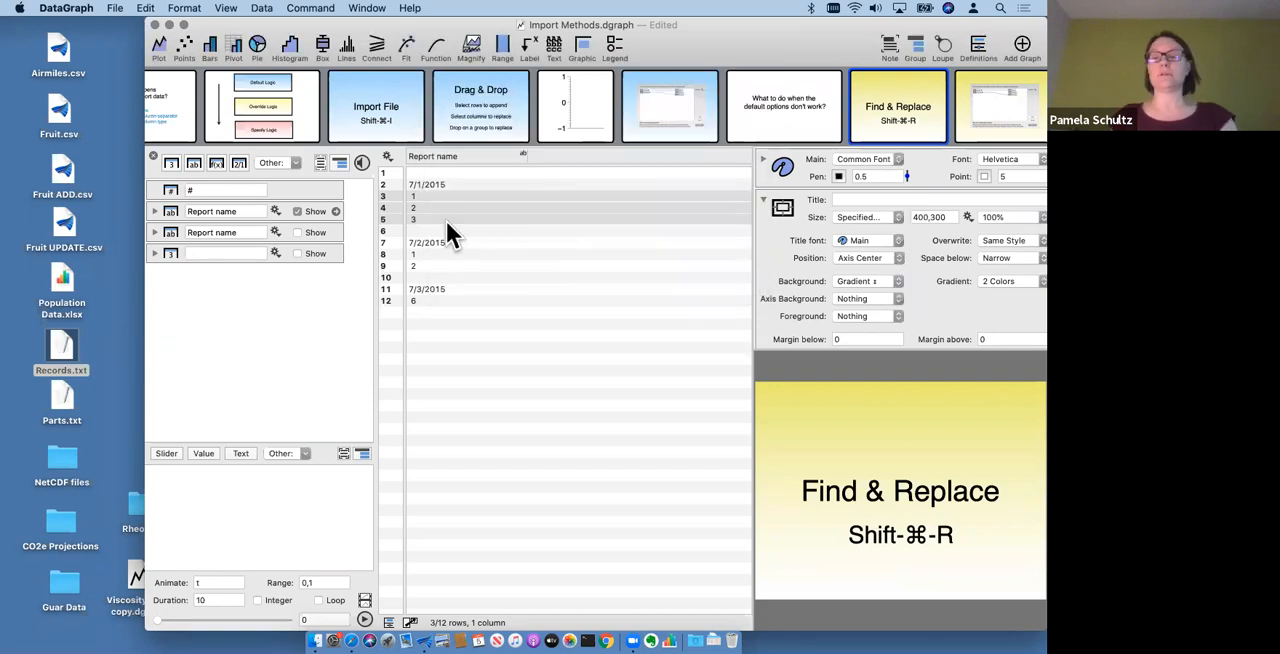
click(420, 196)
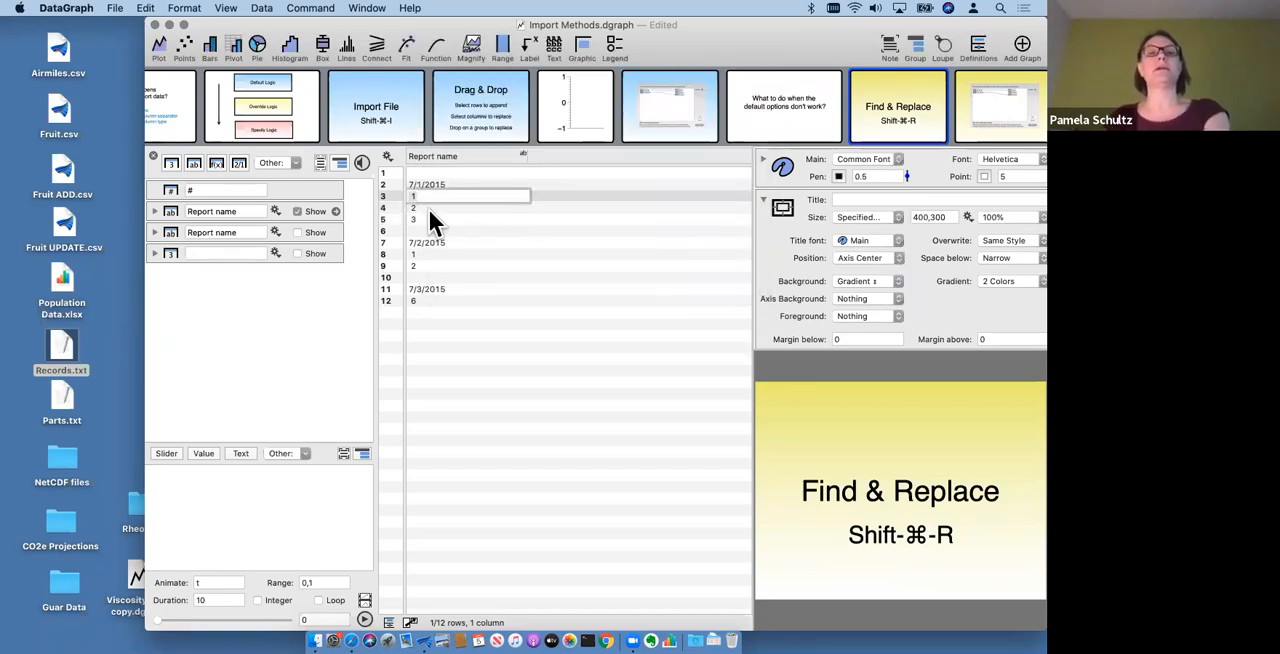
click(423, 214)
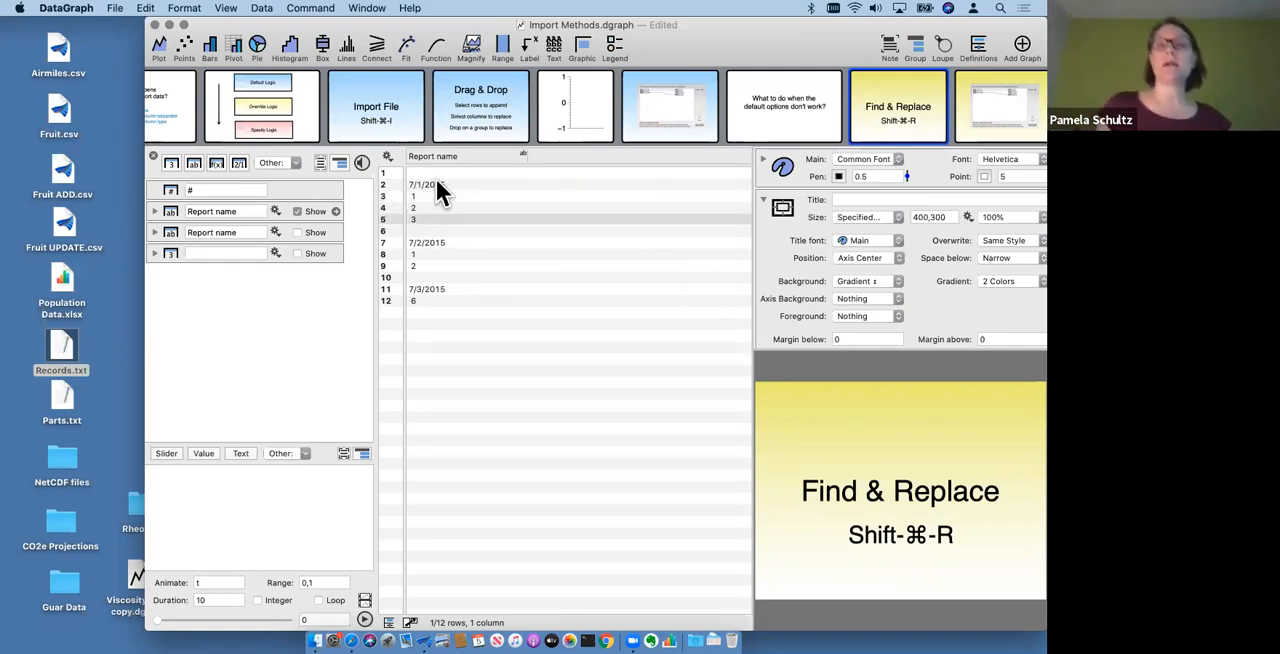
click(432, 154)
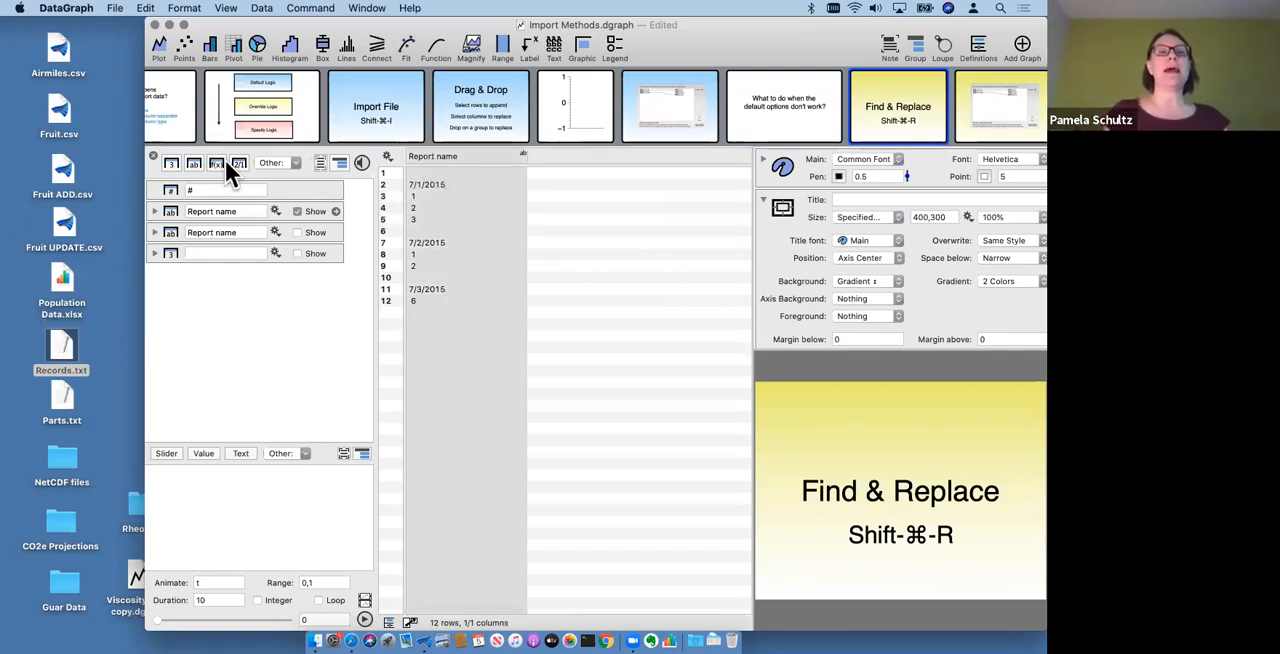
click(430, 189)
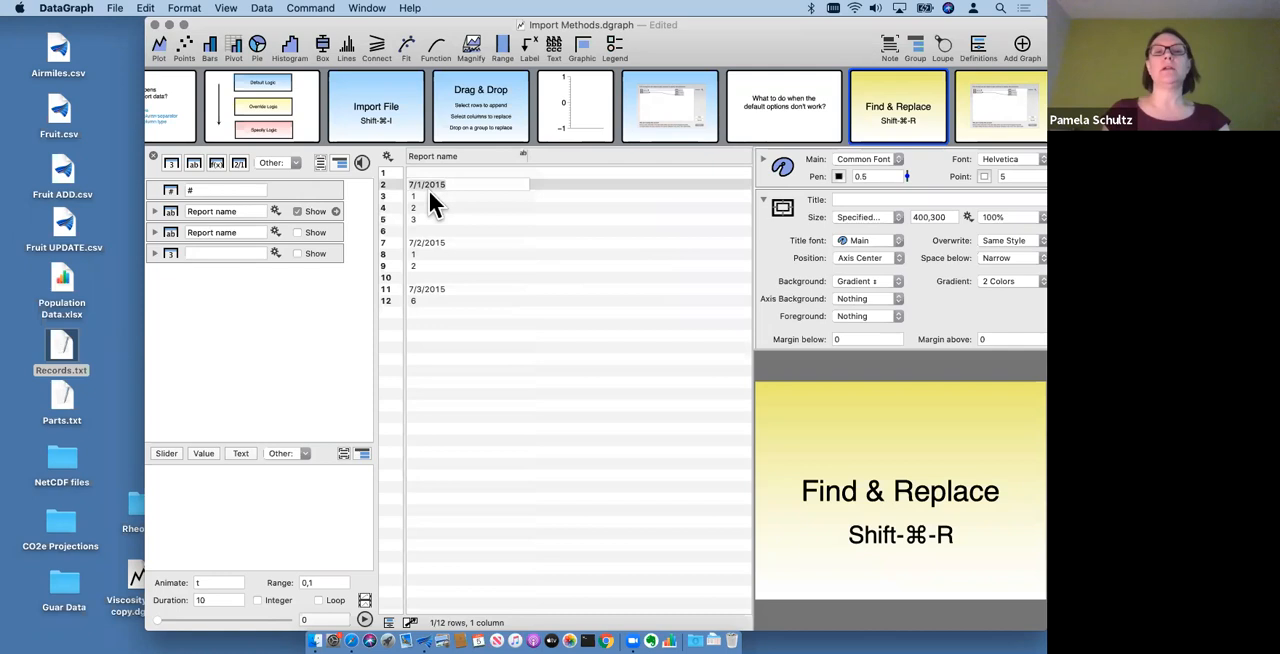
- Clear the part-number cells in rows 3, 4, 5, 8, 9 and 12 of the first Report name column, keeping only the dates
click(427, 200)
key(BackSpace)
click(423, 208)
key(BackSpace)
click(422, 219)
key(BackSpace)
click(422, 255)
key(BackSpace)
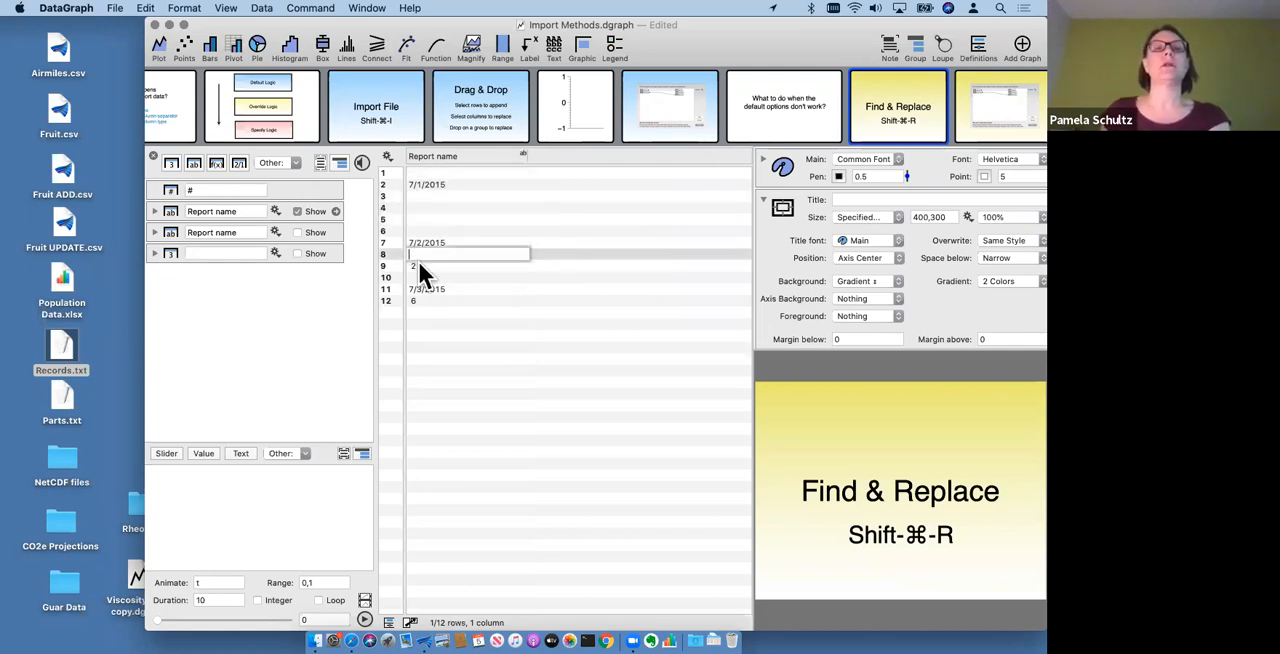
click(424, 266)
key(BackSpace)
click(425, 298)
key(BackSpace)
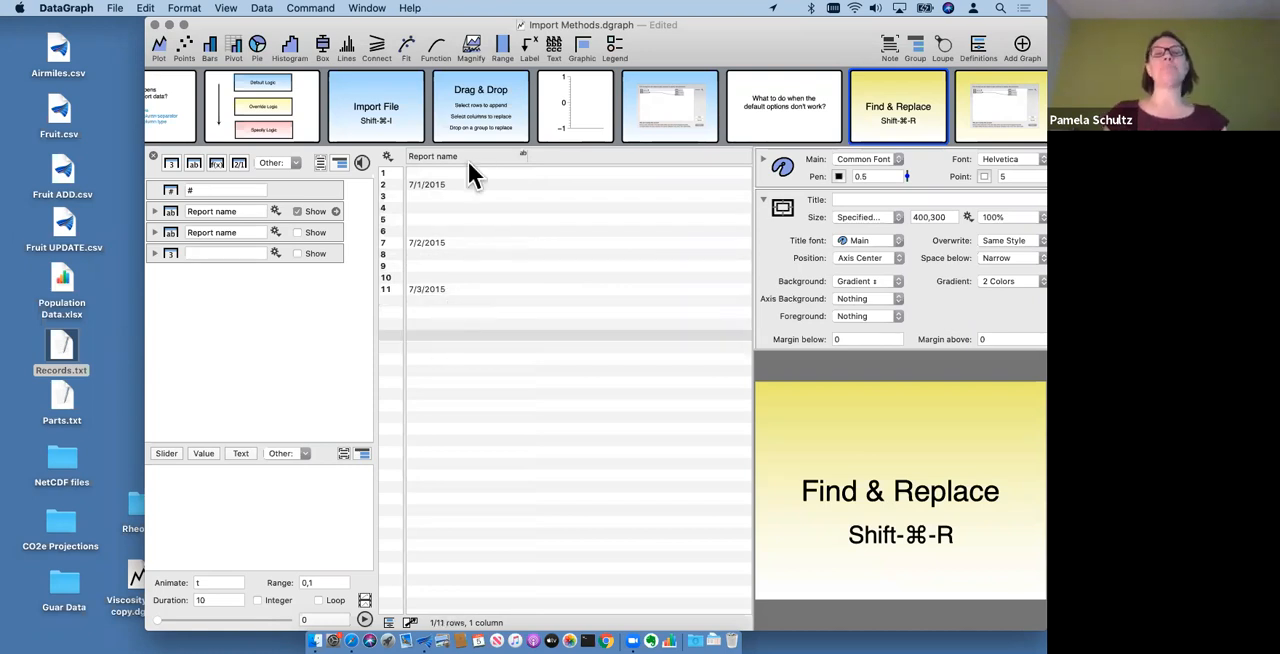
- Show the second Report name column and the unnamed numeric column in the data table again
click(319, 232)
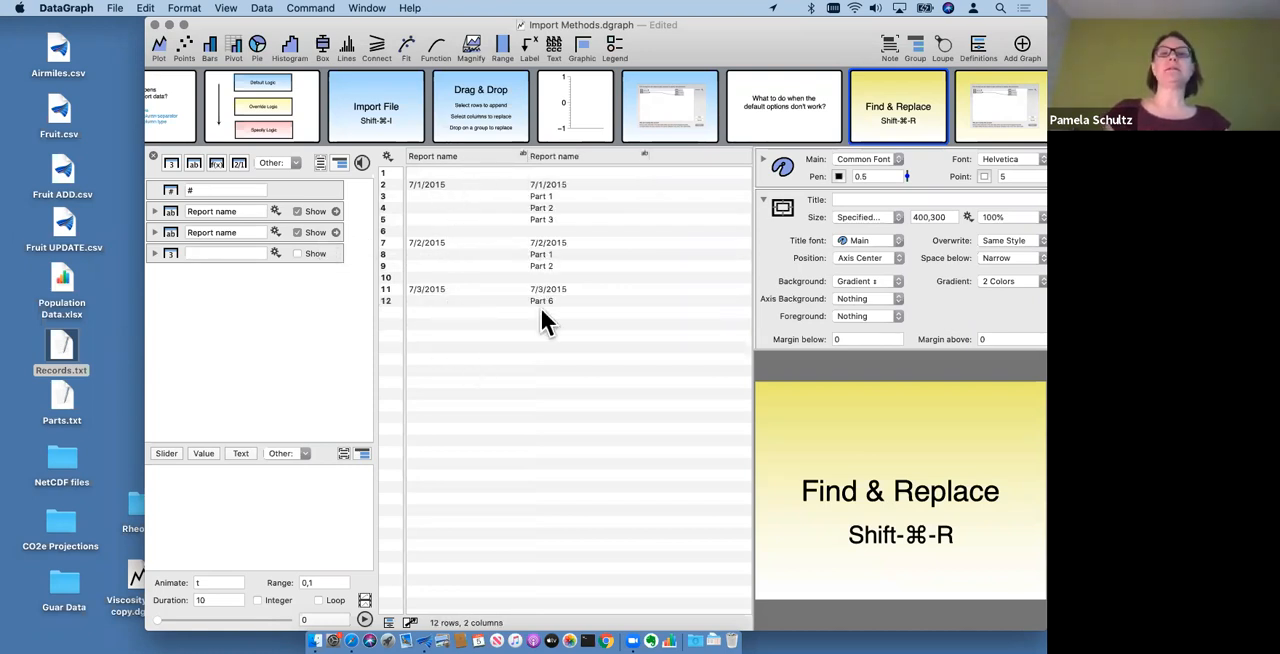
click(417, 182)
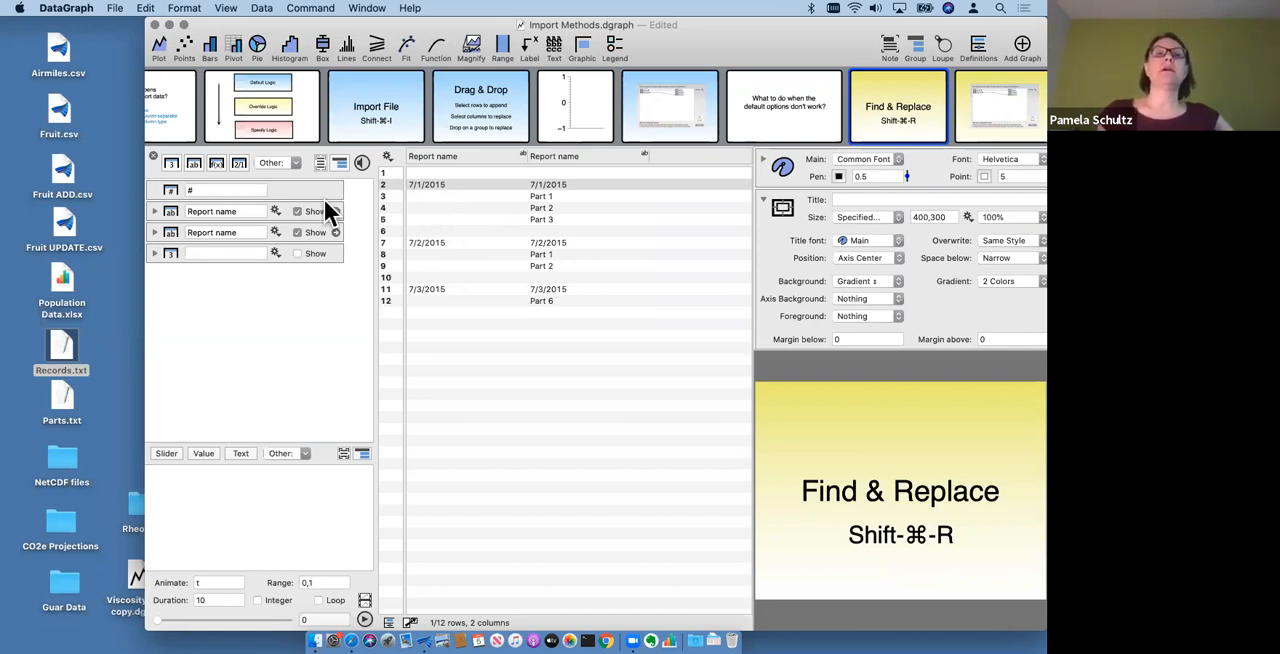
click(300, 253)
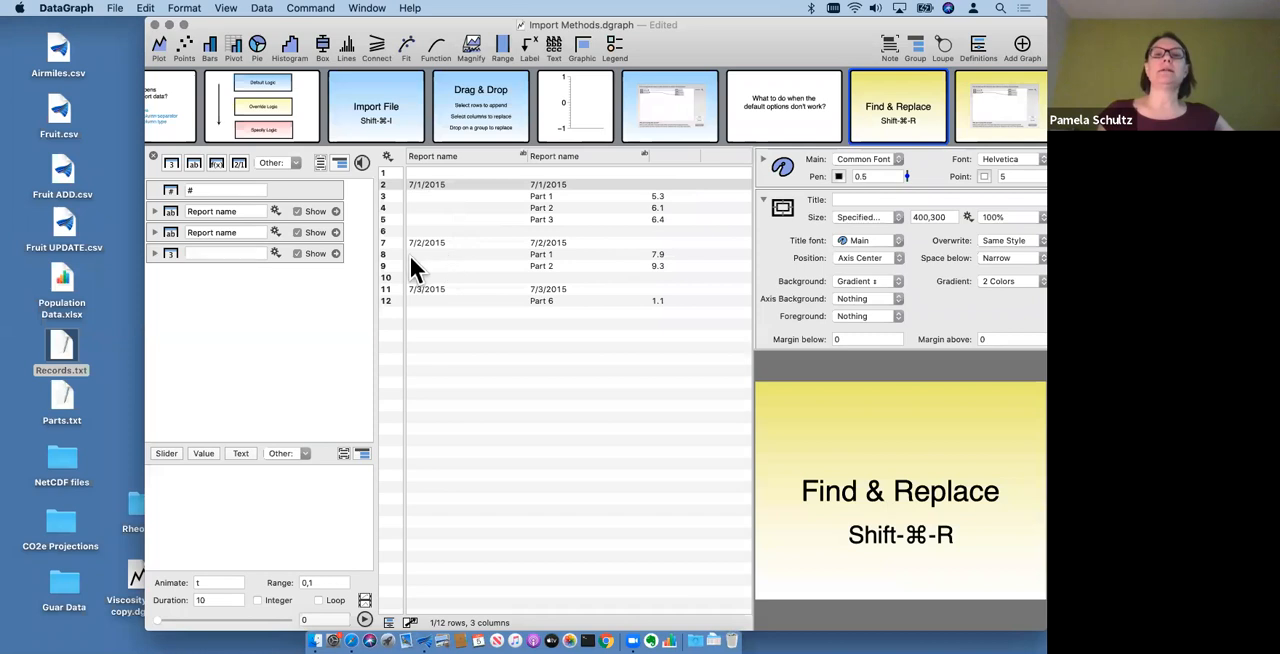
- Fill the empty rows of the first Report name column with the previous non-empty row's date
click(439, 156)
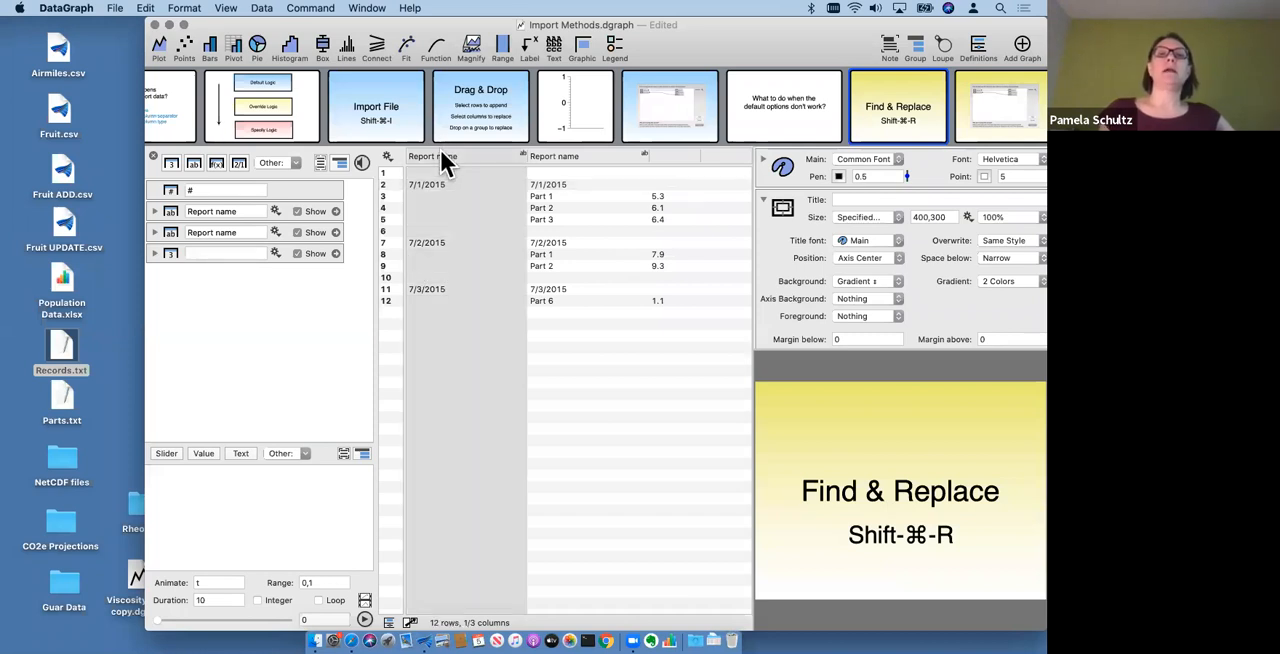
click(440, 204)
click(440, 216)
click(416, 196)
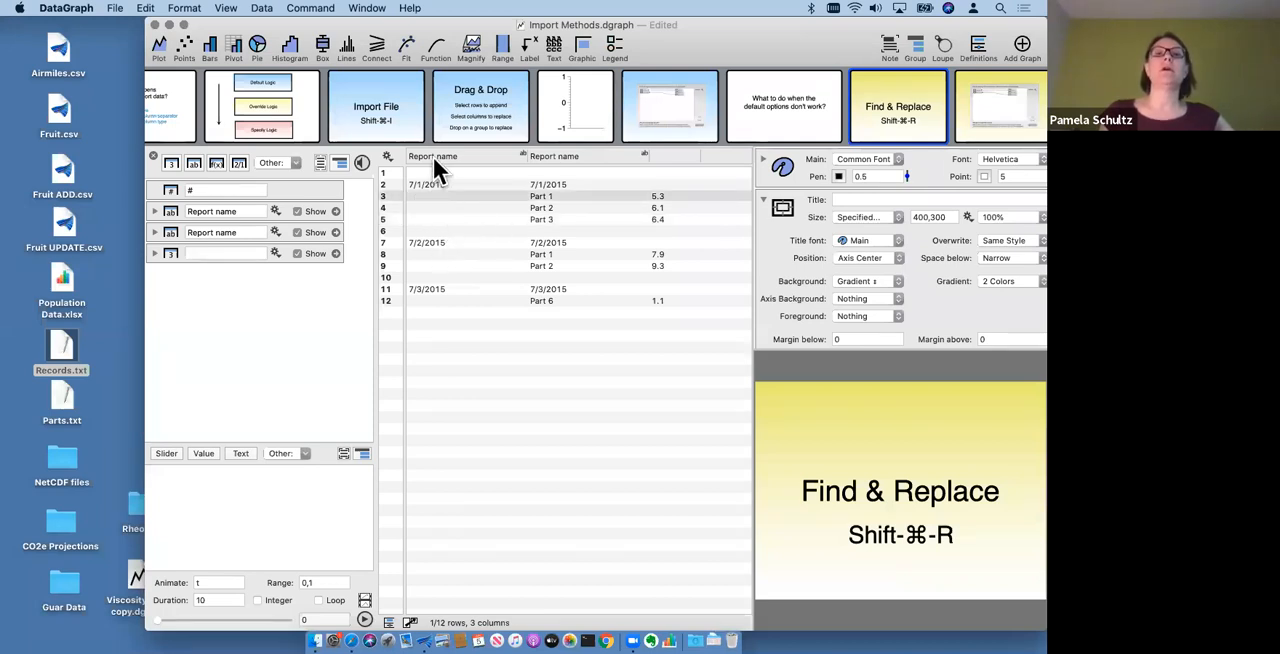
right_click(434, 208)
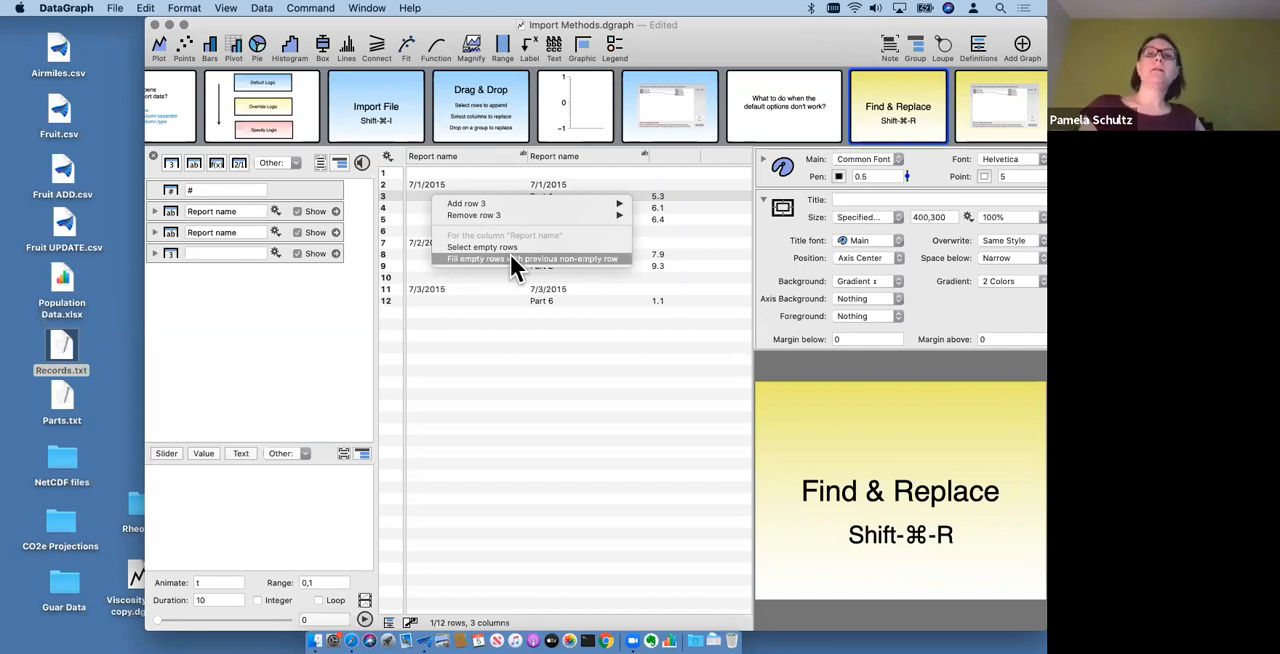
click(591, 258)
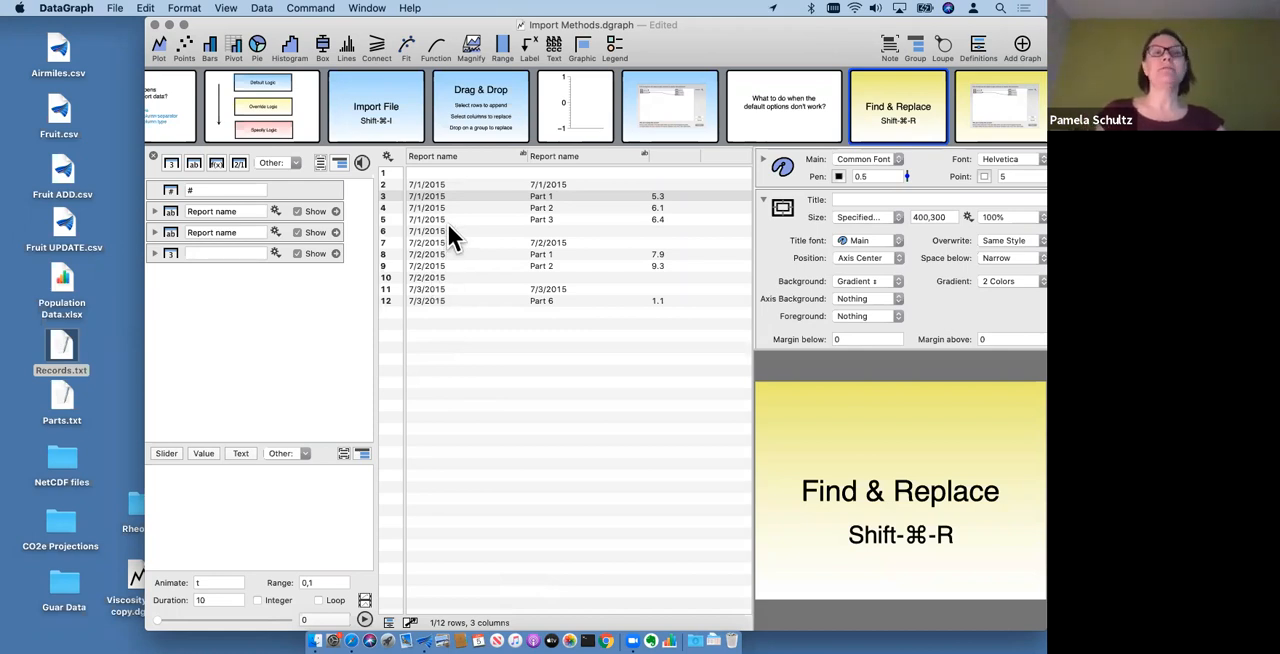
- Convert the first Report name column from text to a date column
click(447, 157)
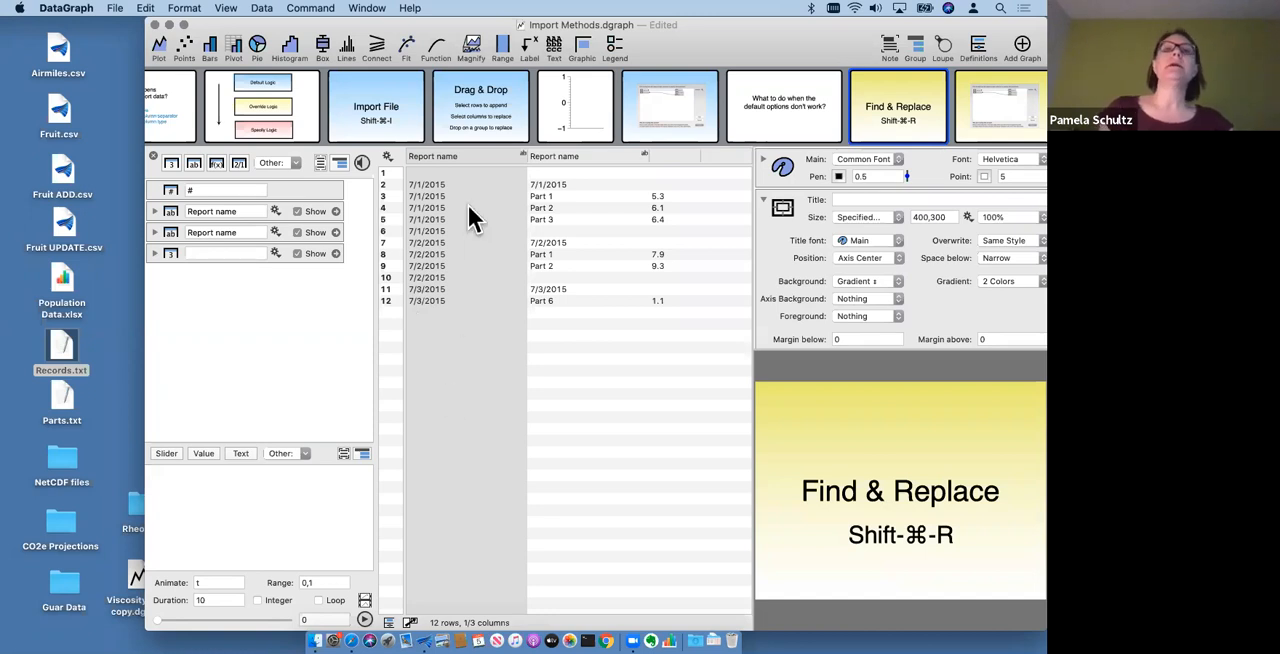
click(456, 156)
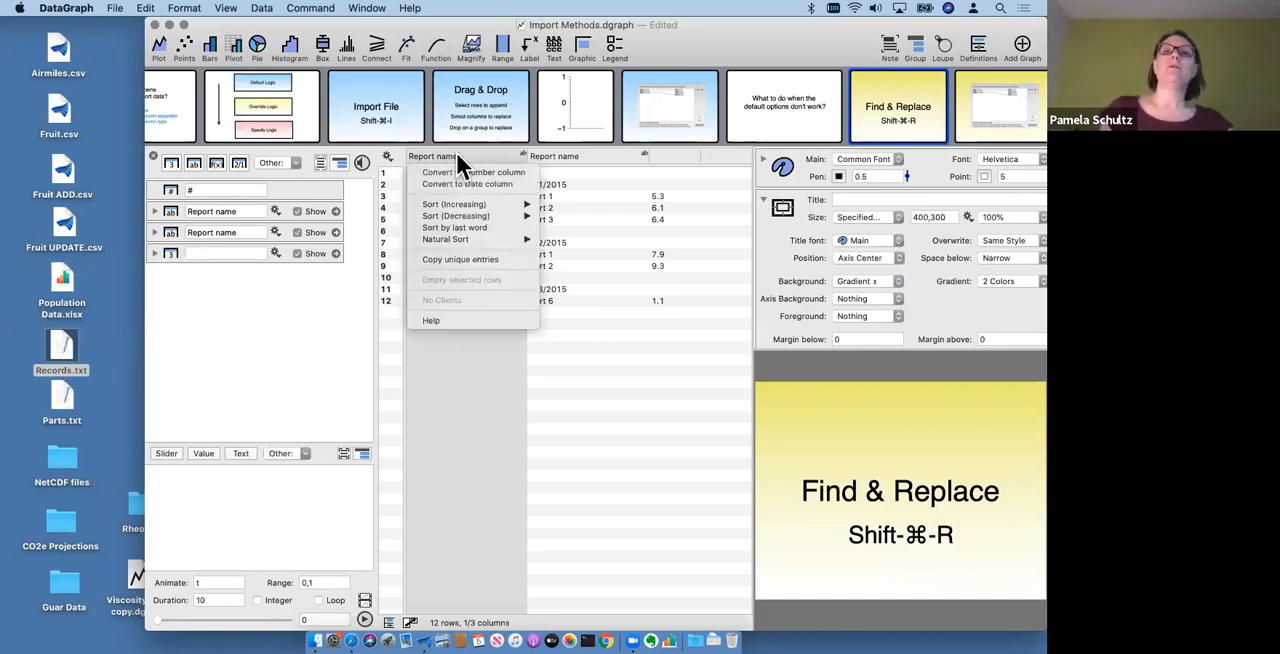
click(516, 183)
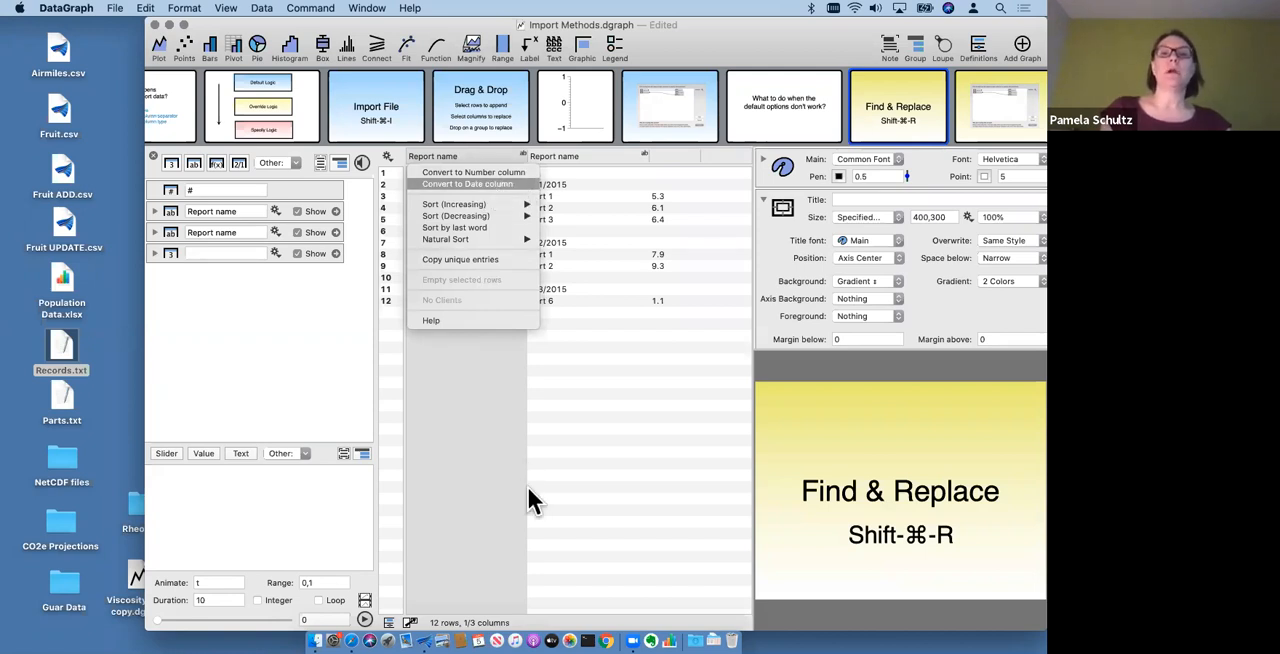
click(460, 346)
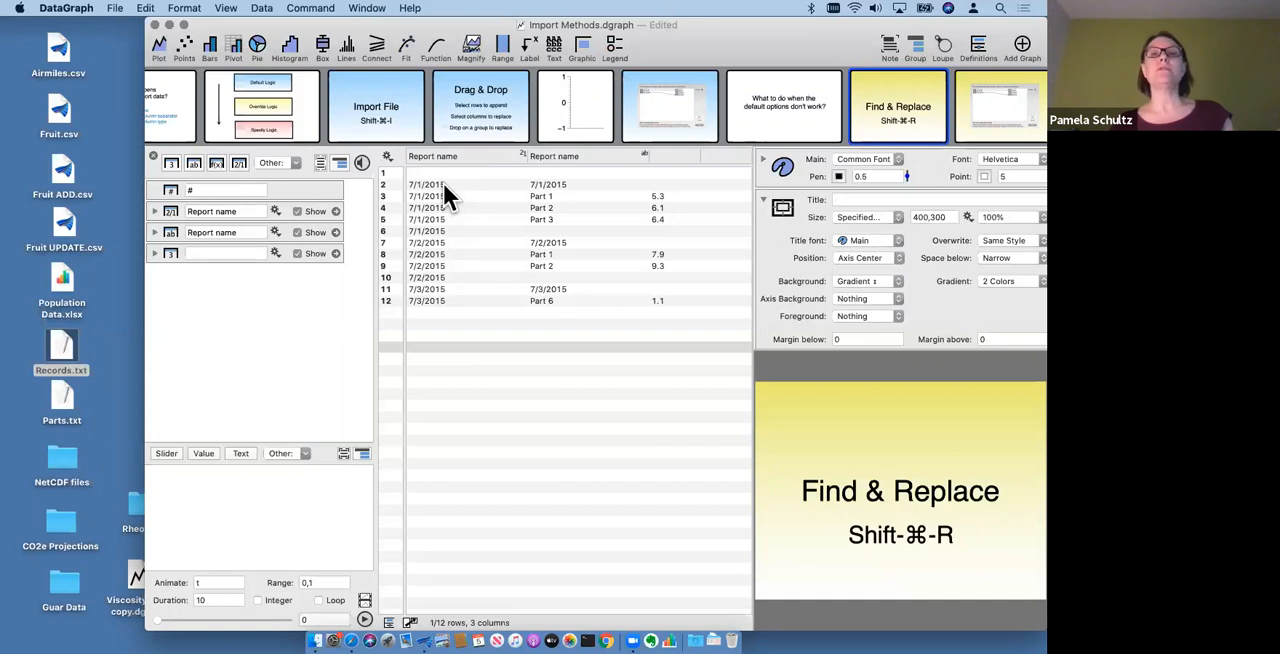
- Select the rows that are empty in the second Report name column and delete them
right_click(586, 166)
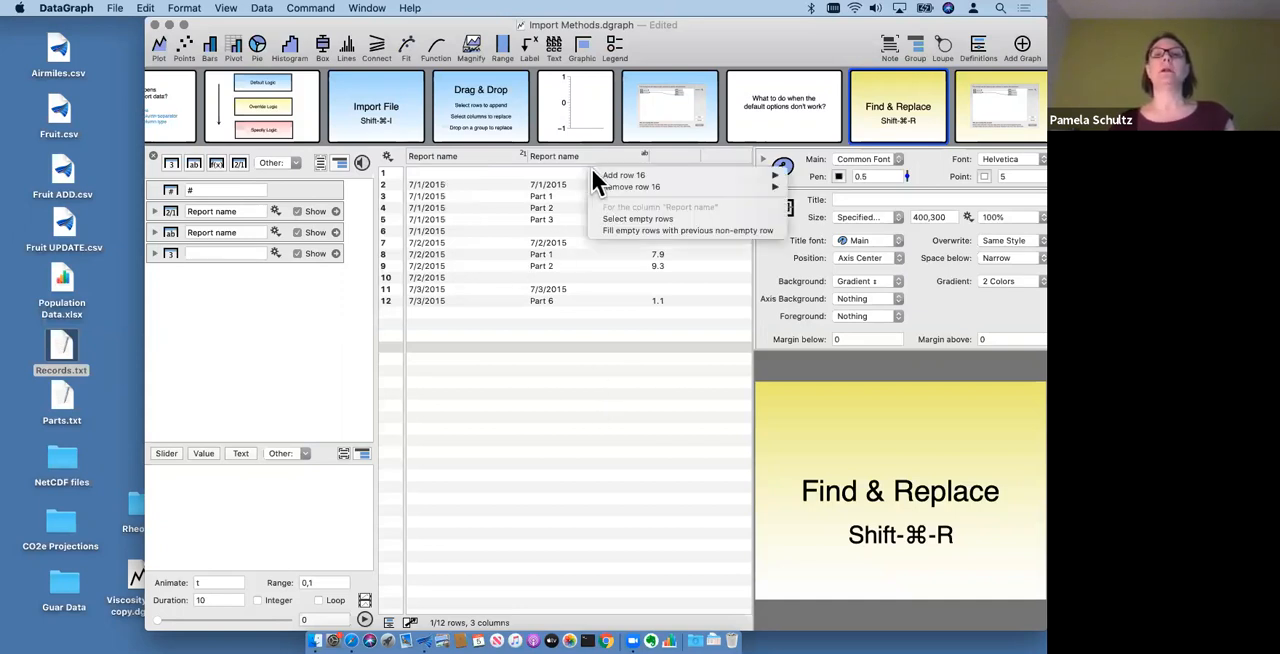
click(661, 218)
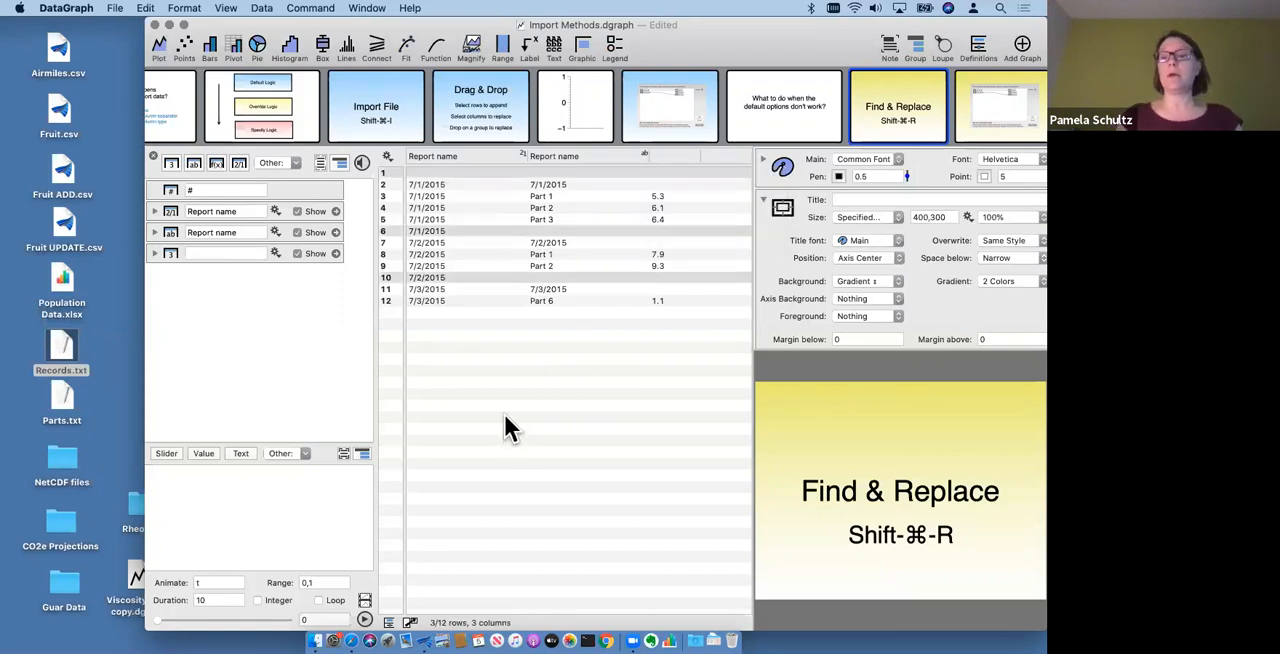
key(Delete)
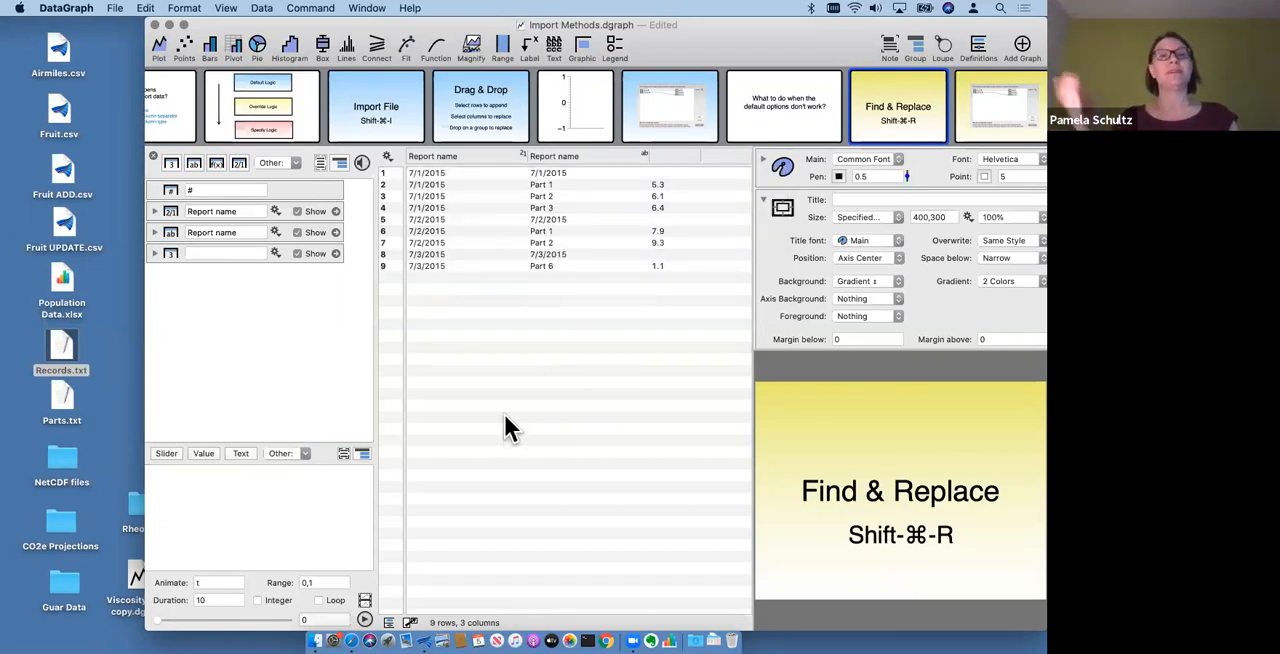
- Delete rows 1, 5 and 8, which hold a date instead of a part in the second Report name column
click(571, 171)
super+click(560, 208)
super+click(559, 208)
super+click(556, 217)
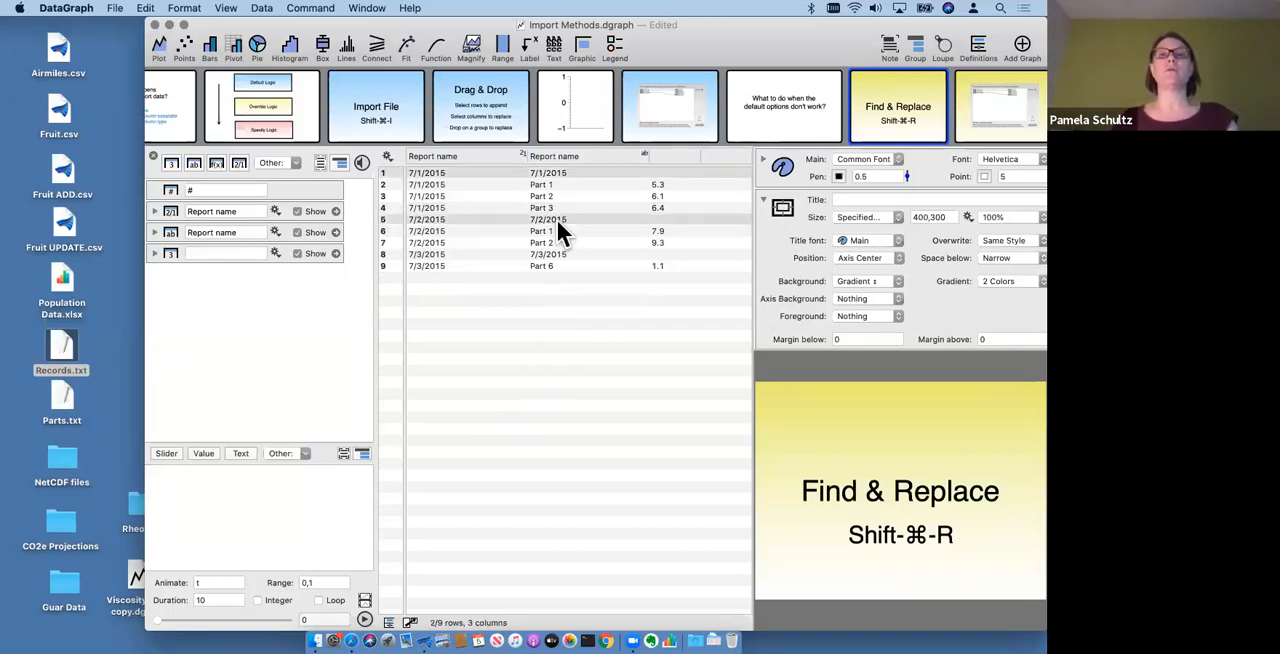
super+click(560, 253)
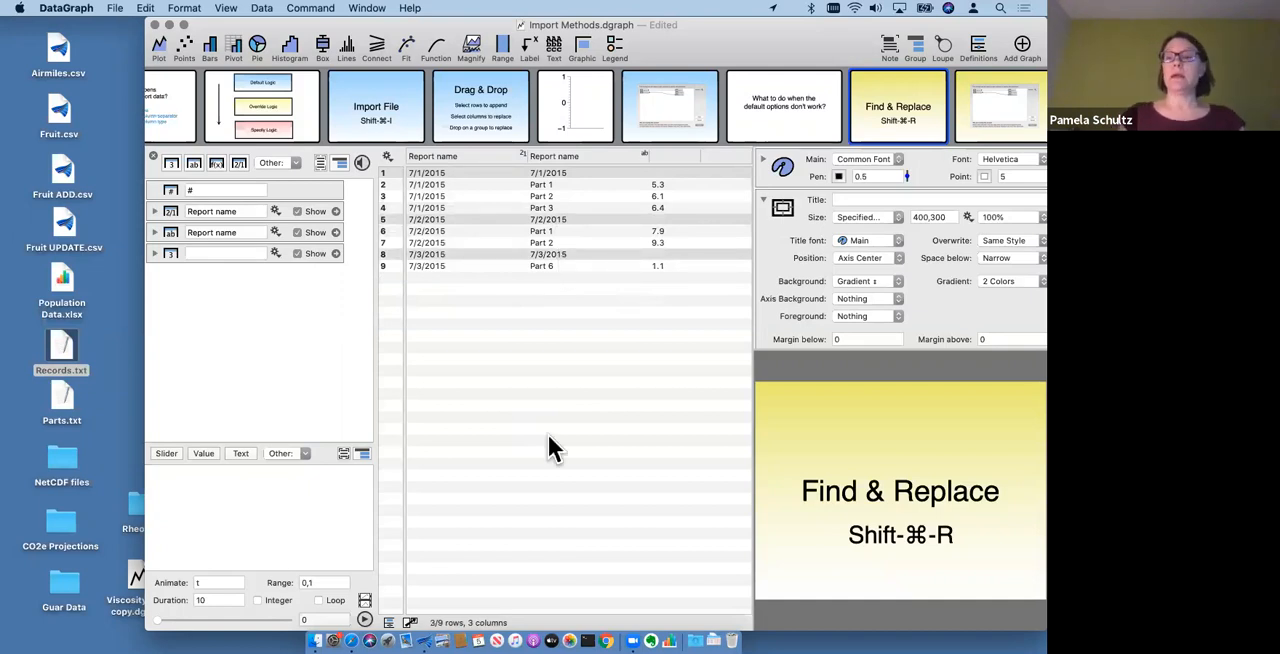
key(BackSpace)
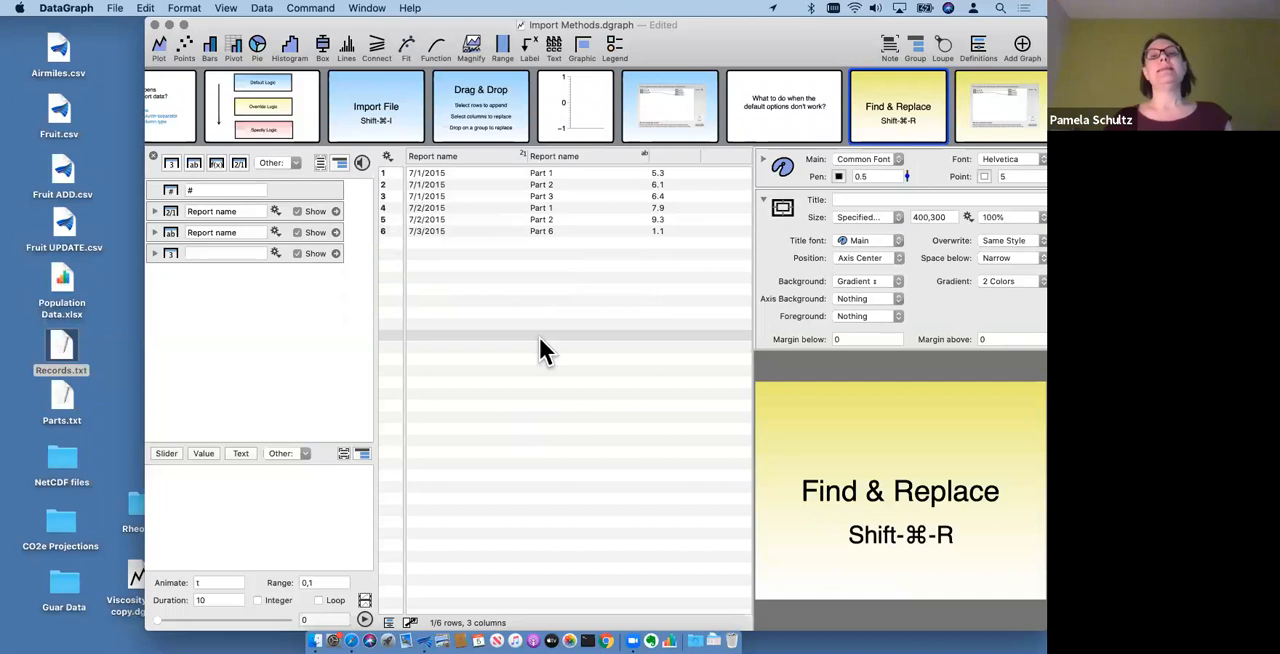
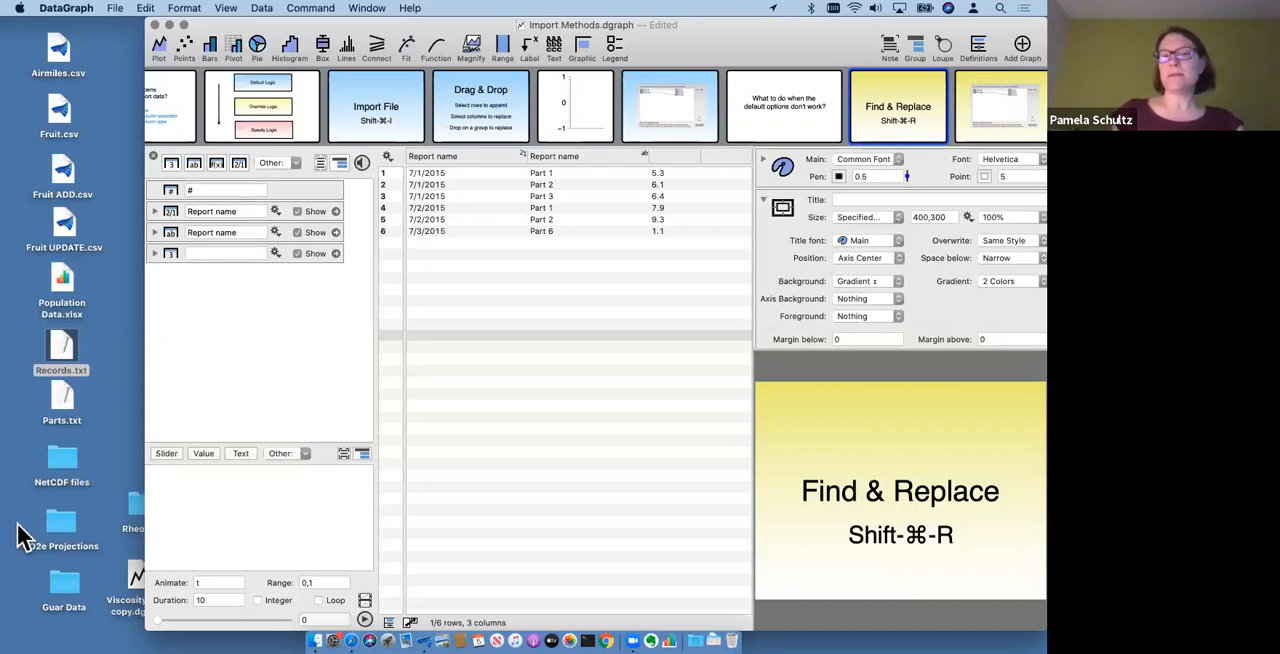
- Add a Redirect column that takes its values from the first Report name column, which holds the dates
click(297, 165)
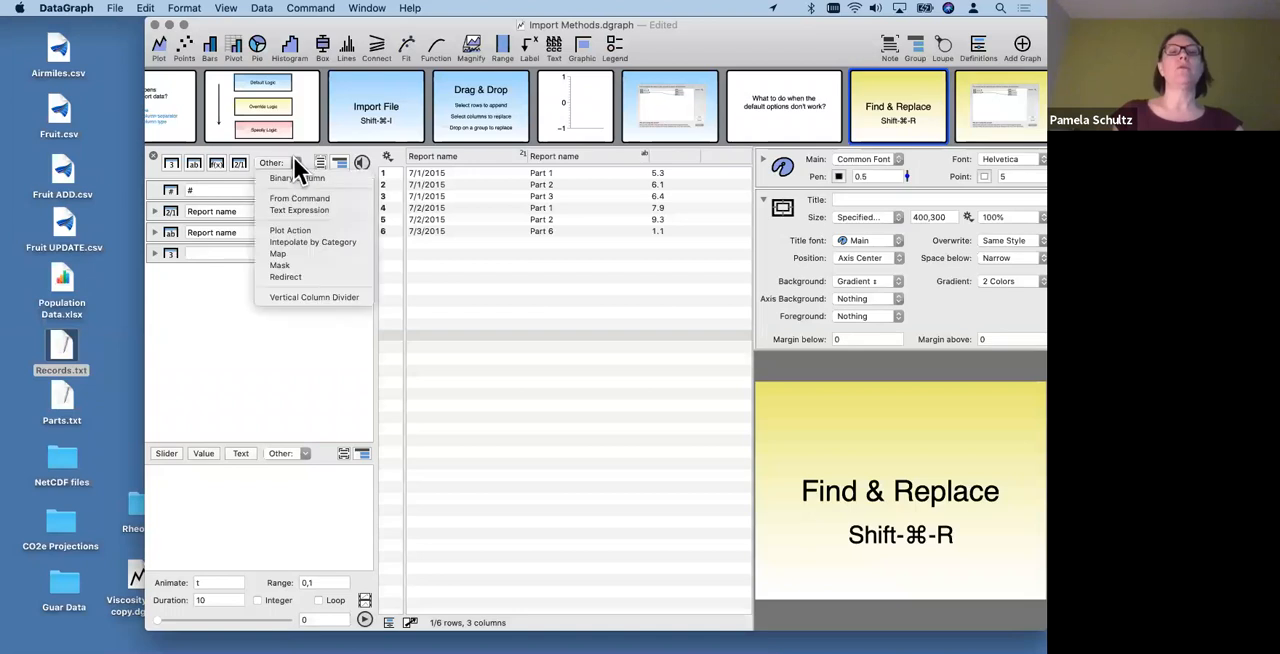
click(317, 272)
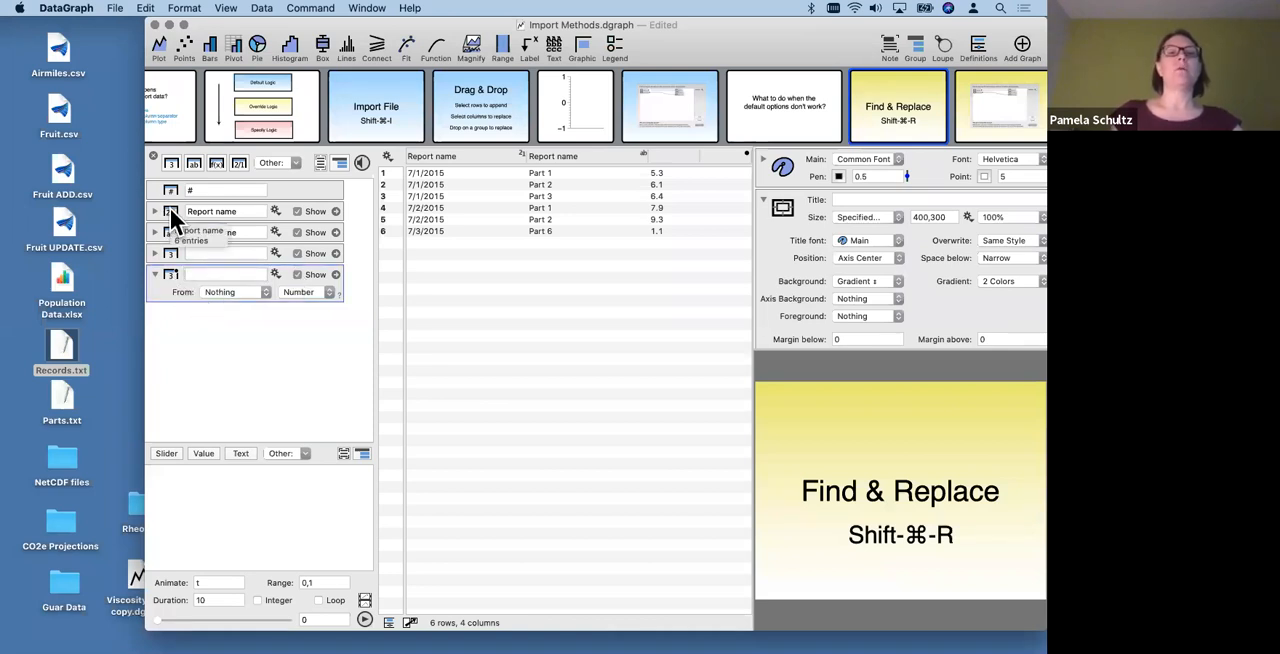
drag(181, 210, 213, 290)
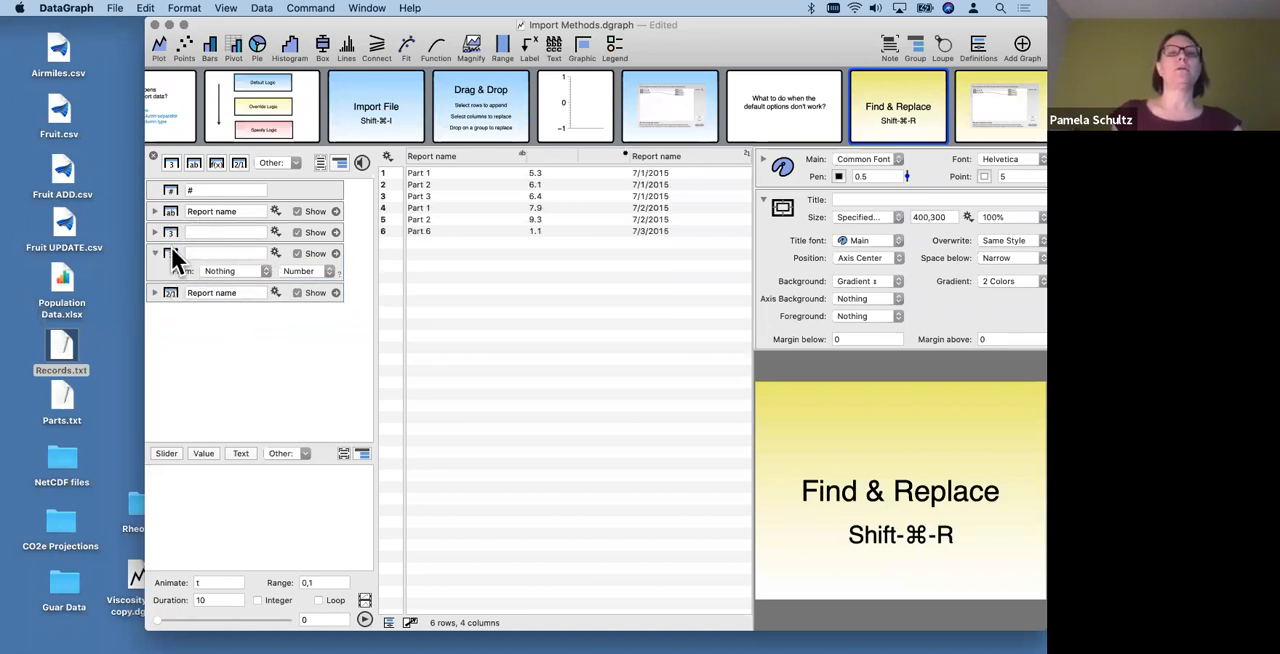
key(super+z)
drag(178, 218, 224, 288)
drag(751, 277, 843, 283)
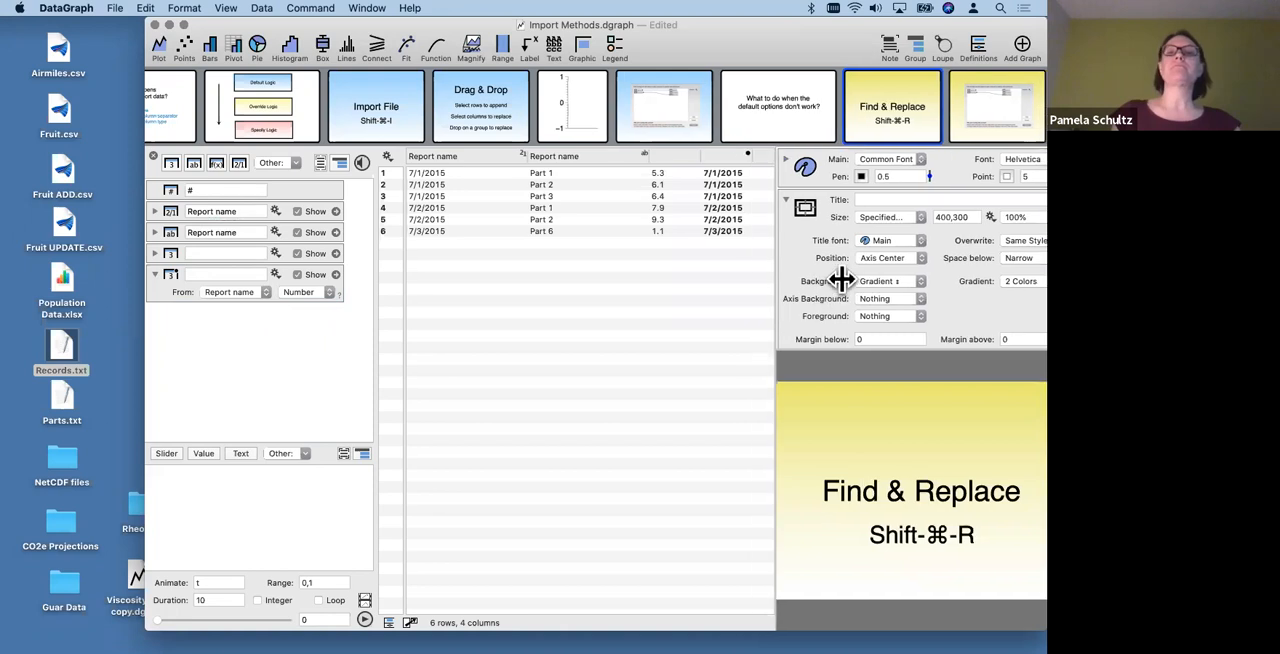
click(432, 156)
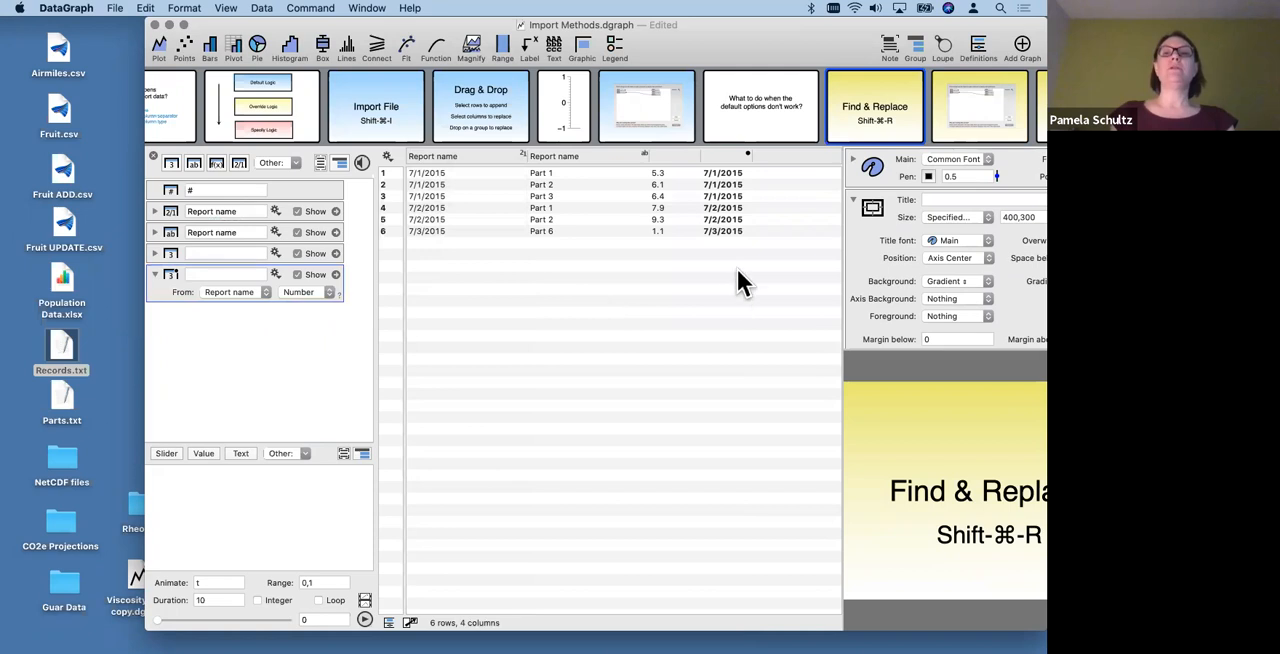
- Name the redirect column G
click(725, 156)
click(223, 275)
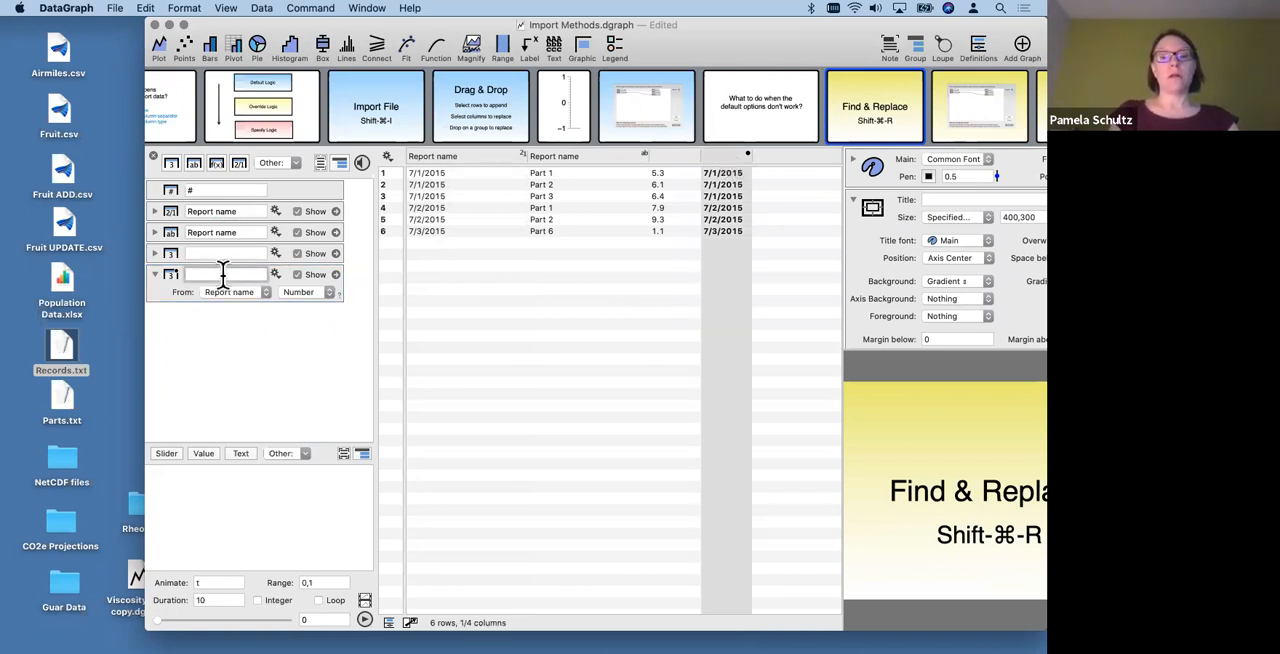
text(G)
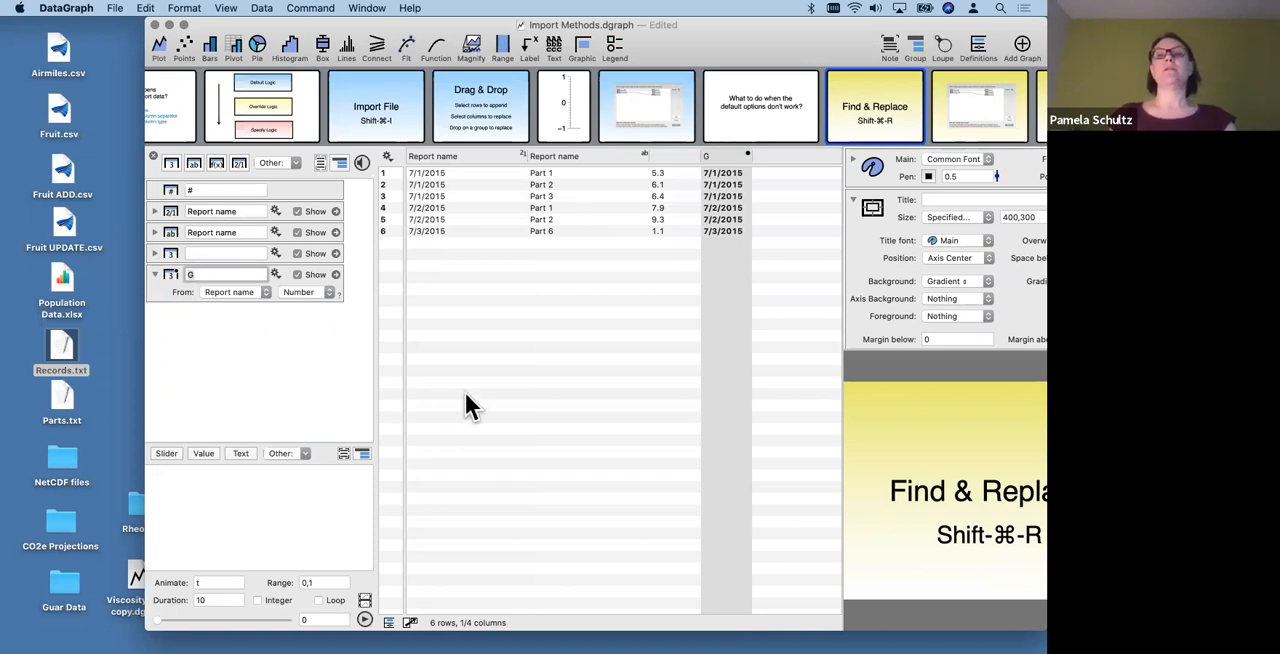
click(463, 390)
click(724, 156)
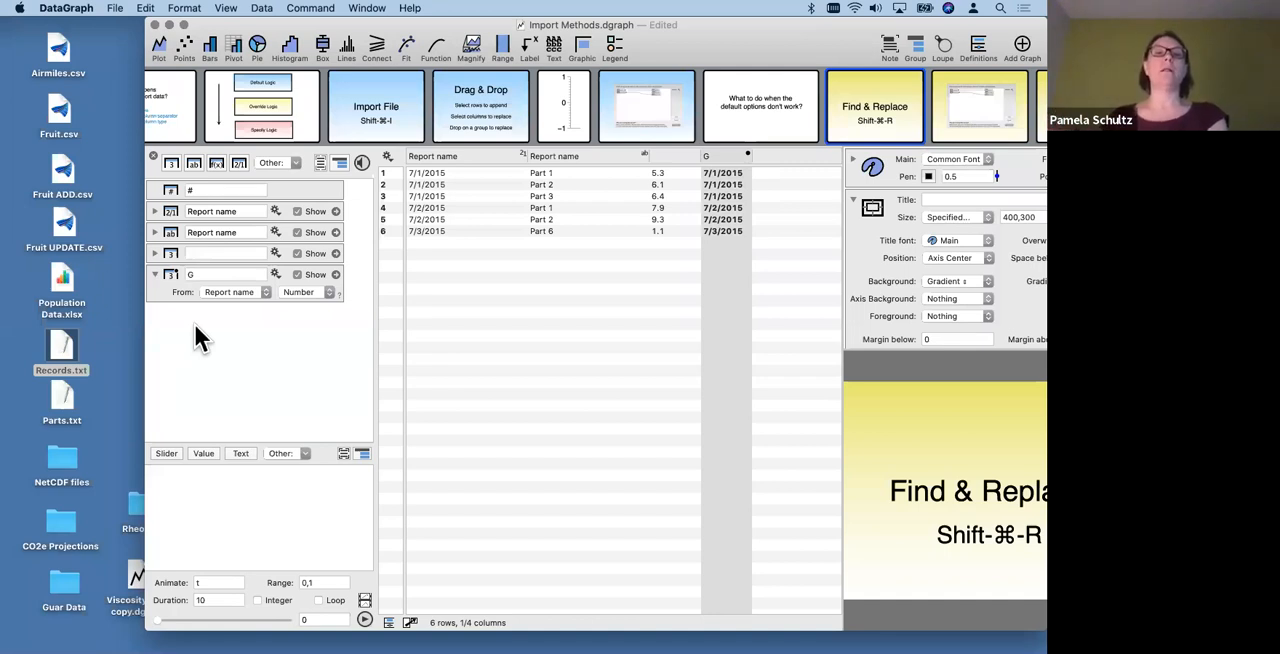
- Put column G in its own group and gather the three imported columns in another group named Imported
click(171, 281)
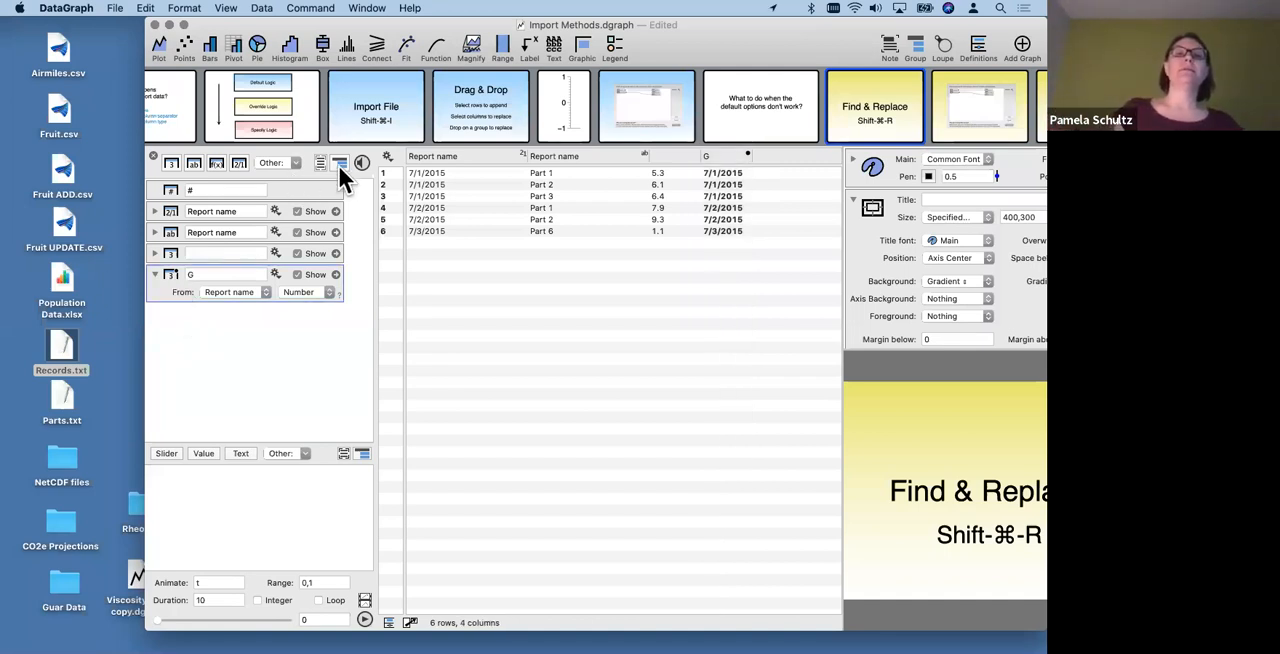
click(339, 163)
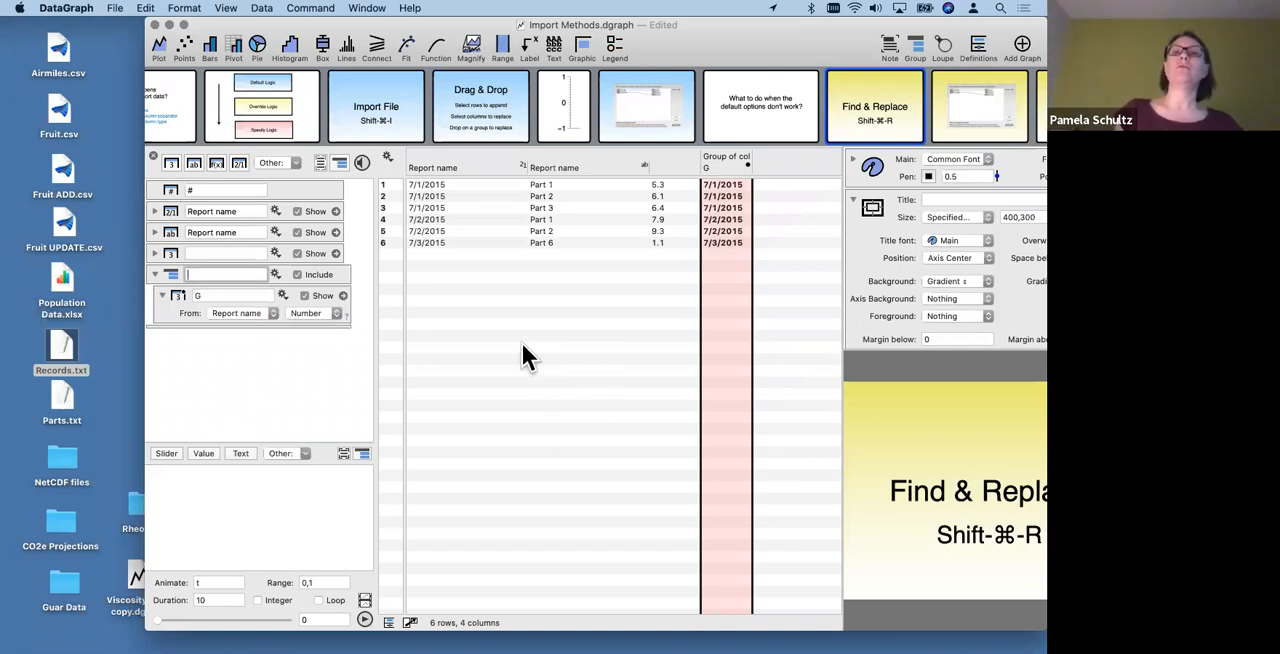
drag(349, 250, 325, 212)
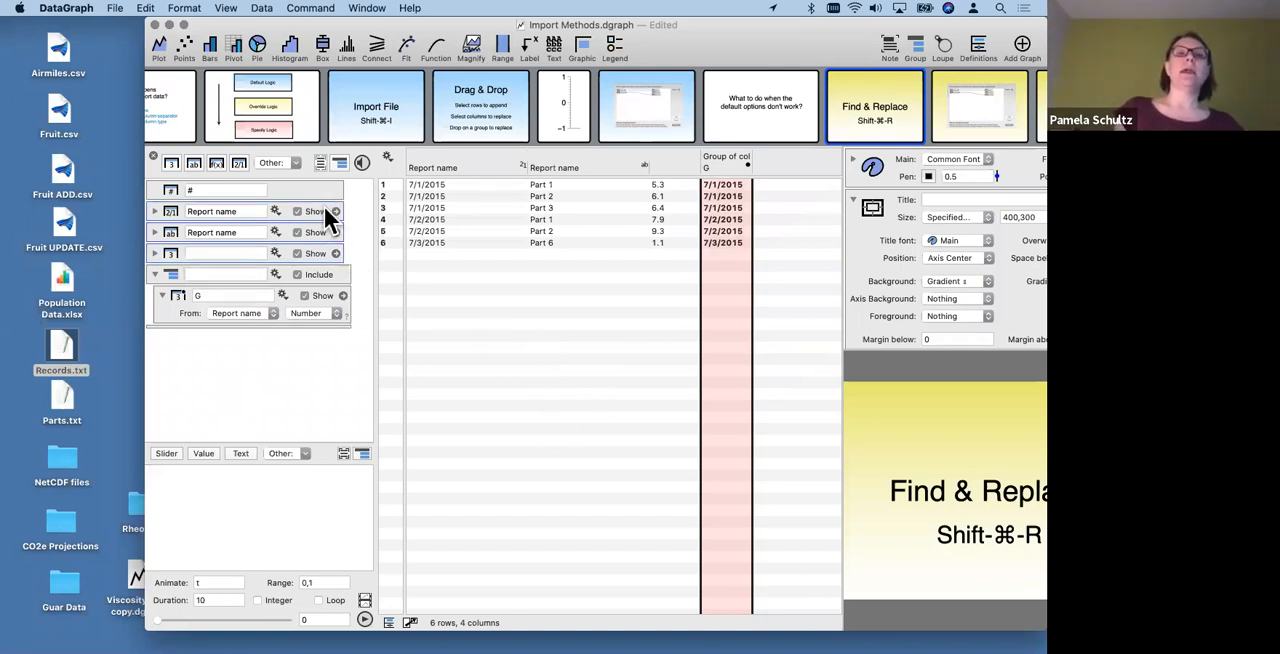
click(339, 163)
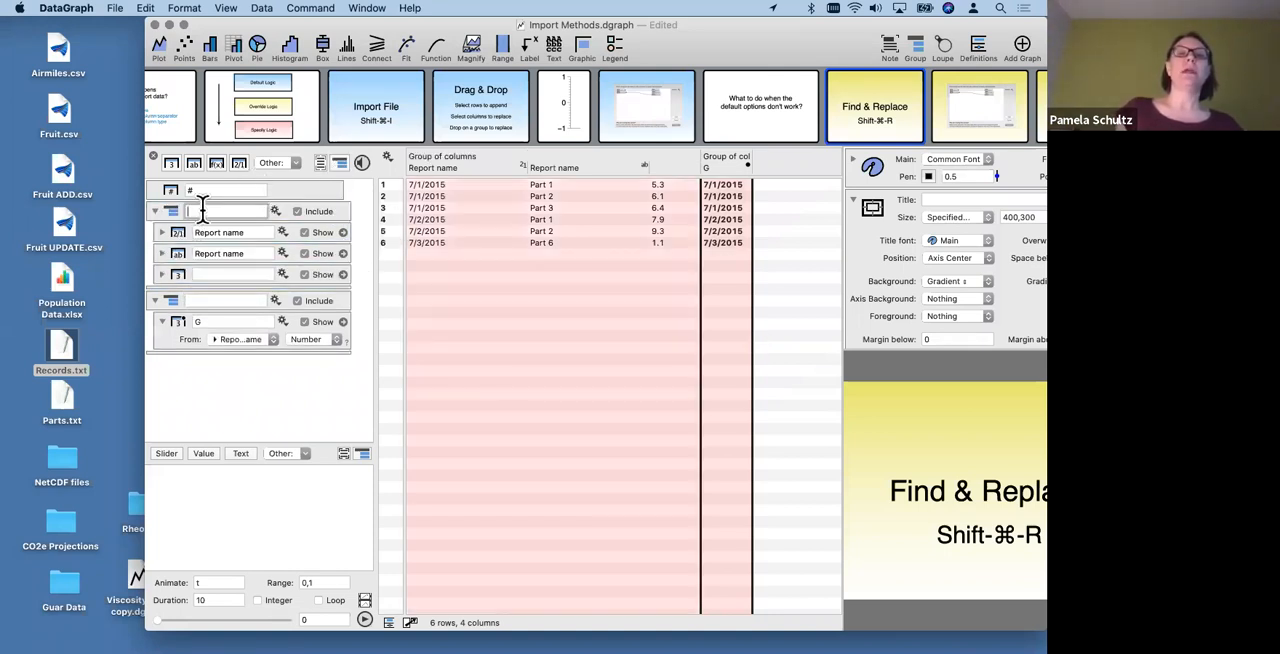
text(Imp)
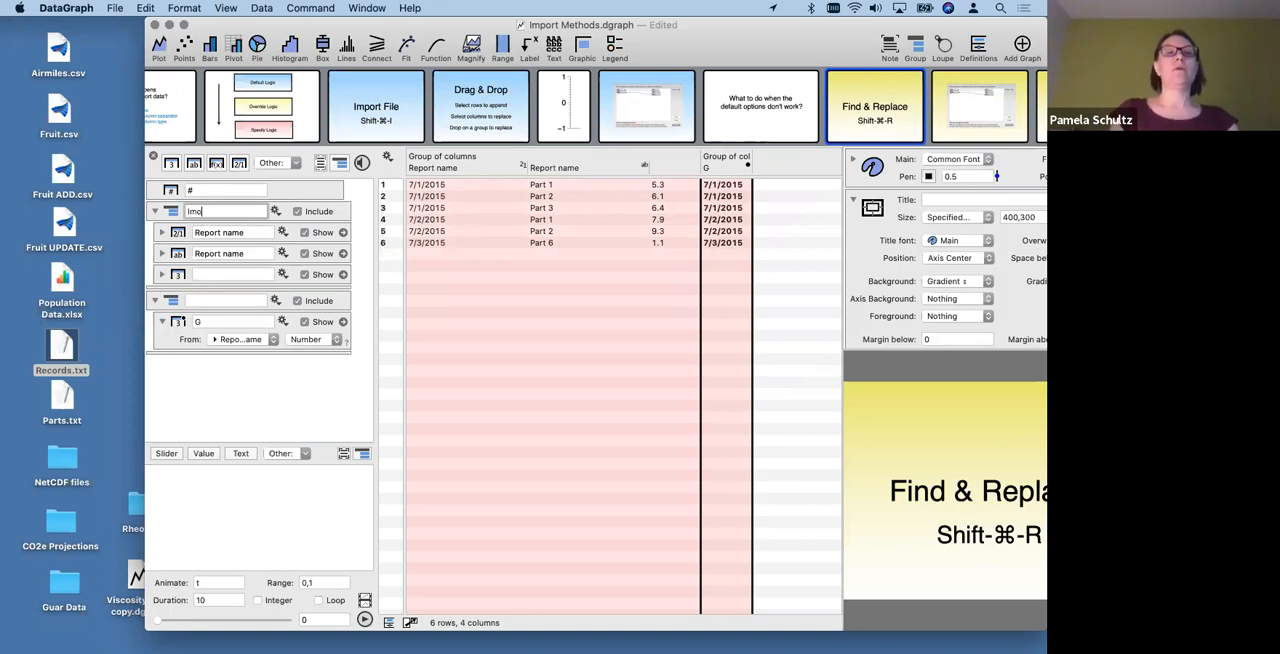
text(orted)
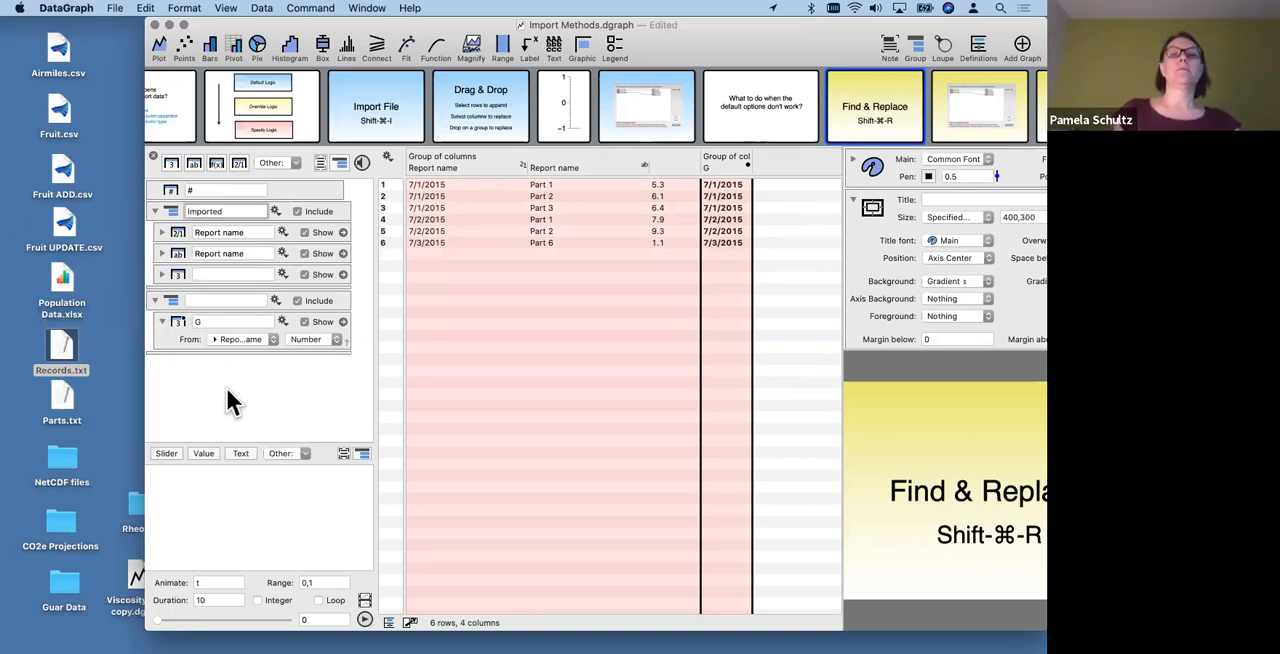
key(Return)
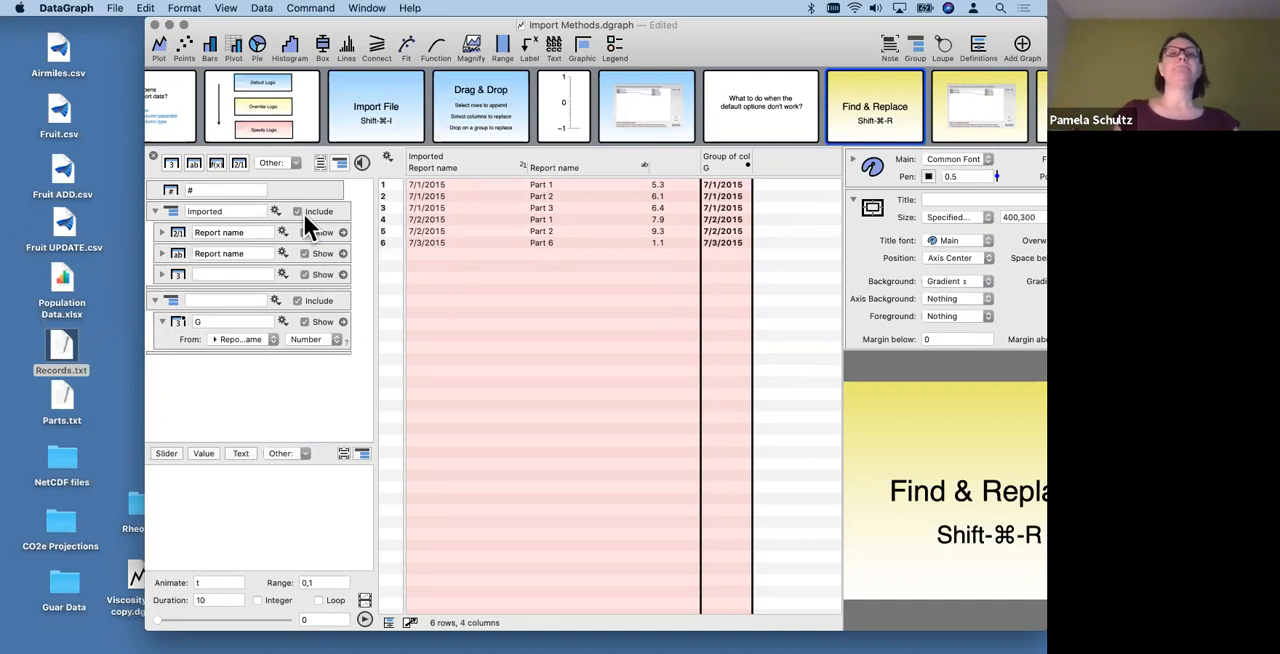
- Exclude the Imported group from the data table and widen column G
click(305, 210)
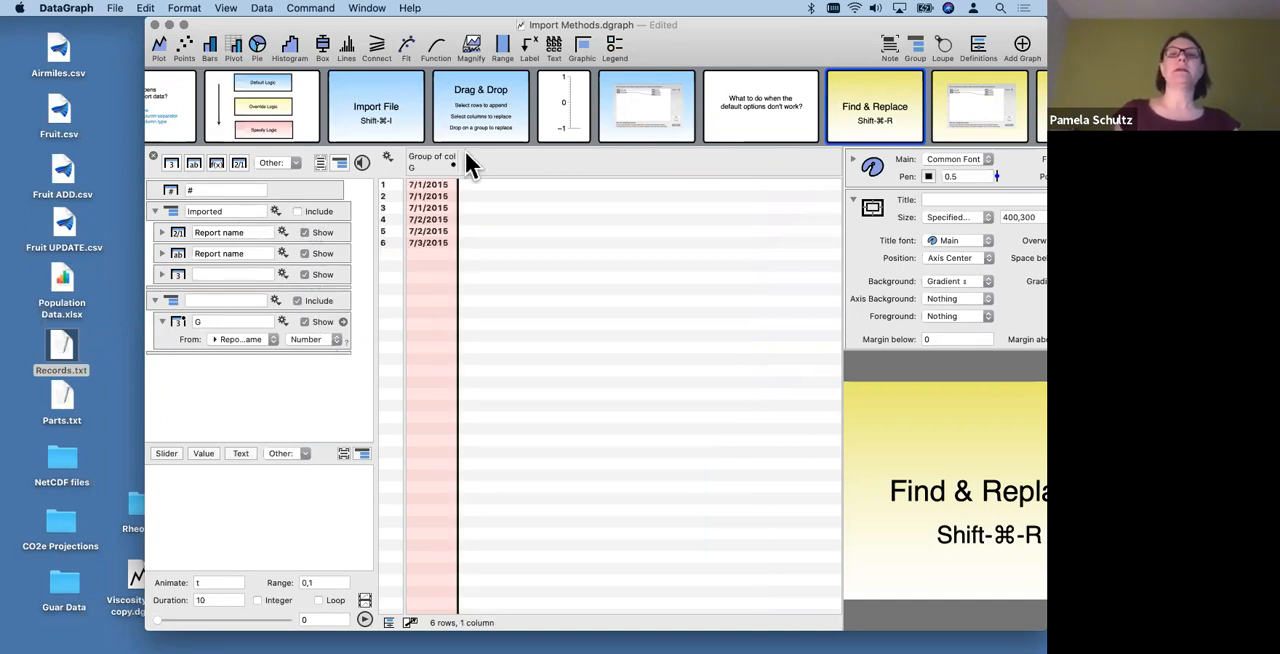
drag(457, 162, 504, 162)
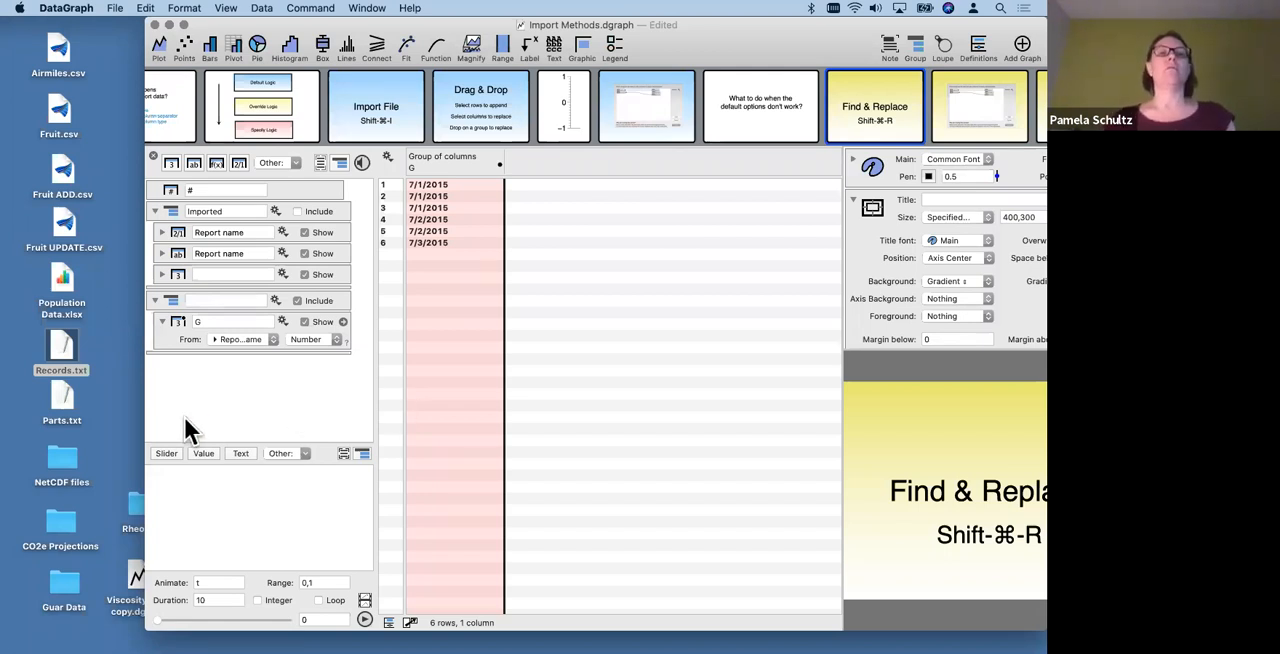
click(167, 211)
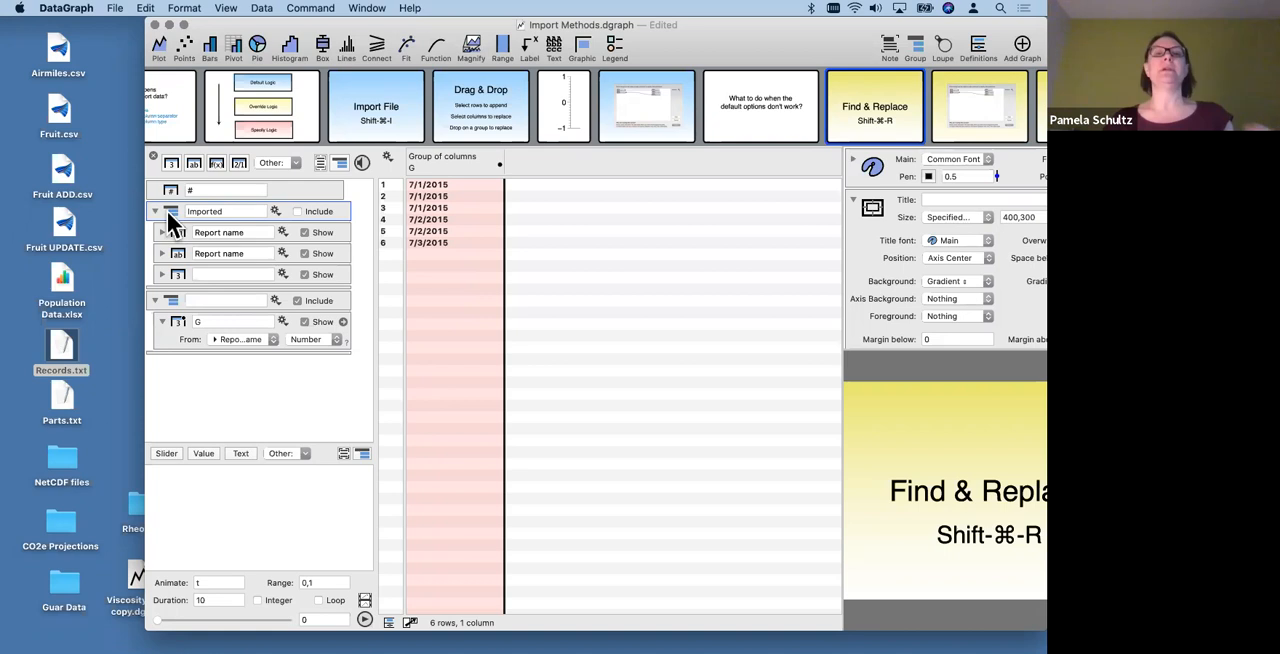
- Duplicate redirect column G within its group and set the copy's source to the unnamed number column in Imported
click(170, 334)
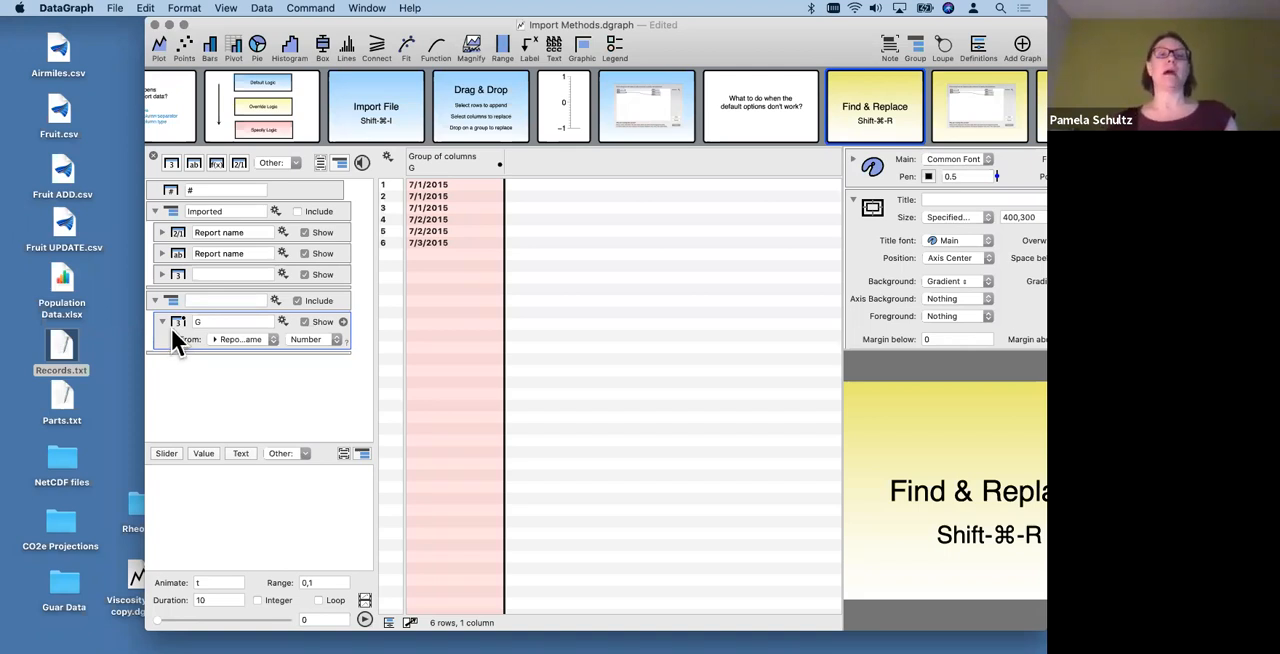
drag(171, 328, 171, 346)
click(245, 379)
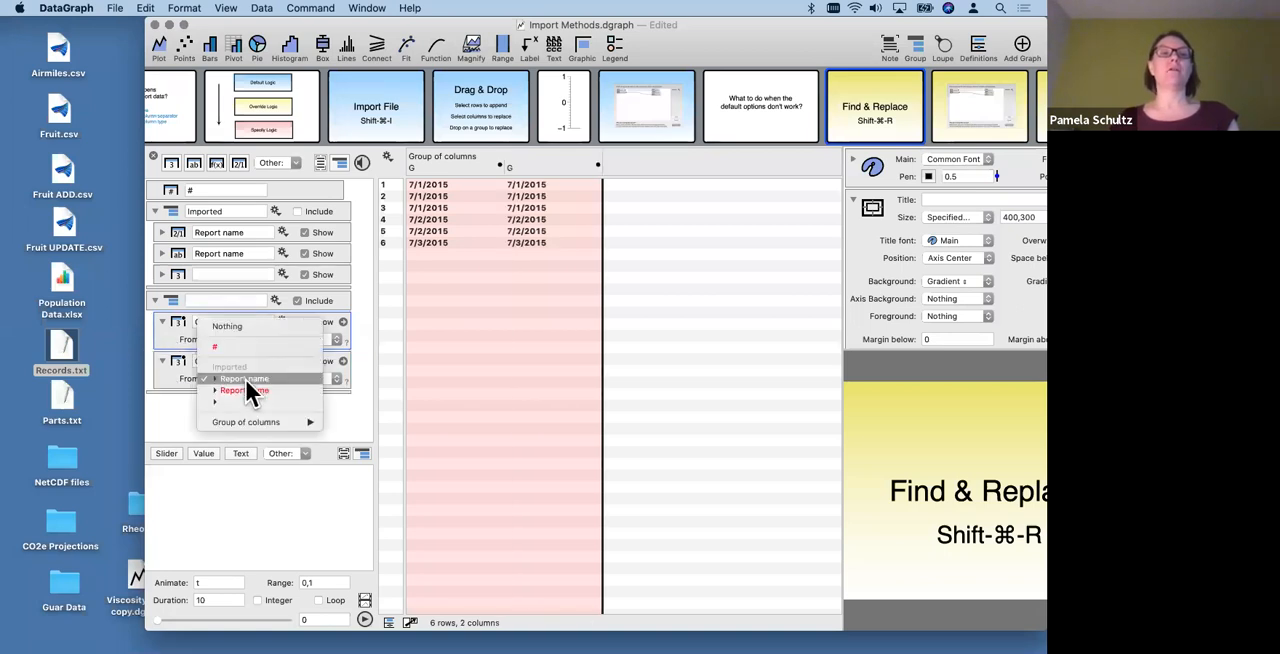
click(244, 401)
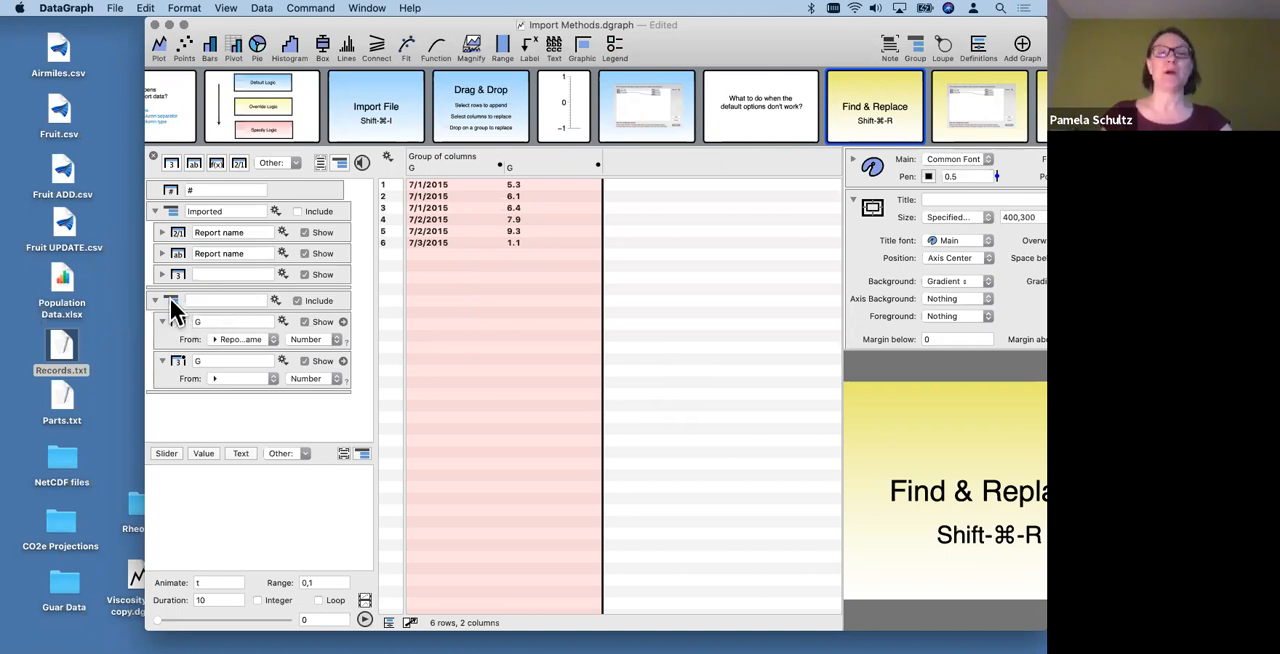
- Delete the Imported group and the group of redirect columns to empty the data table
mouse_move(170, 302)
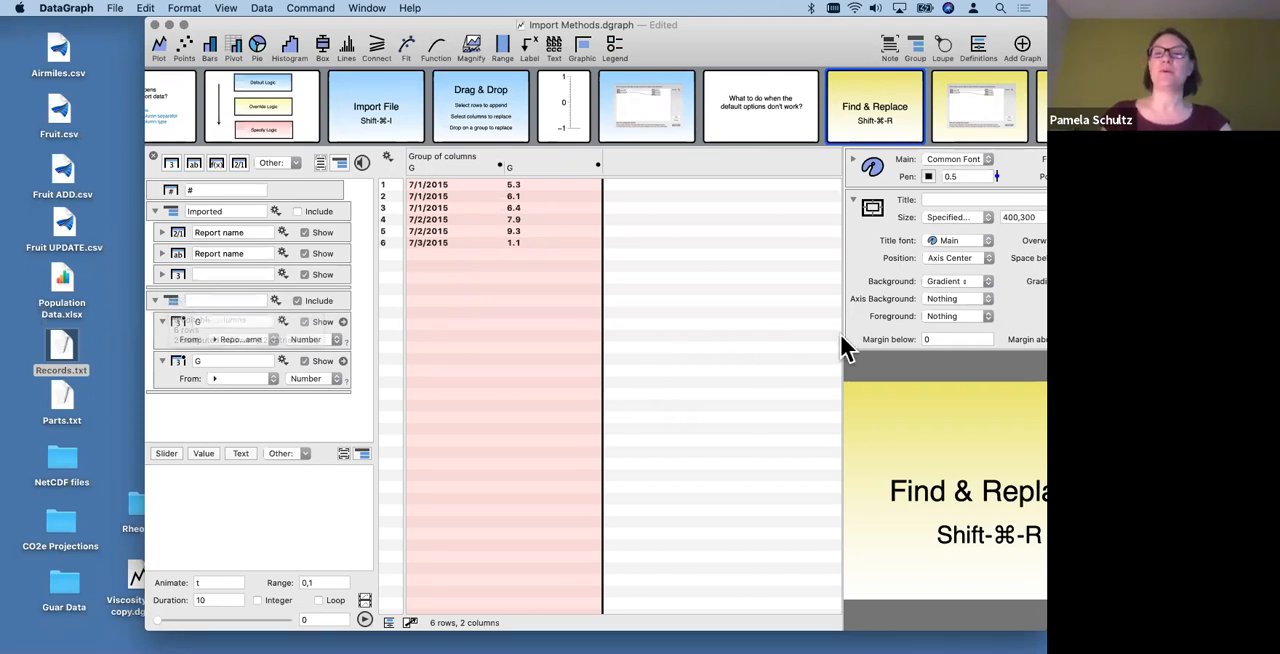
drag(841, 345, 766, 323)
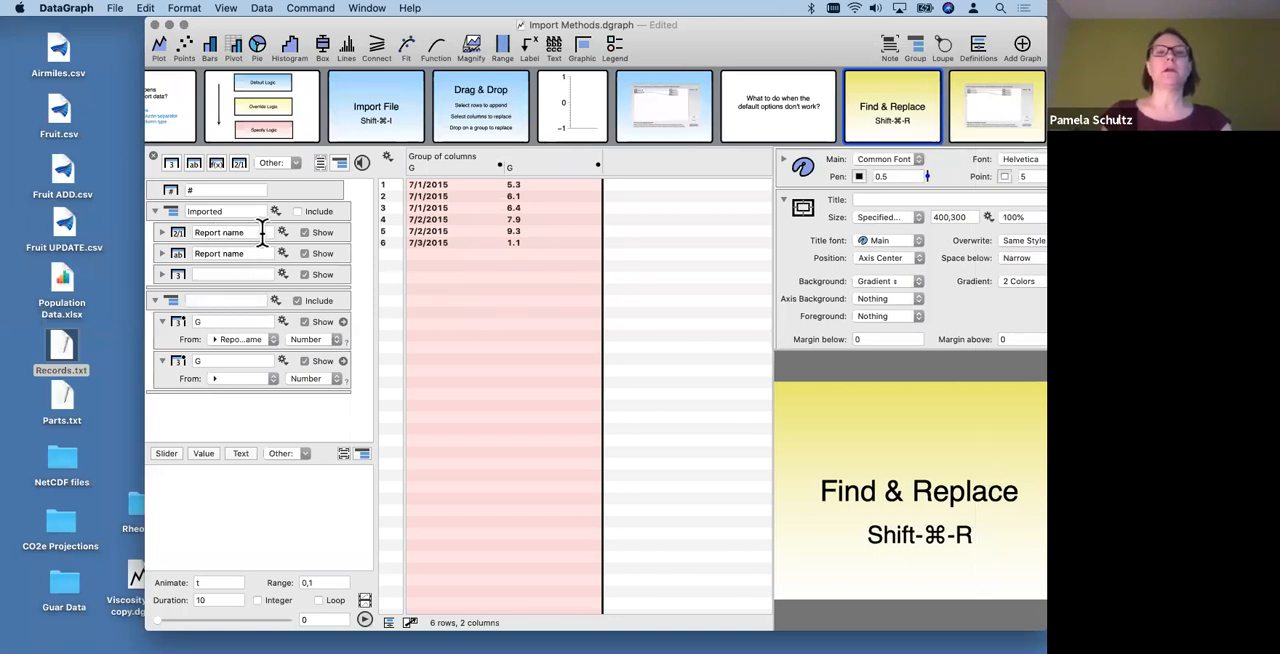
click(164, 211)
key(Delete)
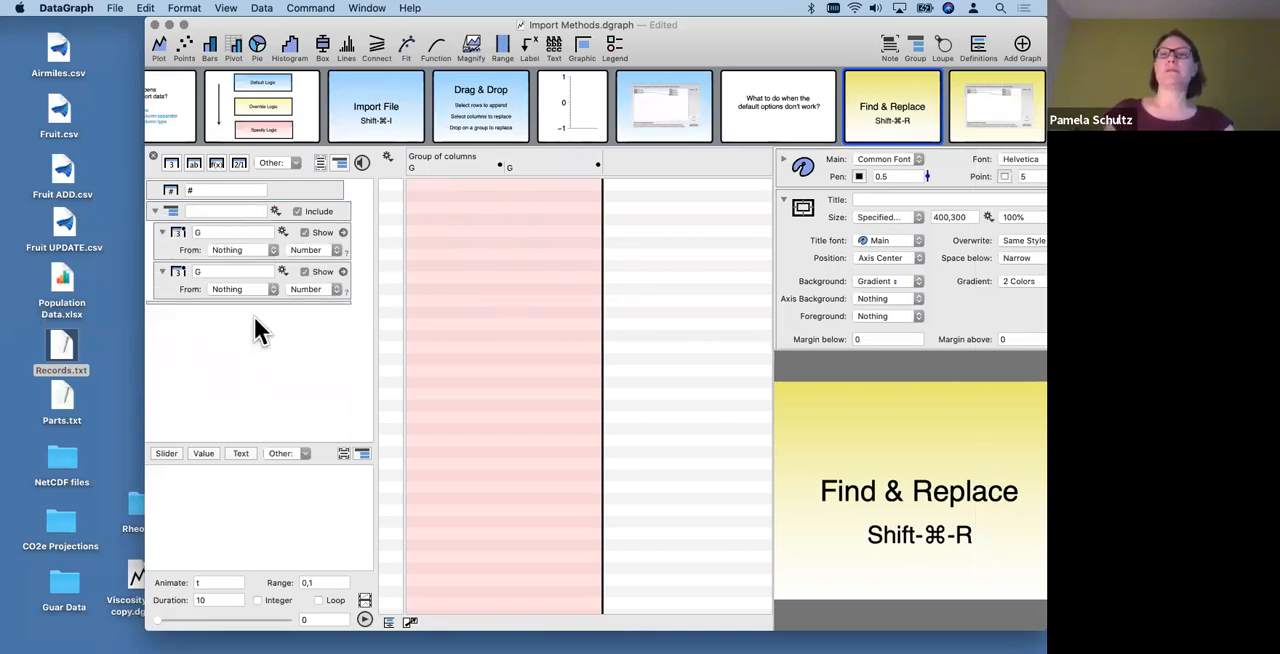
click(166, 213)
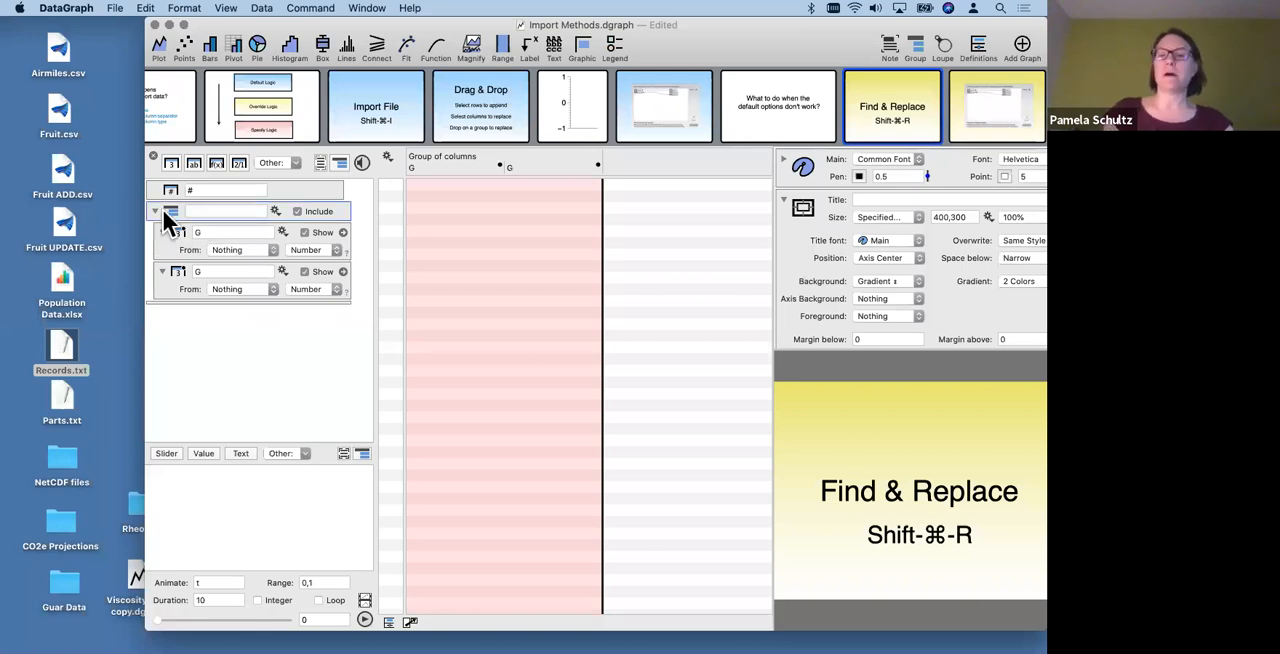
key(Delete)
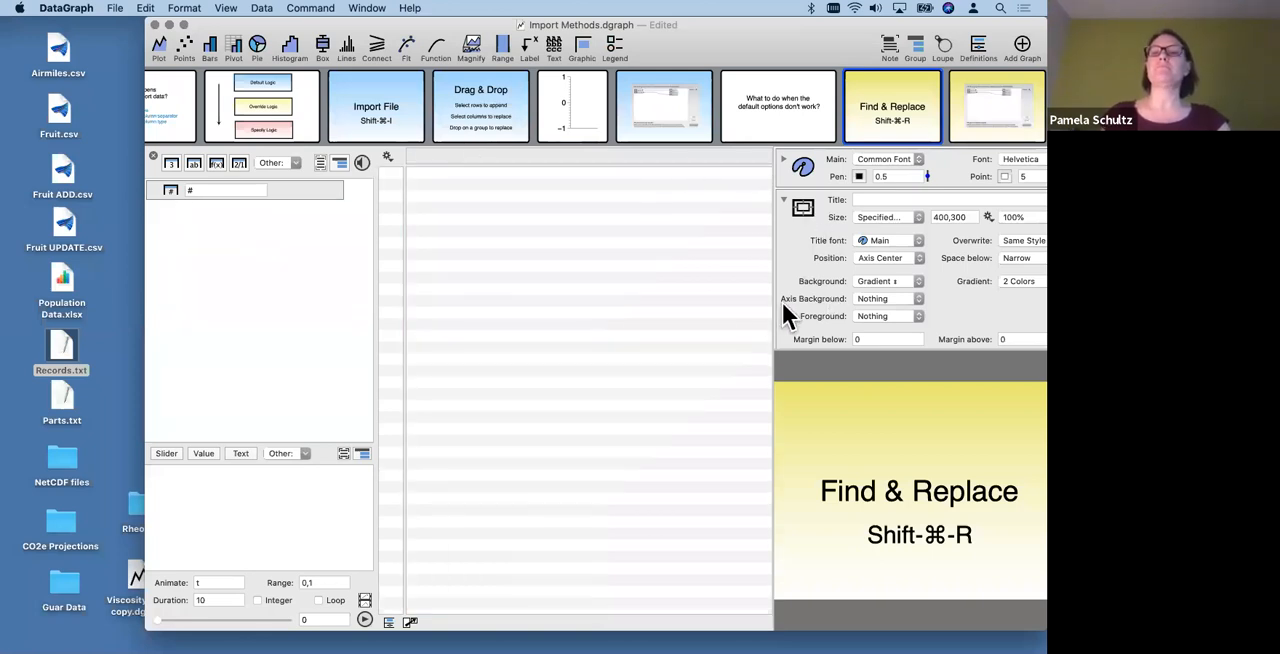
- Enlarge the graph area and go through the slides from Find & Replace and Copy & Paste to the Paste Special dialog example
drag(773, 288, 598, 288)
scroll(925, 106, right, 5)
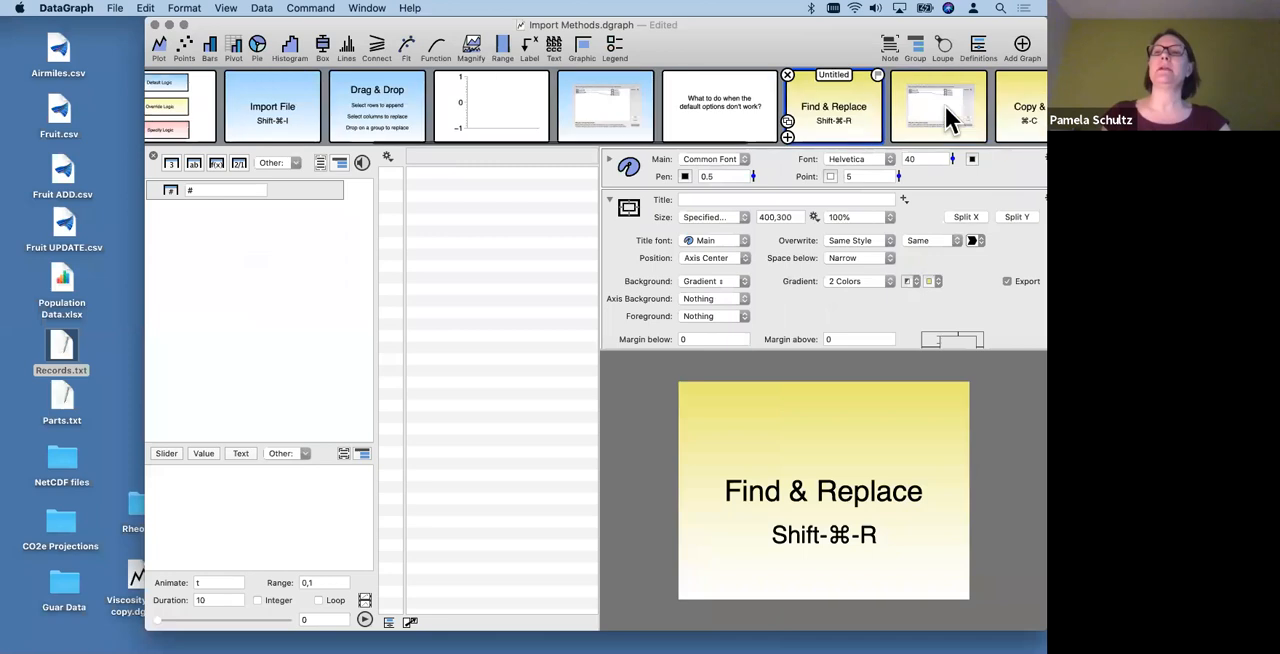
click(795, 105)
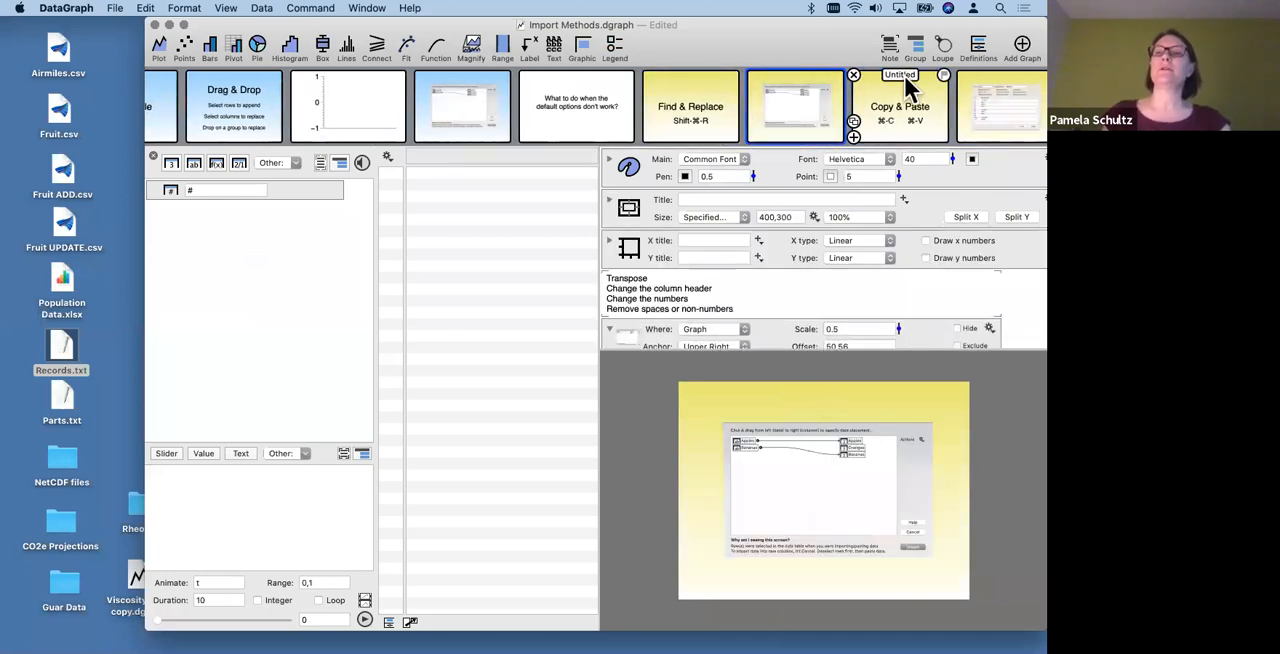
click(870, 125)
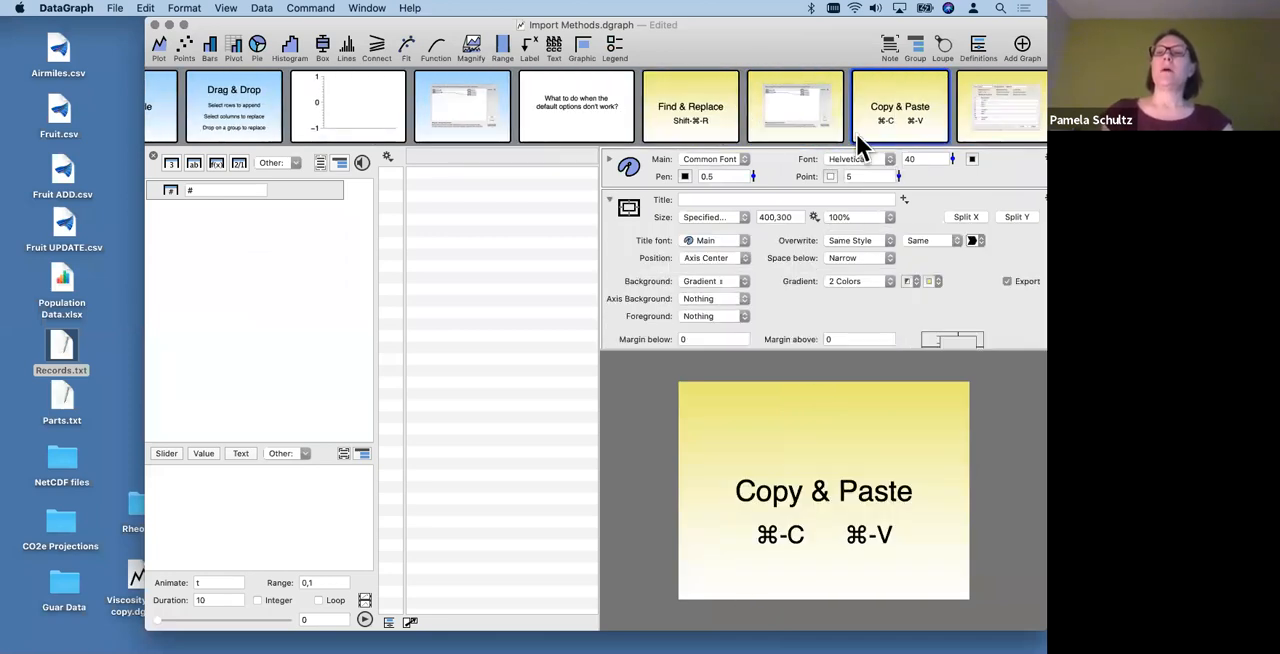
scroll(748, 115, right, 5)
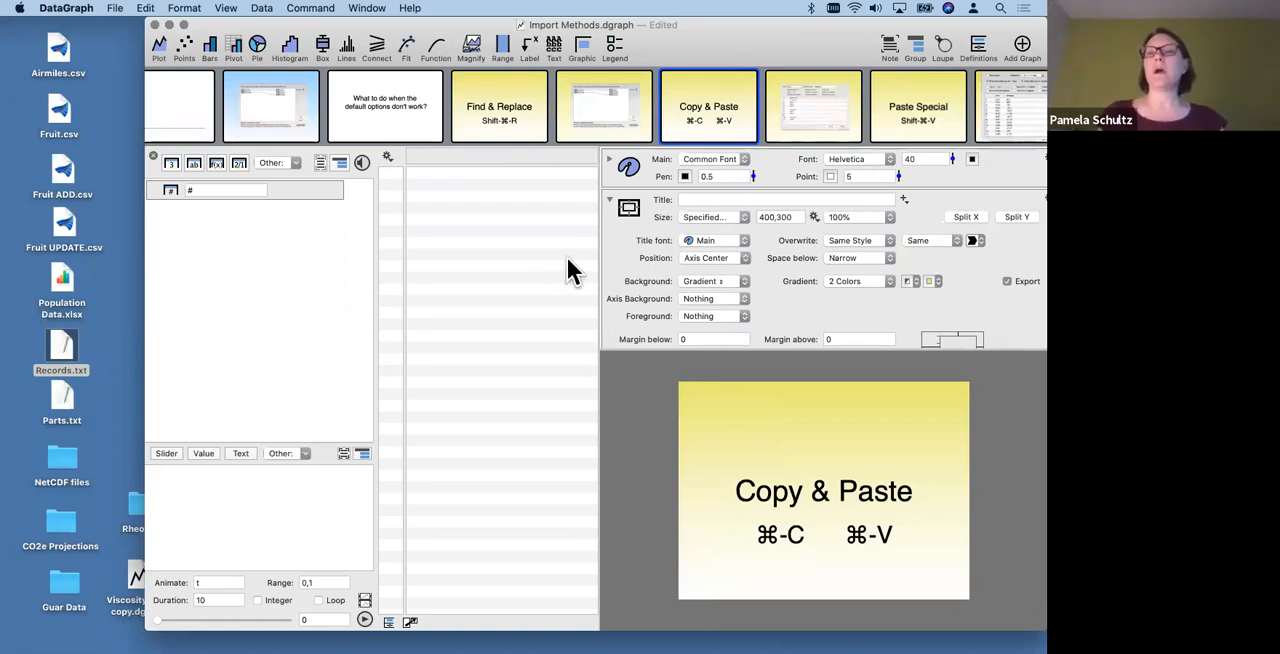
click(800, 120)
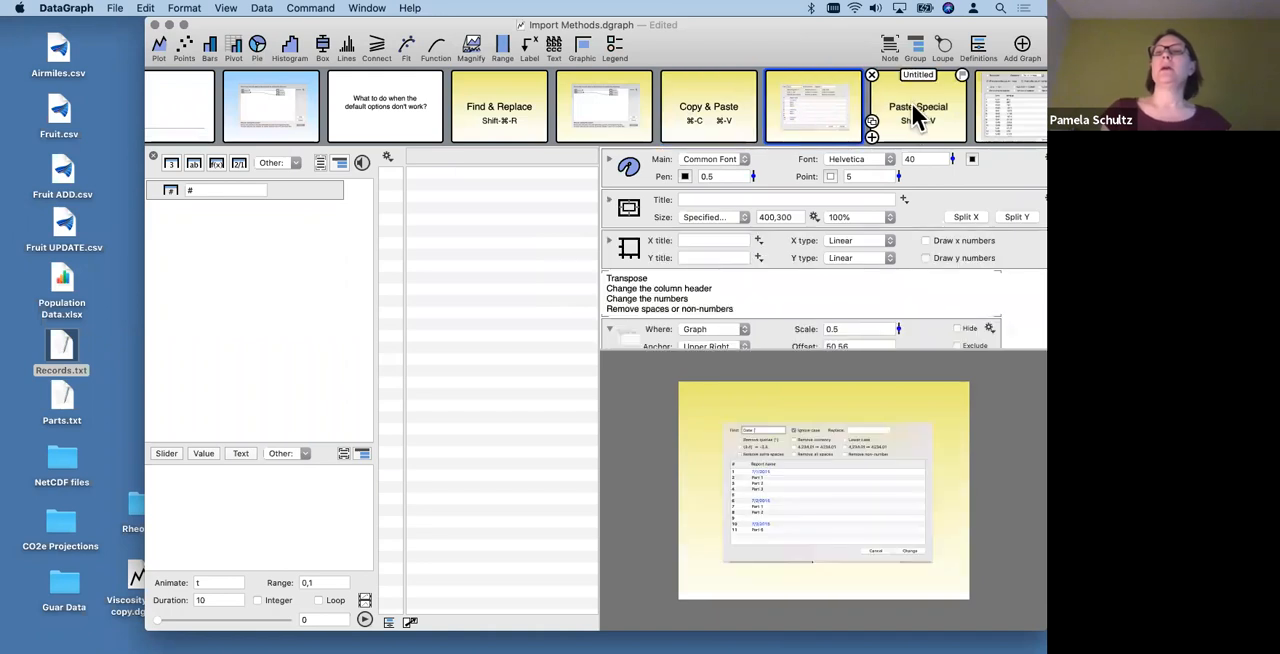
click(913, 115)
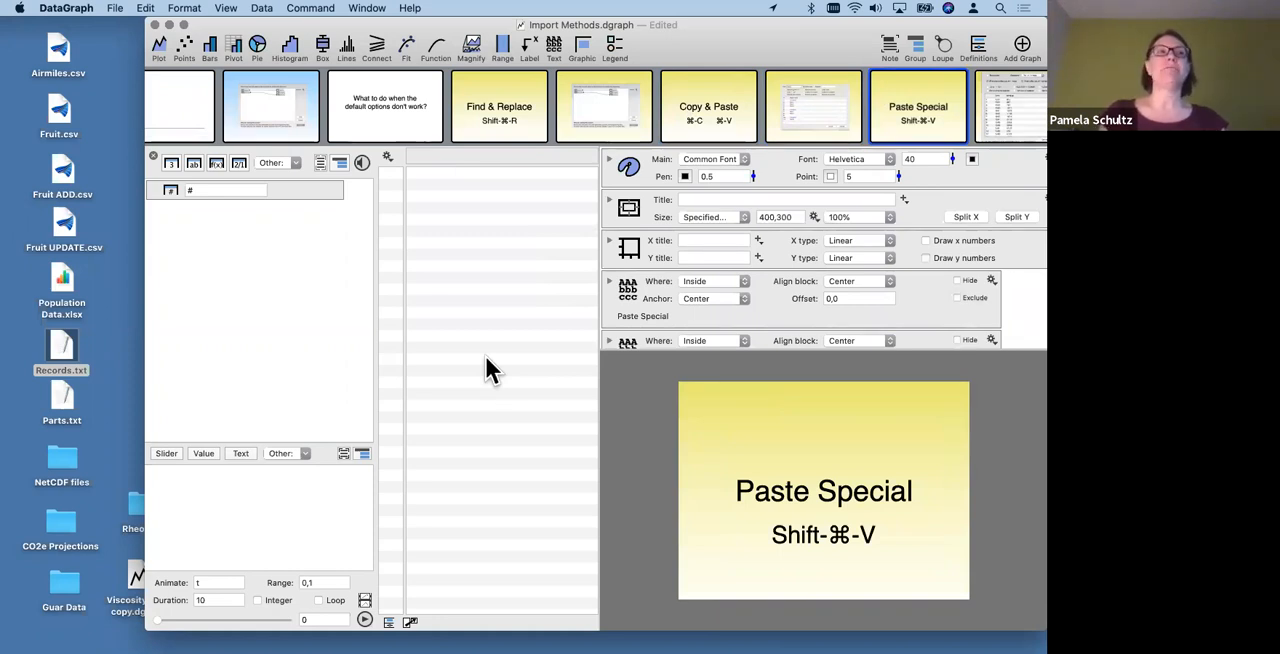
click(1001, 99)
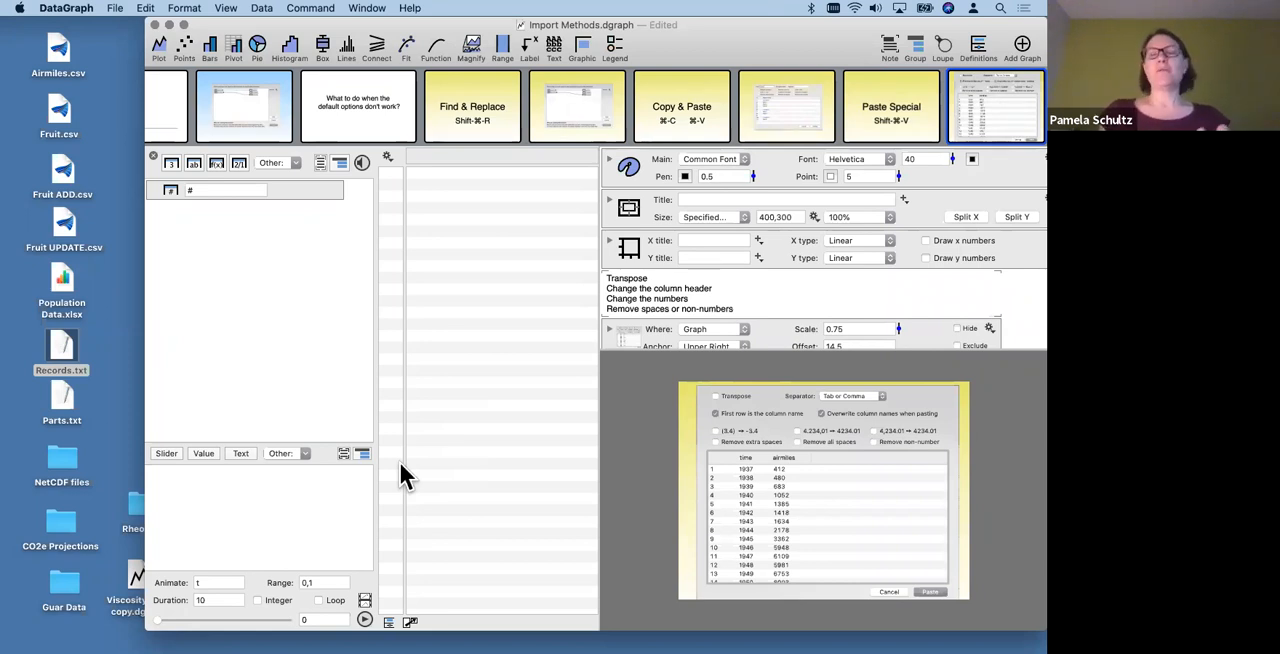
scroll(917, 114, right, 2)
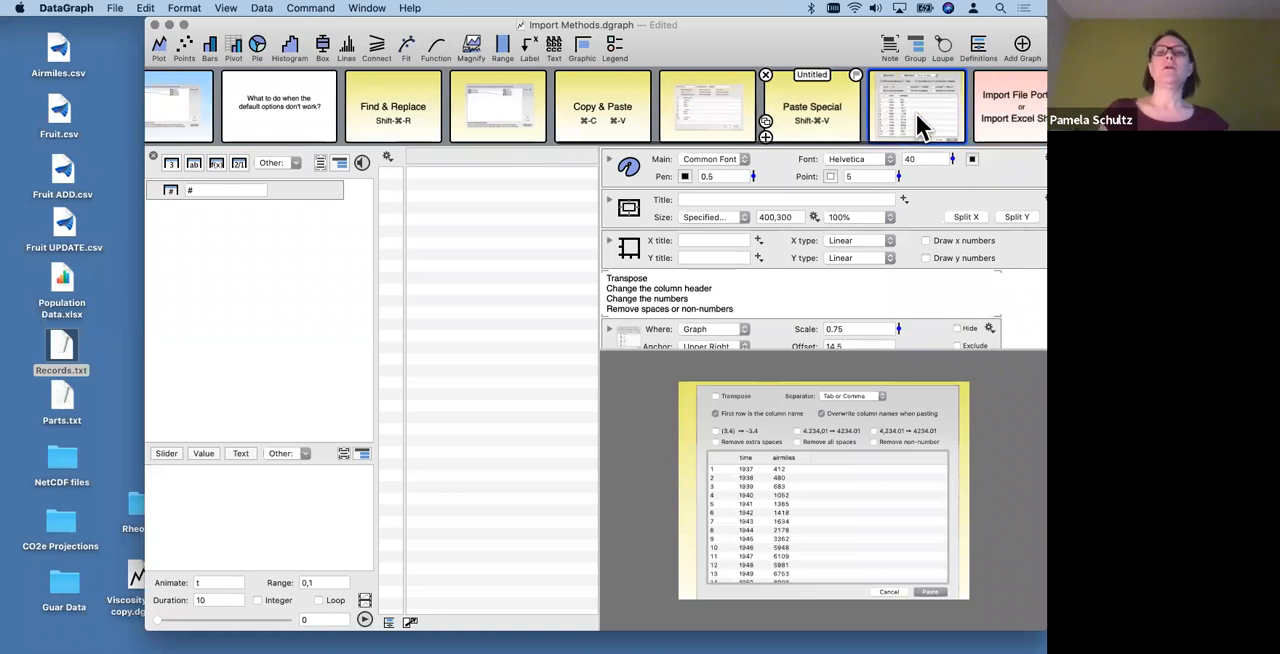
scroll(917, 114, right, 1)
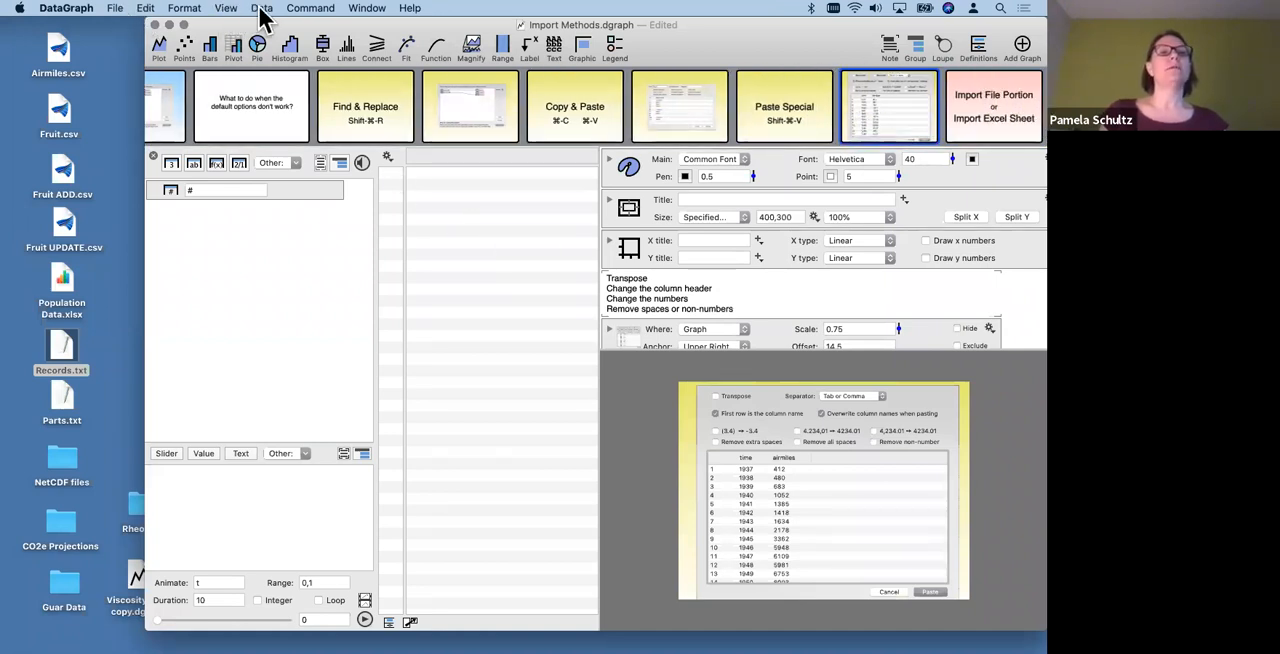
- Look up Paste Special among the editing commands and revisit its title slide and dialog example slide
click(145, 12)
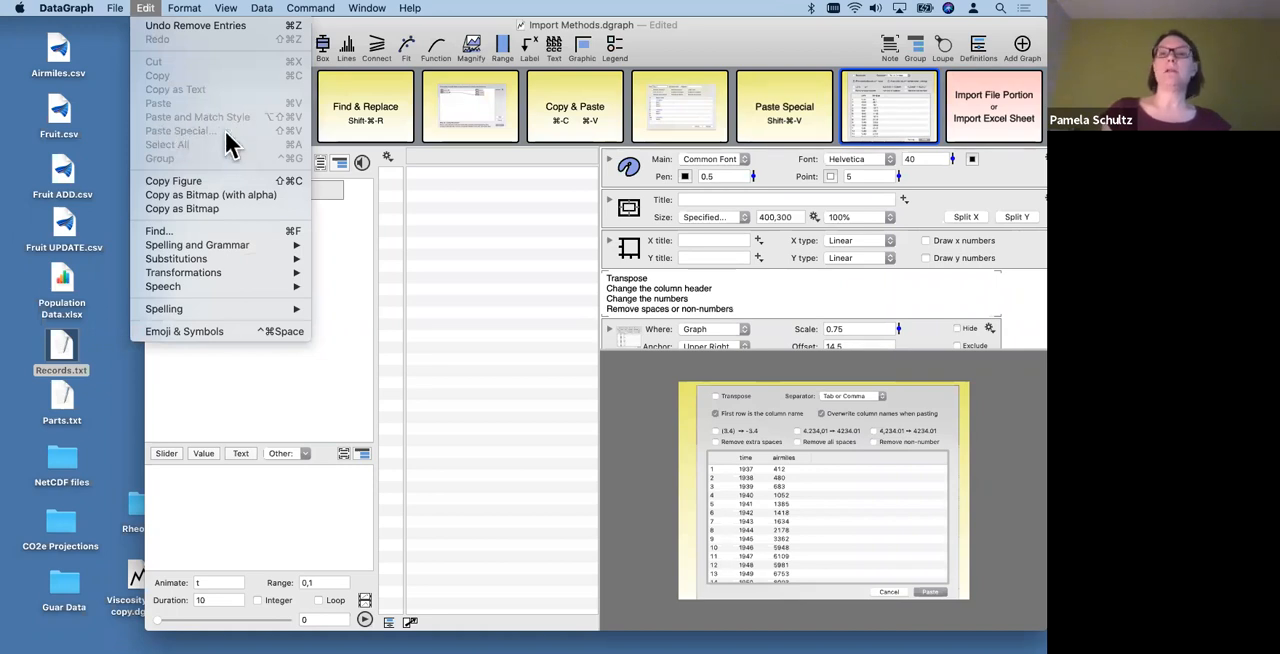
click(548, 228)
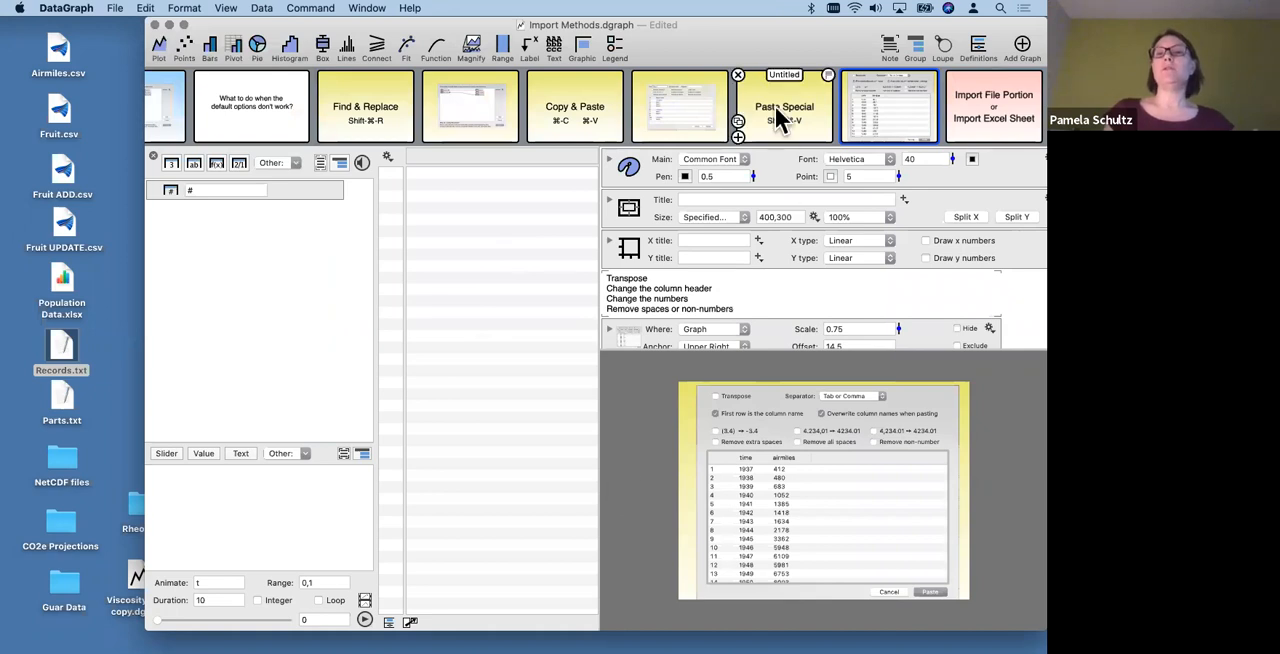
key(Left)
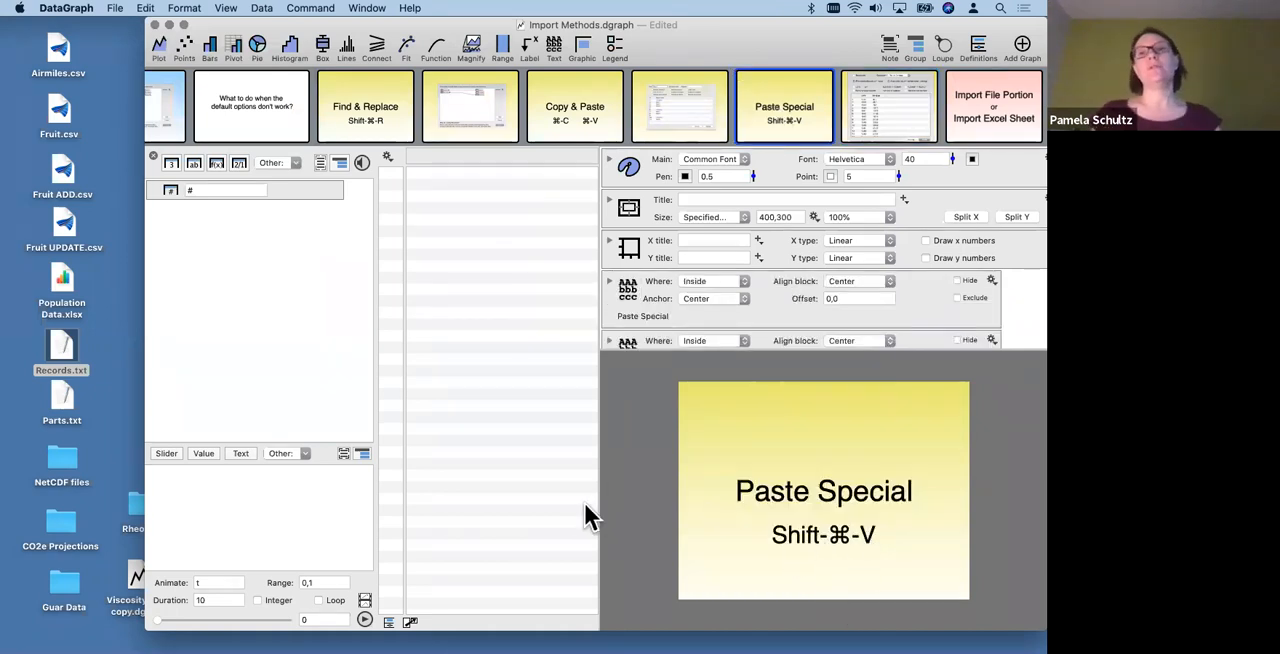
click(888, 87)
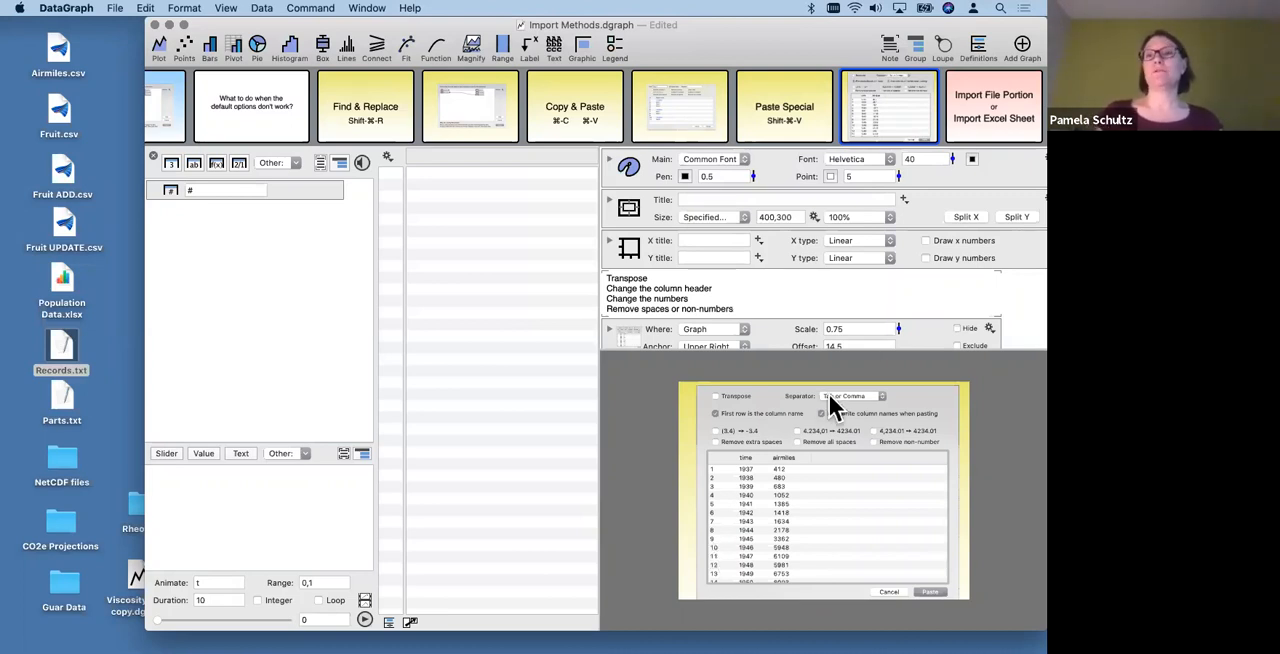
- Show the Import File Portion or Import Excel Sheet slide and look up both import commands for the data table
mouse_move(968, 130)
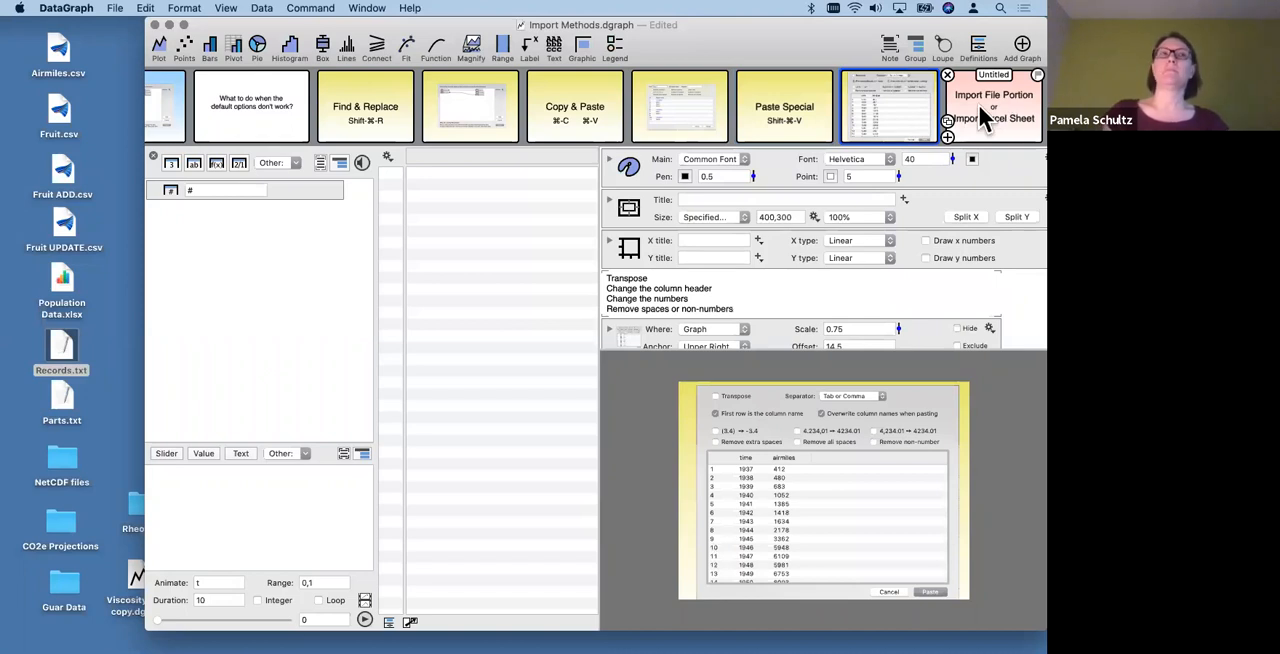
click(978, 104)
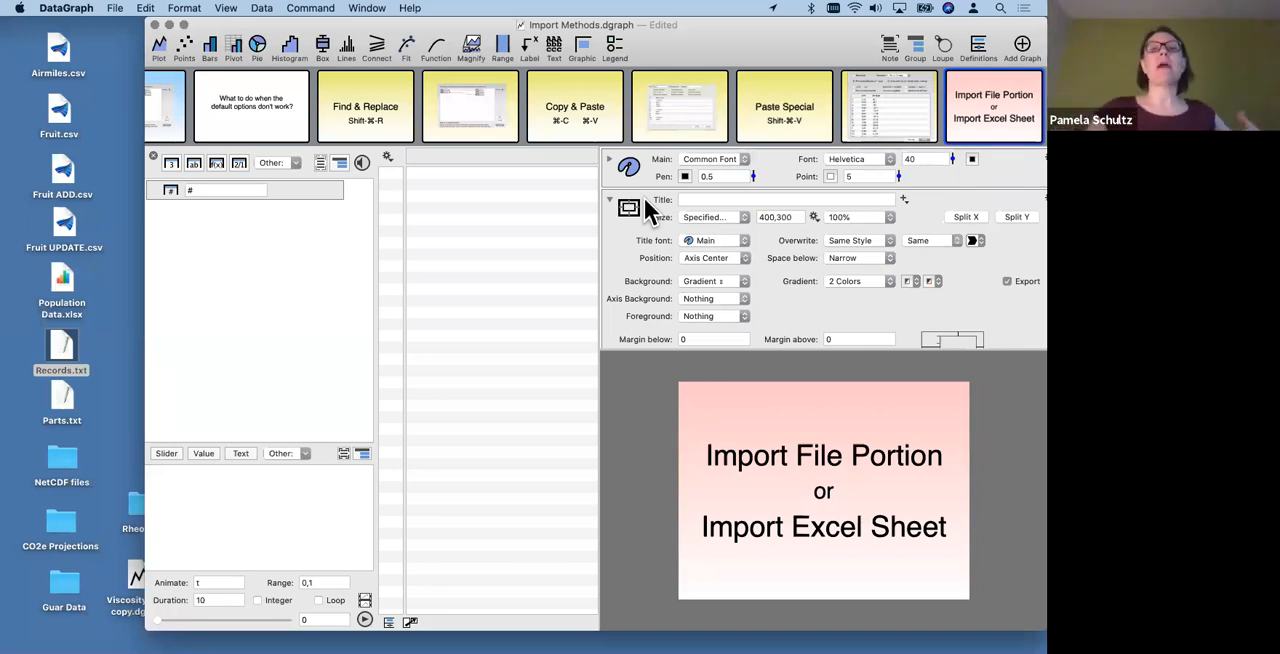
click(387, 156)
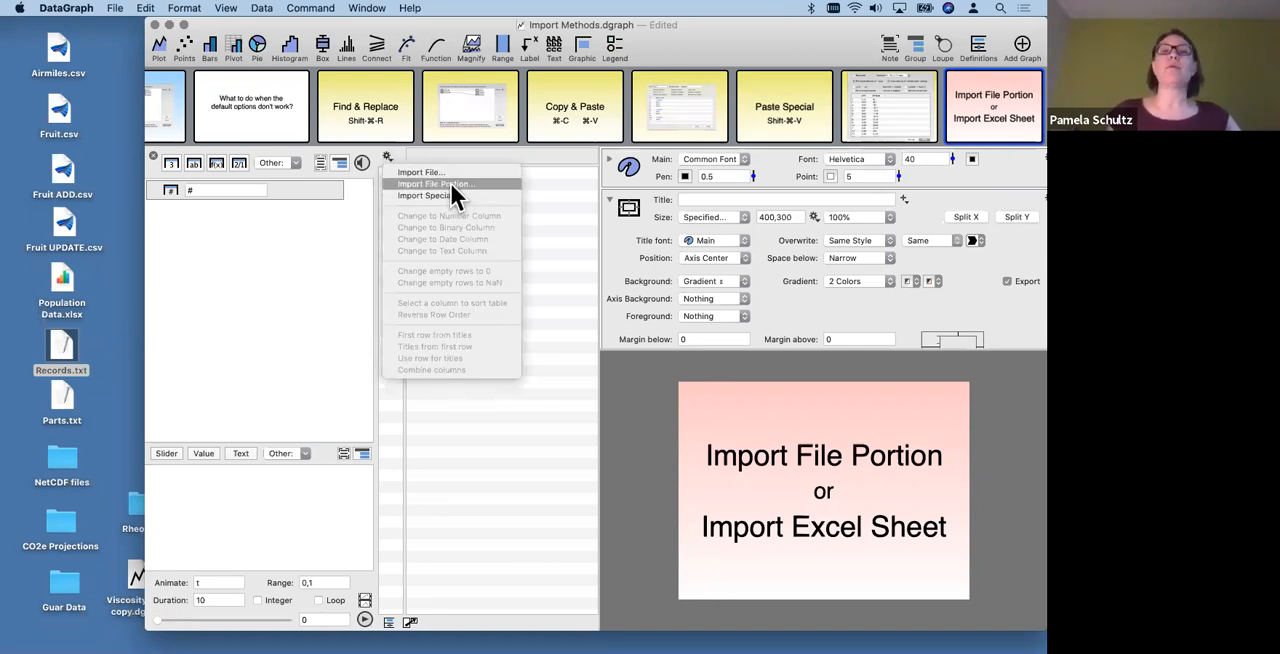
click(319, 7)
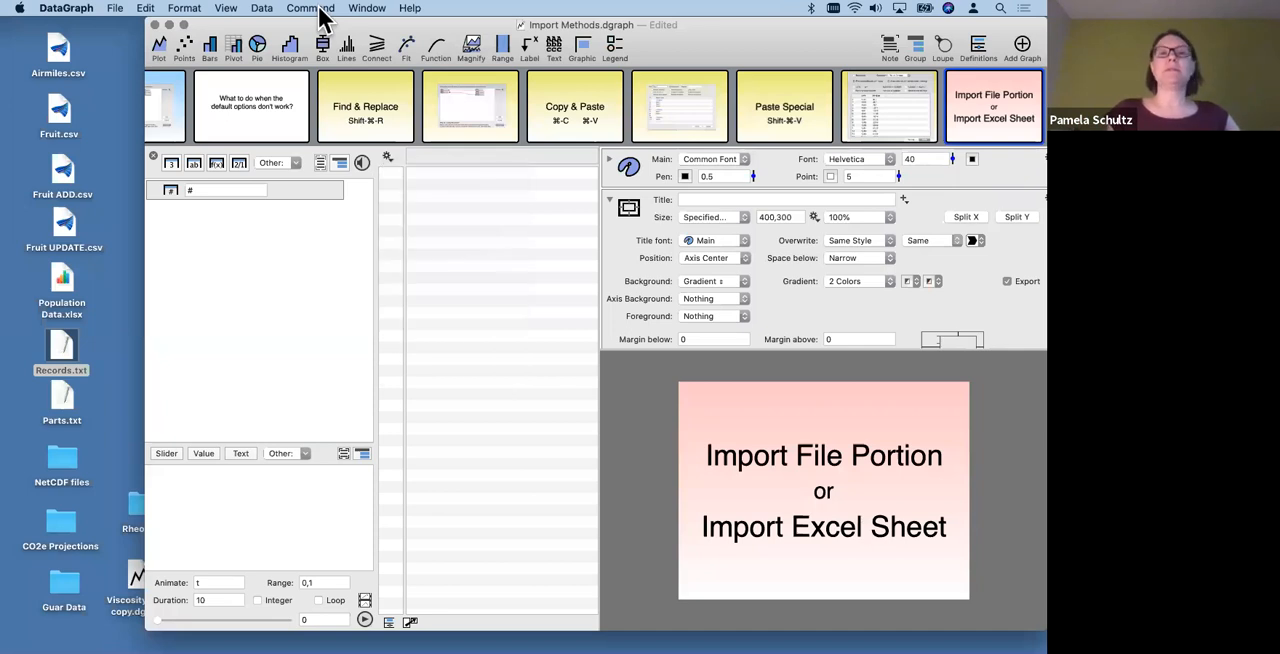
click(320, 8)
mouse_move(261, 7)
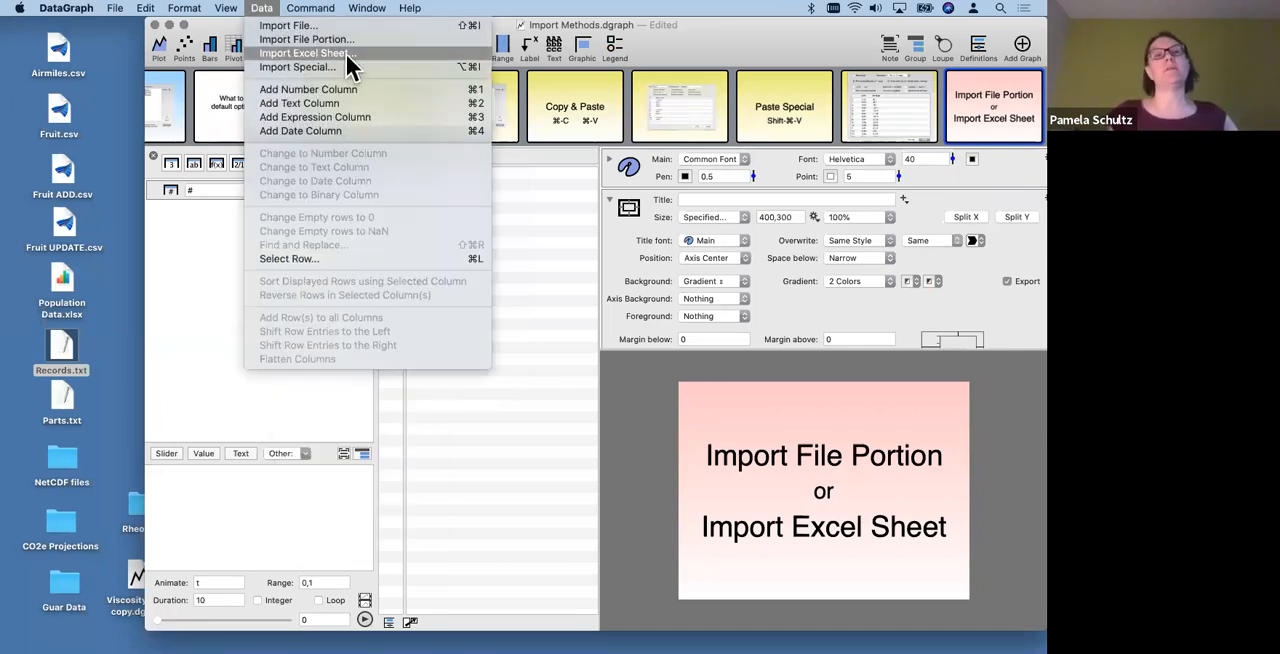
click(535, 206)
click(389, 157)
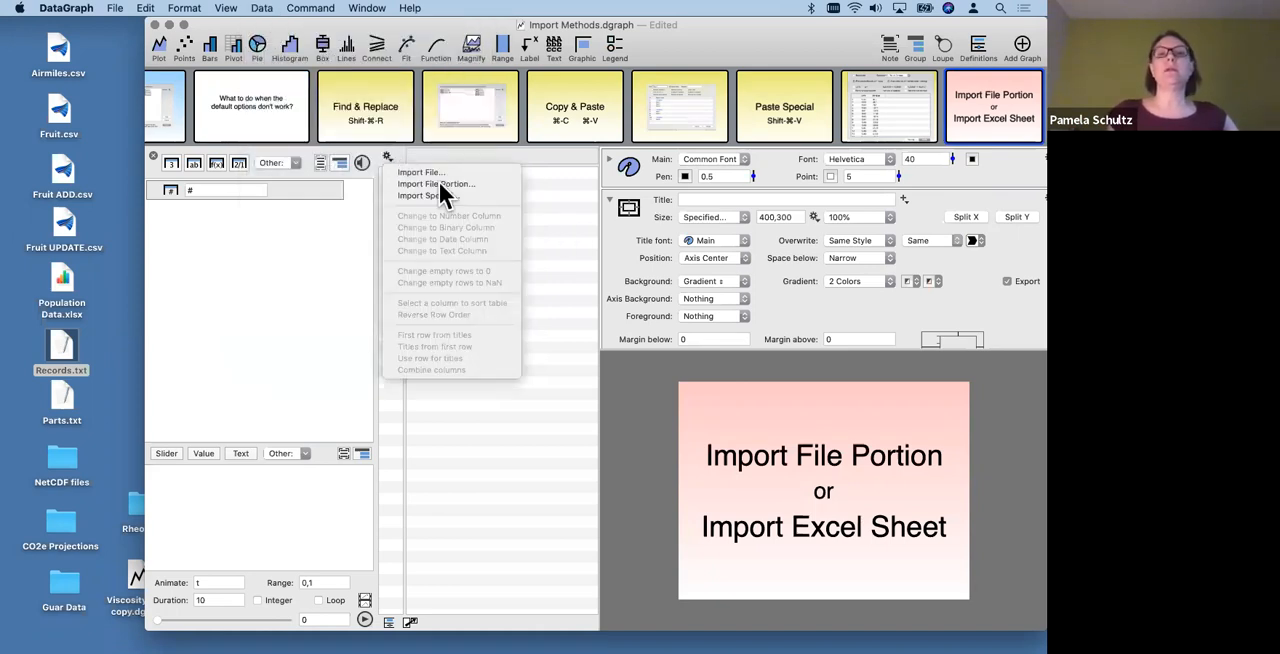
click(536, 249)
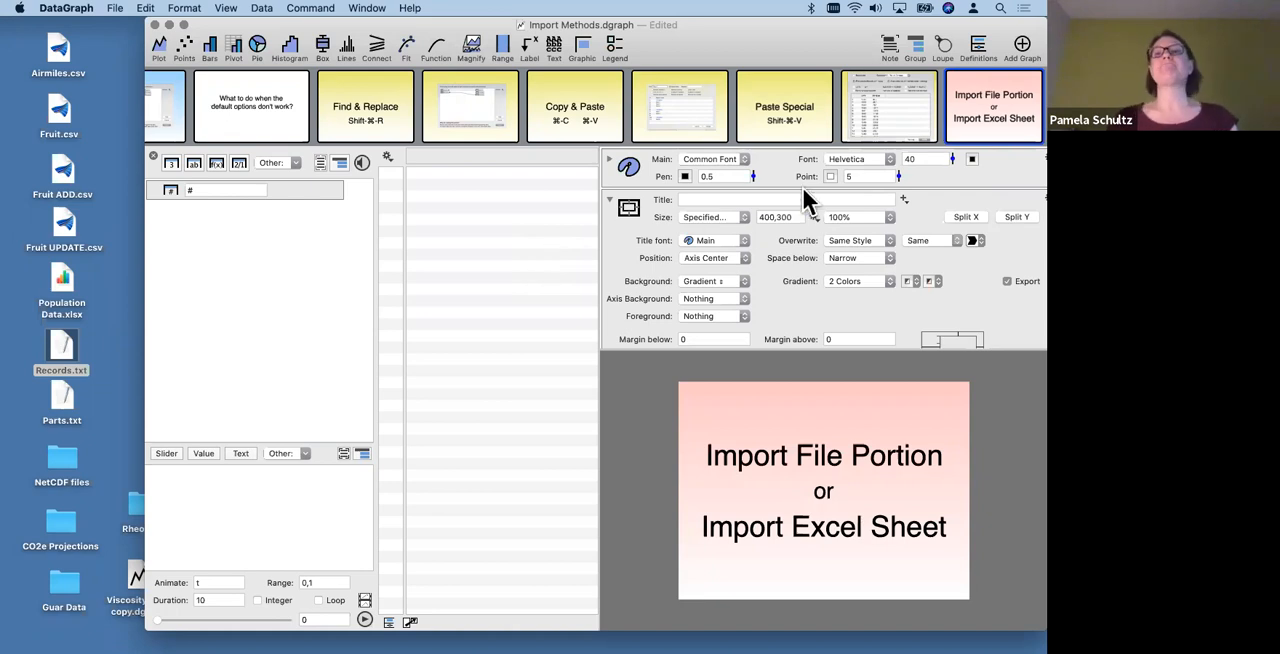
- Advance through the slide strip and show the Import Special slide
scroll(906, 116, right, 2)
scroll(890, 100, right, 2)
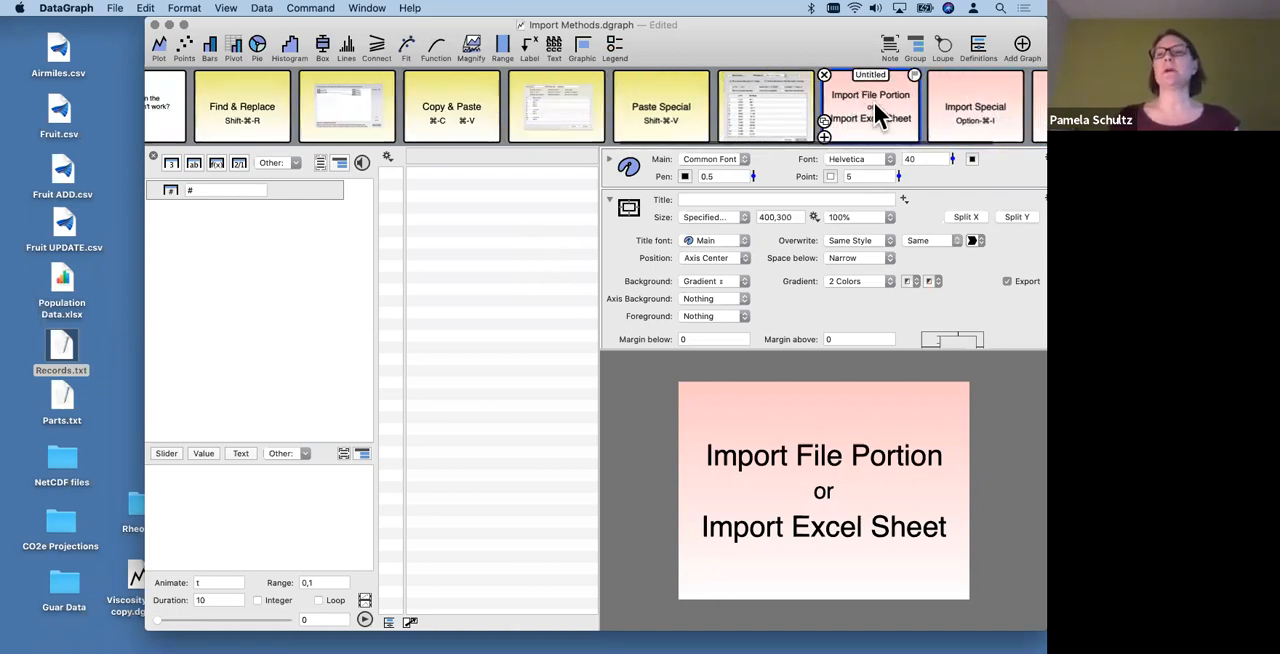
scroll(873, 100, right, 2)
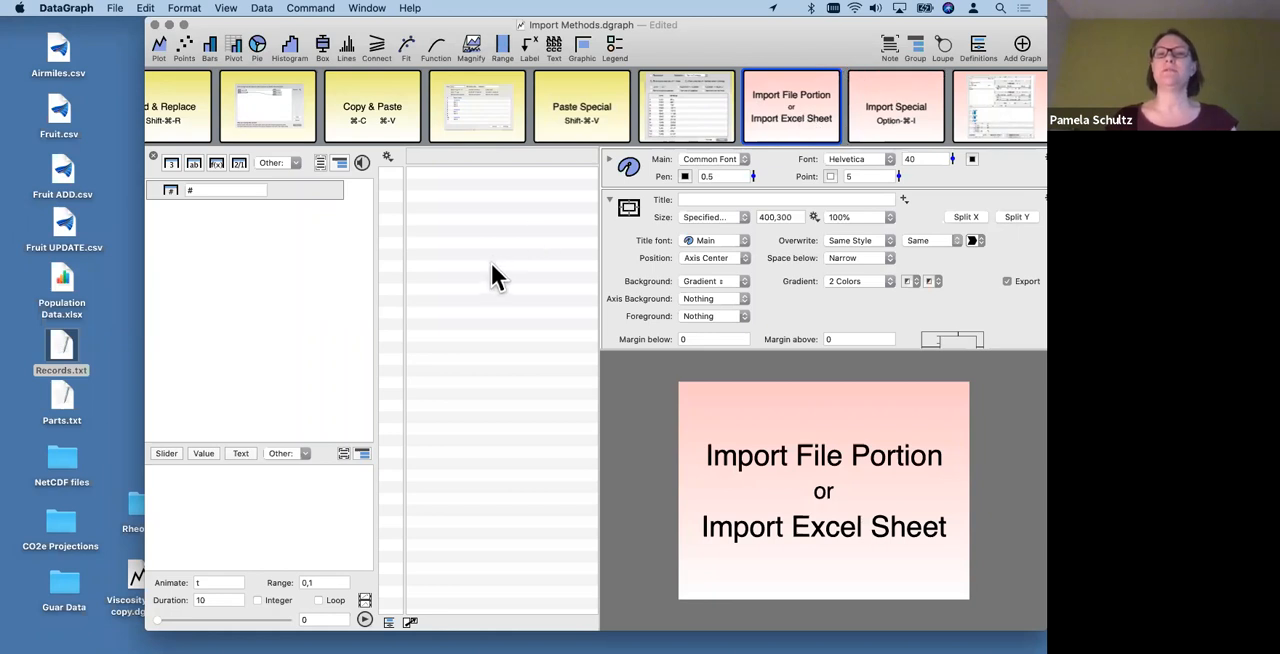
click(885, 103)
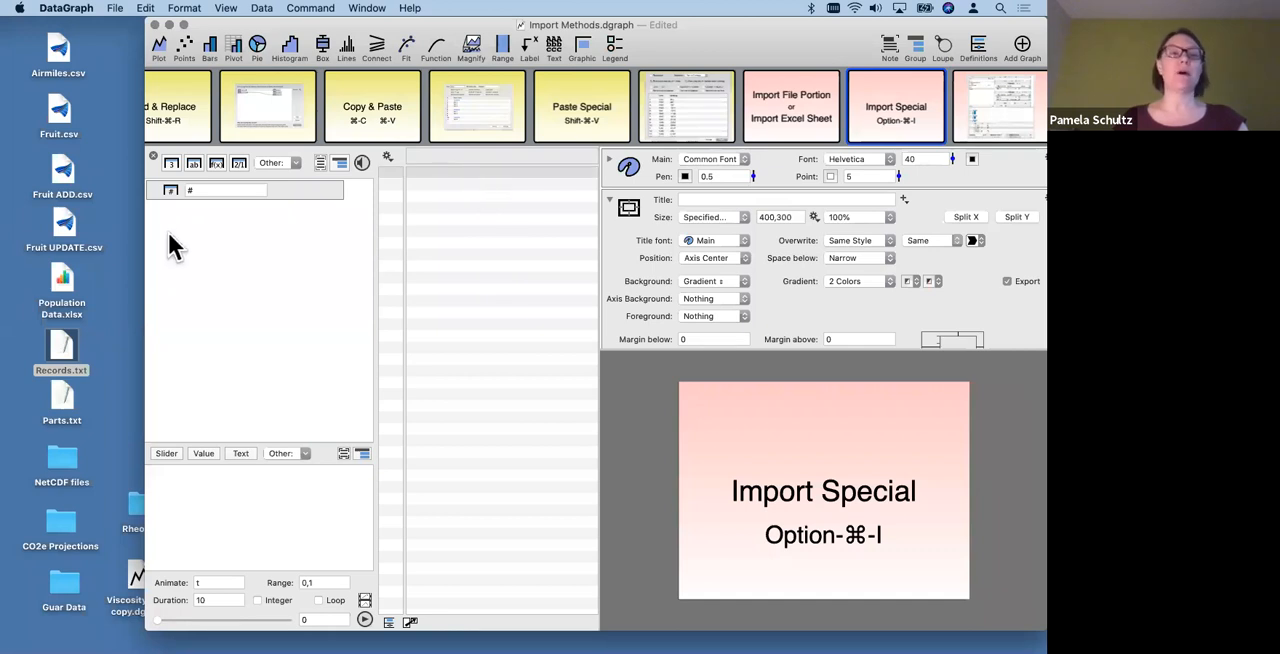
- Preview the contents of Records.txt on the desktop and close the preview
click(63, 341)
key(space)
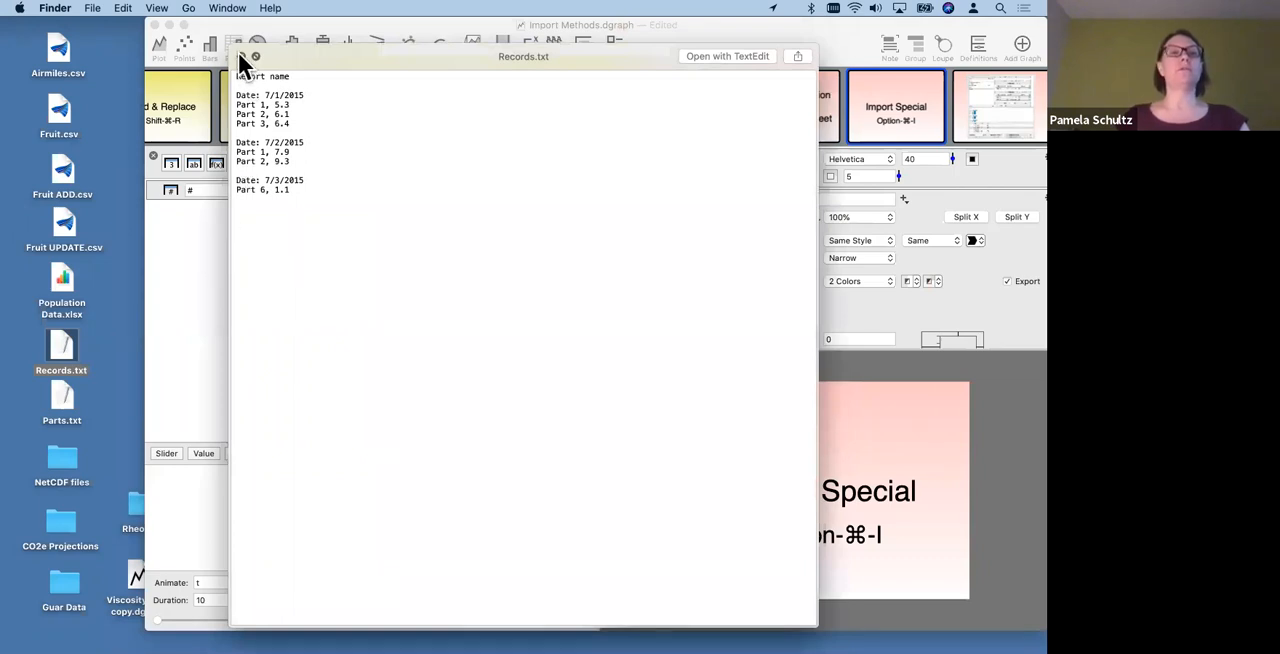
click(241, 56)
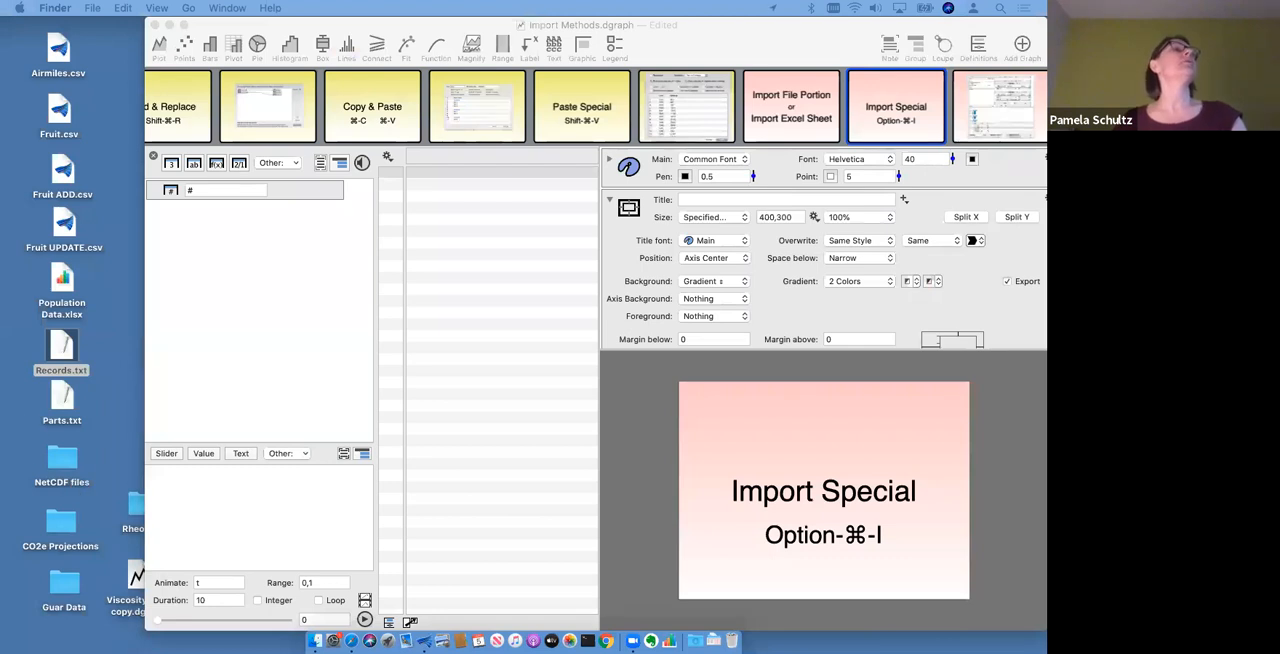
- Switch to Safari, open the DataGraph community's Knowledge Base and look over its article categories
drag(0, 140, 252, 6)
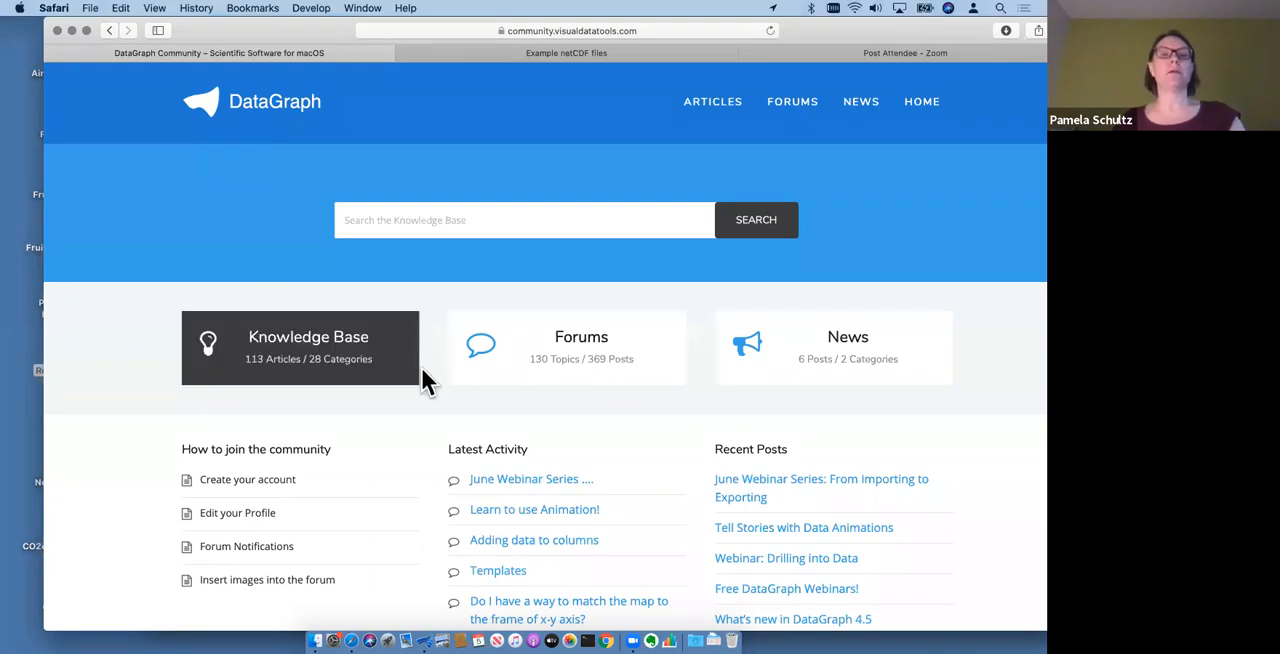
click(355, 368)
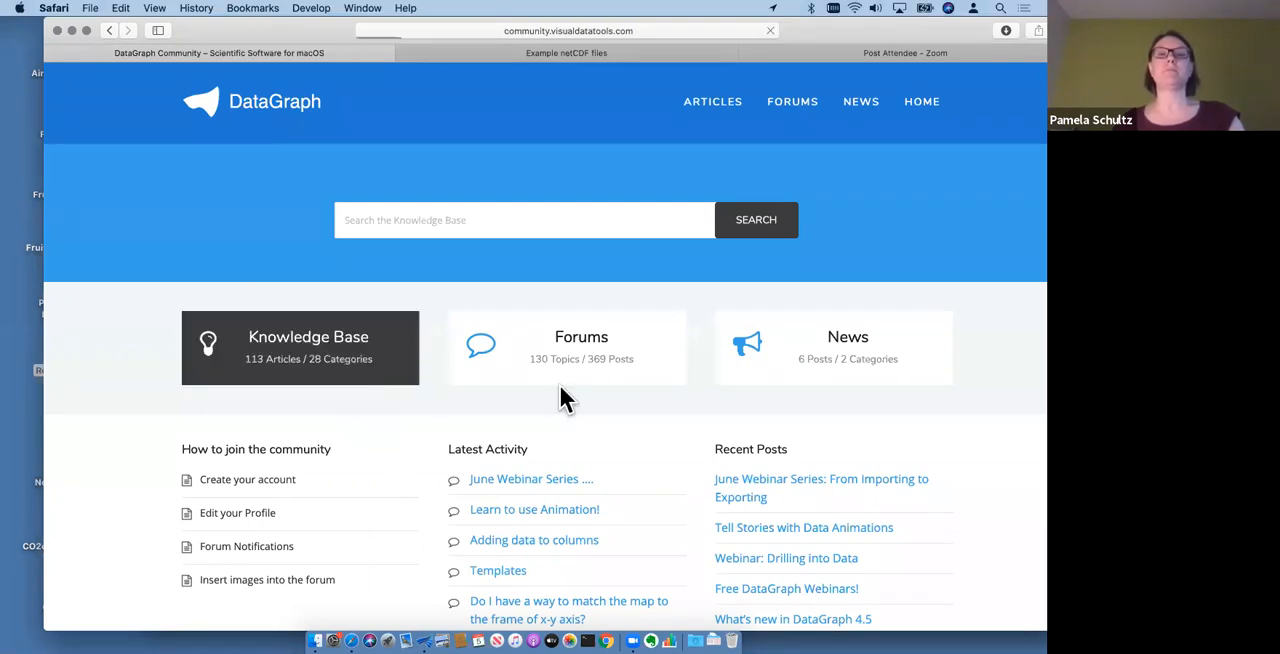
scroll(699, 410, down, 4)
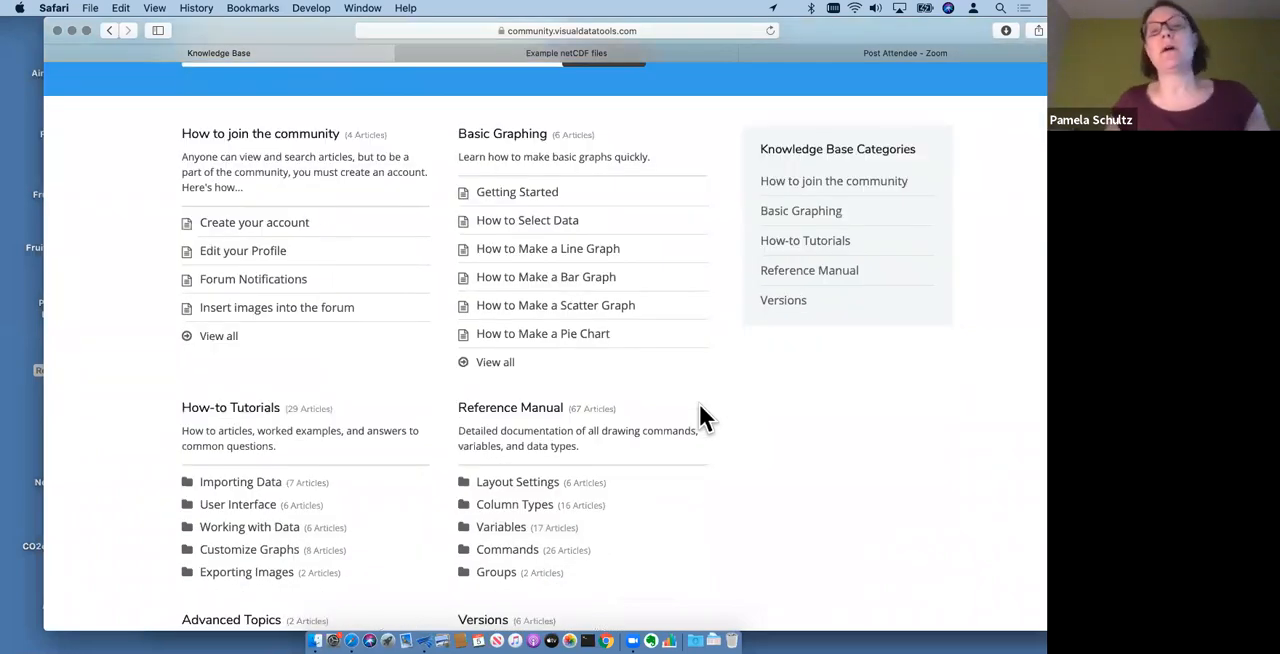
scroll(716, 434, up, 2)
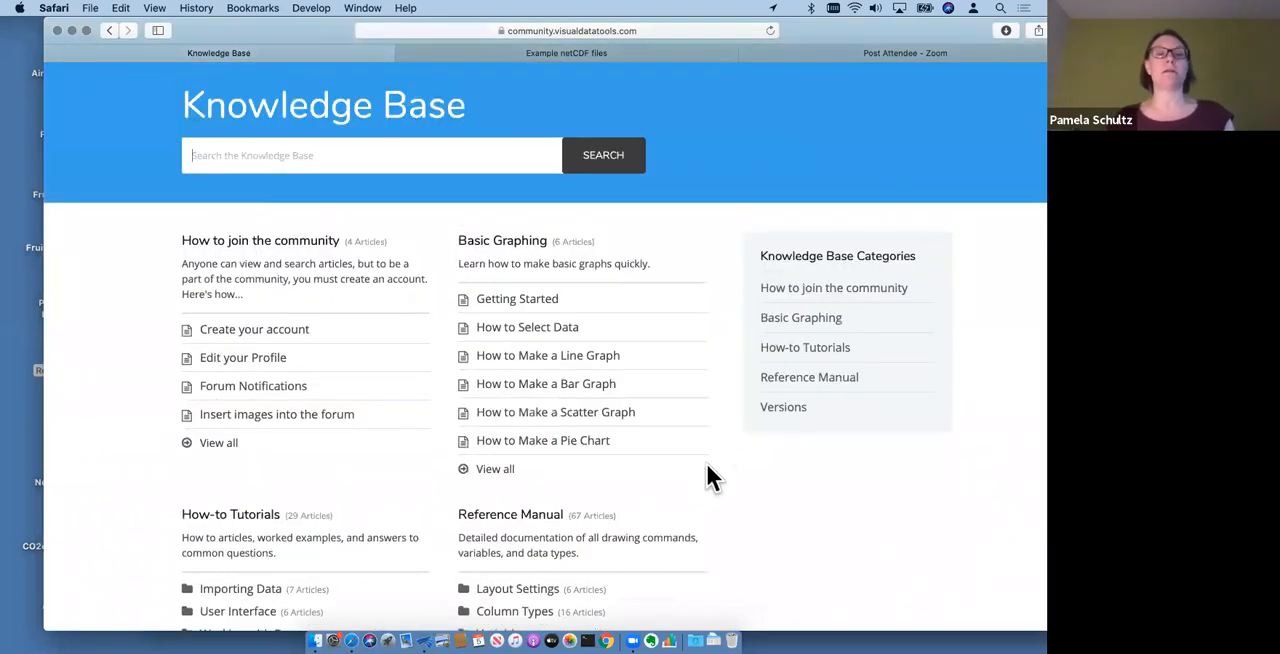
scroll(711, 463, up, 1)
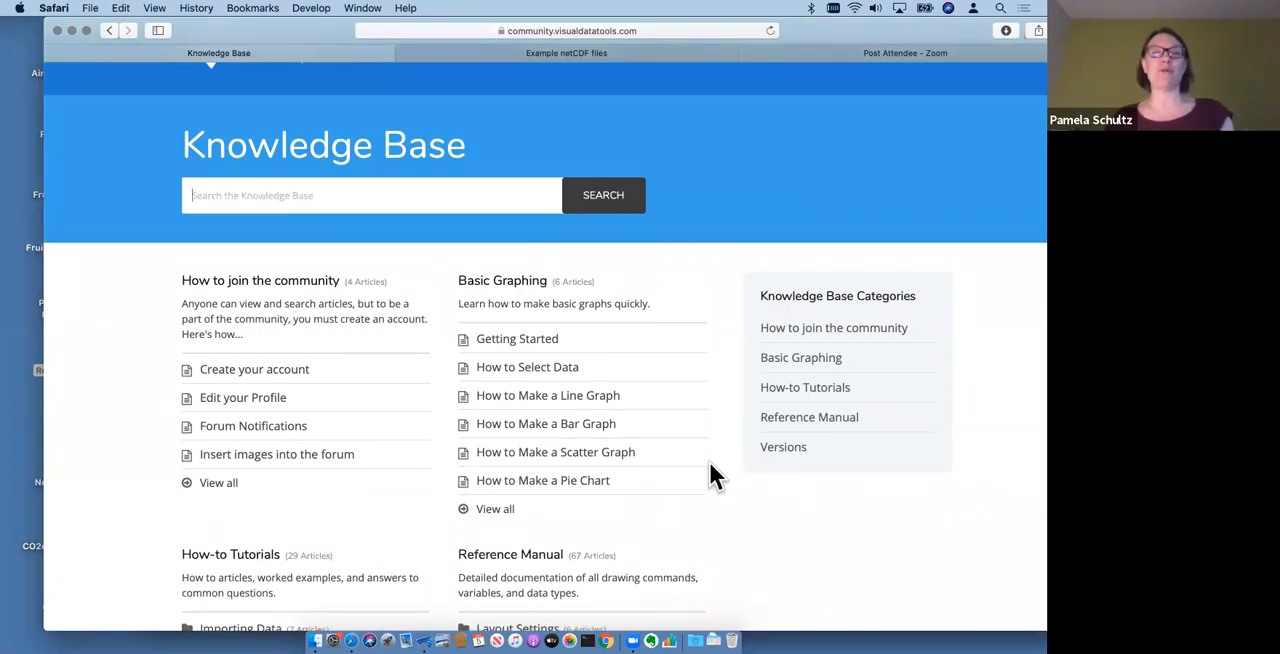
scroll(709, 470, up, 2)
scroll(703, 452, down, 2)
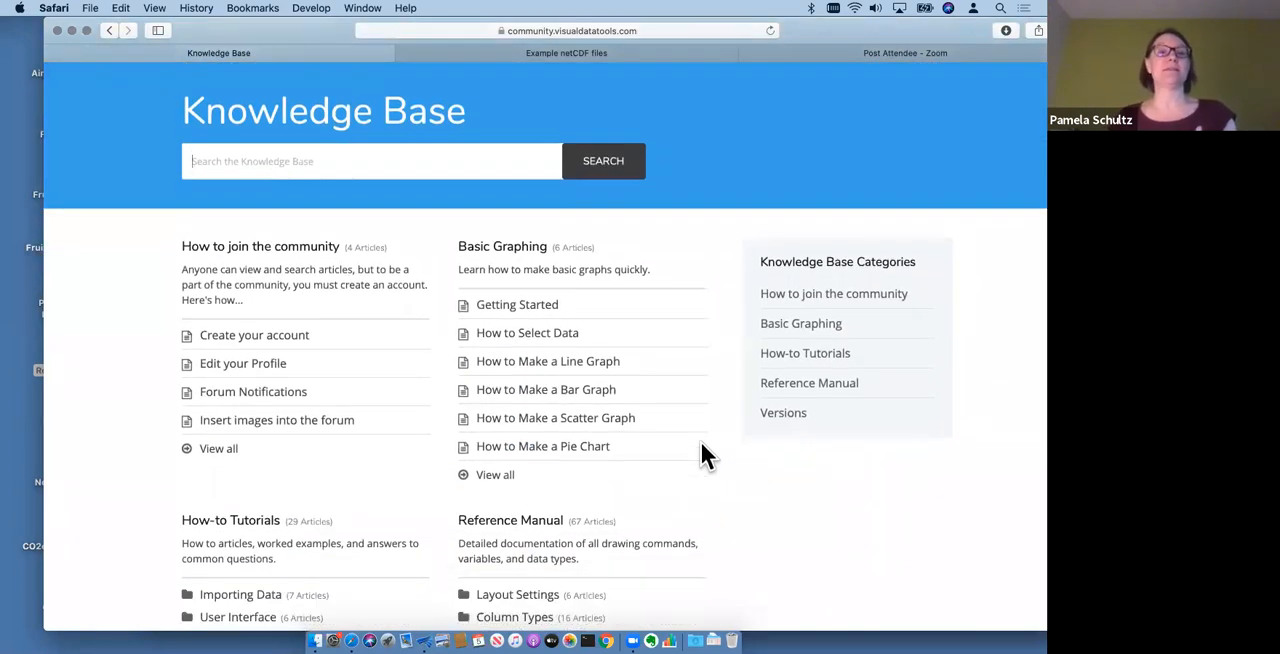
scroll(701, 452, down, 3)
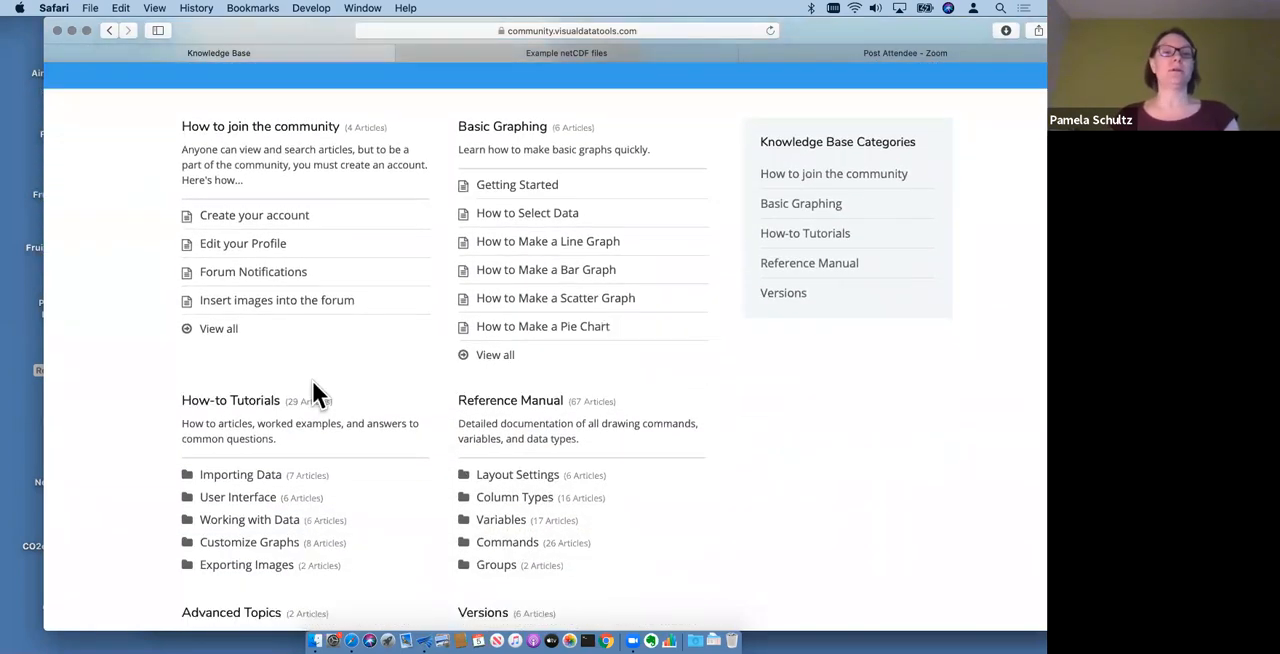
scroll(358, 398, down, 2)
scroll(357, 400, up, 5)
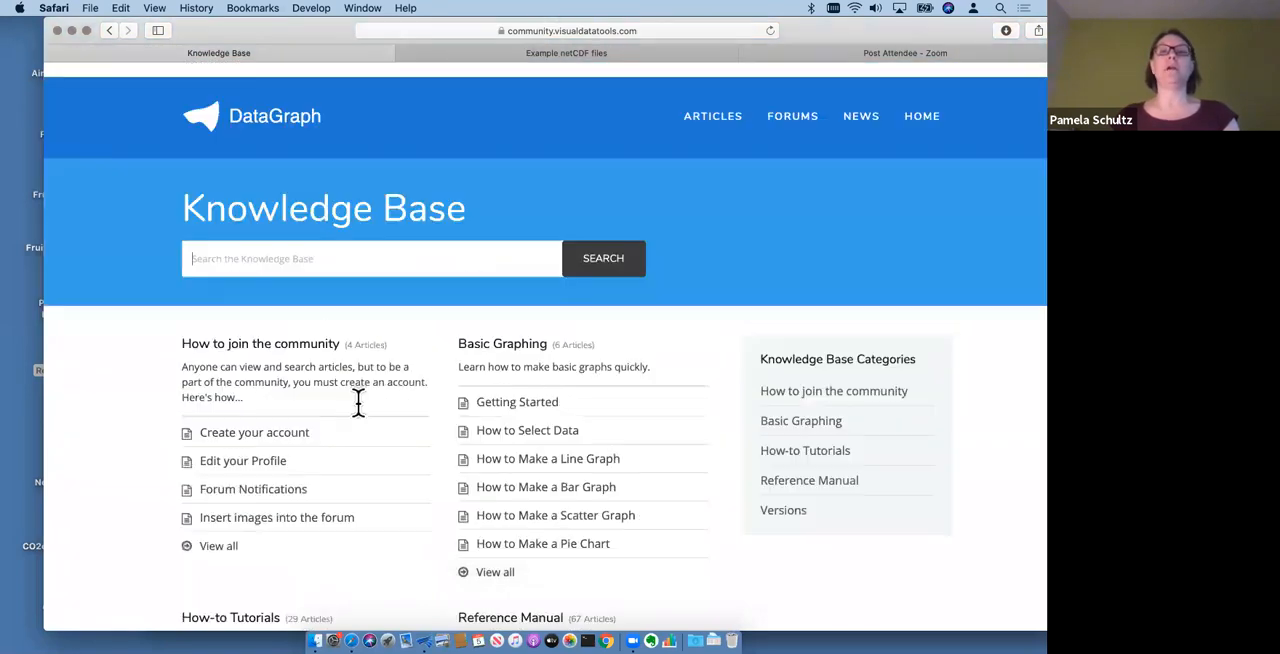
- View the Importing Data articles with the Import Special examples, and put the browser window away
scroll(359, 493, down, 8)
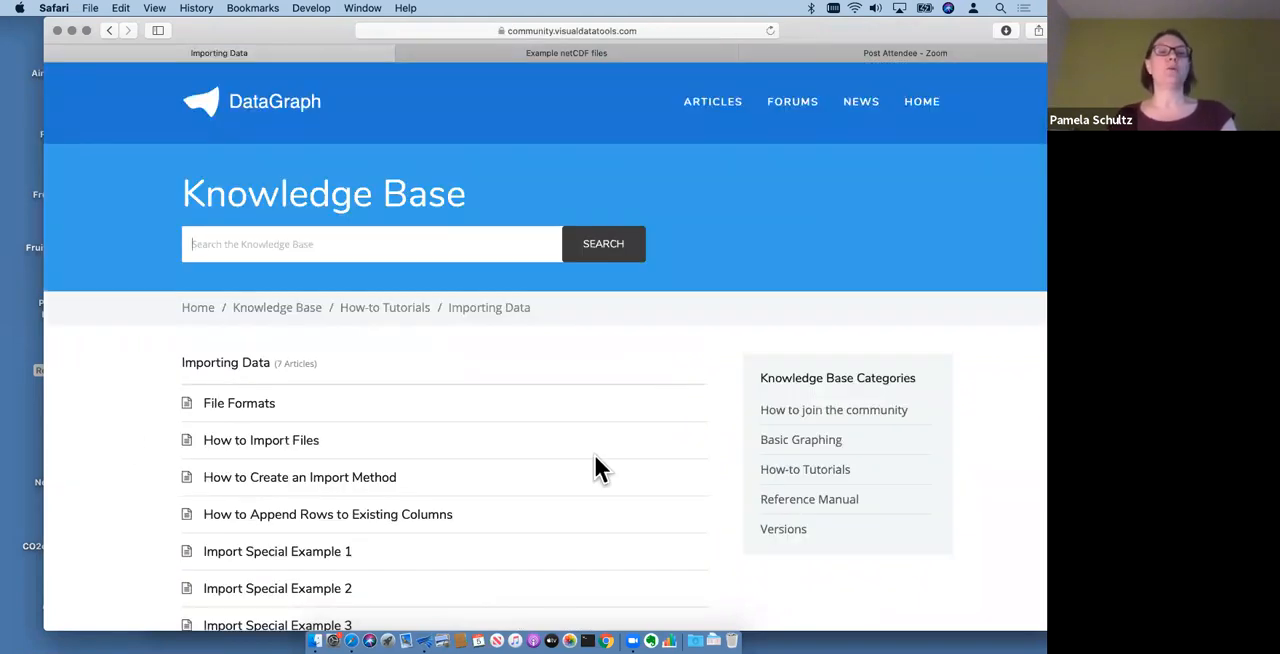
scroll(600, 455, down, 2)
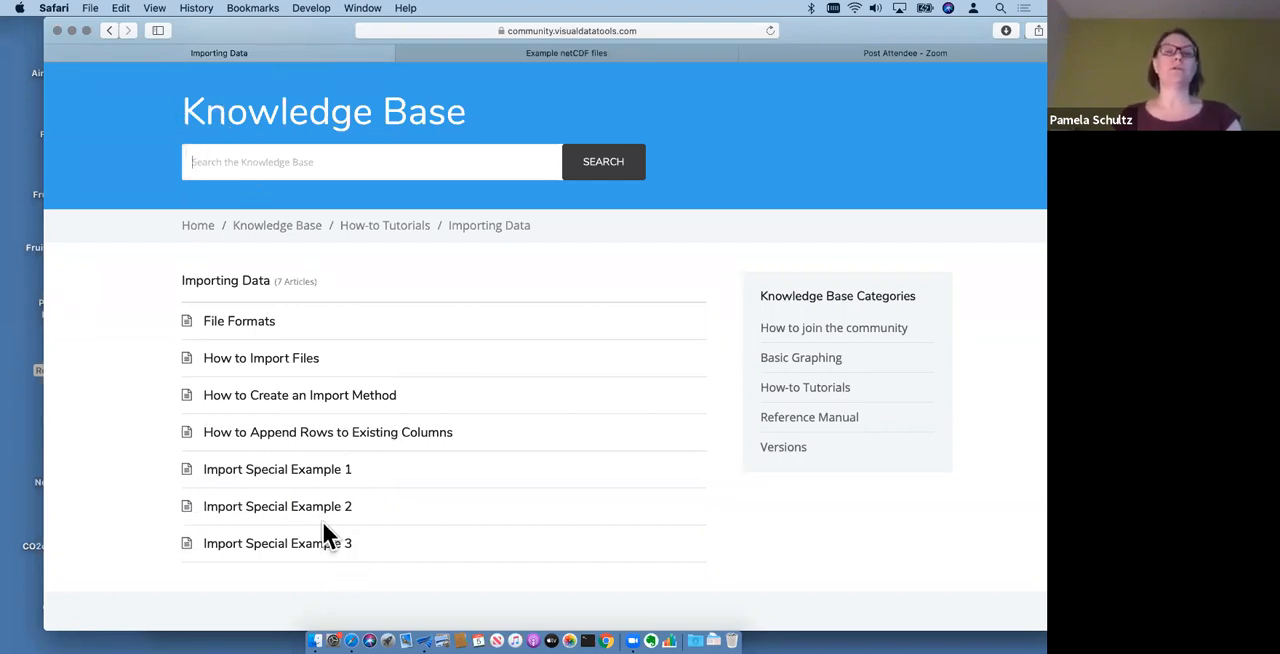
click(72, 30)
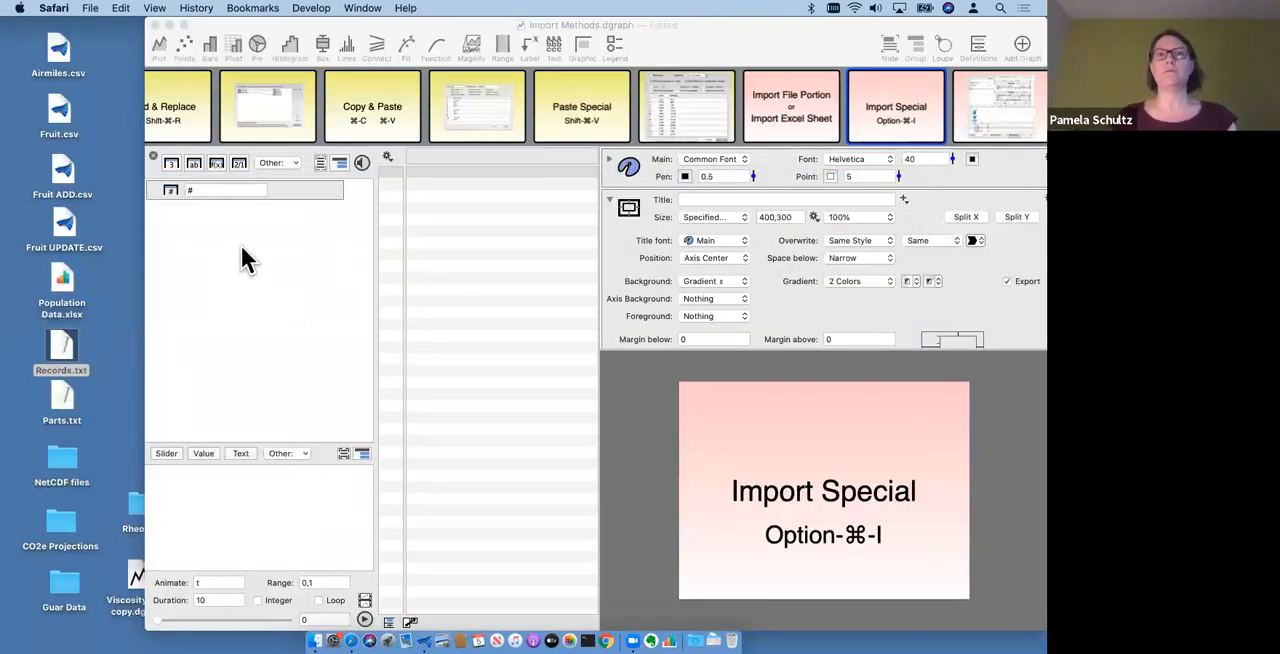
- Start an Import Special in DataGraph using Records.txt from the Desktop
click(387, 158)
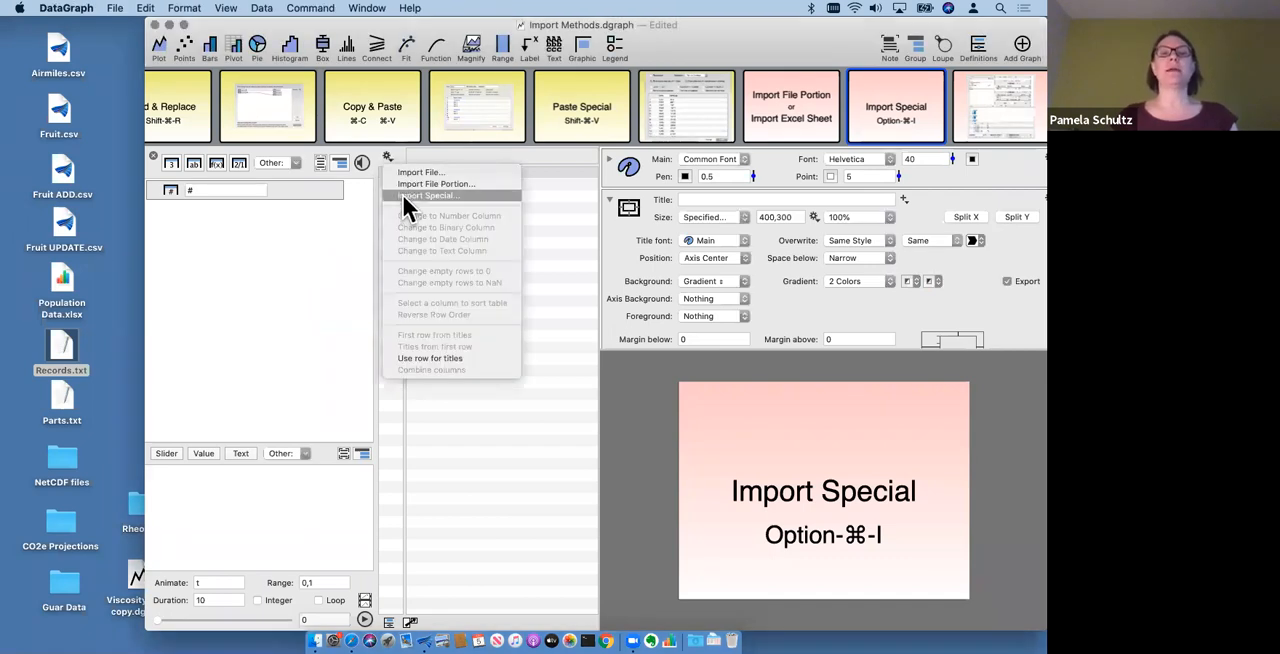
click(450, 194)
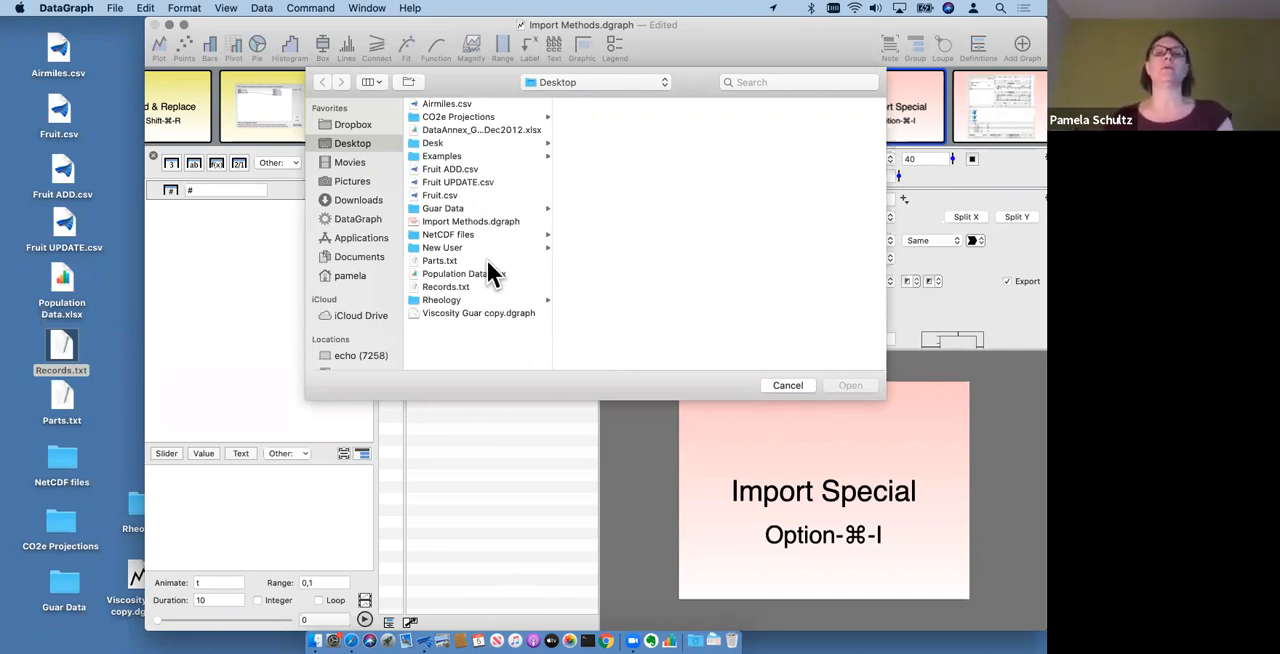
click(459, 286)
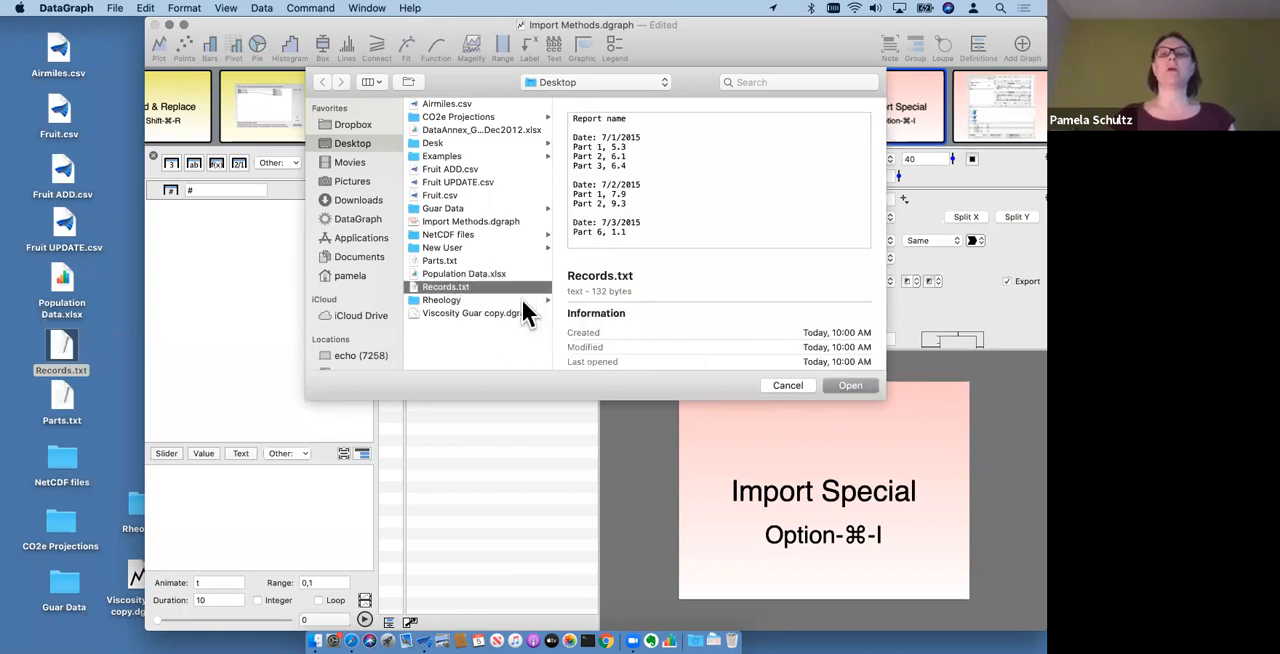
click(846, 384)
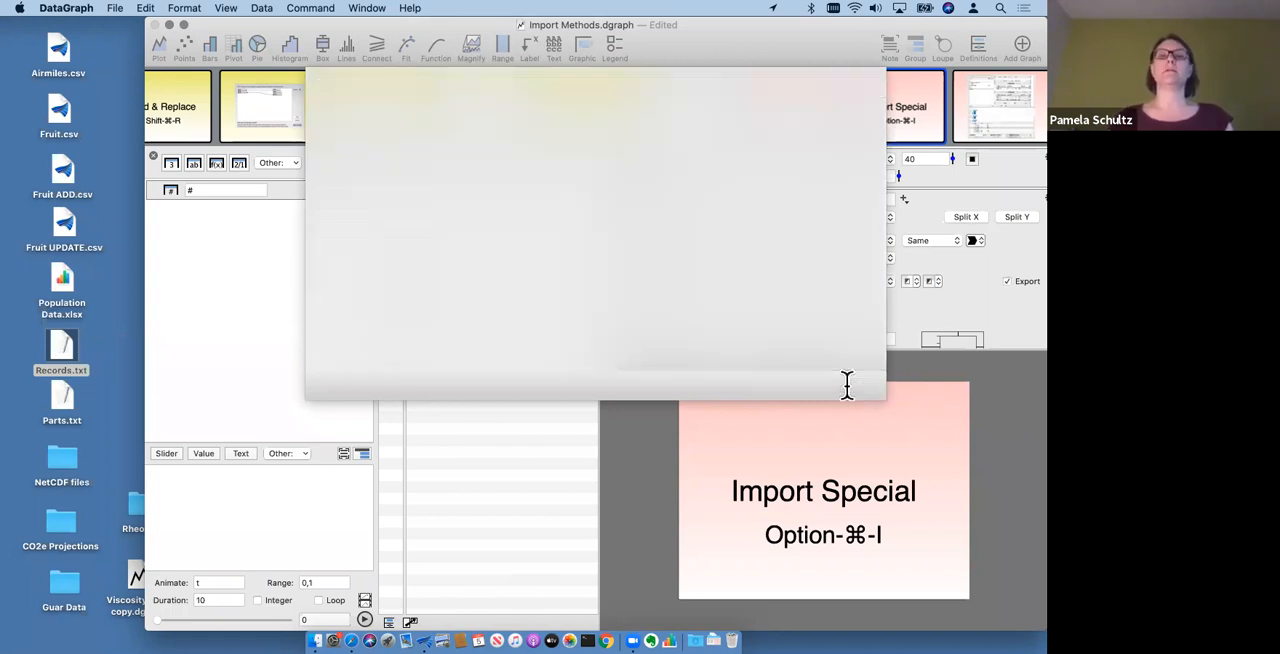
- Enlarge the document window and examine the header, sub header and record definitions and the file preview for Records.txt
double_click(720, 40)
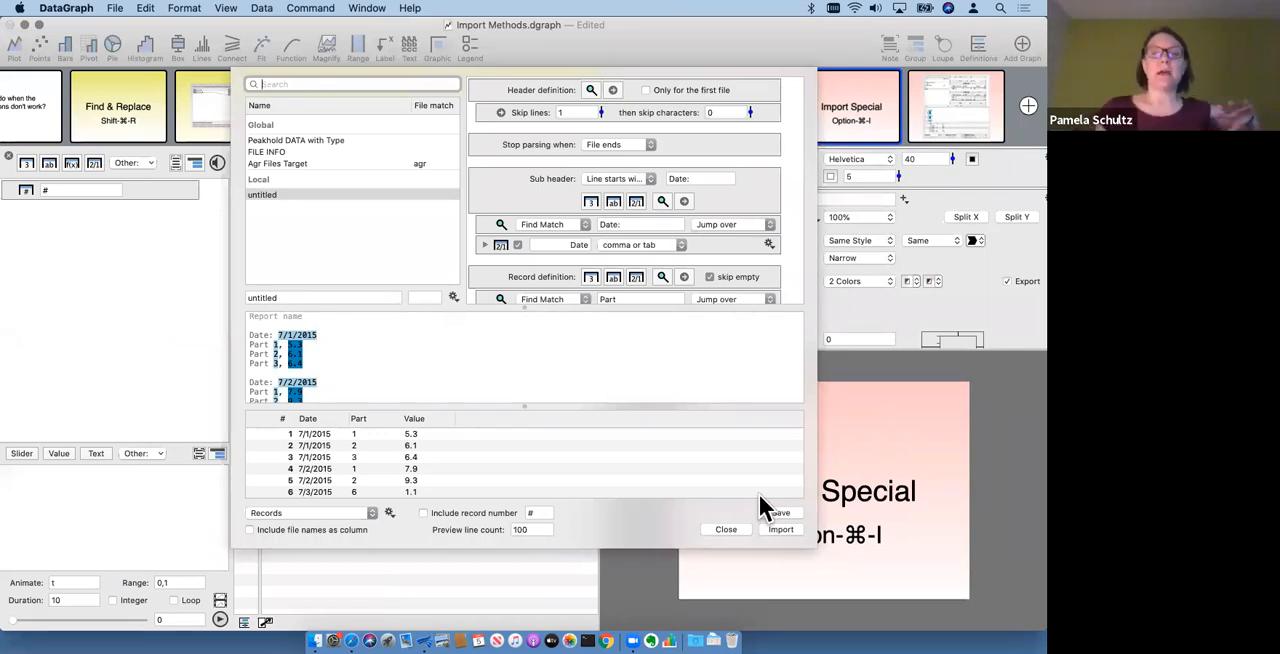
scroll(543, 261, down, 3)
scroll(575, 233, down, 2)
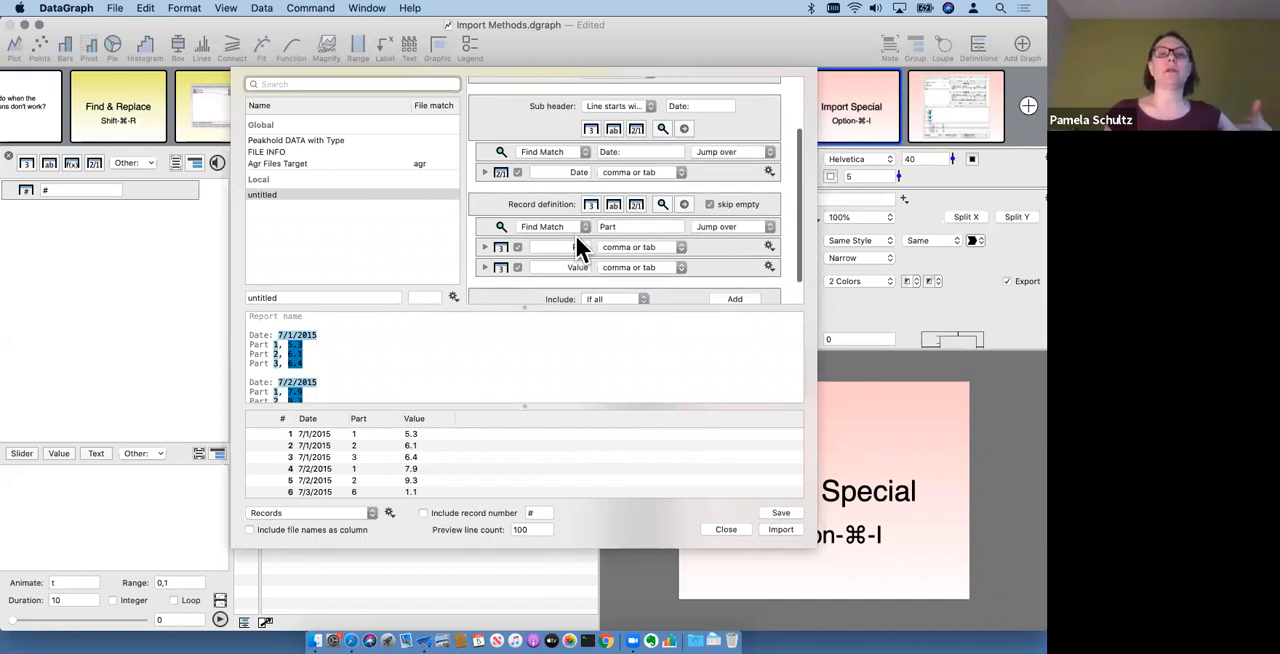
scroll(575, 233, down, 3)
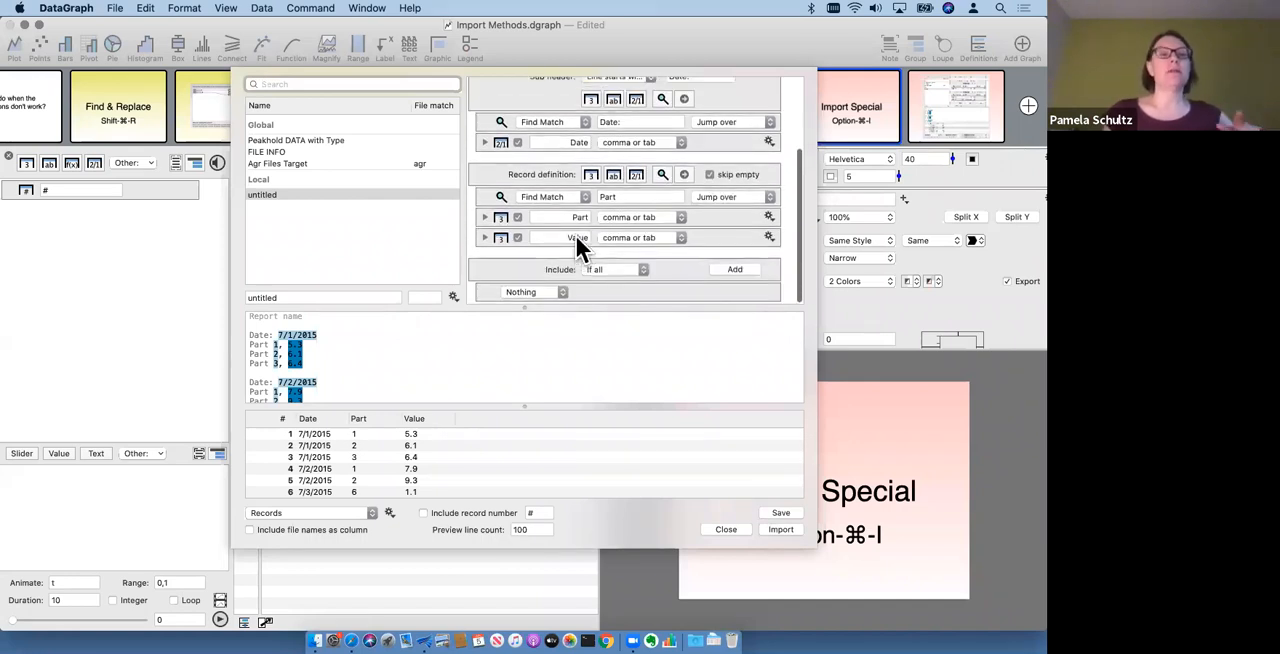
scroll(469, 349, down, 5)
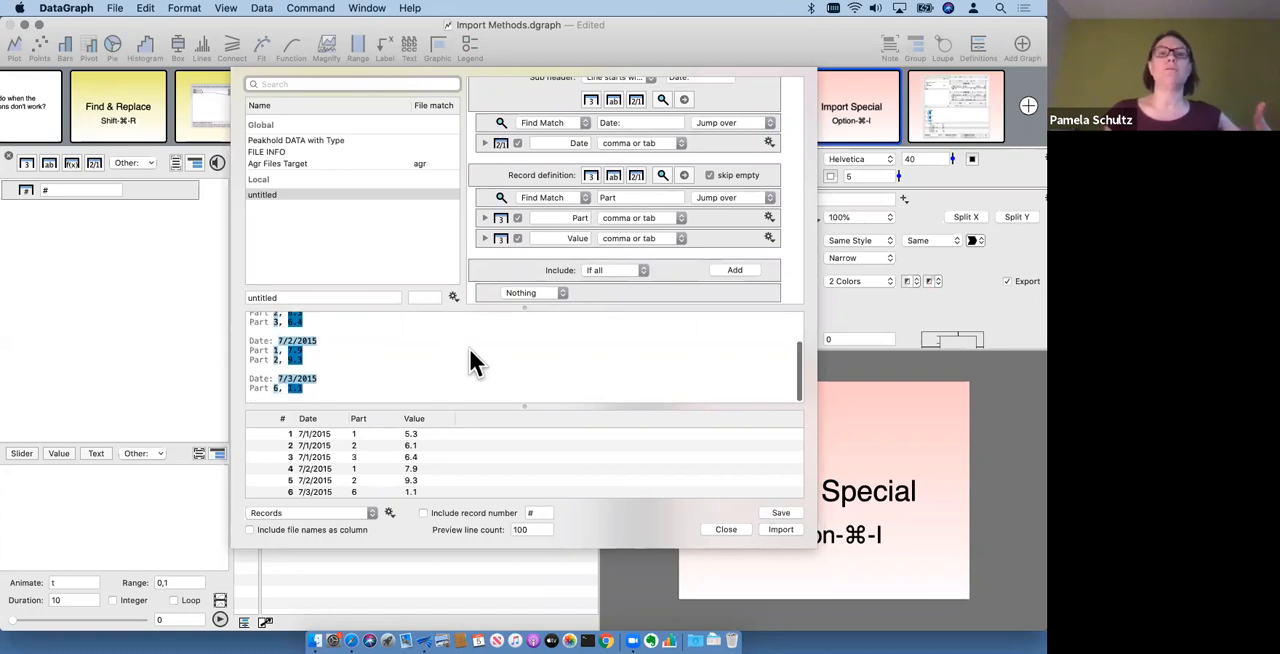
- Compare the header, sub header and record definitions with the highlighted dates, parts and values in the Records.txt preview
scroll(468, 346, up, 5)
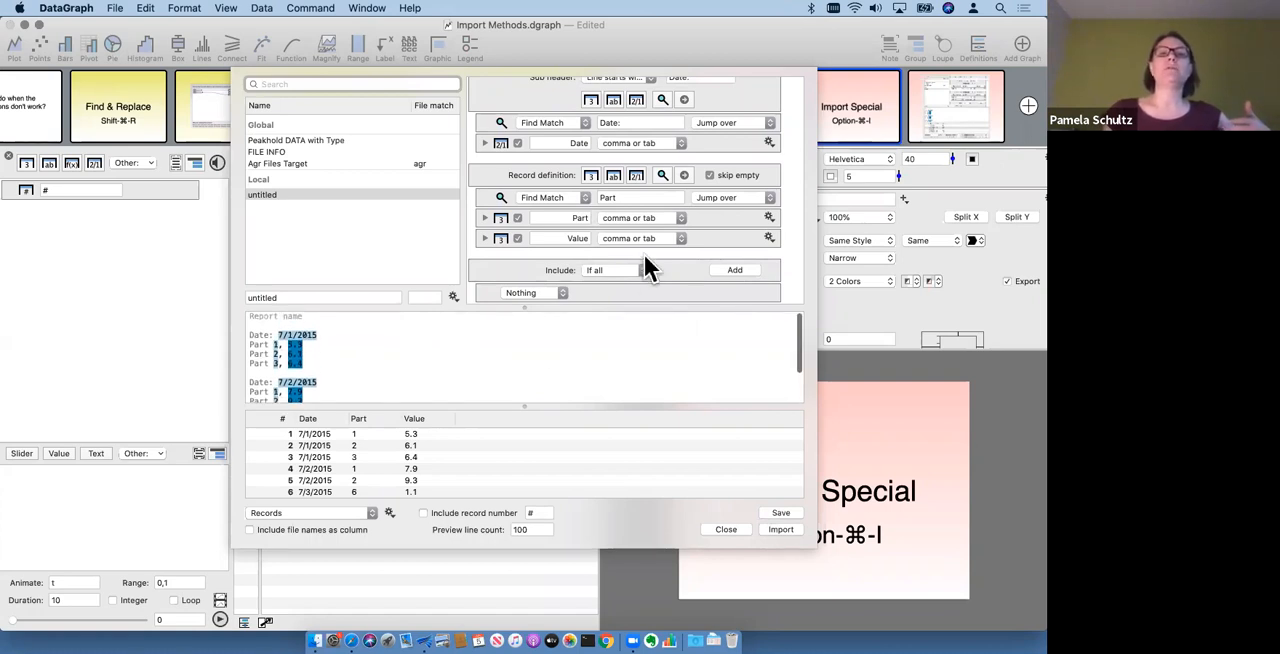
scroll(645, 235, up, 5)
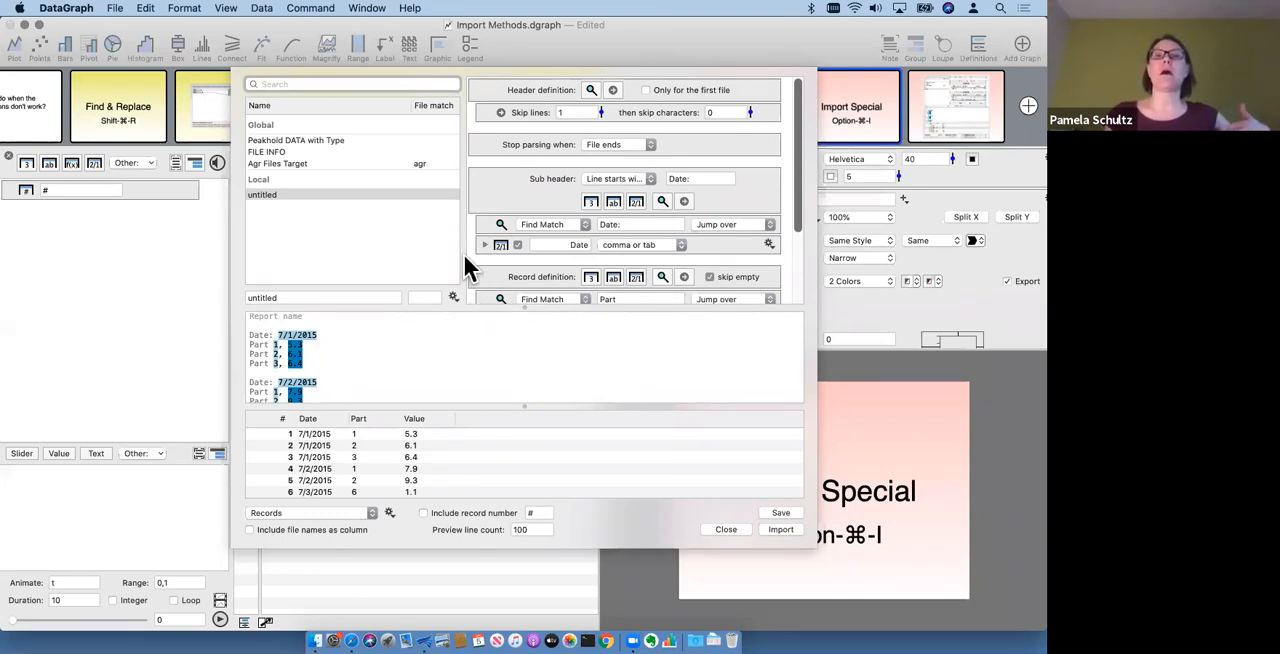
scroll(678, 224, down, 3)
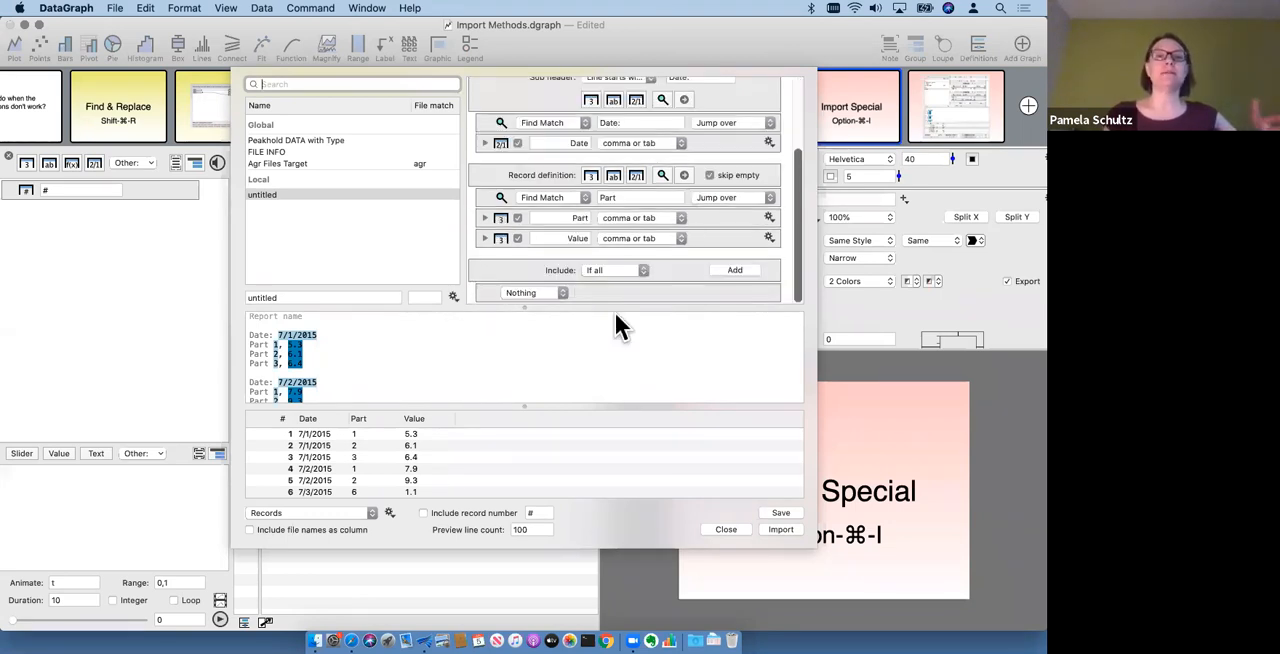
scroll(670, 250, up, 3)
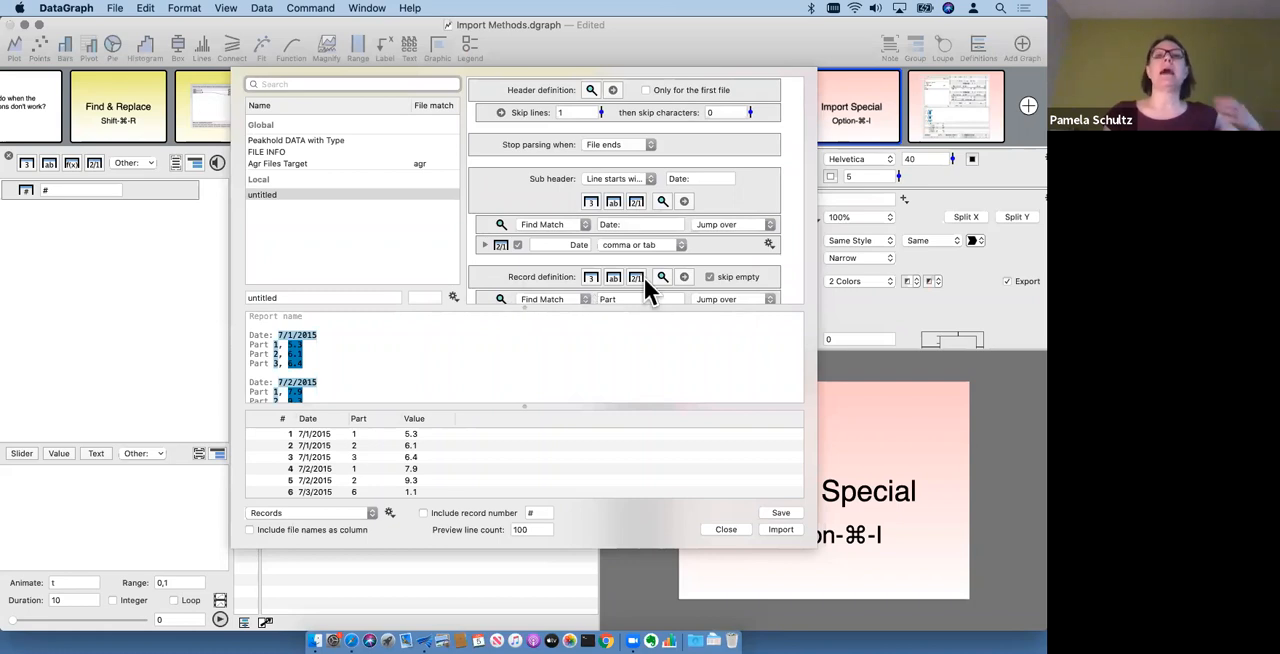
scroll(420, 377, down, 3)
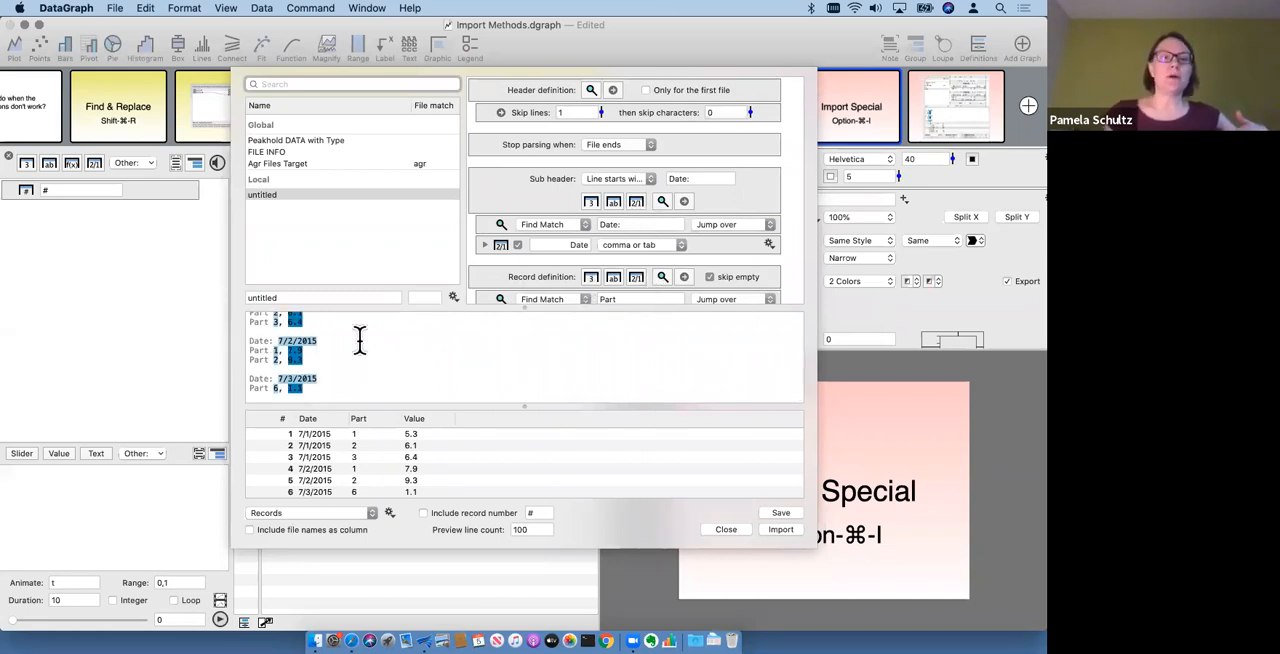
scroll(358, 345, up, 3)
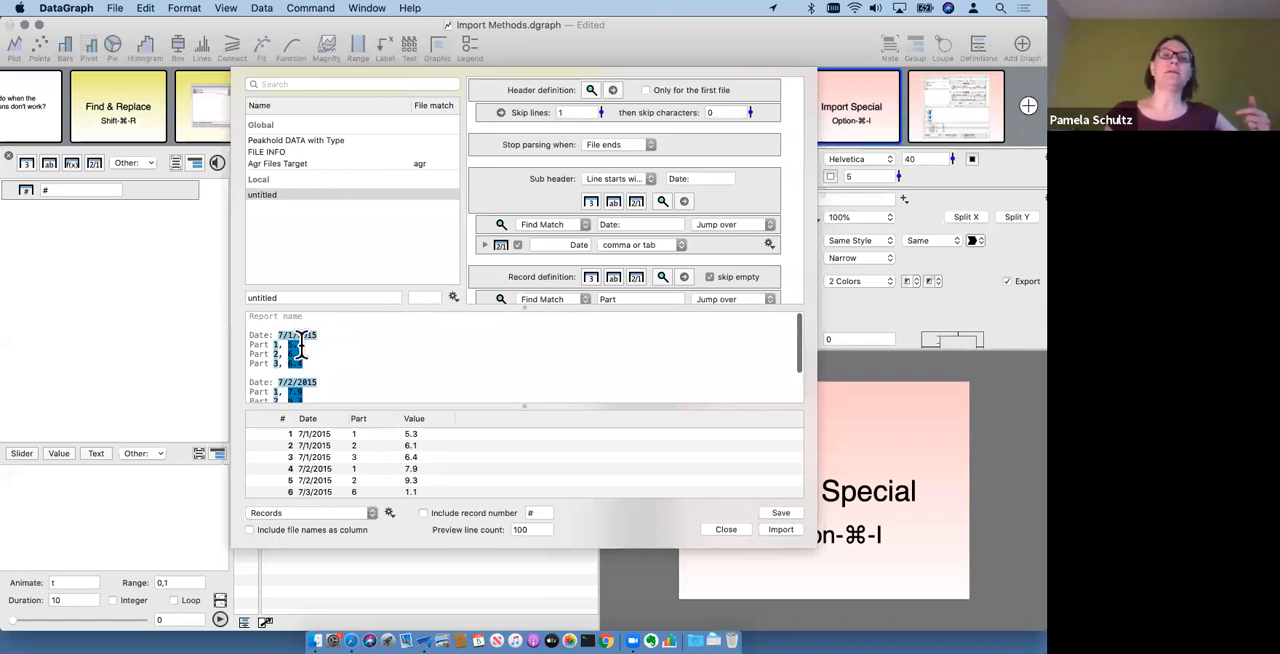
scroll(366, 350, down, 3)
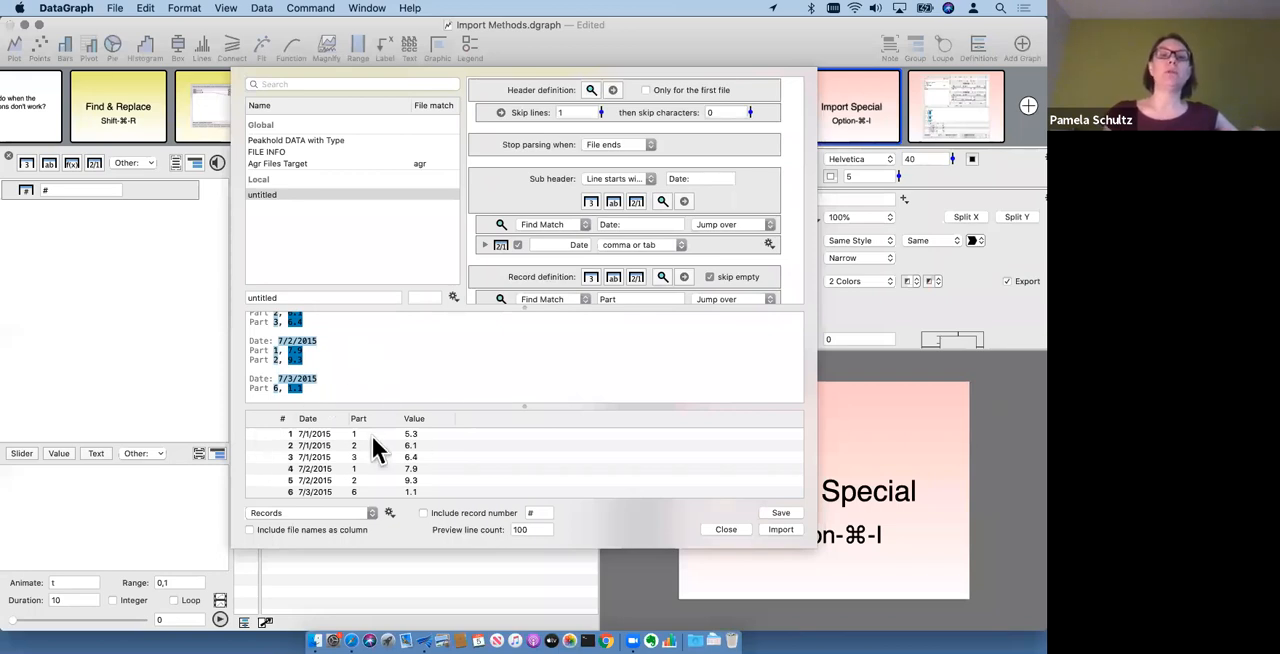
- Resize the parsed table preview to review its rows, and import the Date, Part and Value columns from Records.txt
drag(398, 405, 395, 305)
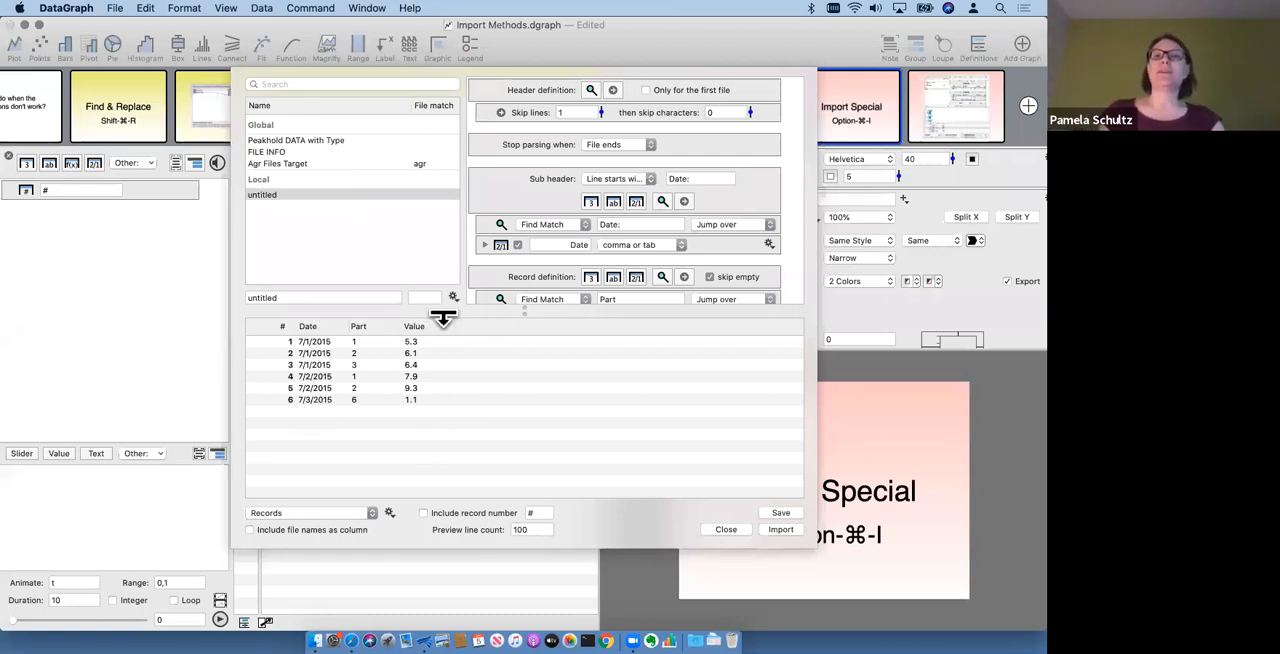
drag(443, 318, 449, 388)
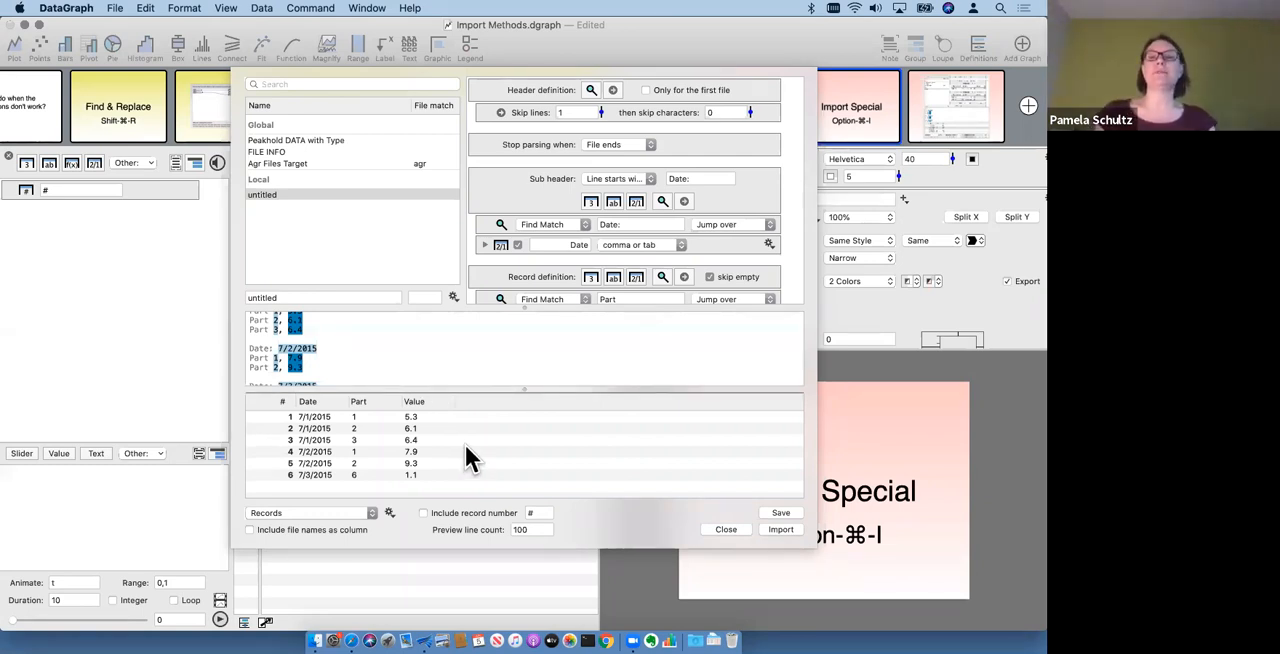
click(781, 530)
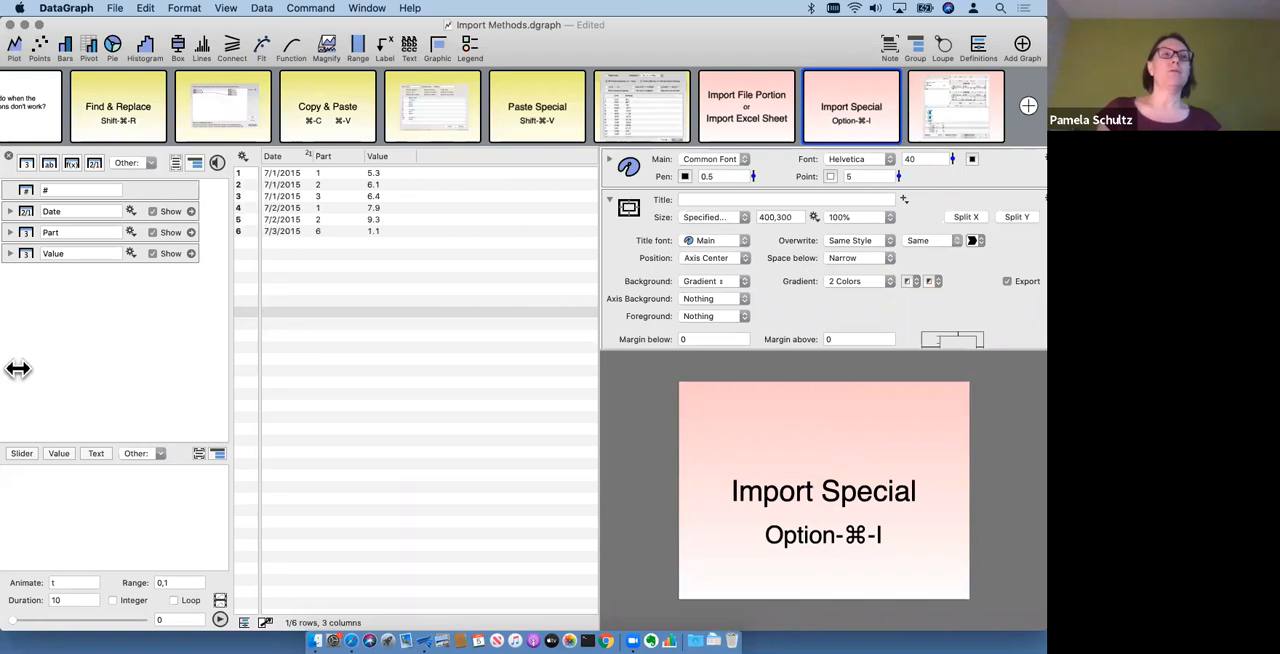
- Narrow the Import Methods window to uncover the desktop files, and create a new blank document positioned in front of it
drag(18, 368, 194, 390)
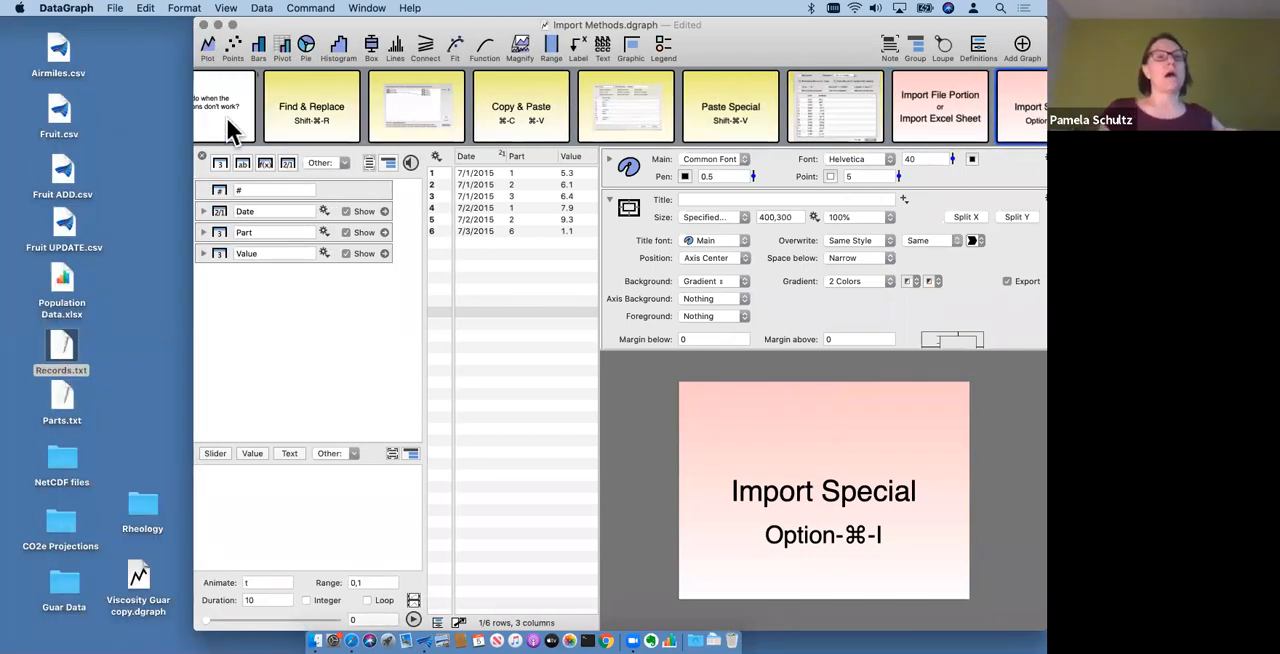
click(115, 8)
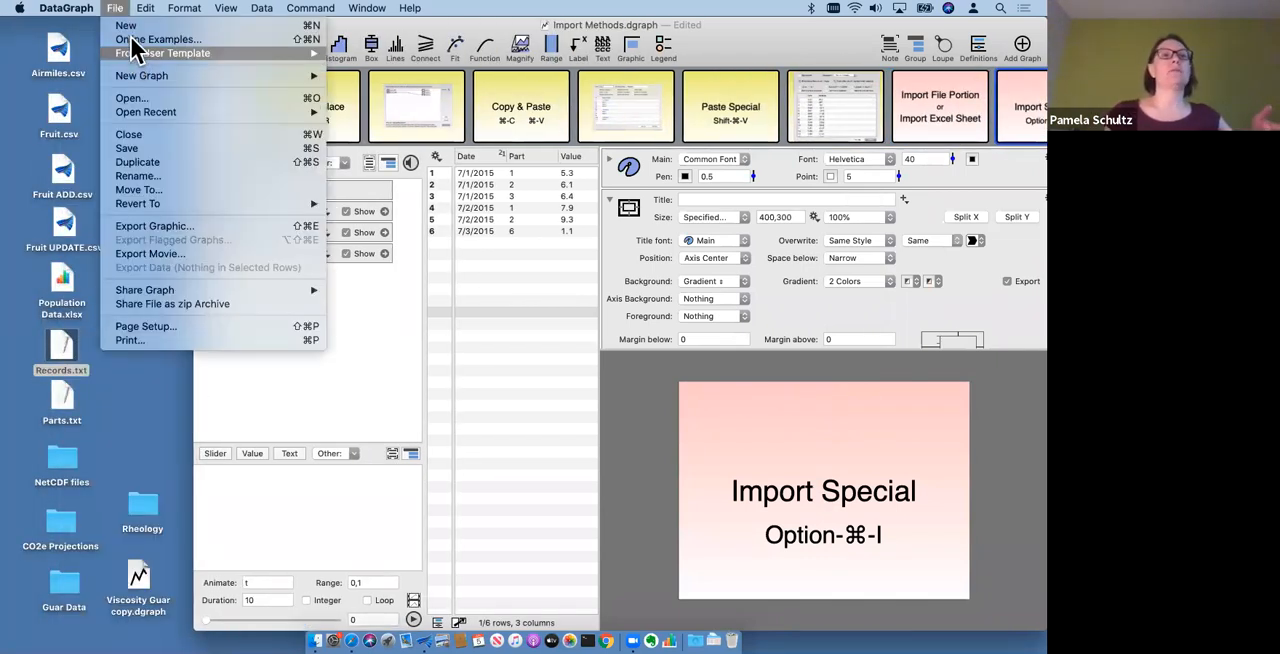
click(125, 28)
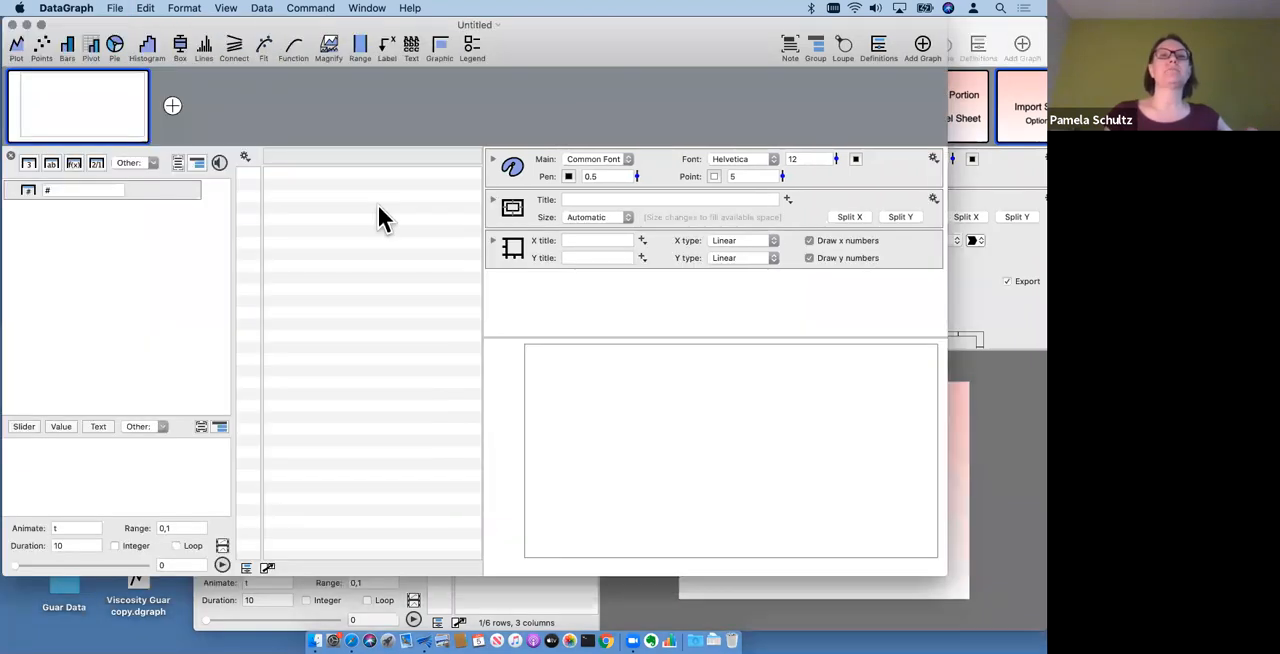
drag(336, 34, 473, 59)
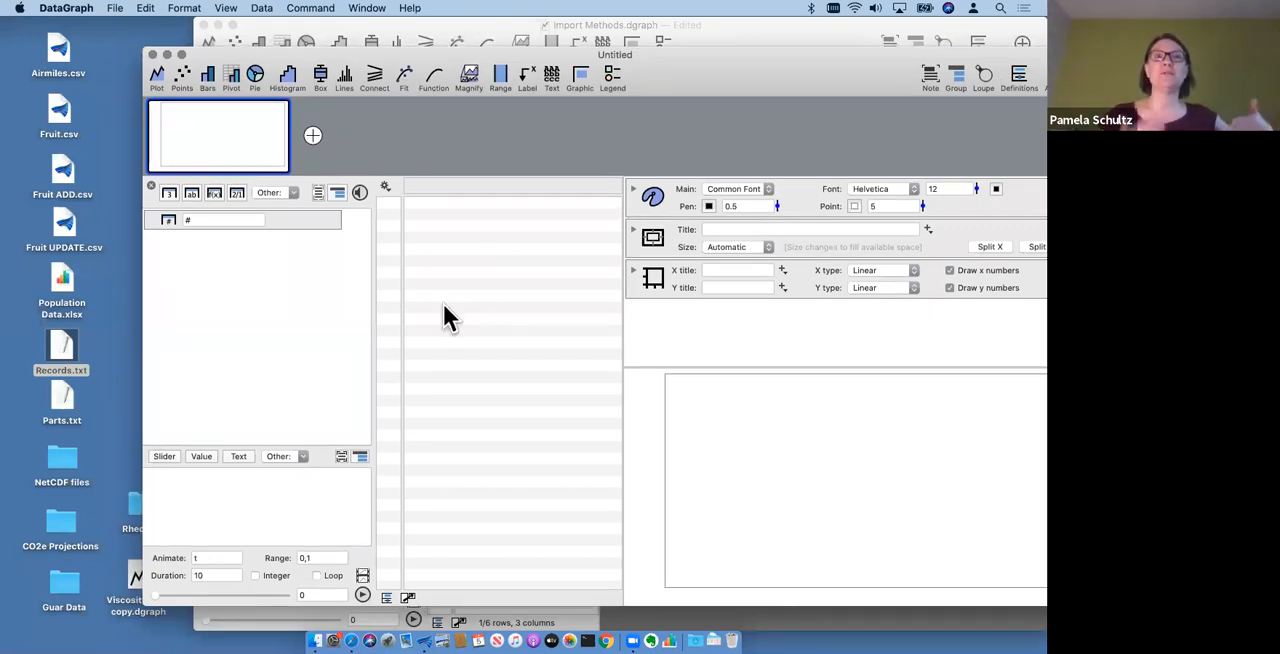
- Start an Import Special in the new document using Records.txt from the Desktop
click(384, 186)
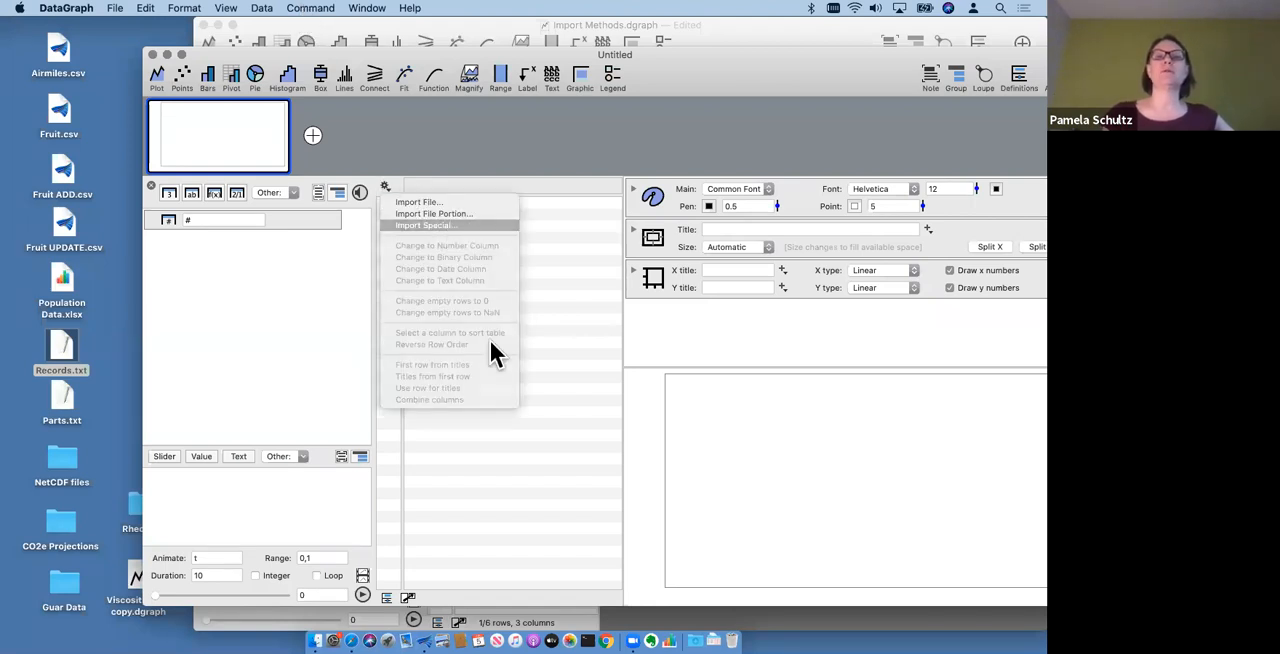
click(468, 223)
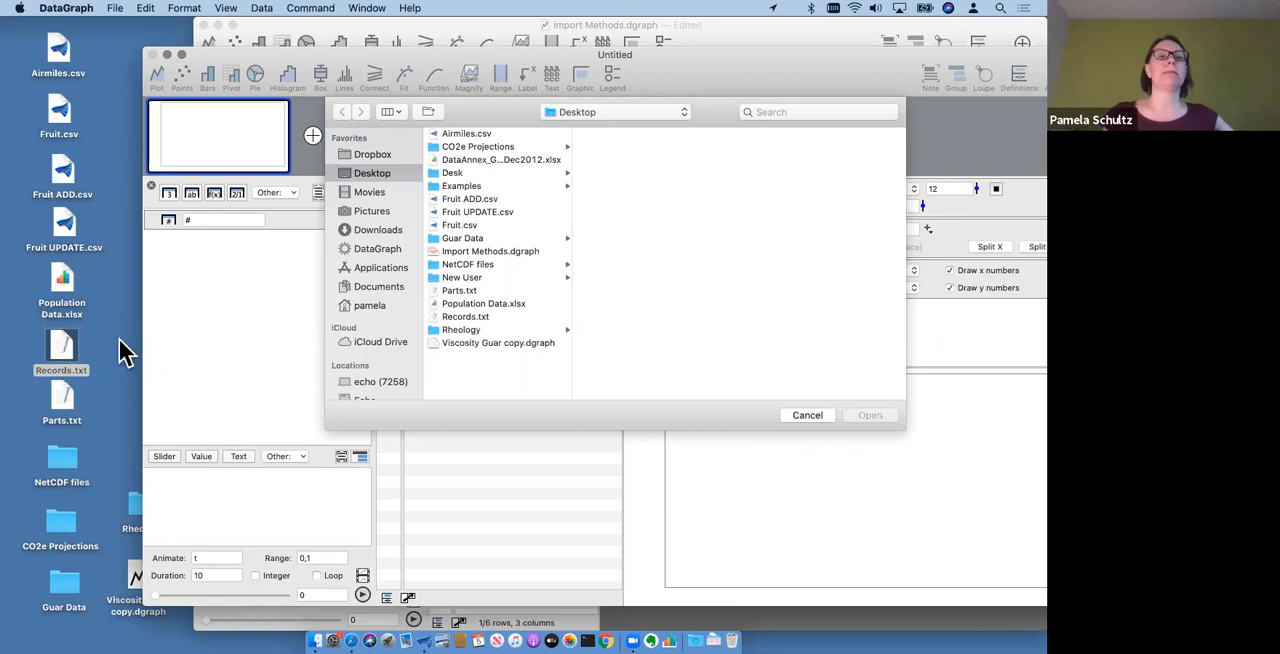
click(504, 316)
click(866, 416)
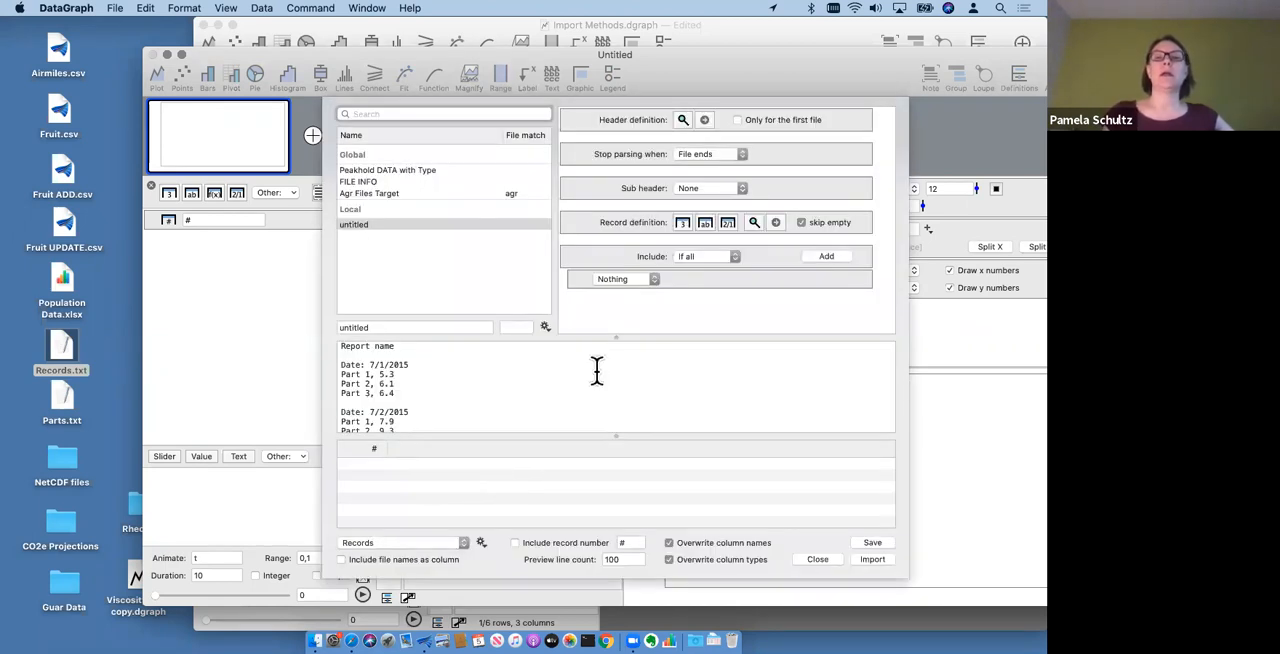
- Resize the import dialog's panes so the full Records.txt text shows beneath all of the parsing definitions
drag(587, 304, 586, 266)
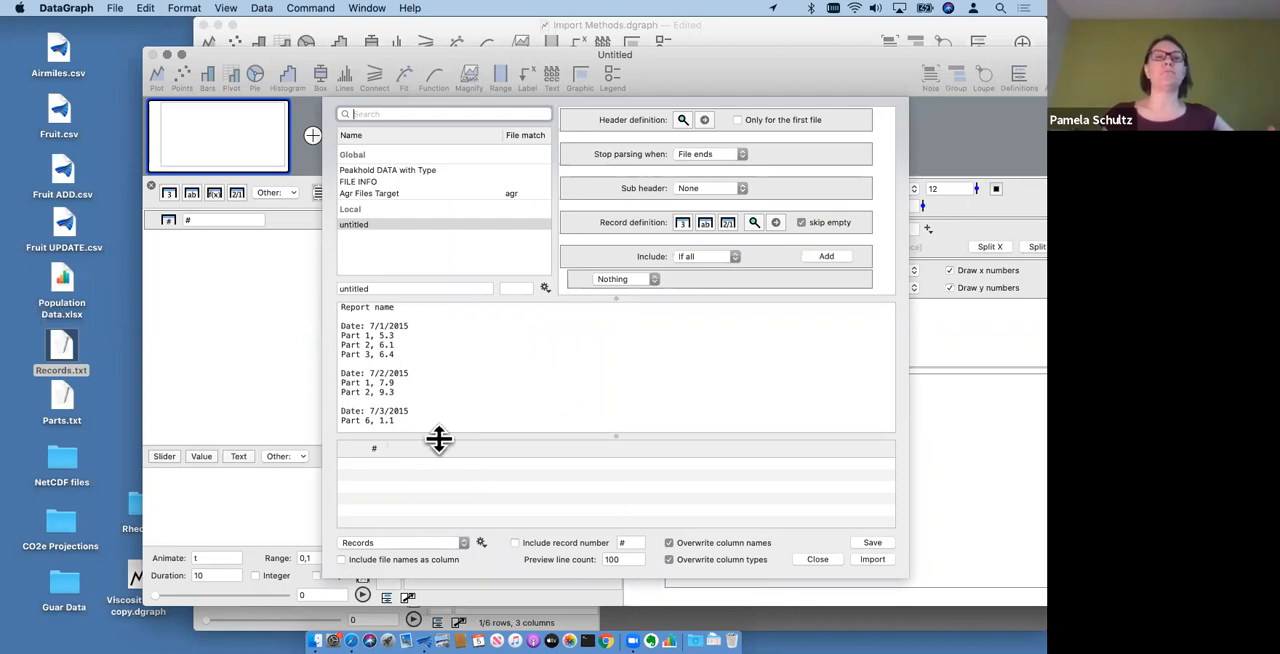
scroll(451, 366, down, 1)
scroll(466, 380, up, 2)
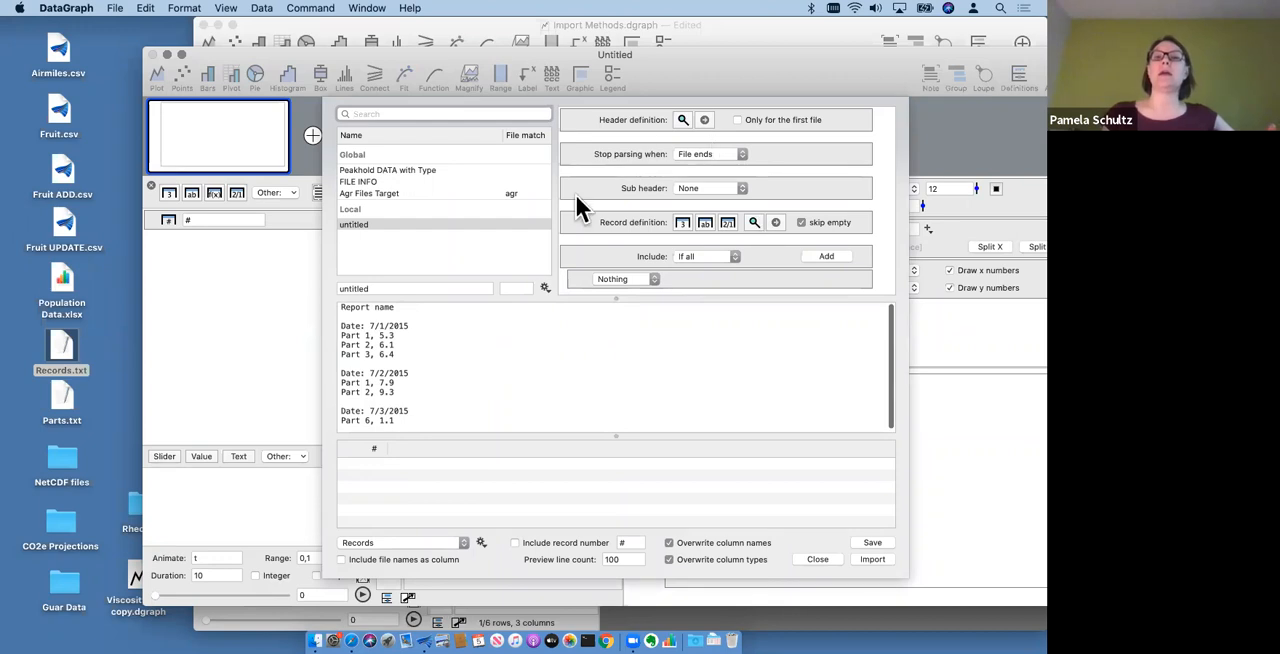
drag(689, 297, 692, 381)
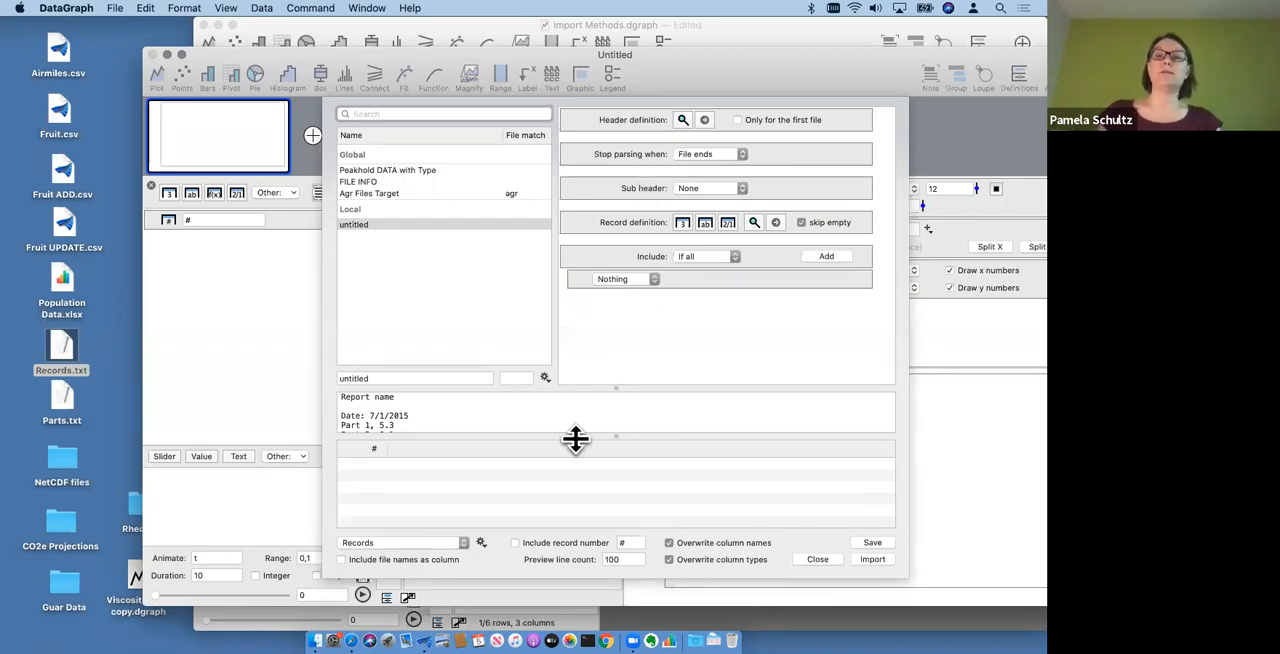
drag(566, 437, 571, 527)
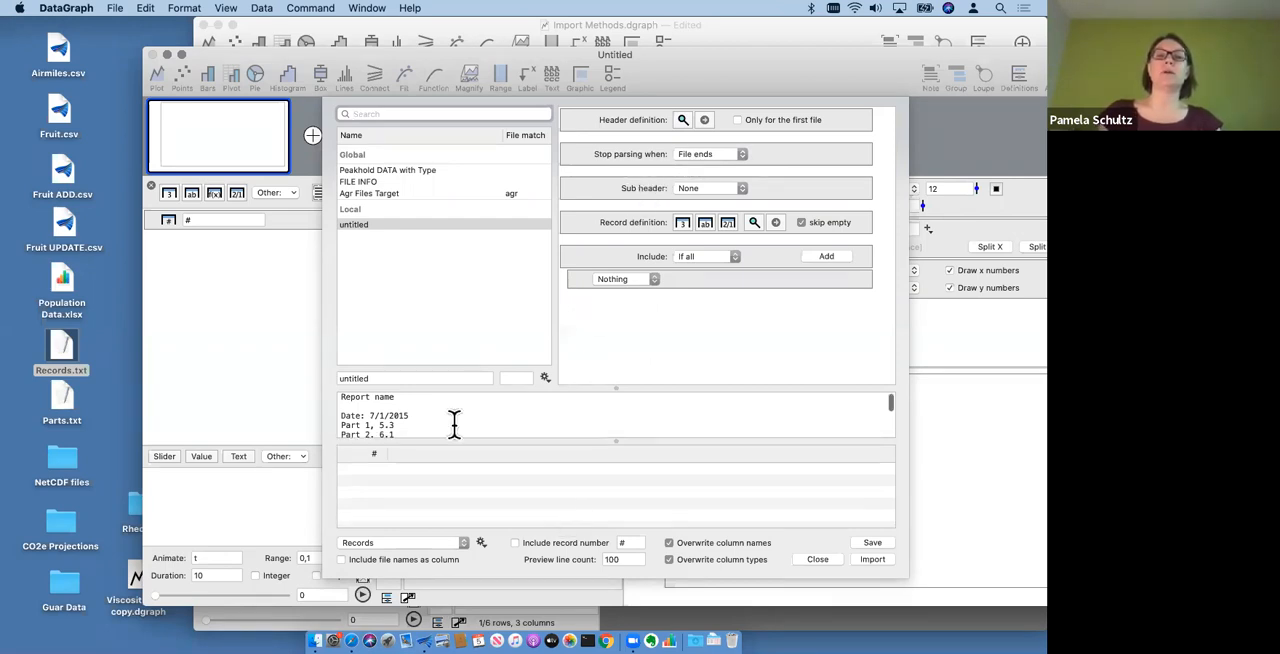
scroll(455, 423, down, 1)
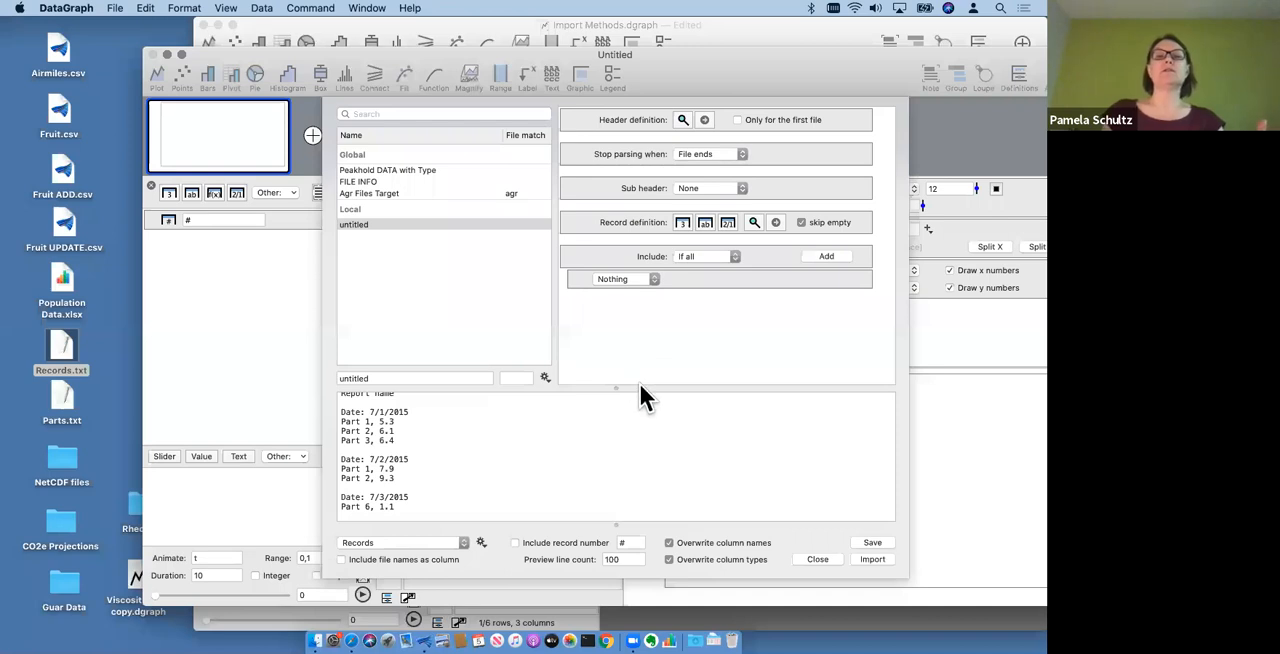
drag(640, 388, 634, 322)
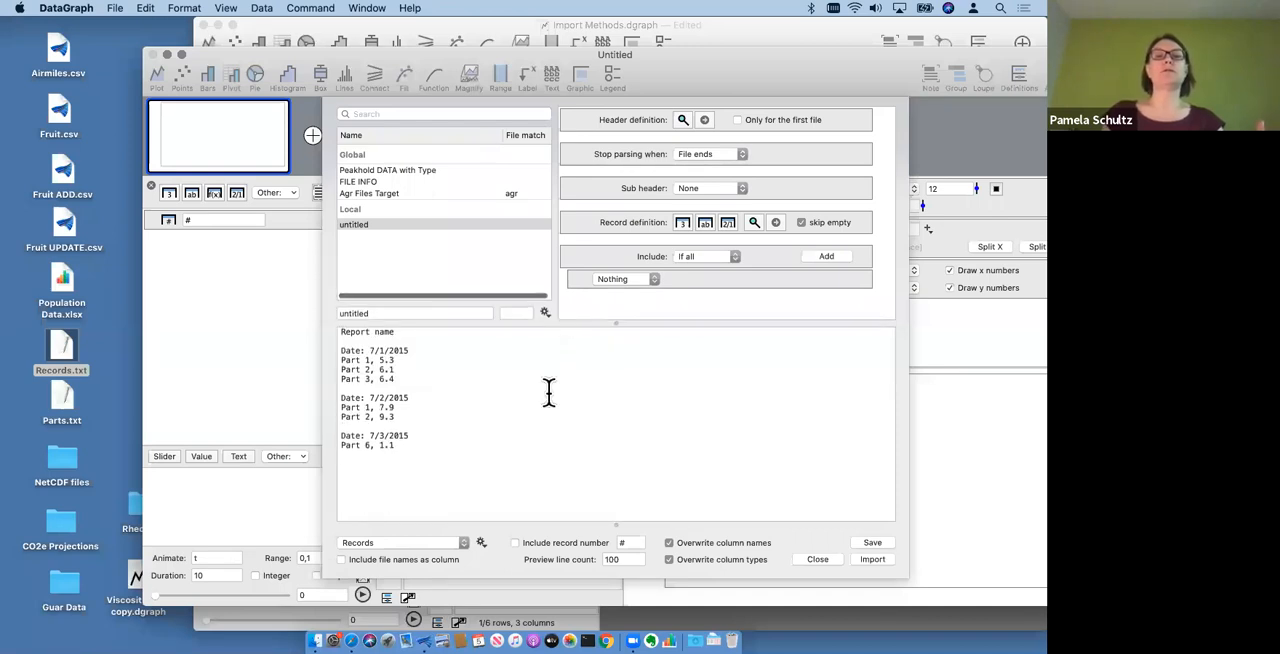
- Add a number column to the record definition, and show the parsed table preview with its column widened to read the entries
click(682, 222)
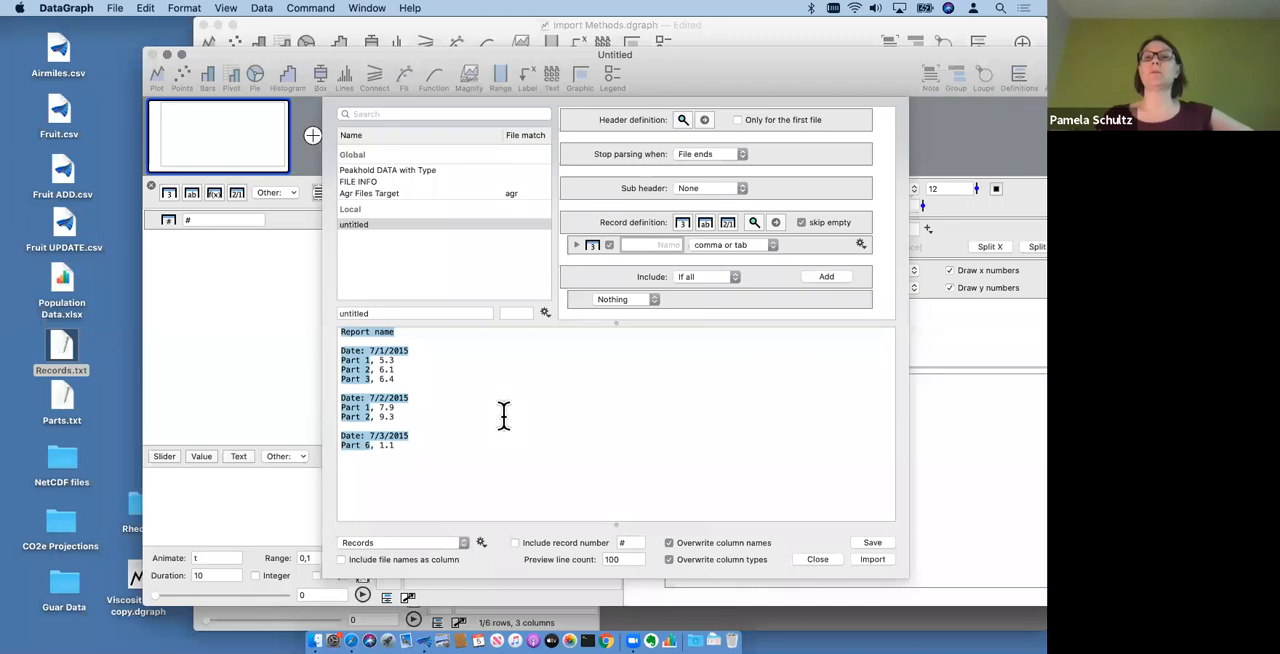
drag(507, 516, 484, 420)
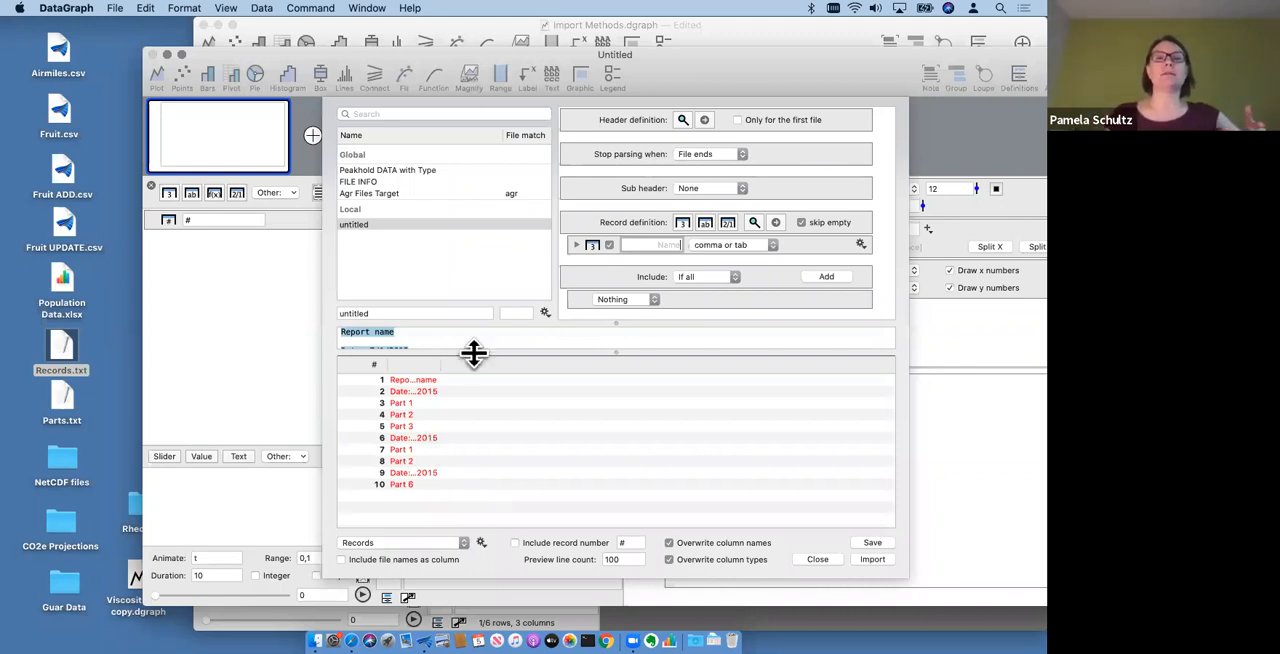
drag(474, 353, 482, 418)
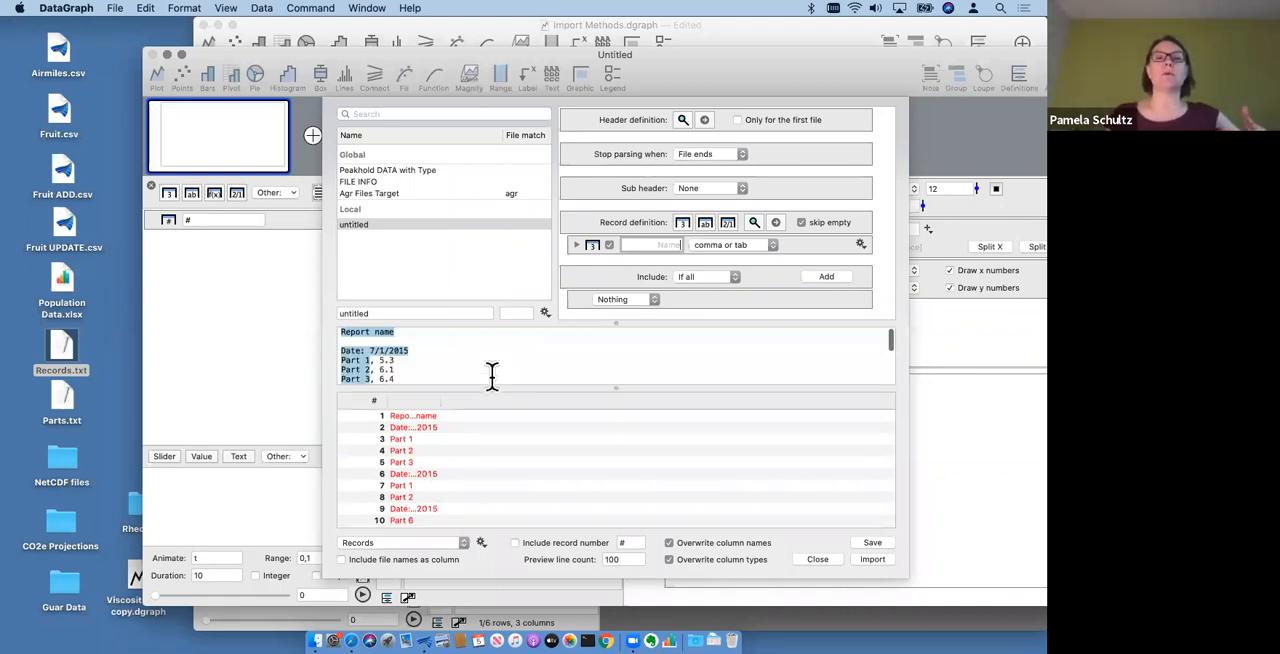
scroll(491, 375, down, 3)
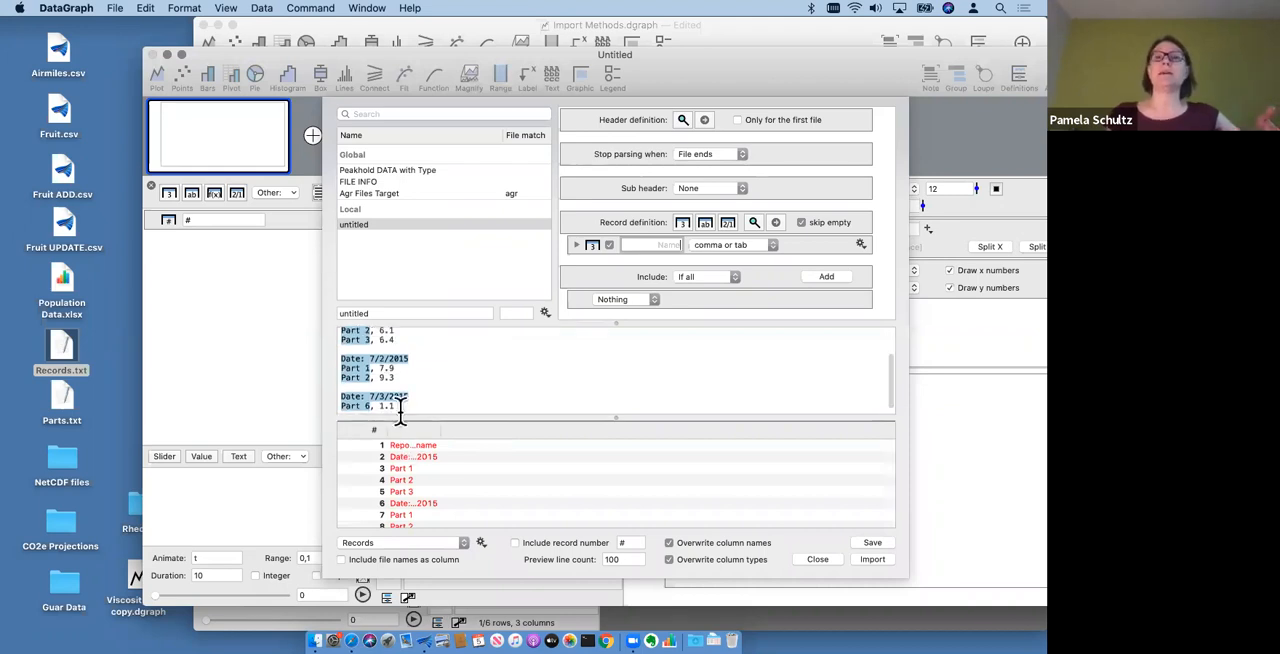
click(590, 244)
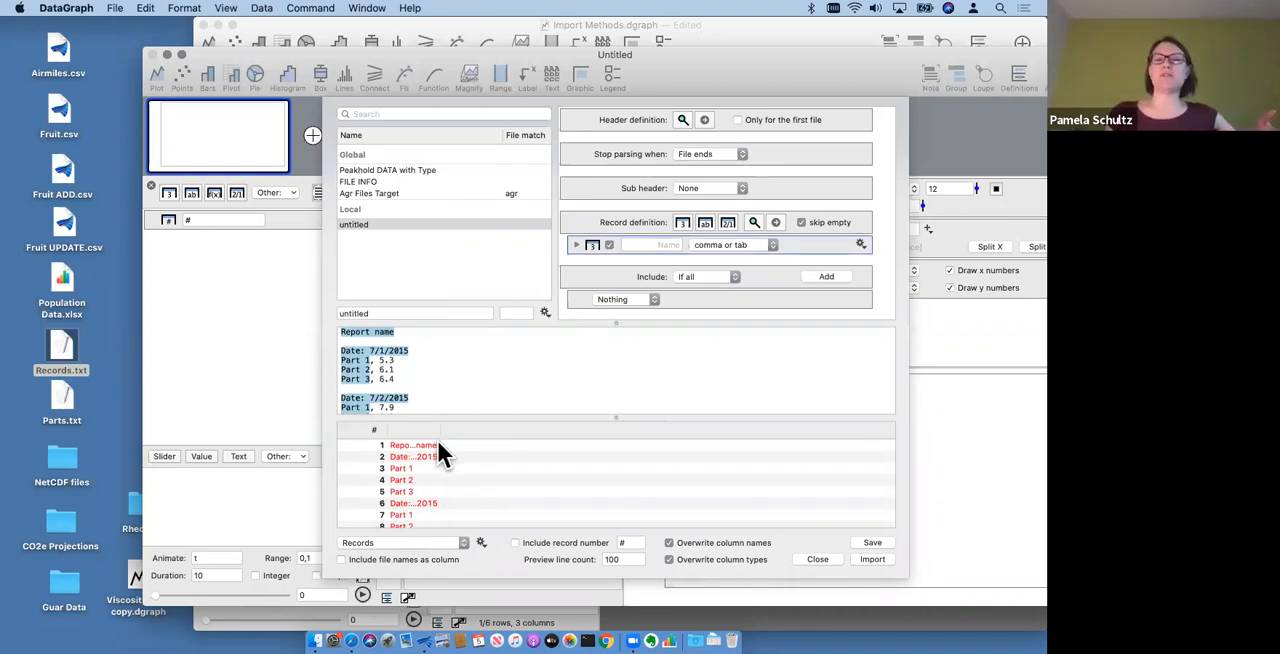
drag(437, 433, 463, 433)
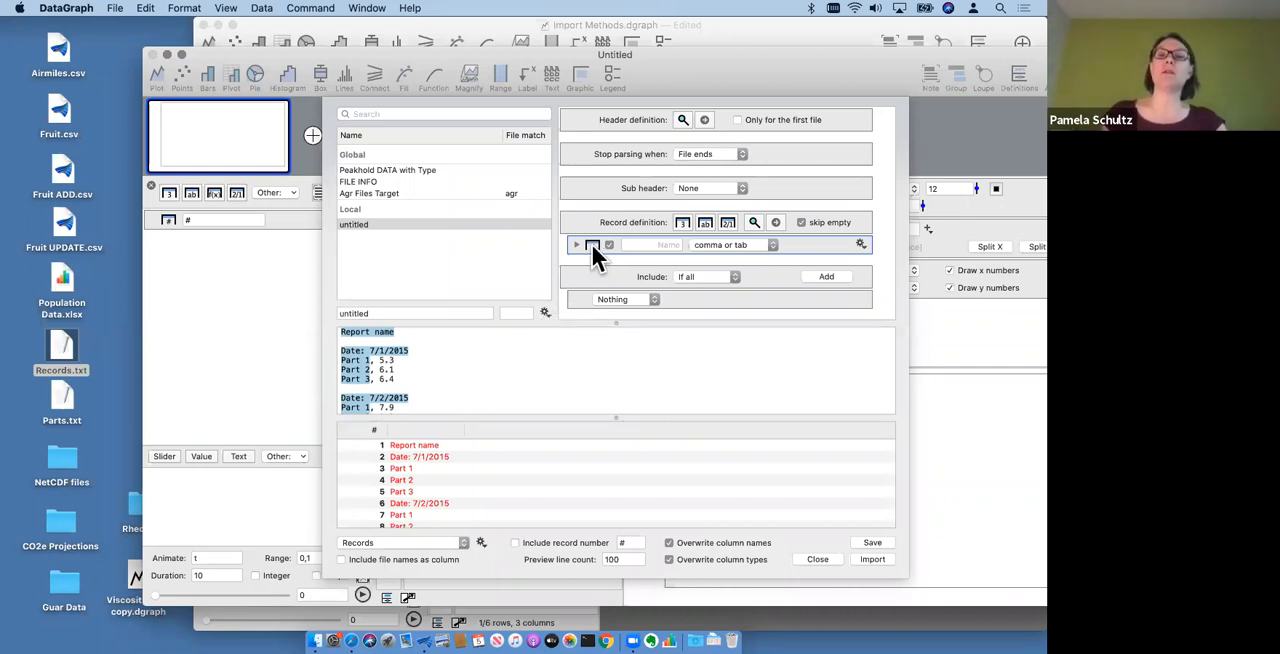
- Switch the record definition's column type to text and back to number
click(859, 243)
click(887, 260)
click(859, 243)
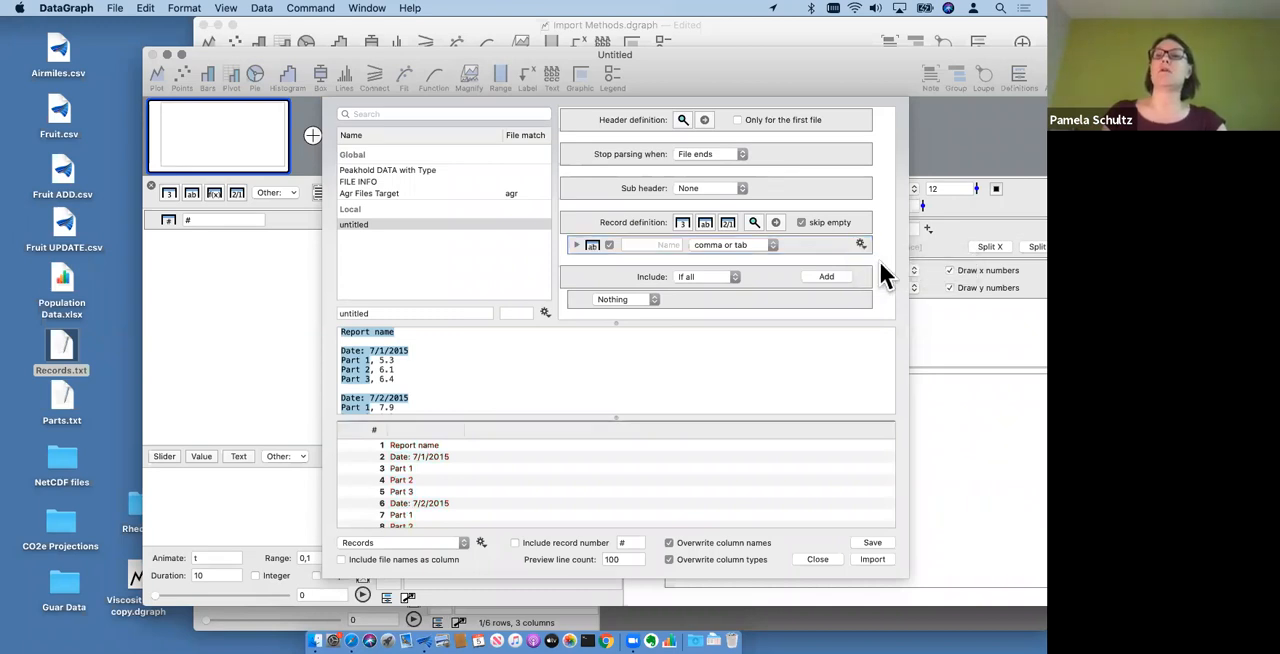
click(881, 260)
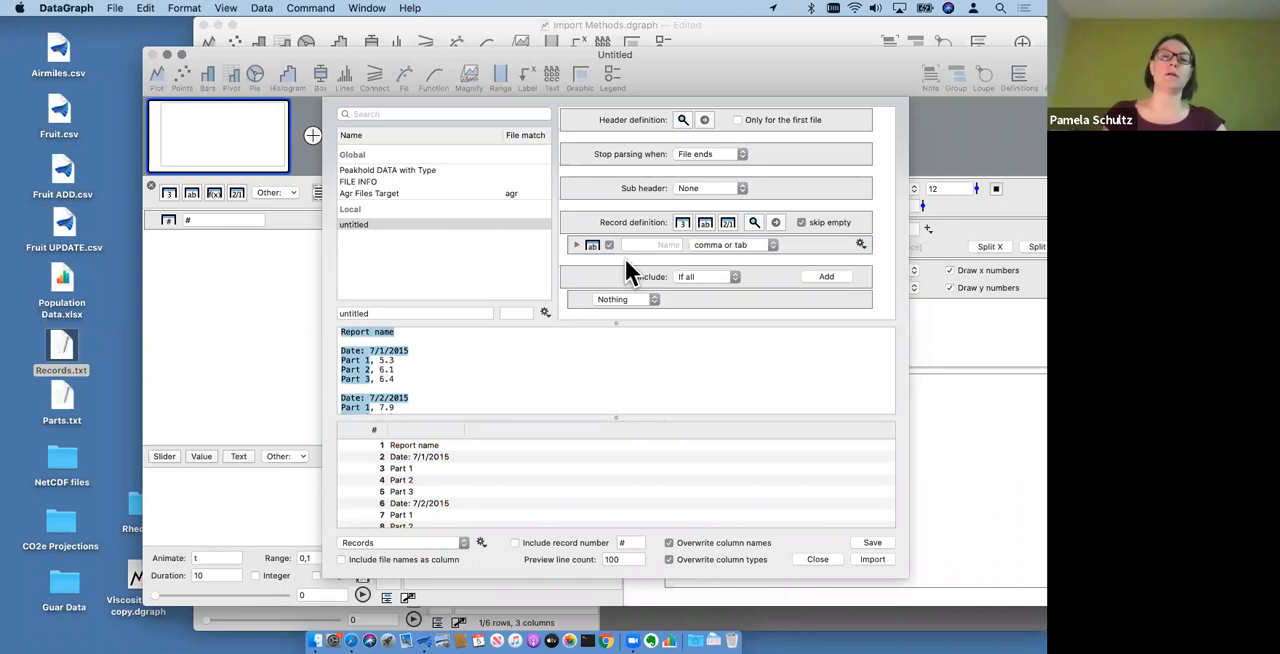
- Add a second number column to the record definition and check the parsed rows in the preview
click(685, 221)
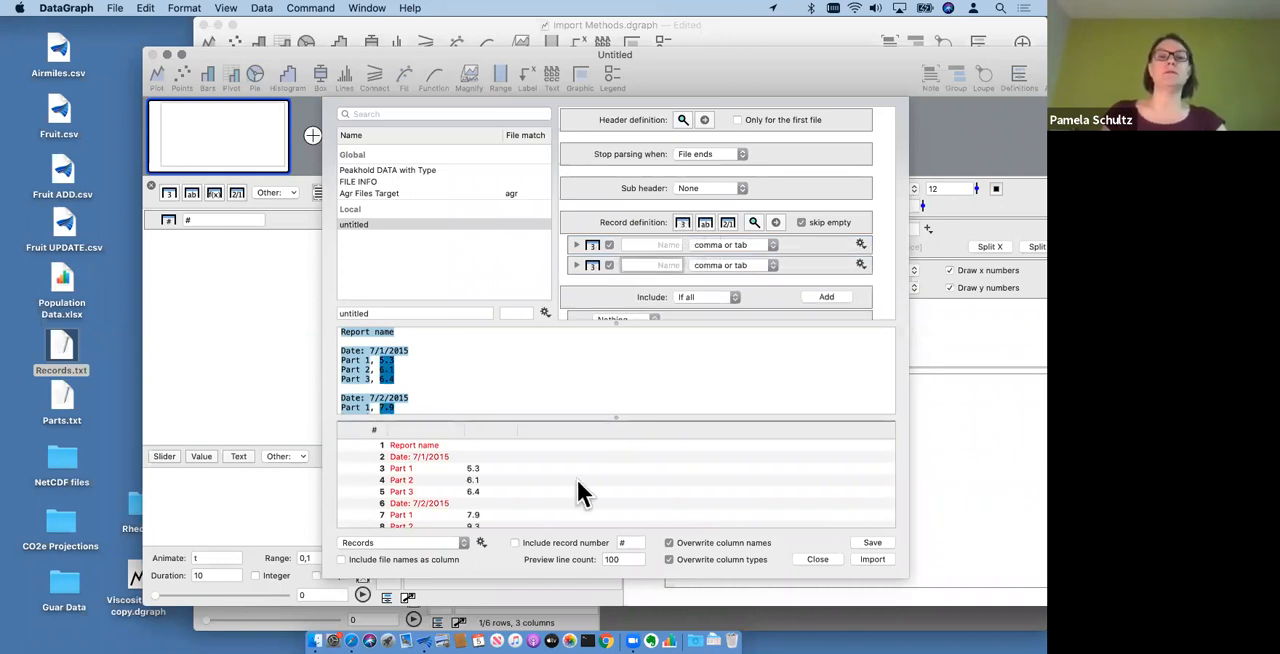
scroll(557, 486, down, 2)
scroll(557, 486, up, 2)
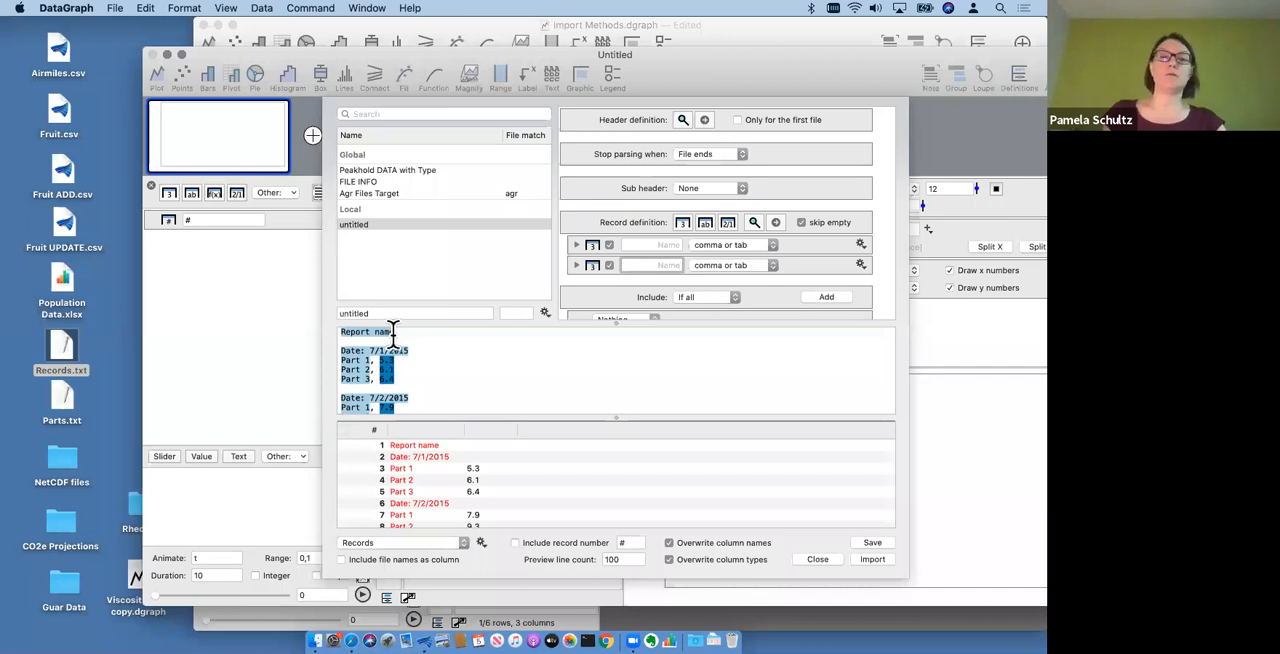
- Add a skip rule to the header definition and set it to skip 2 lines
click(705, 120)
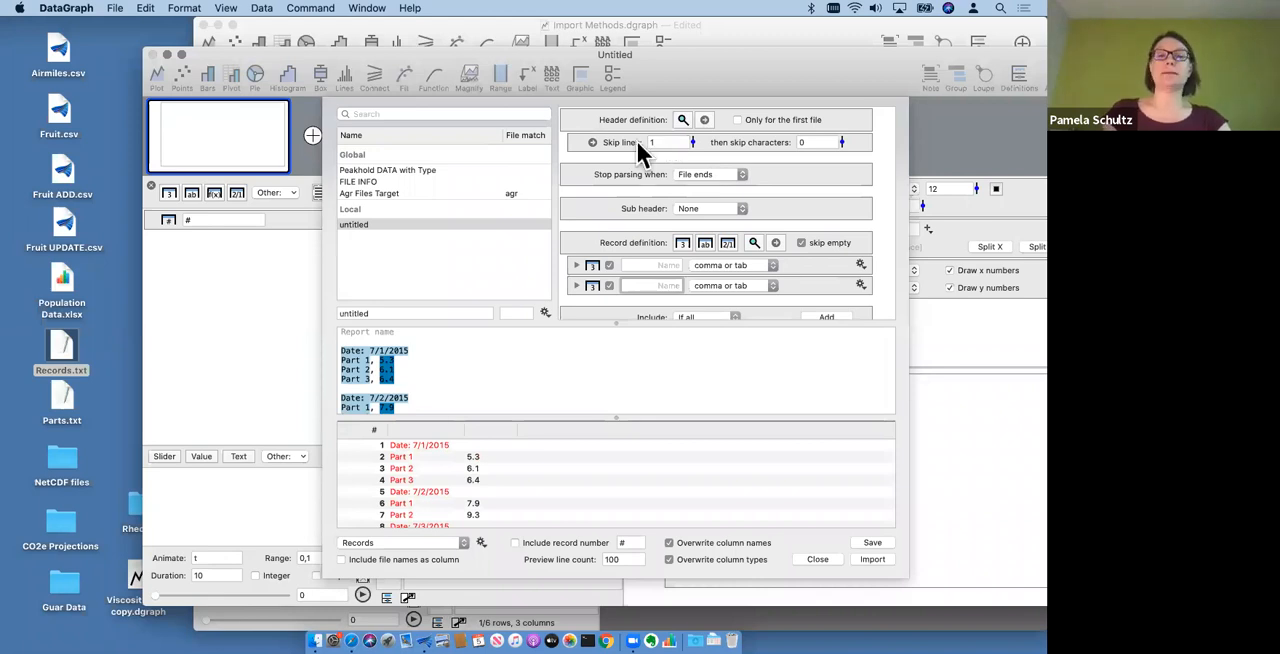
text(2)
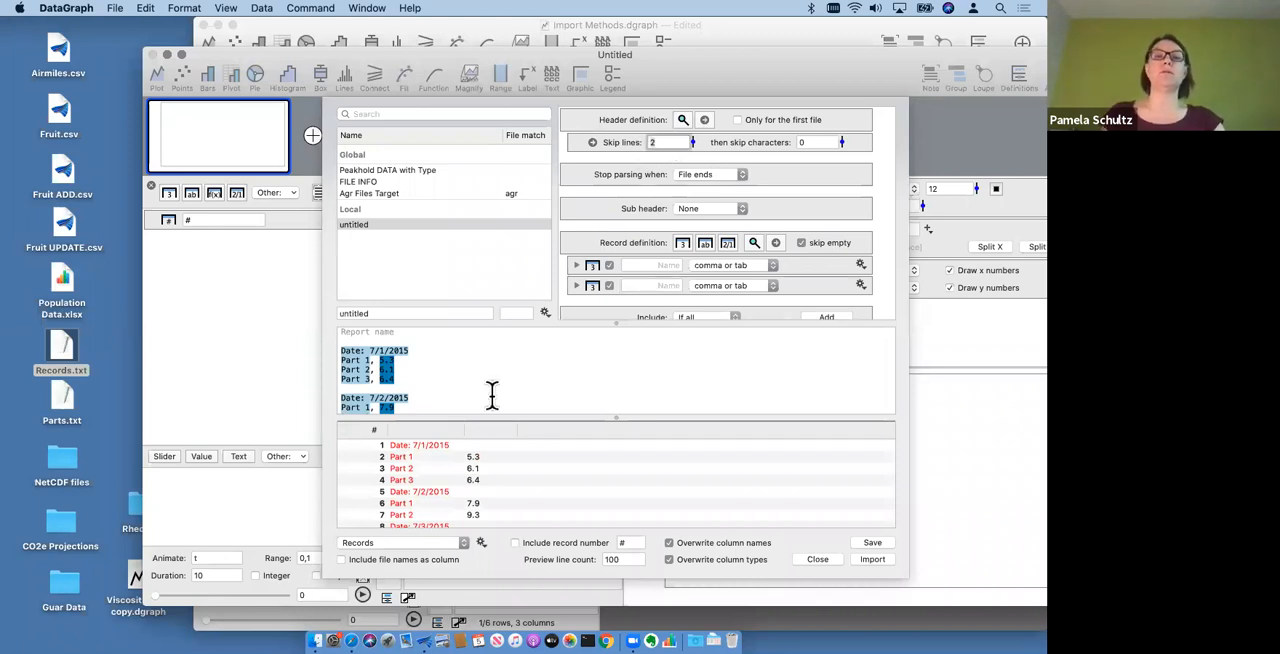
- Define the sub header as lines that start with "Date:"
scroll(505, 385, down, 3)
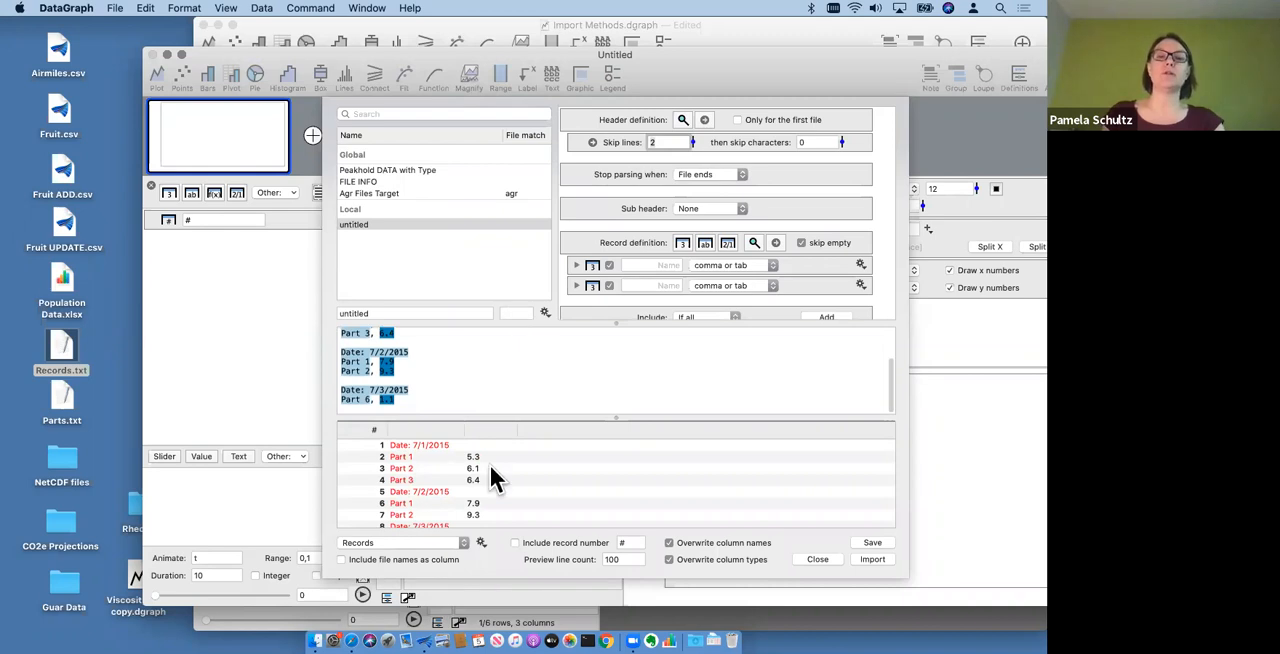
scroll(490, 465, up, 1)
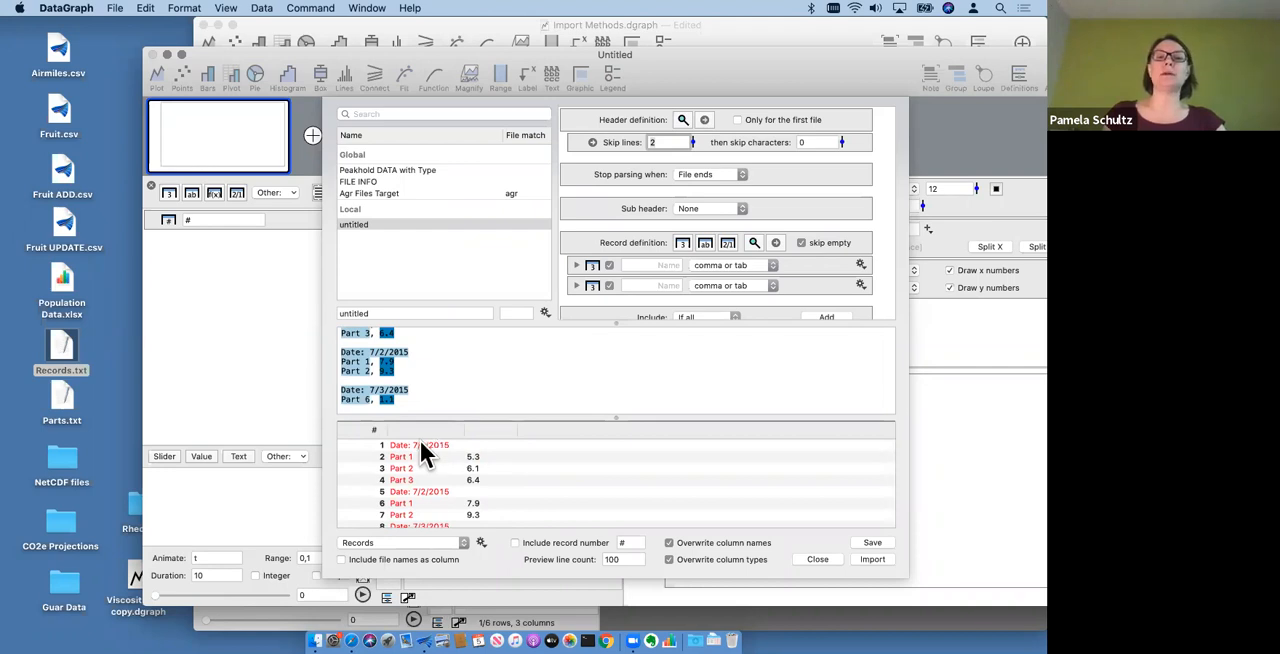
scroll(503, 373, up, 3)
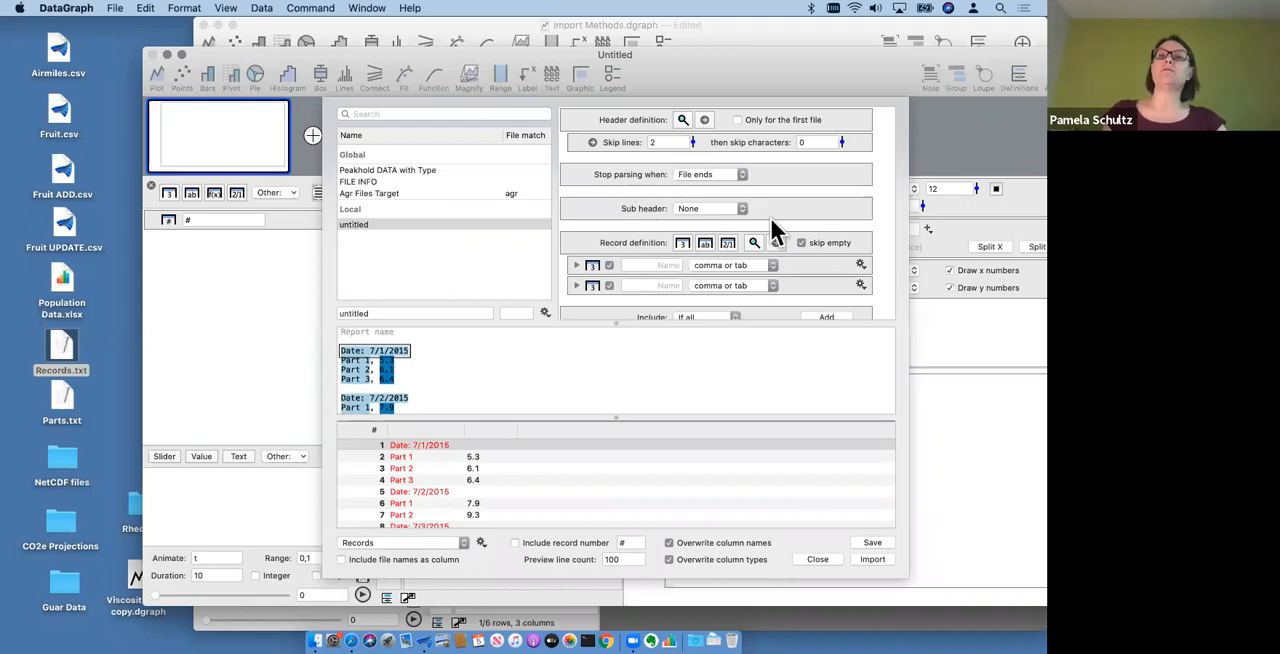
click(713, 207)
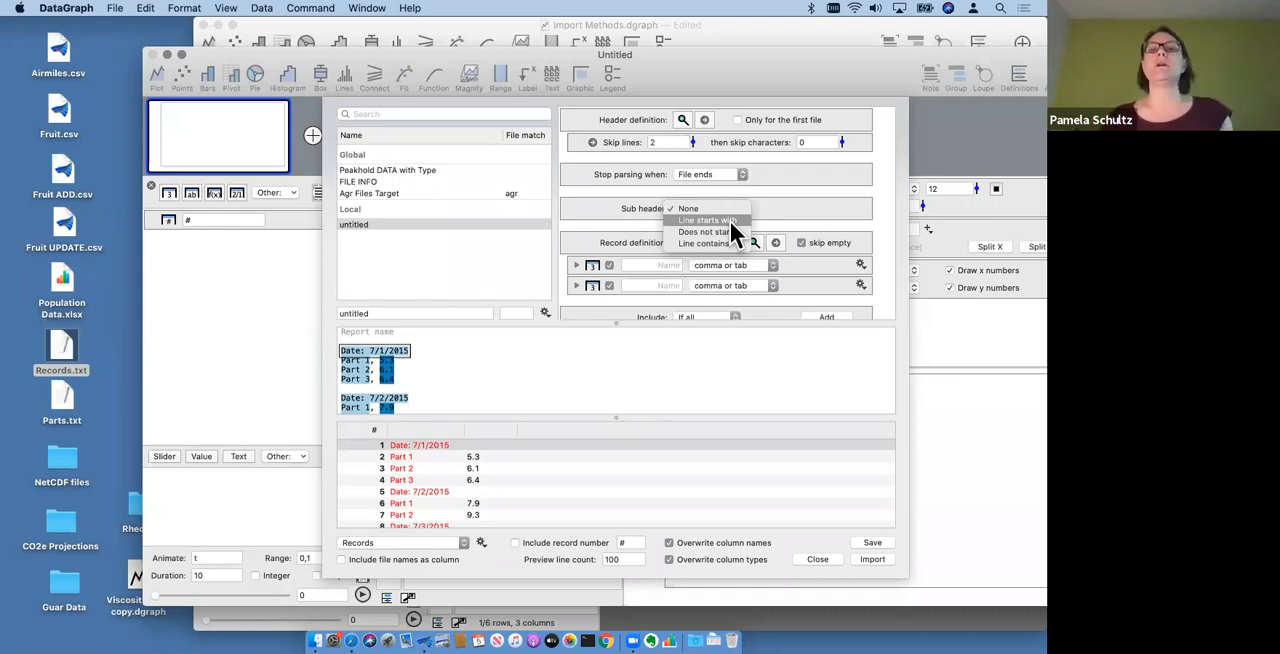
key(Return)
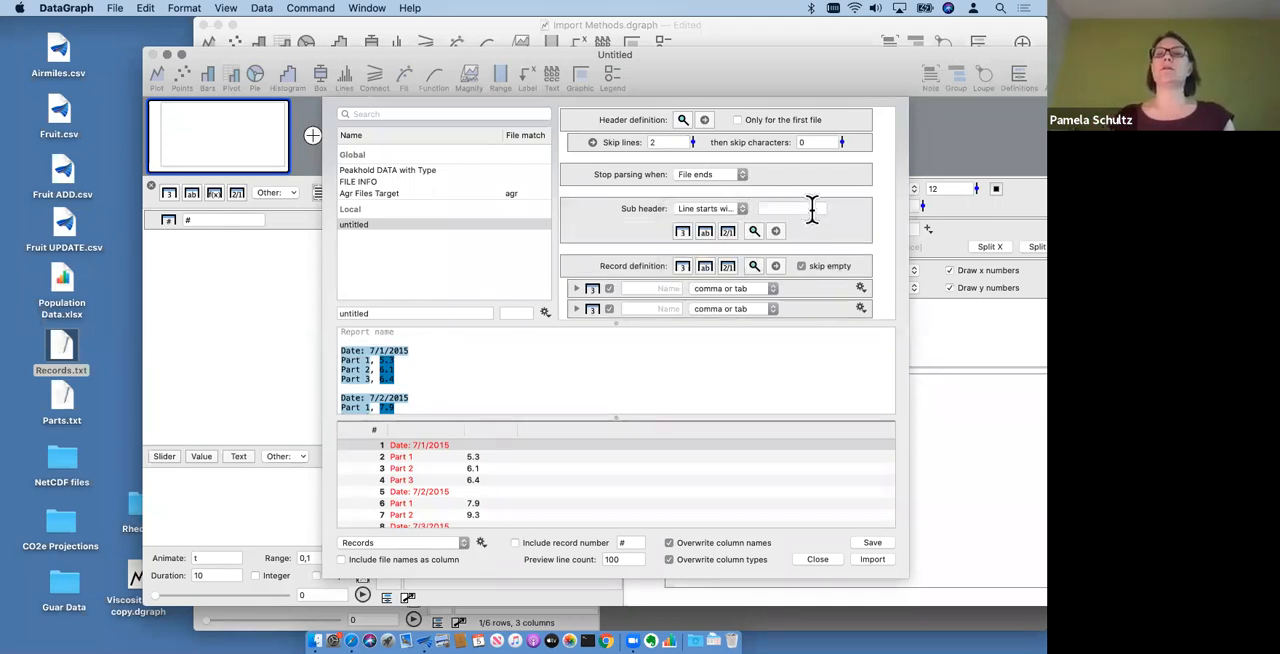
click(806, 208)
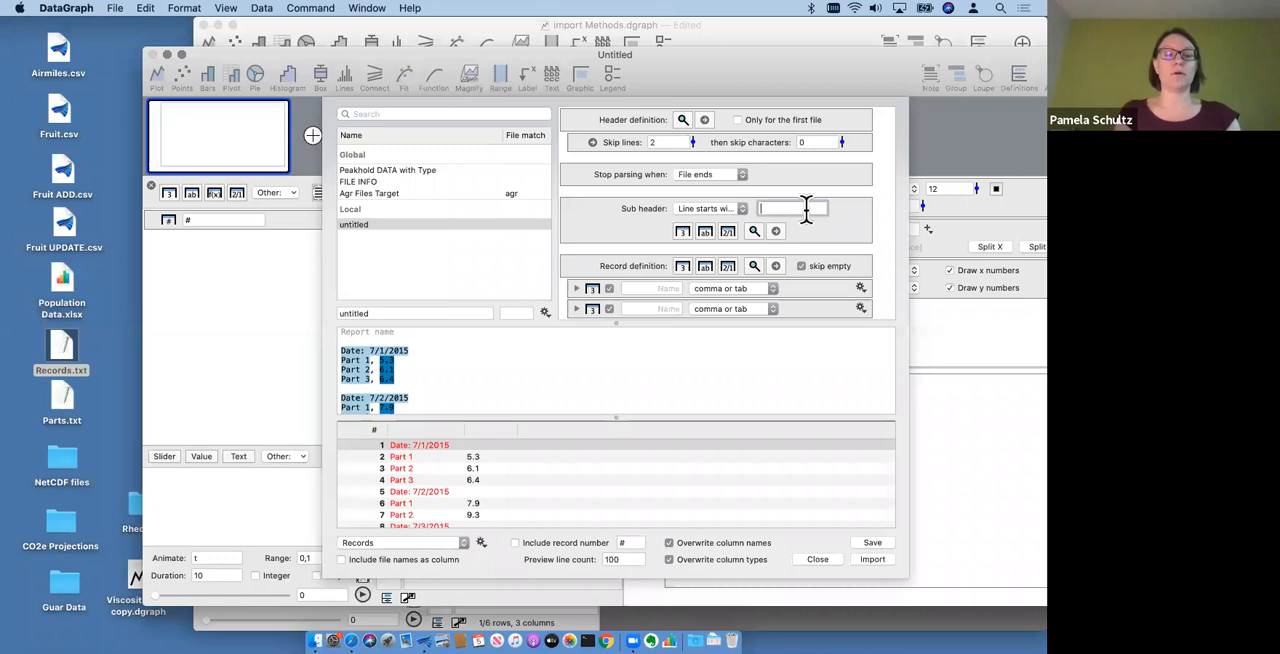
text(Date)
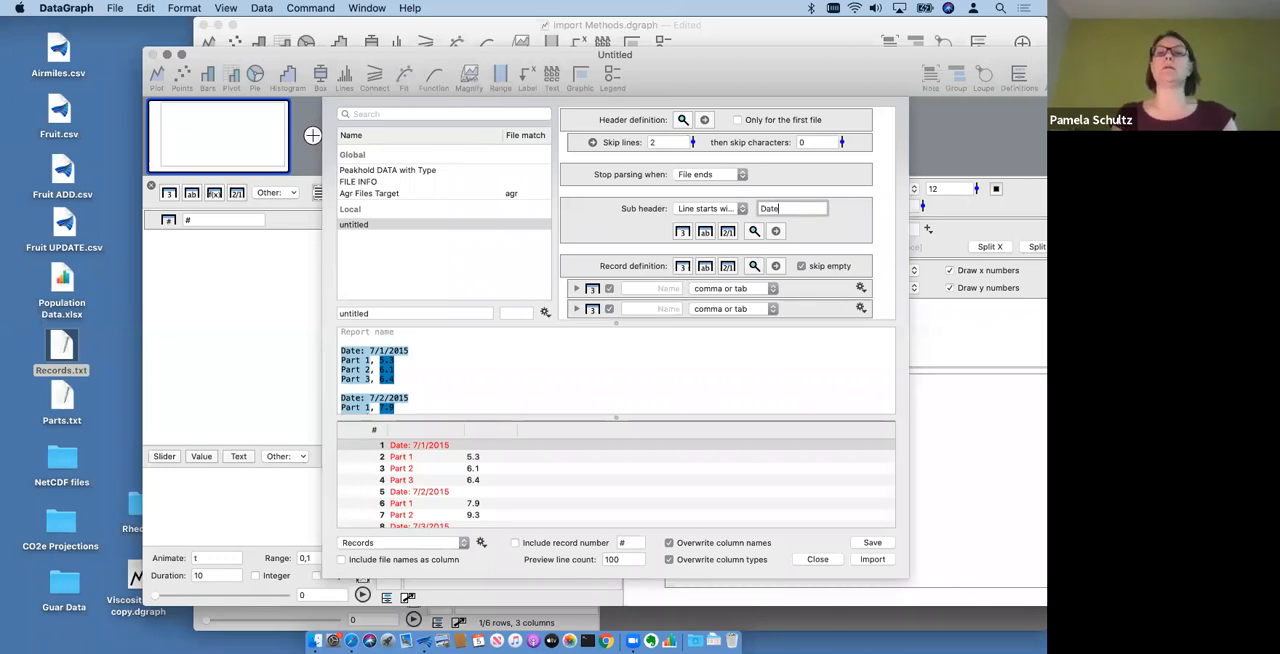
text(:)
click(372, 350)
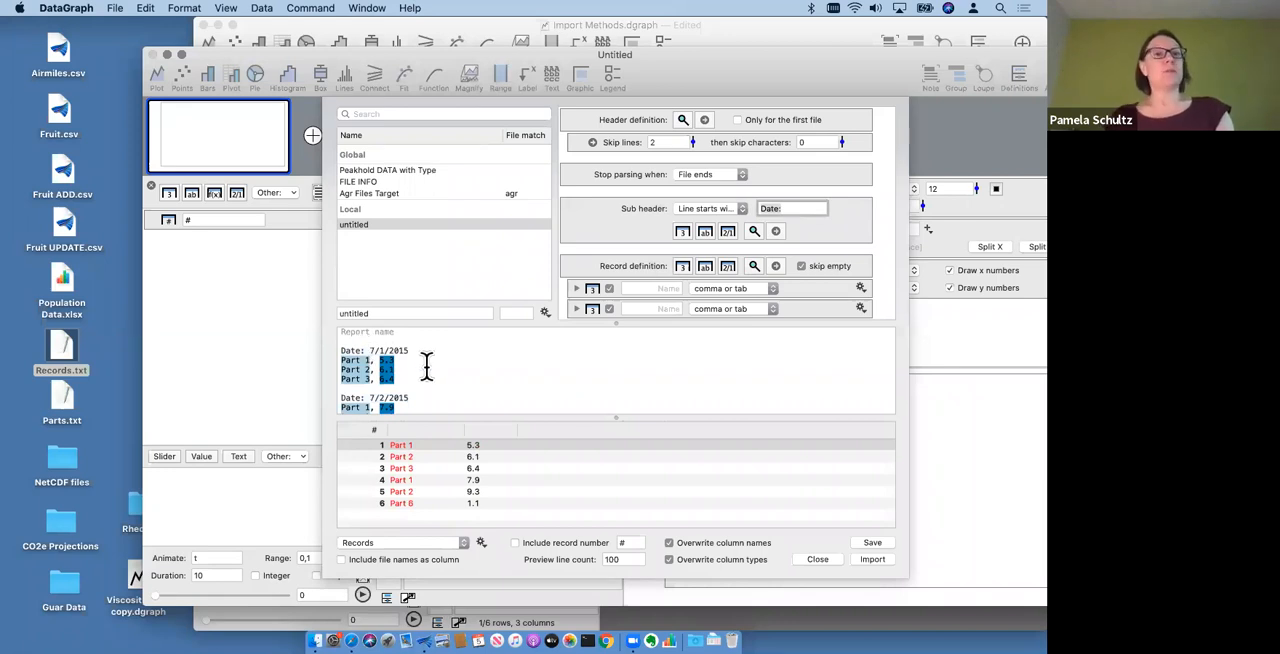
- Add a rule to the sub header that skips 5 characters, followed by a date column
scroll(423, 360, down, 3)
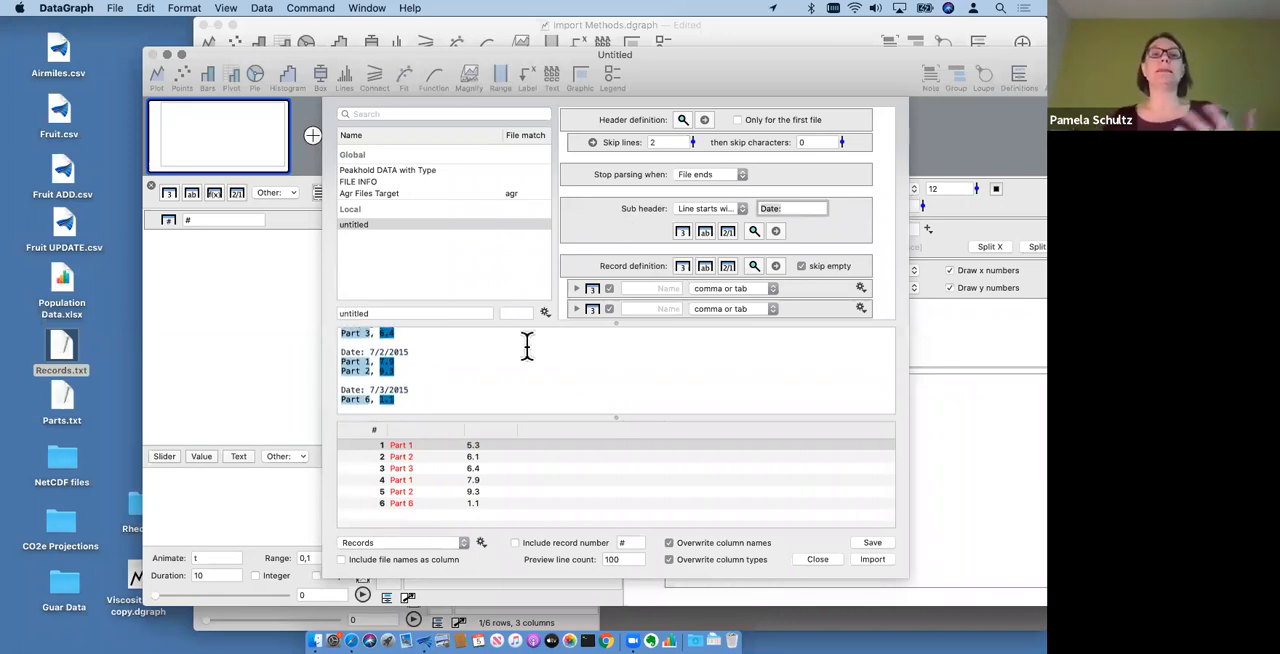
scroll(492, 402, up, 2)
scroll(492, 402, up, 1)
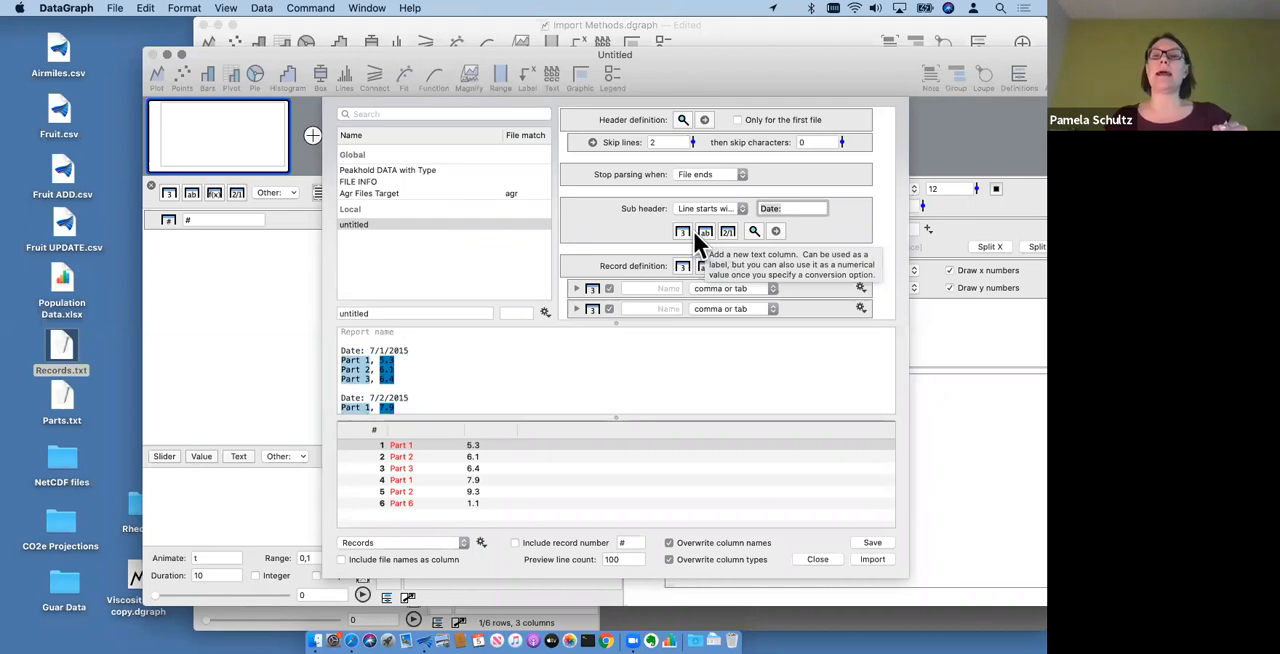
click(775, 231)
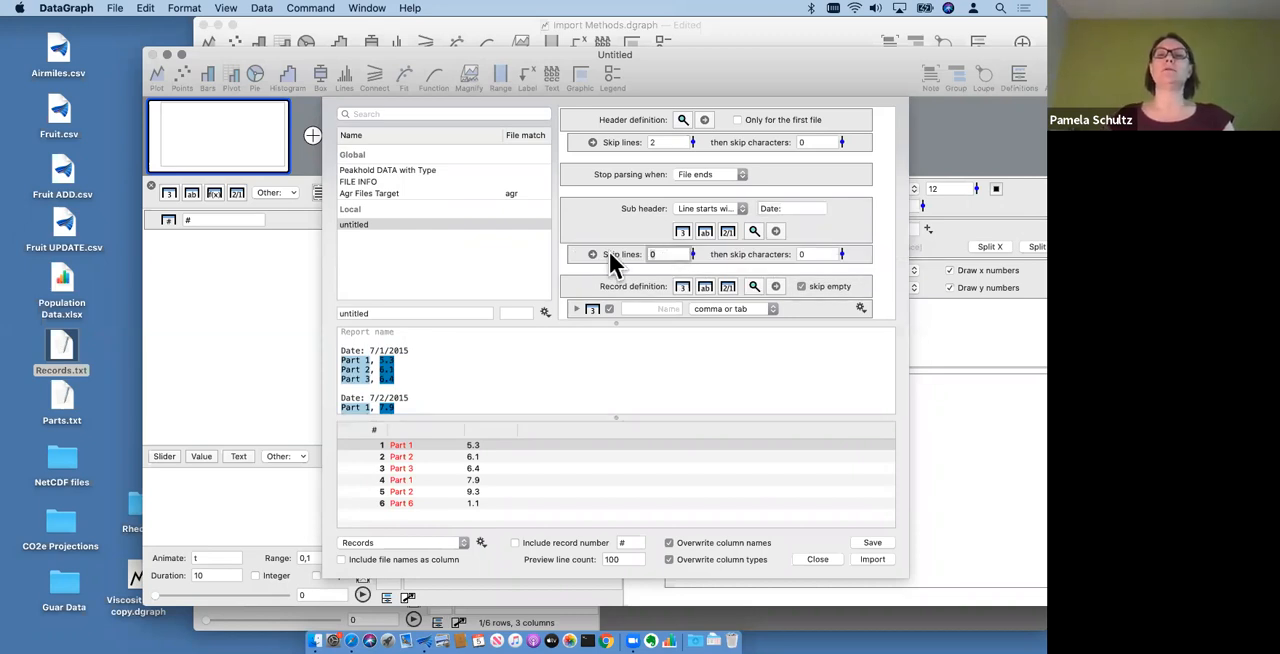
click(798, 254)
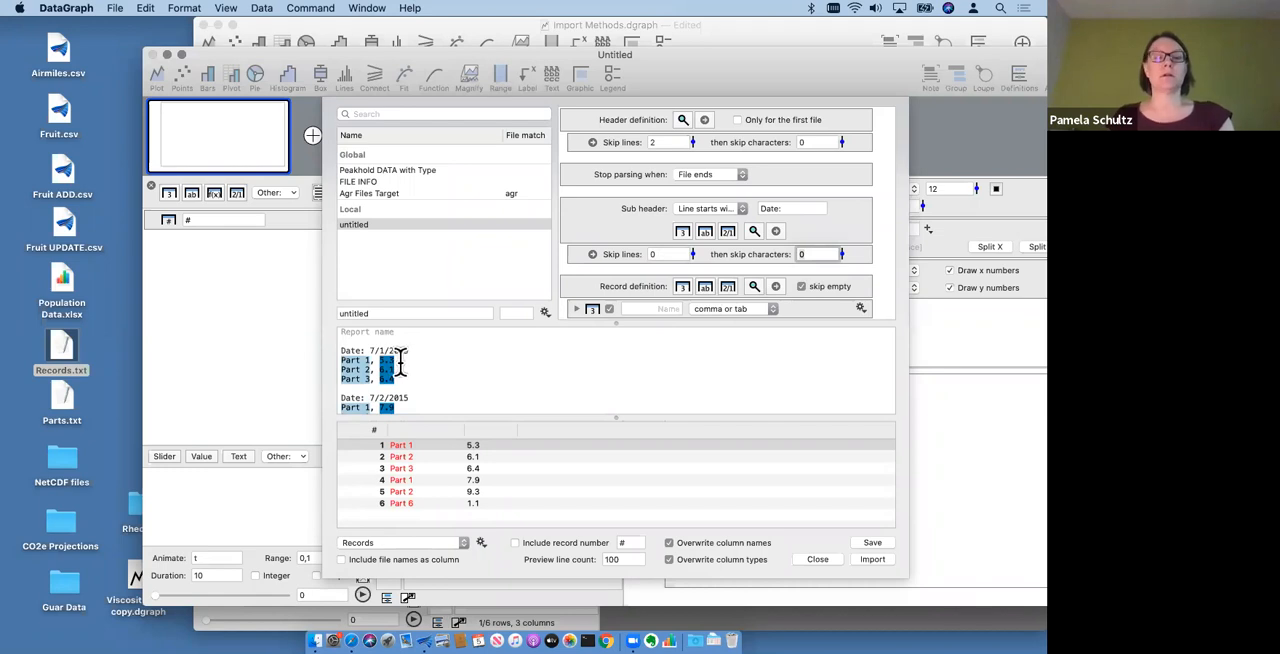
text(5)
key(Return)
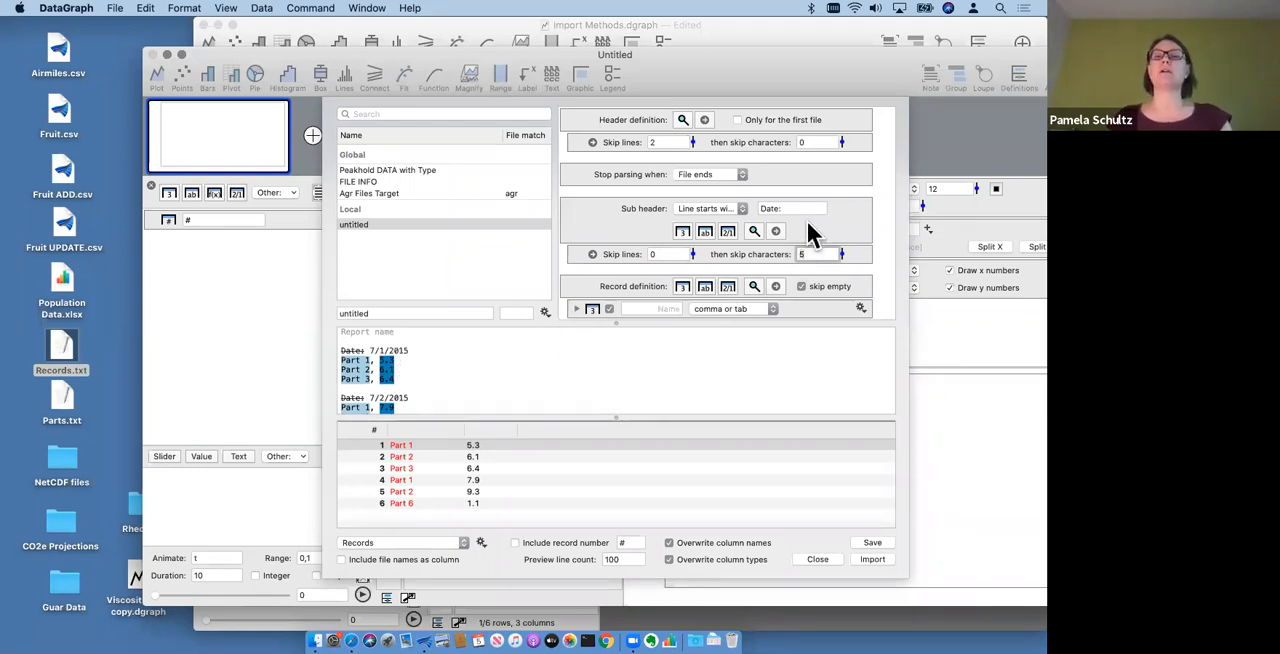
click(728, 232)
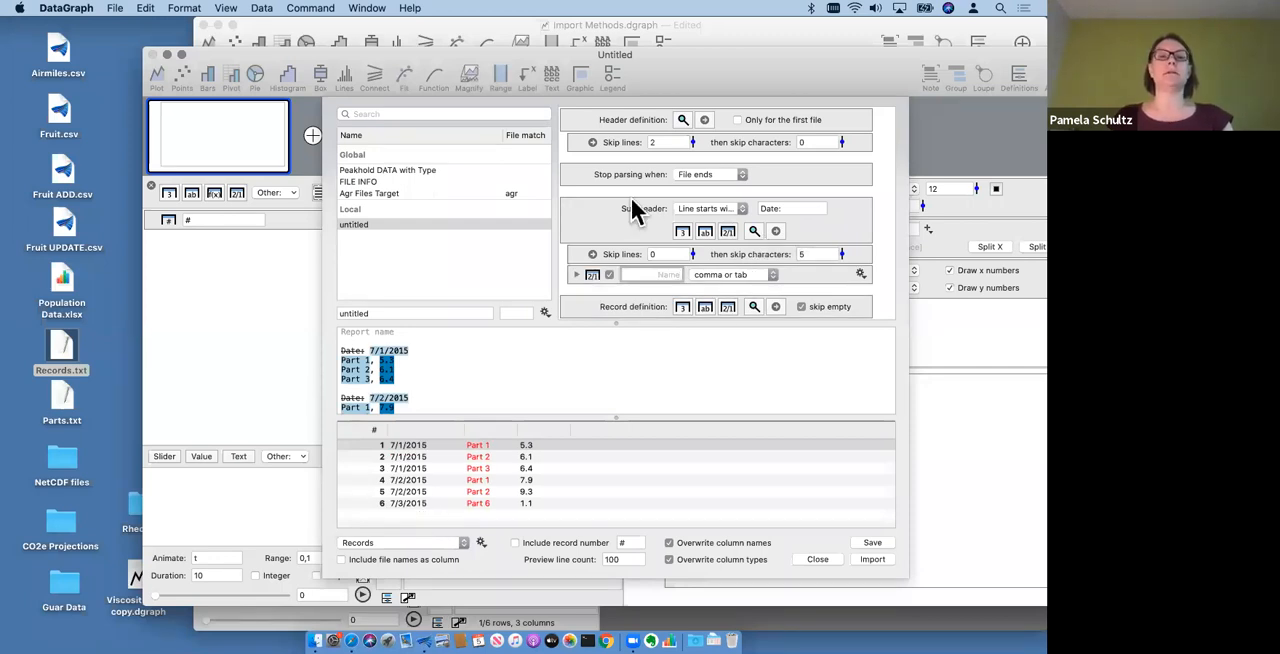
- Add a skip rule to the record definition, place it above both number columns, and set it to skip 0 lines and 5 characters
click(423, 430)
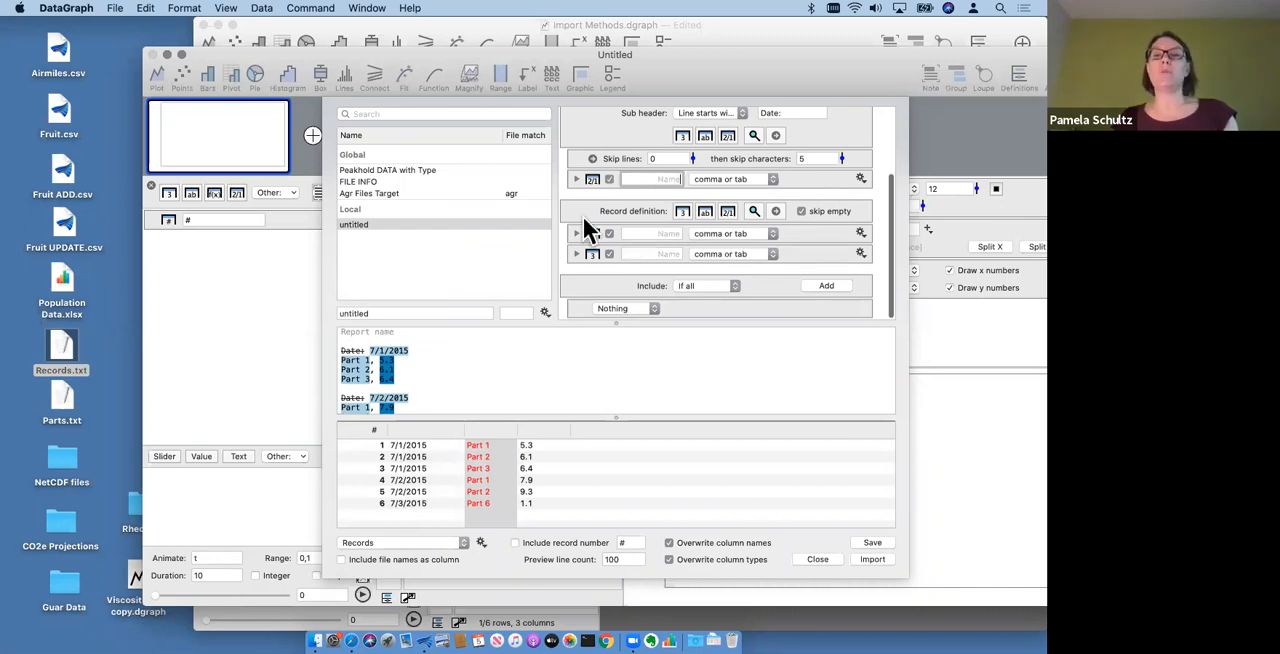
click(775, 211)
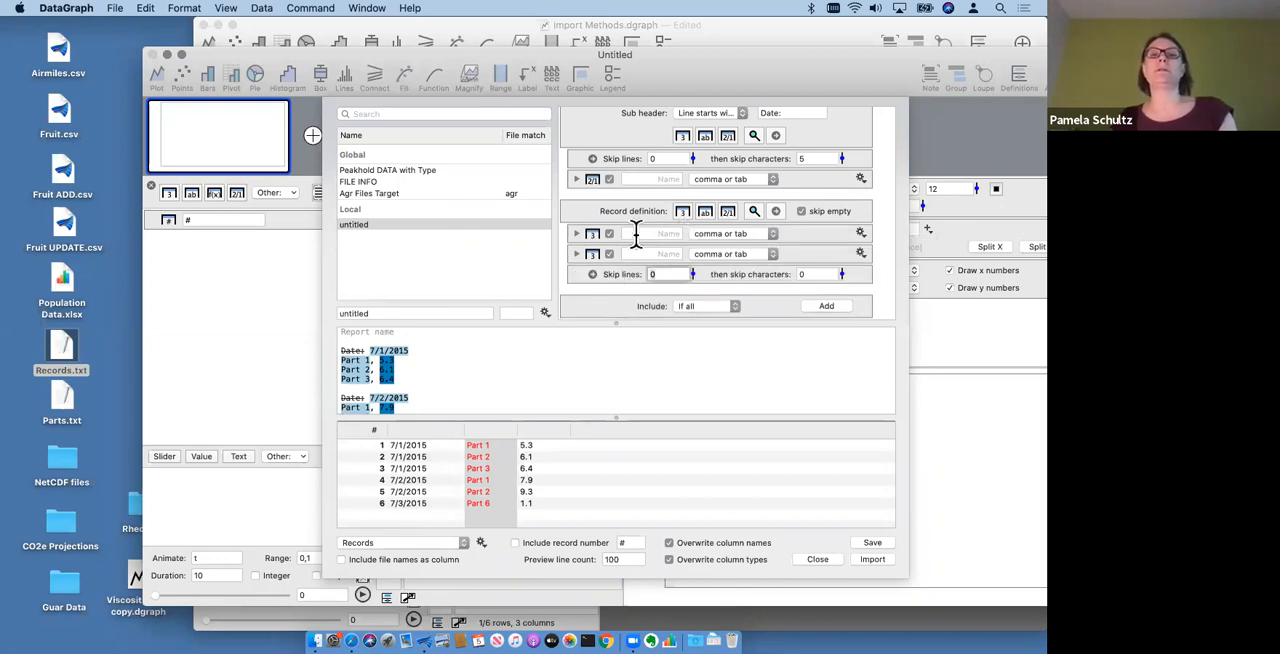
drag(620, 275, 607, 230)
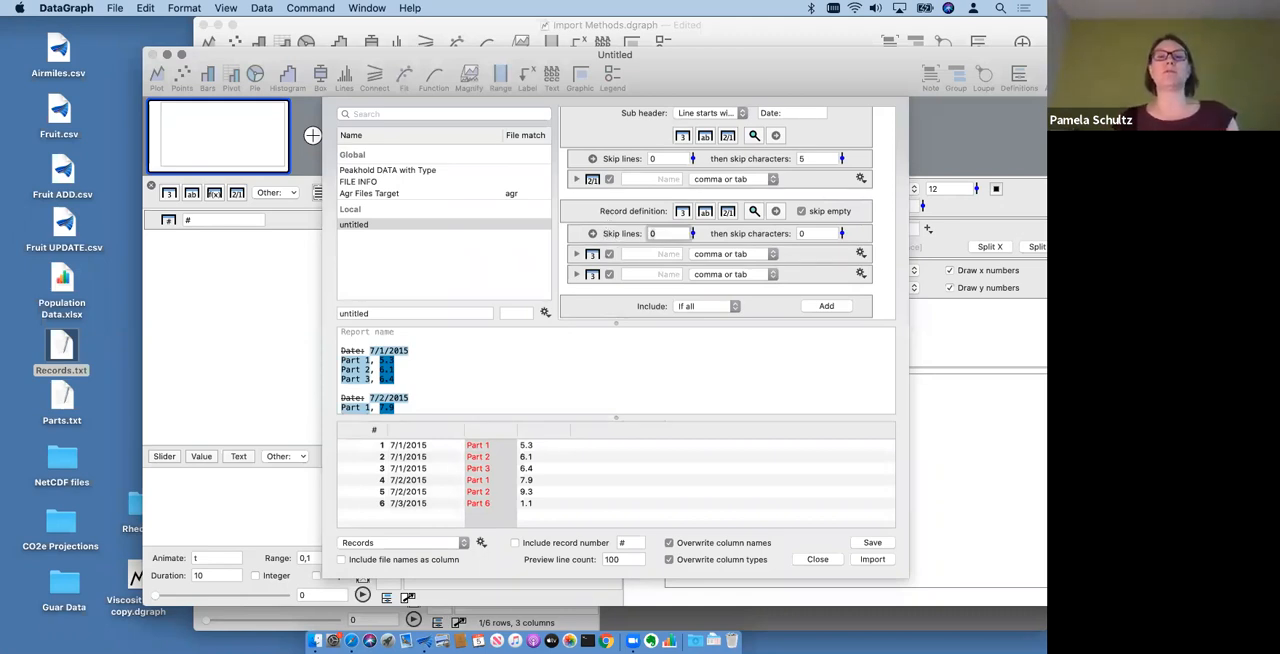
text(5)
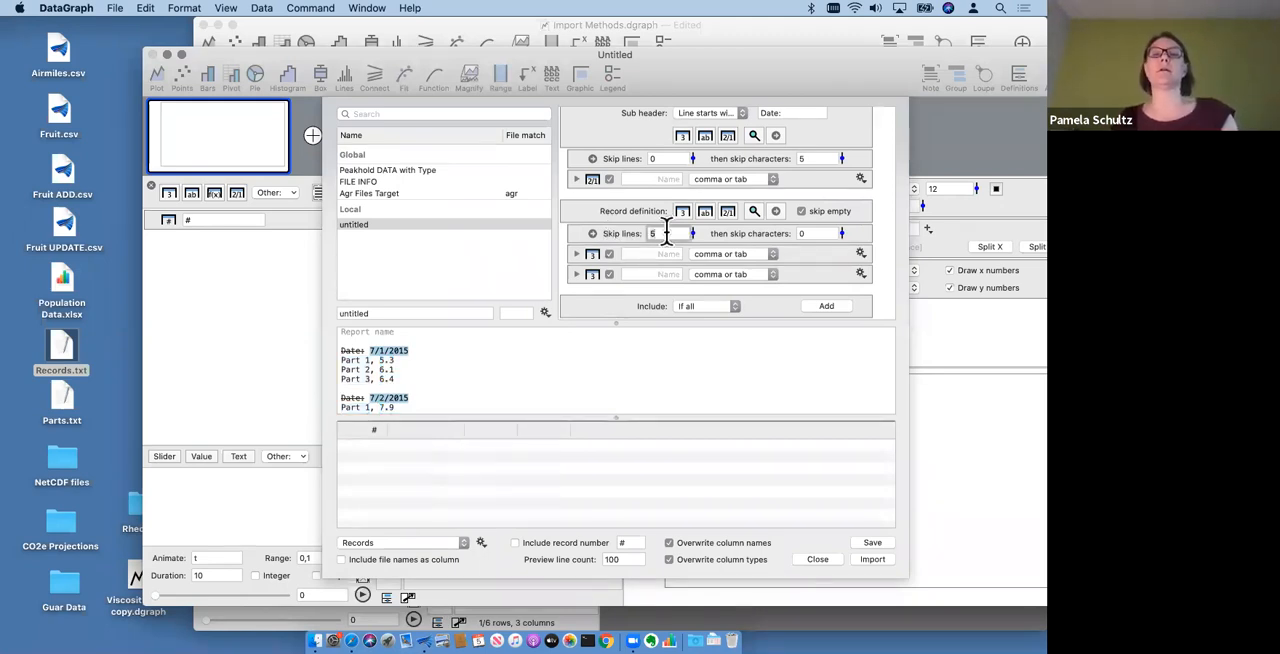
key(BackSpace)
text(0)
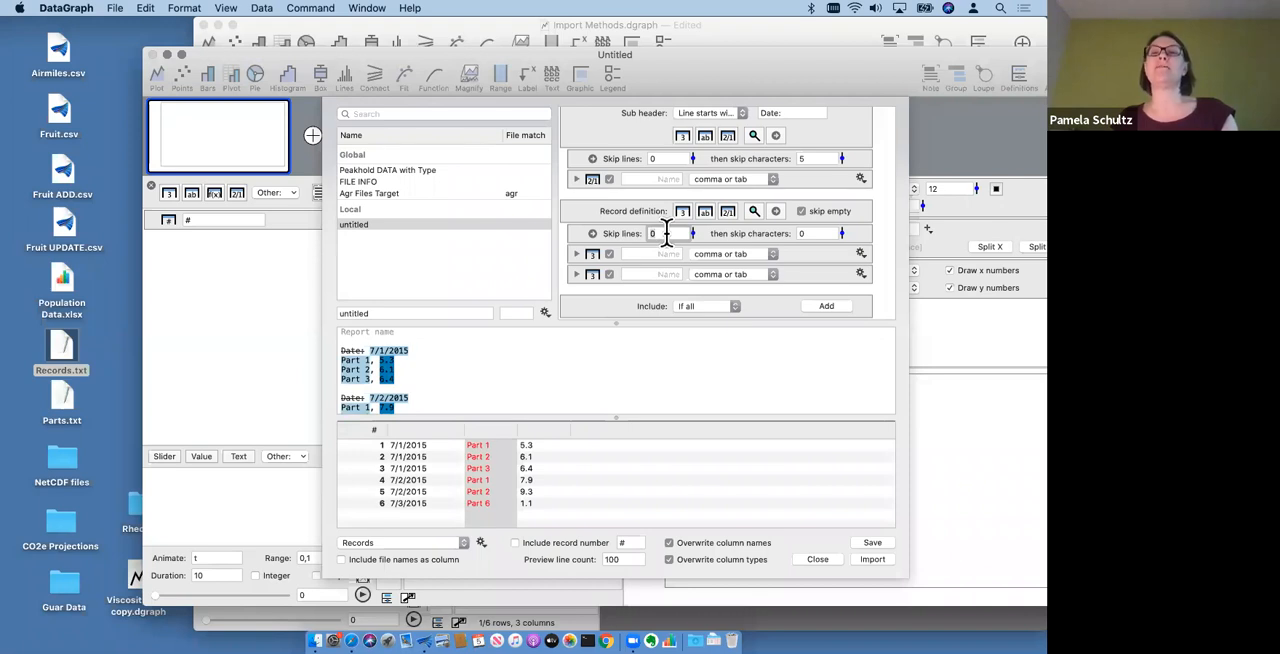
key(Tab)
text(5)
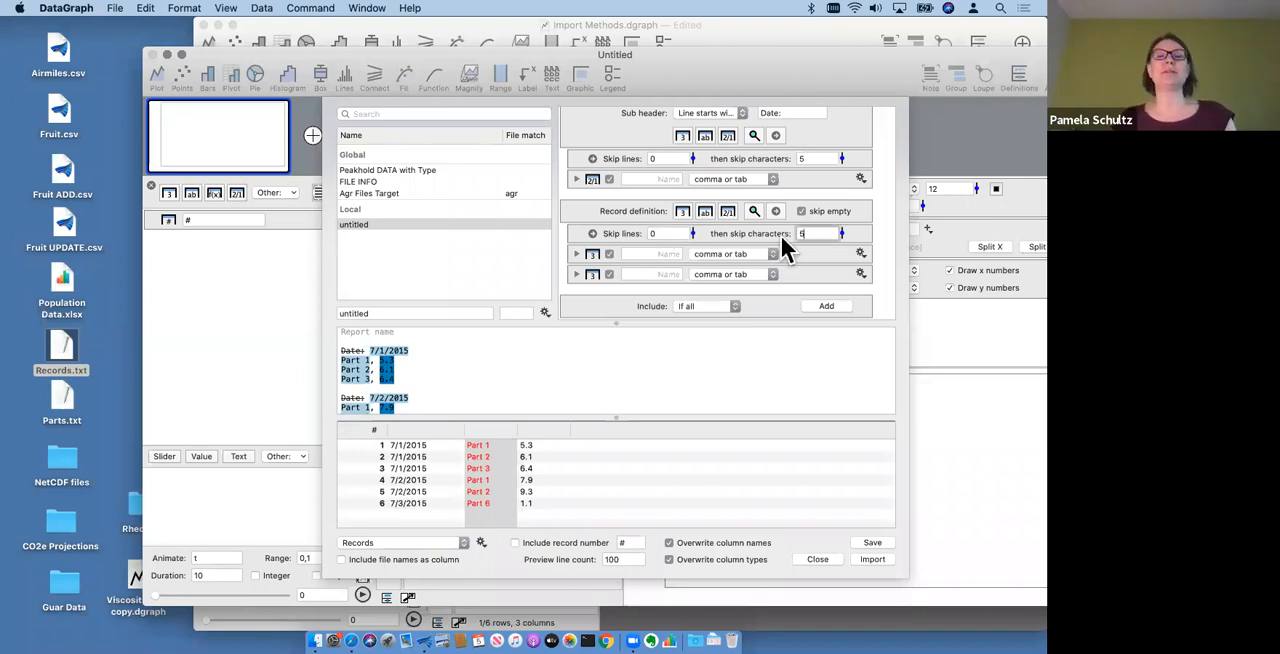
- Resize the source text and parsed table previews, and highlight the last parsed record in the source text
drag(494, 417, 490, 355)
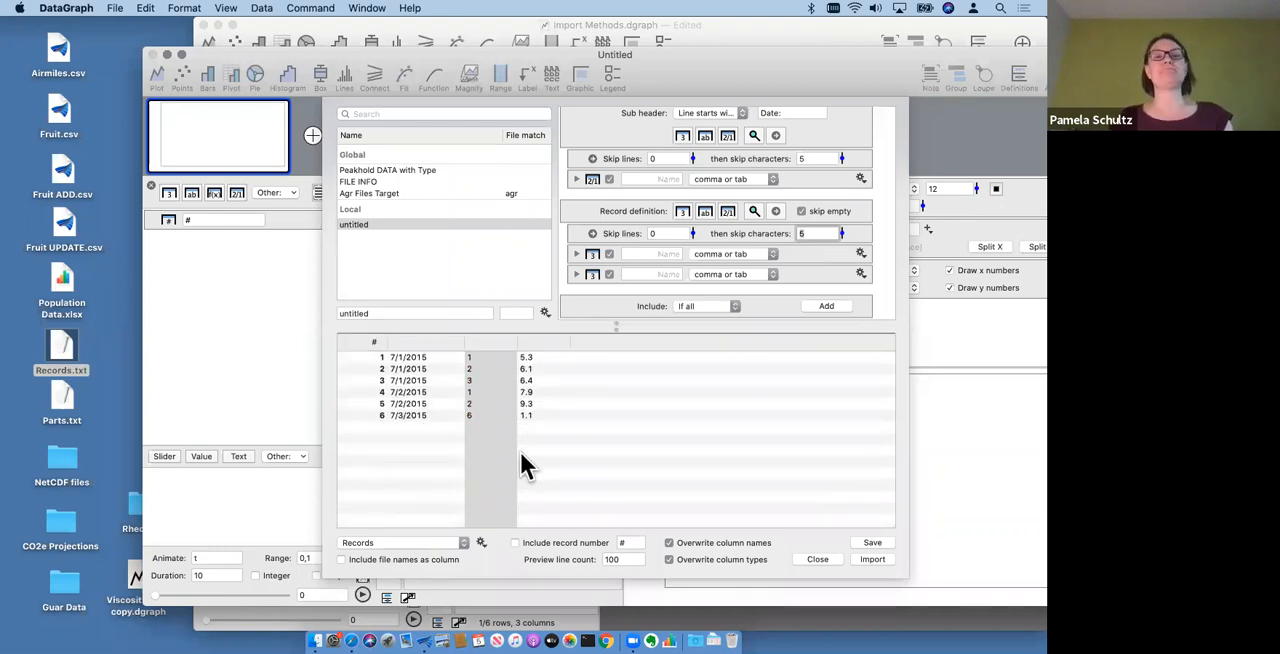
click(517, 434)
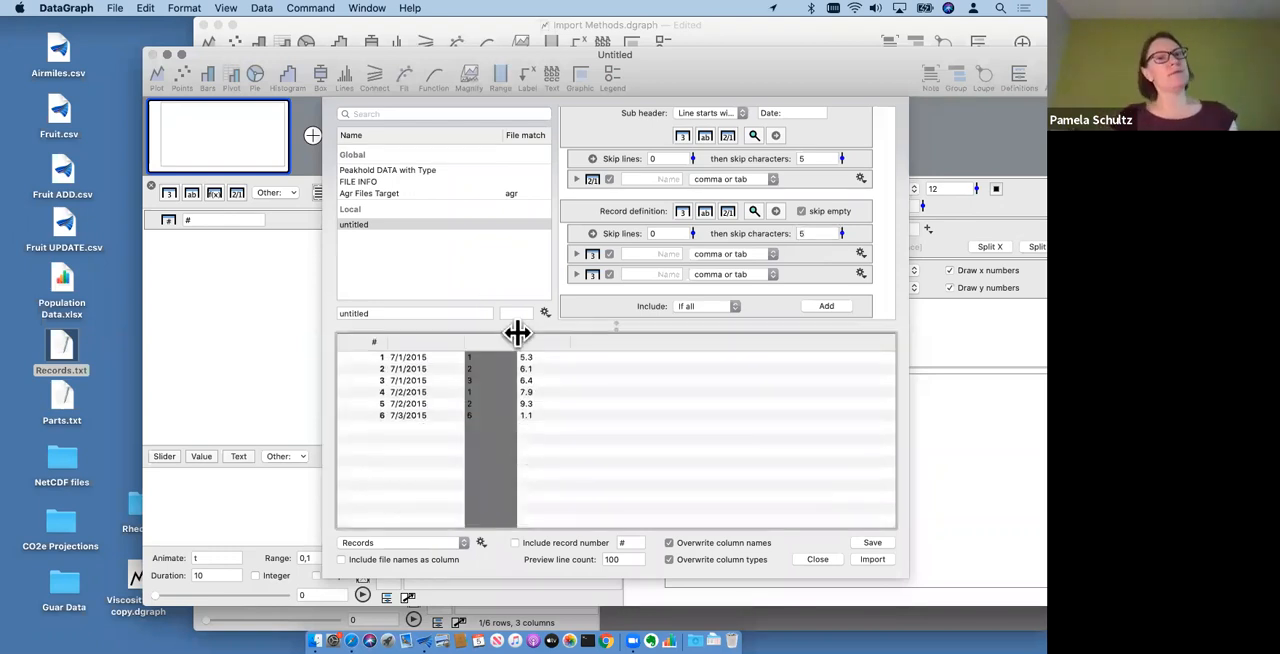
drag(555, 335, 571, 494)
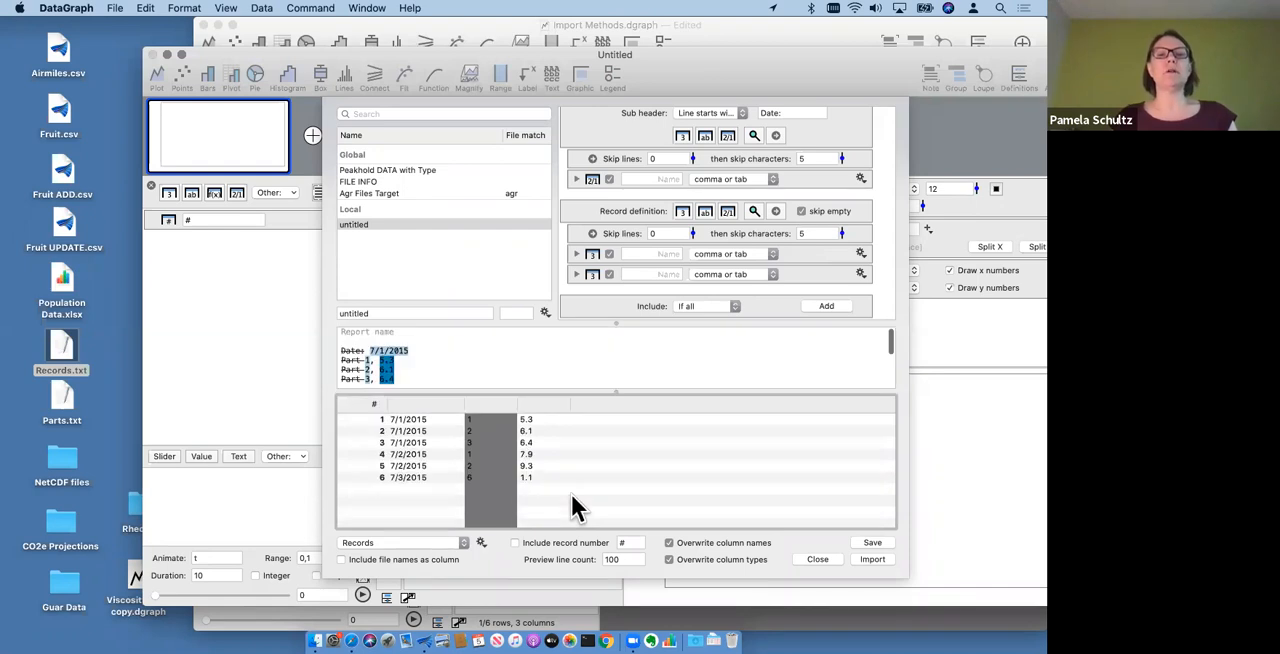
click(568, 481)
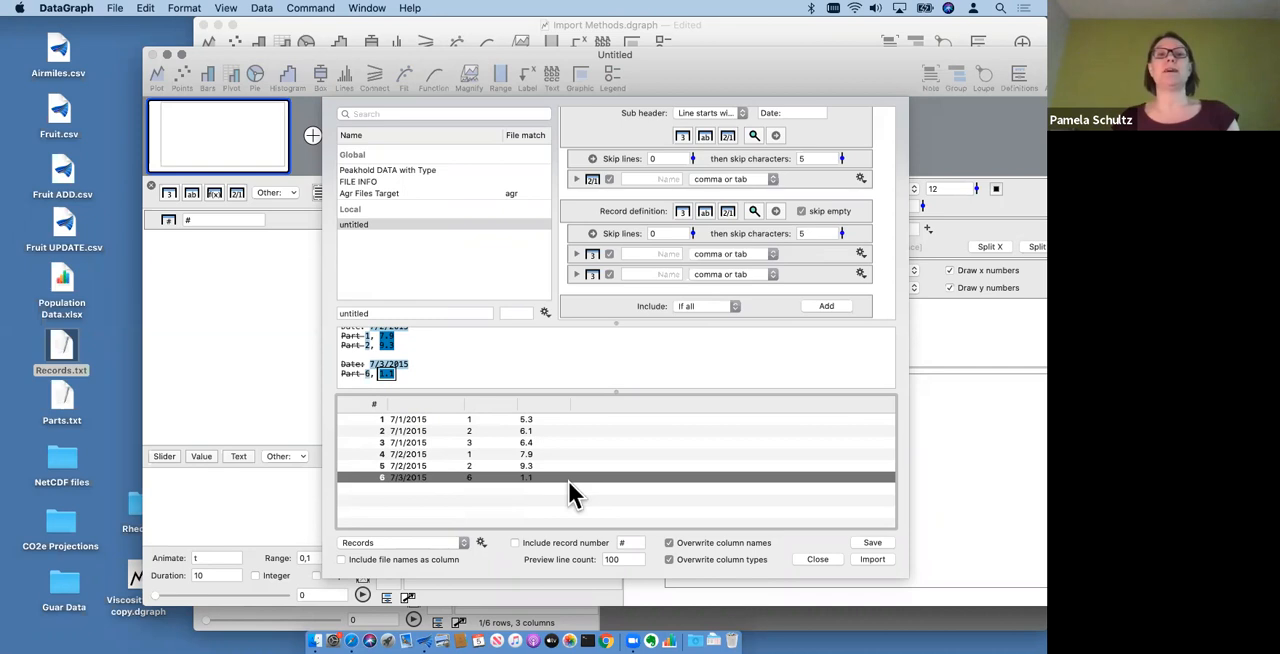
scroll(574, 286, down, 2)
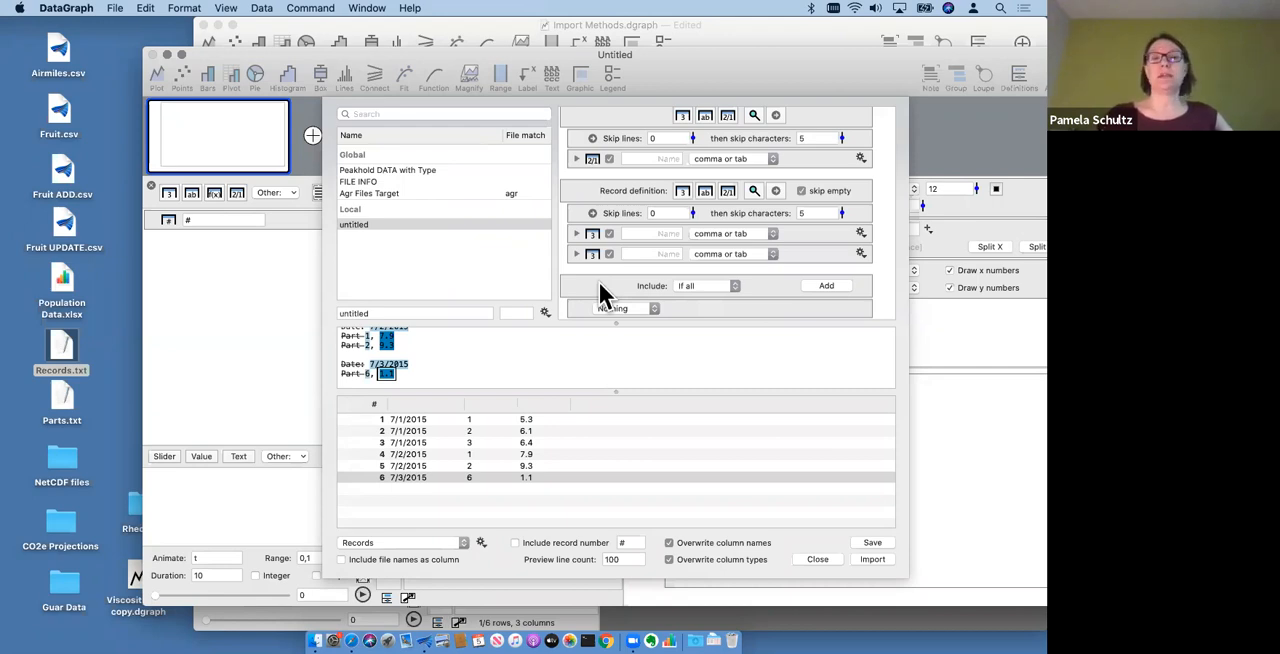
scroll(601, 284, down, 3)
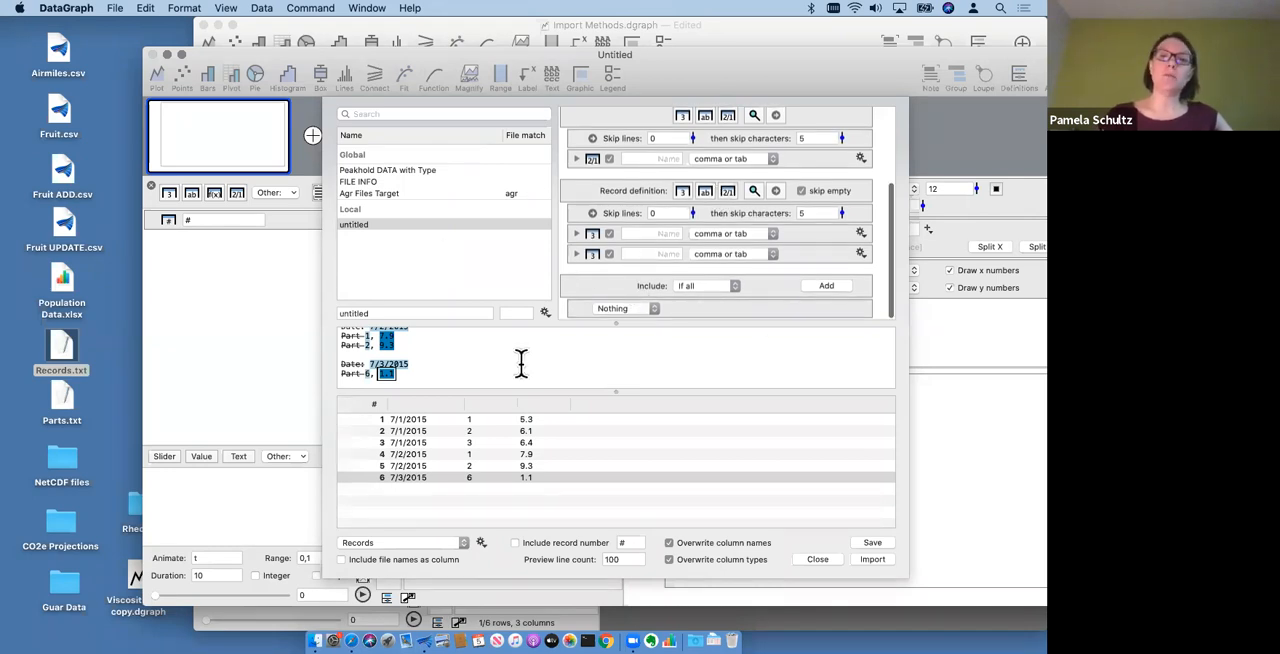
click(628, 308)
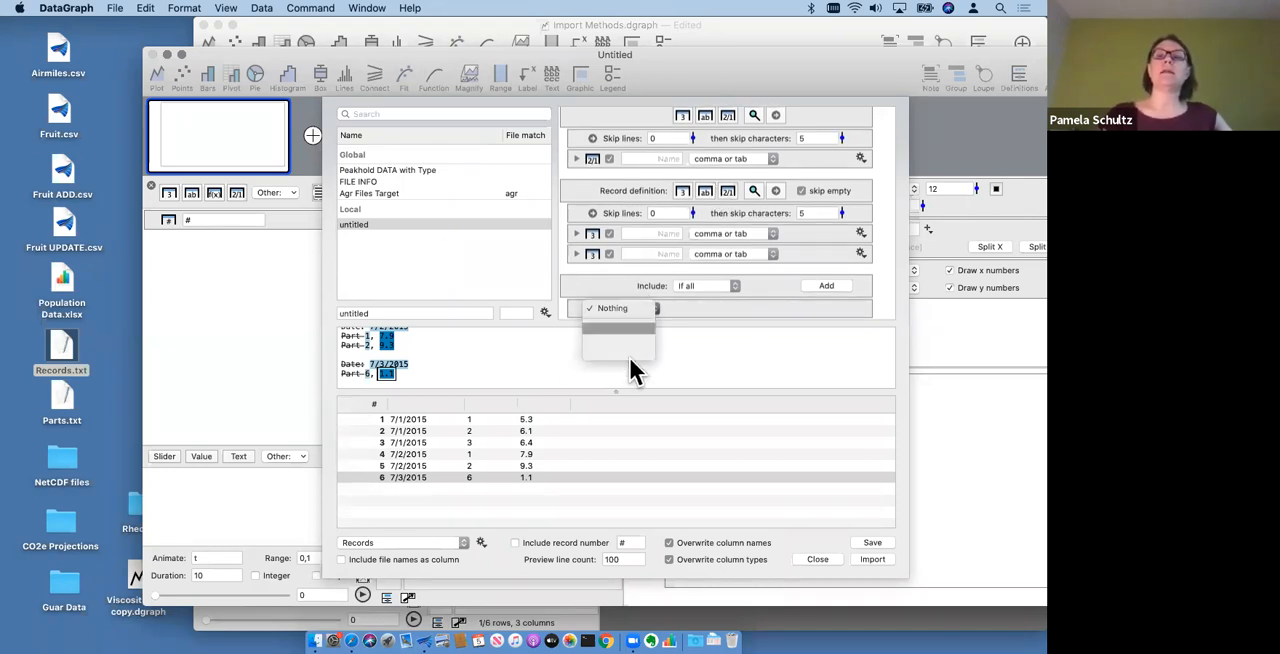
click(726, 298)
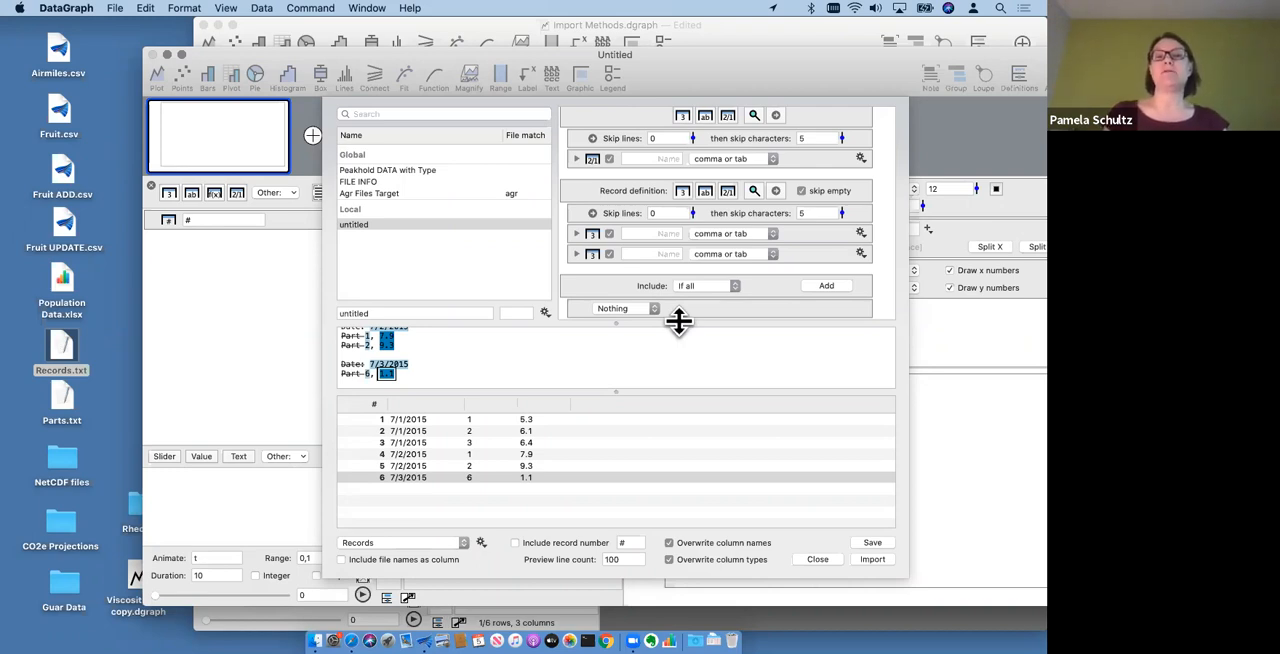
- Name the first number column in the record definition "Part"
click(652, 234)
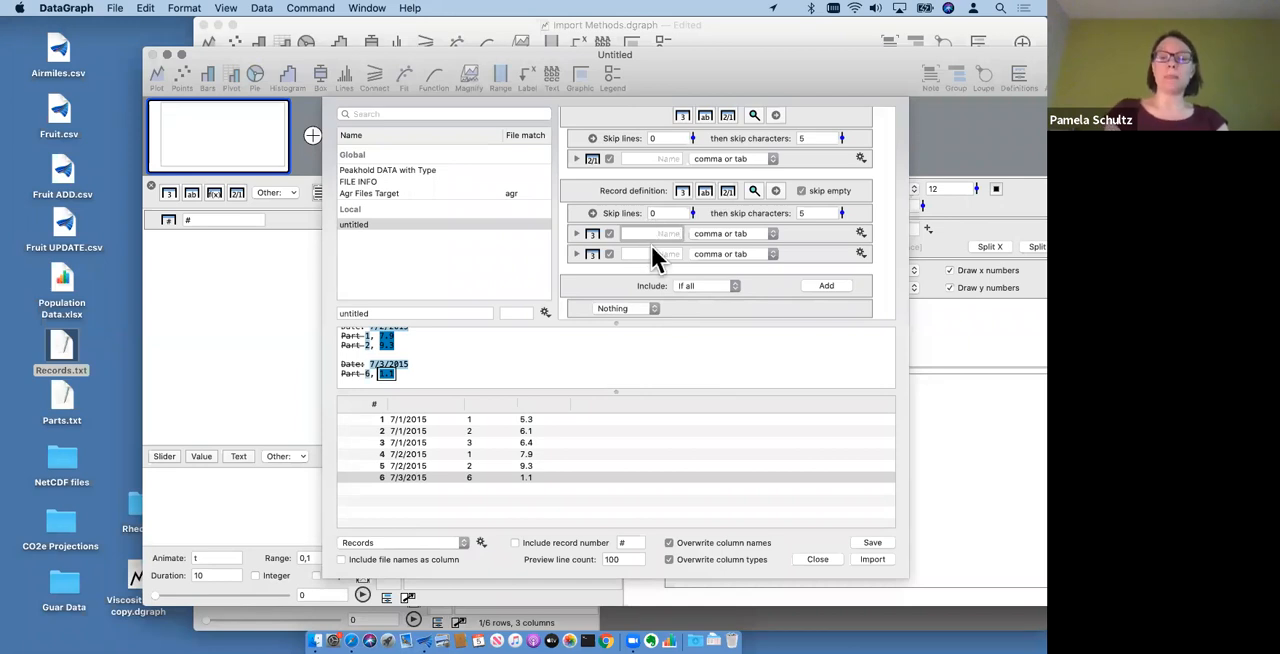
text(Pare)
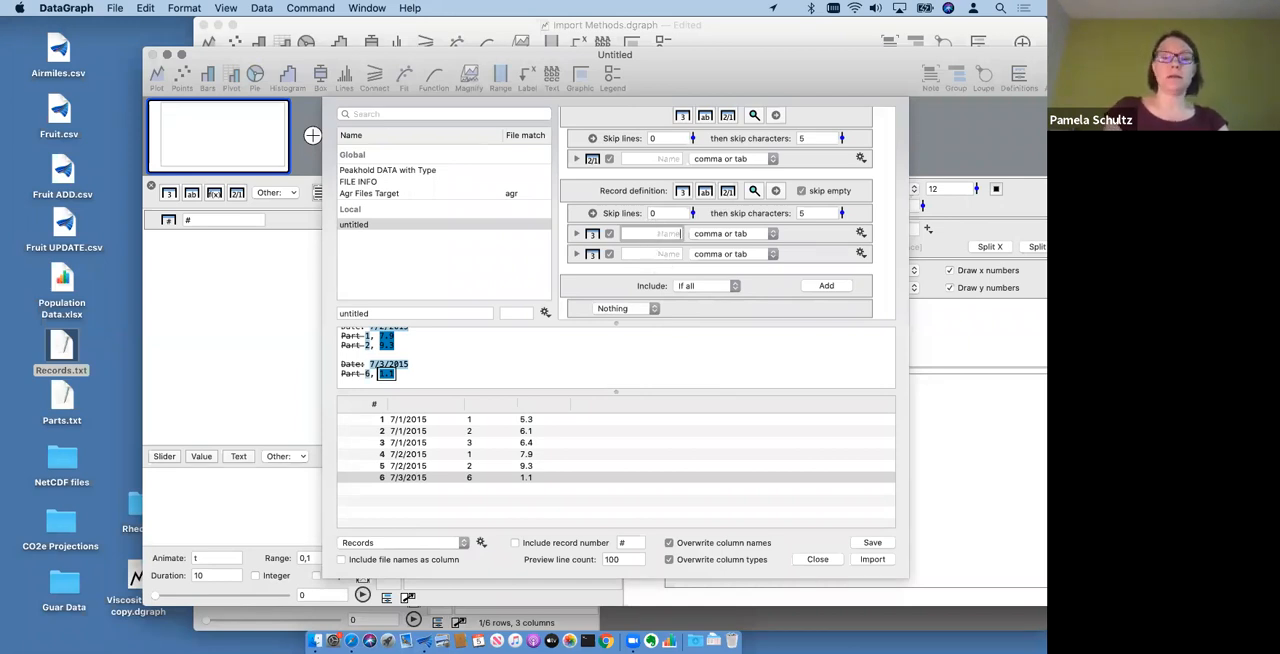
key(BackSpace)
text(t)
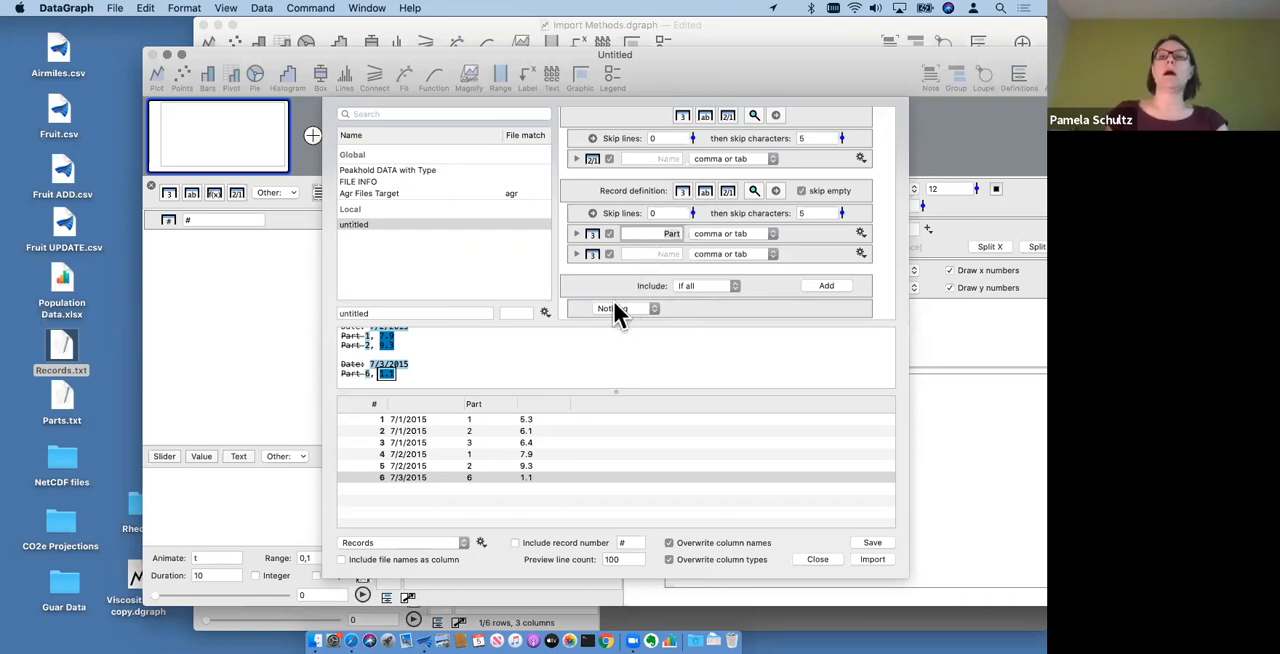
- Set the include condition to keep only records where Part = 1
scroll(762, 211, down, 1)
click(600, 281)
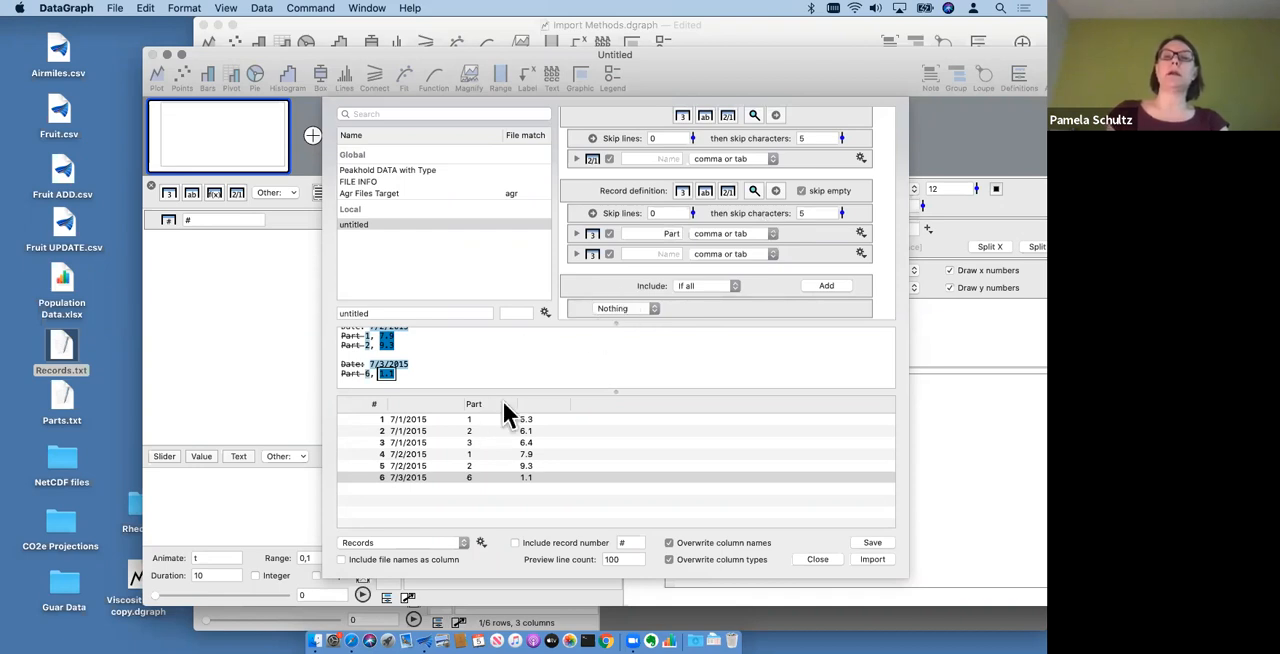
click(621, 308)
click(629, 338)
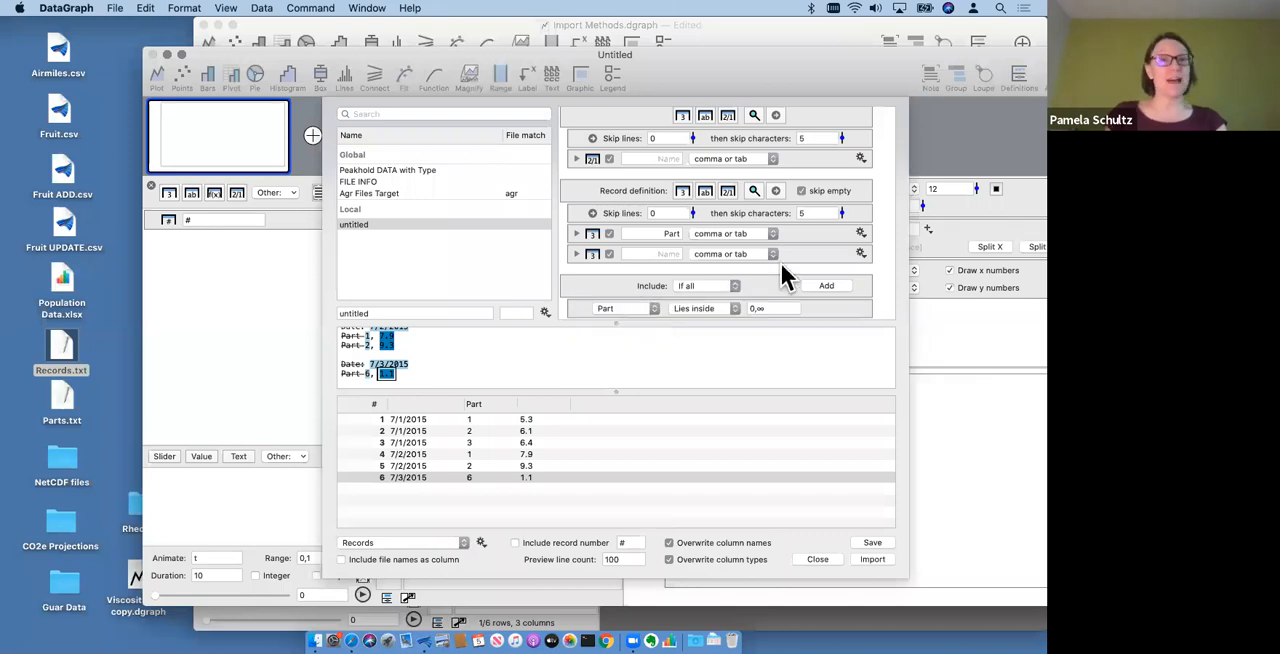
click(707, 310)
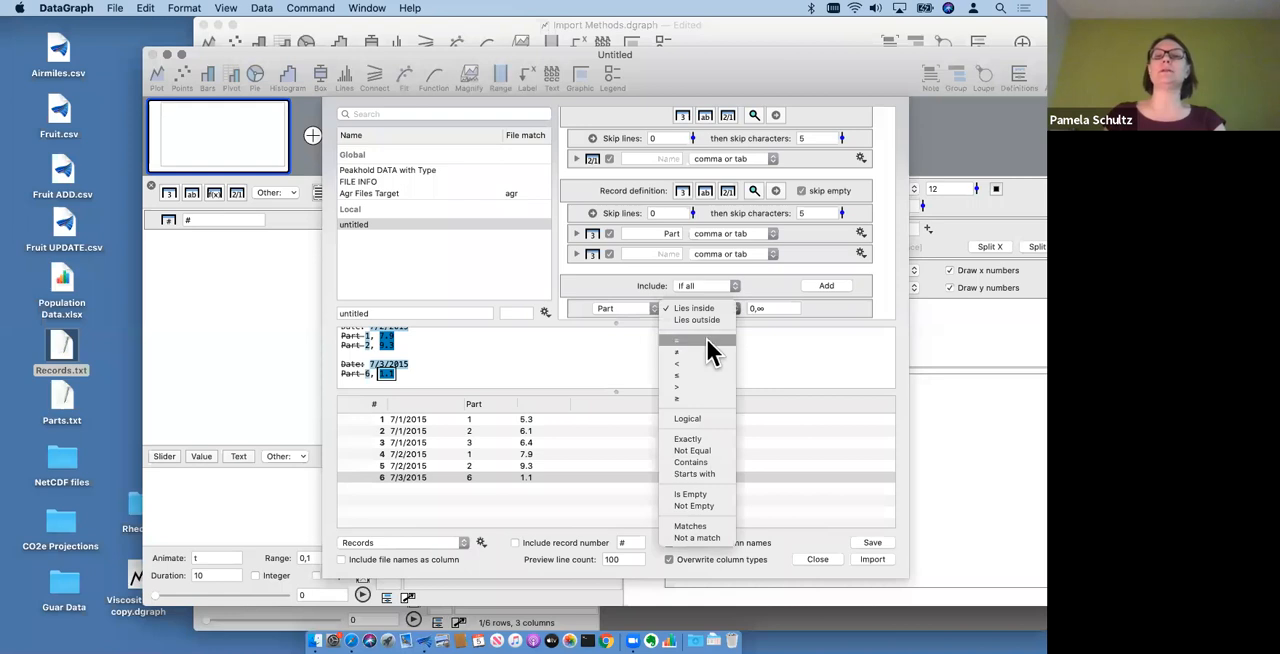
click(706, 339)
drag(774, 308, 732, 307)
text(1)
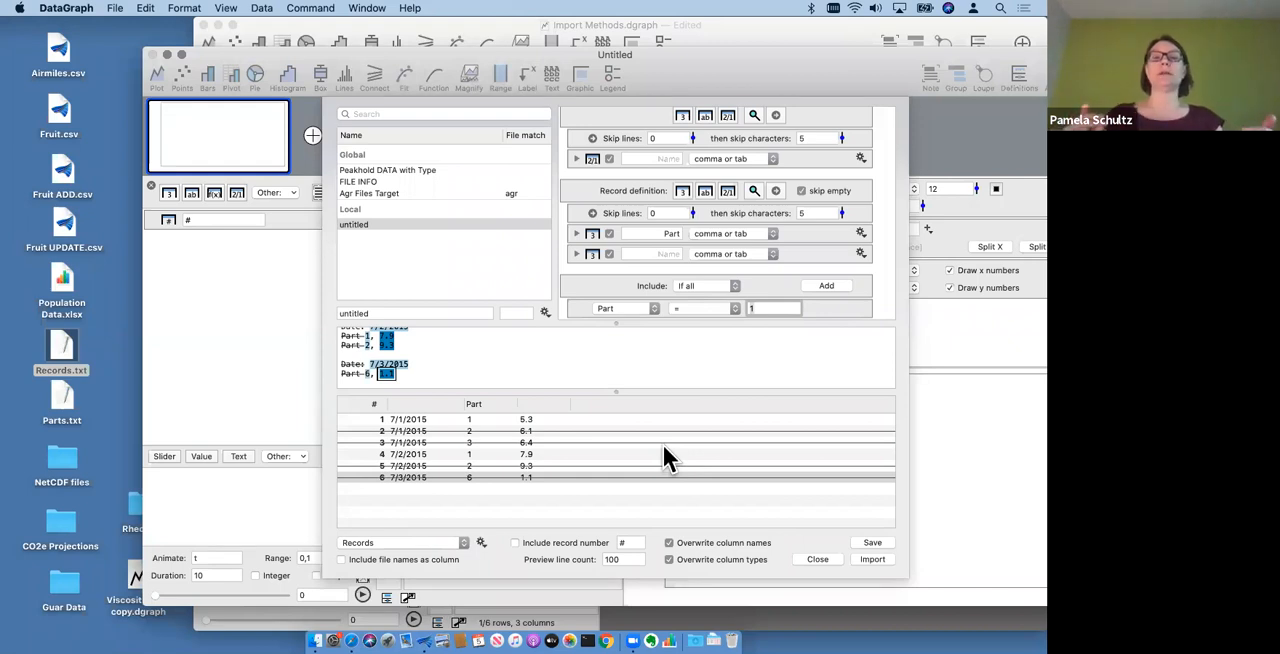
click(505, 518)
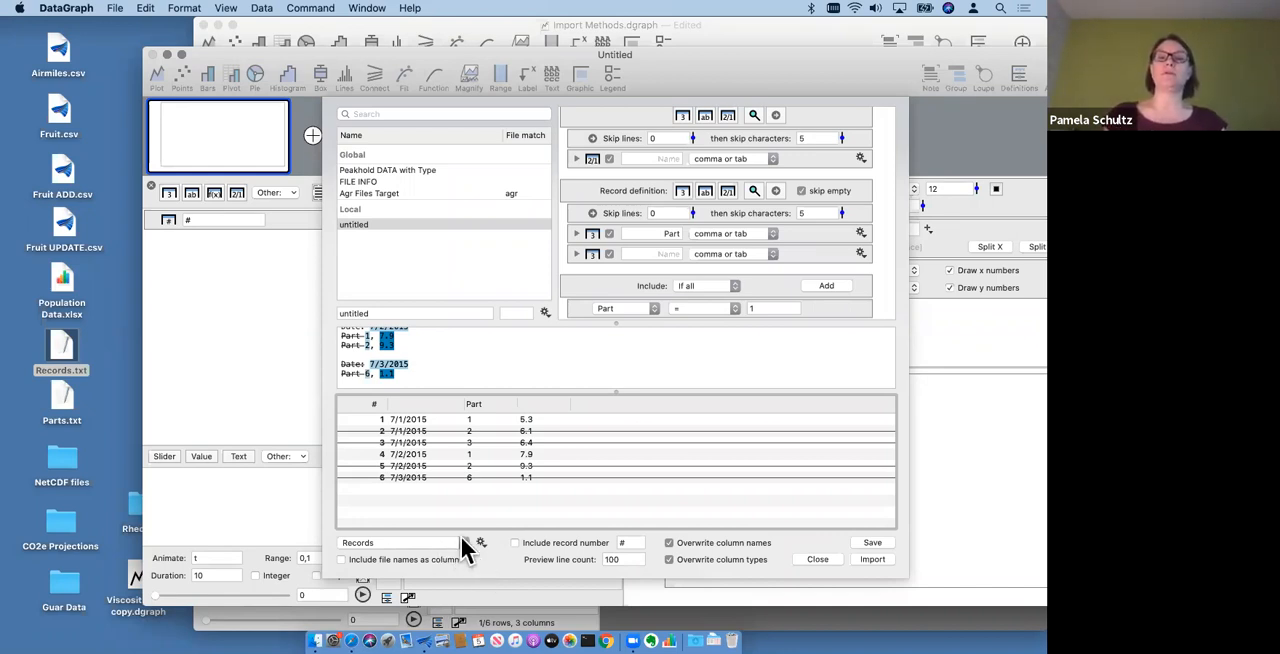
click(463, 543)
click(480, 571)
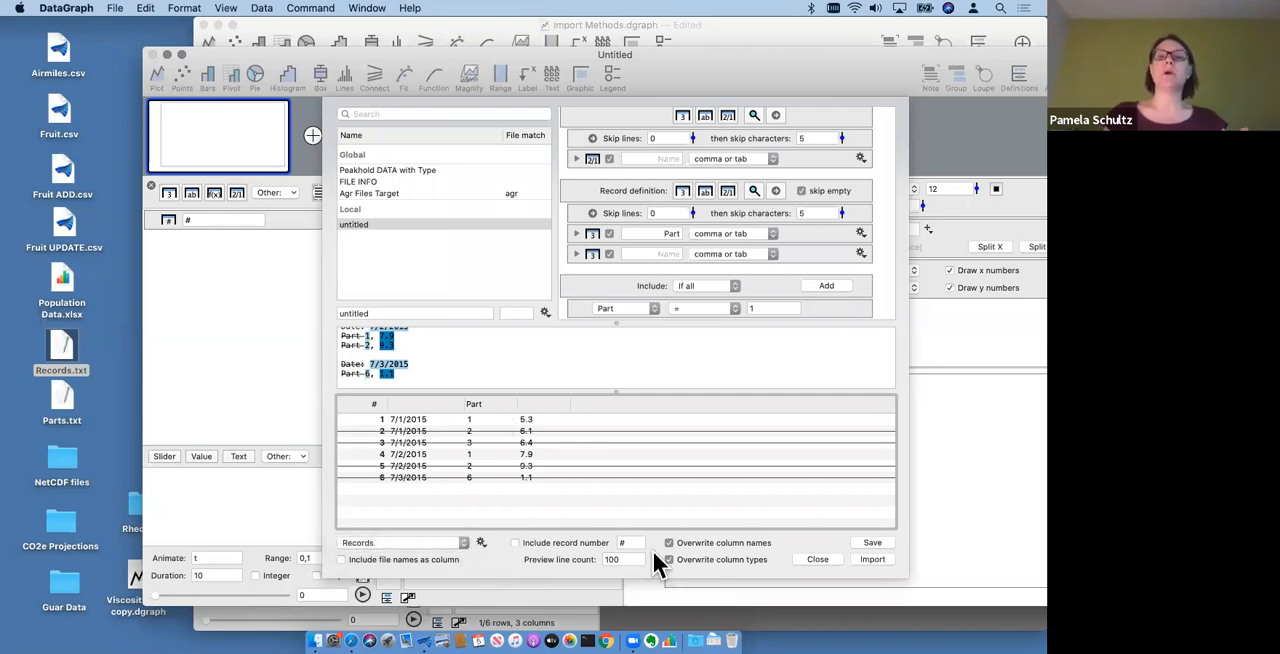
- Try a preview line count of 1000 for the import and restore it to 100
click(612, 560)
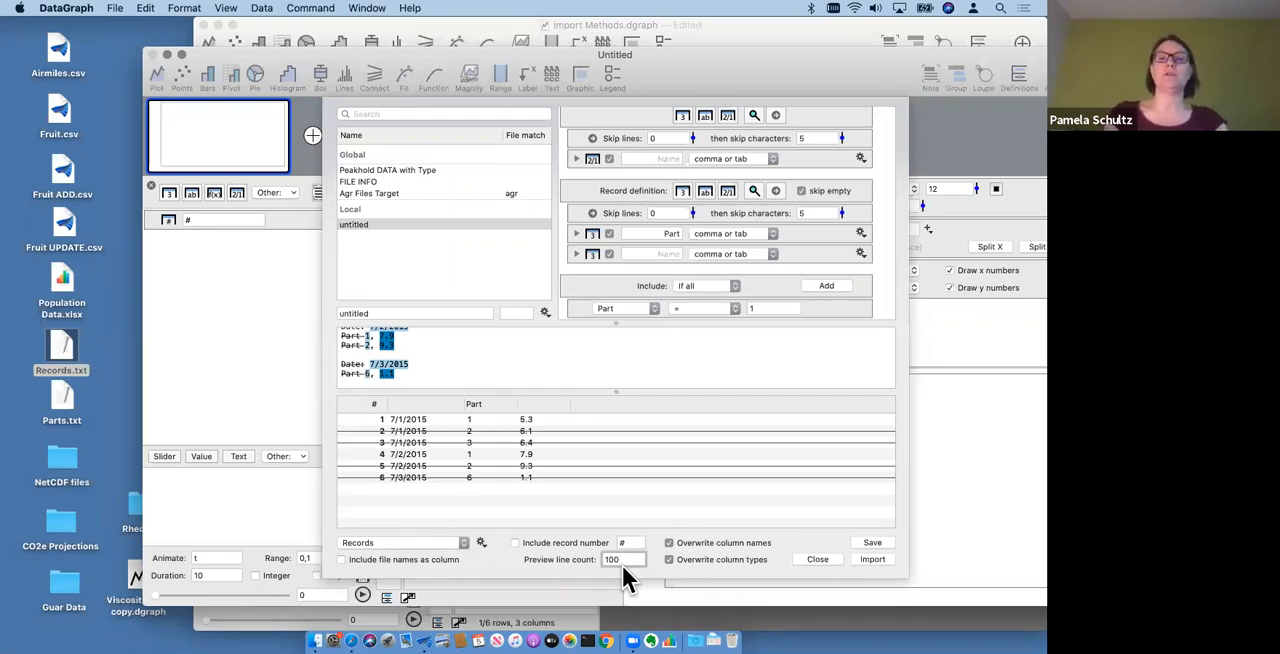
text(0)
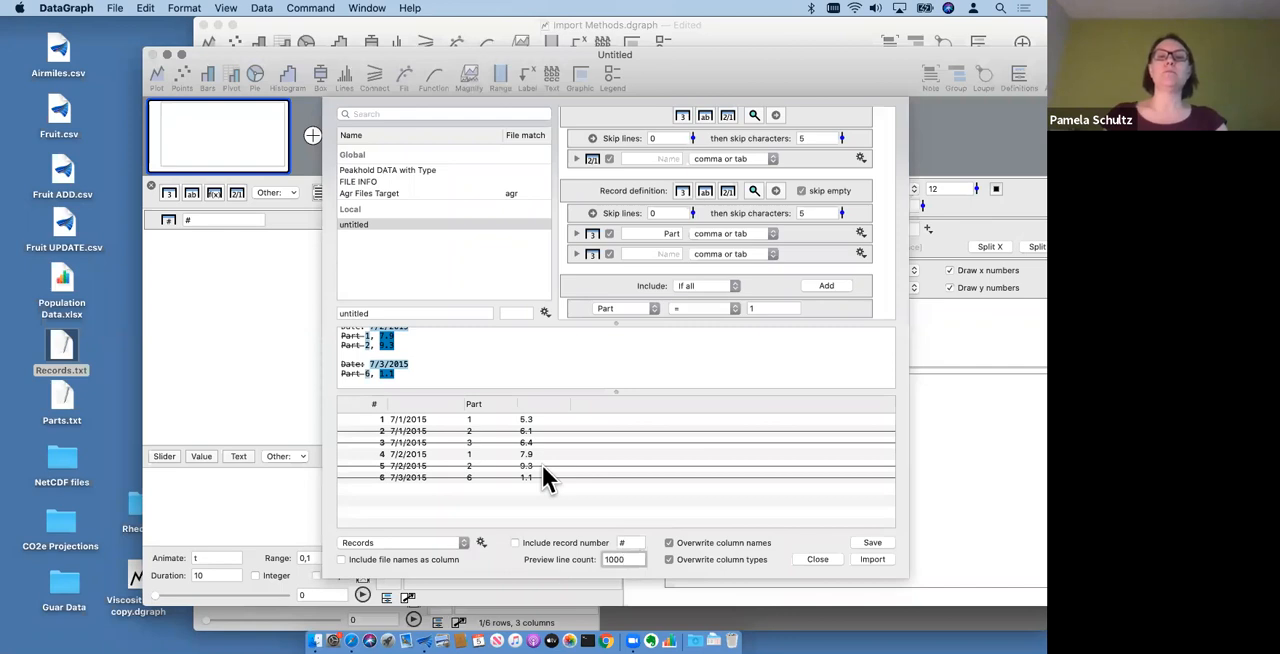
scroll(543, 467, down, 1)
click(637, 558)
key(BackSpace)
click(514, 543)
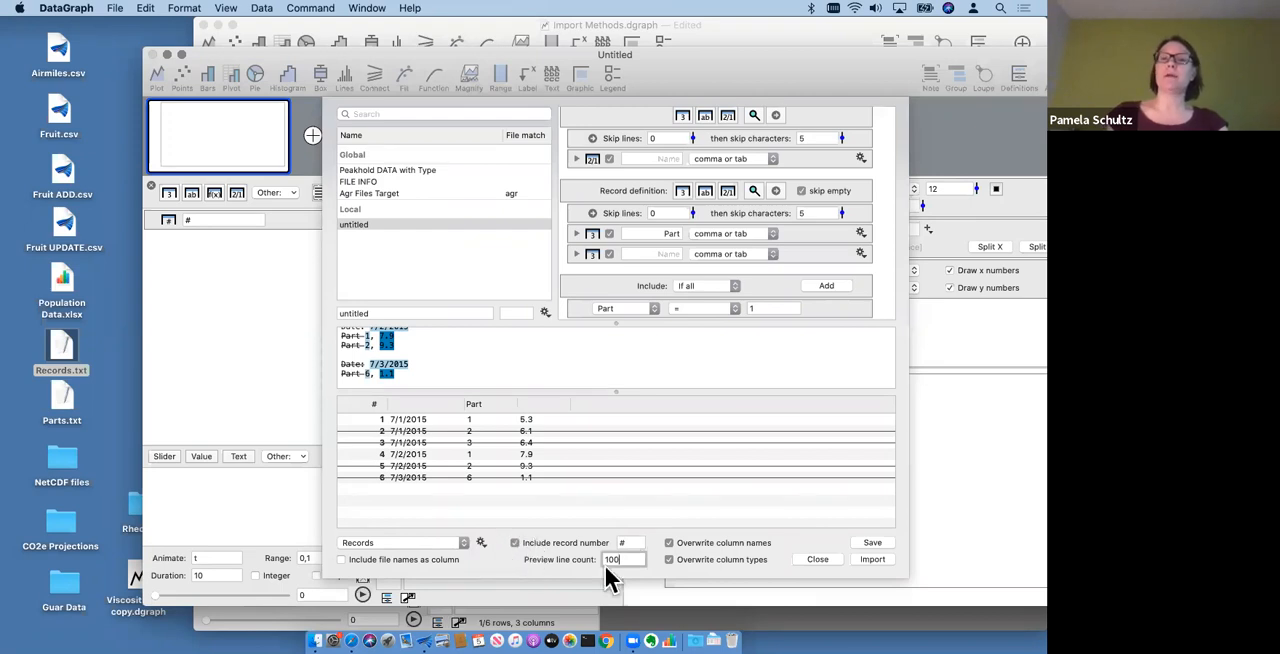
- Import the filtered records with file names included as a column and overwriting of column names turned off
click(341, 560)
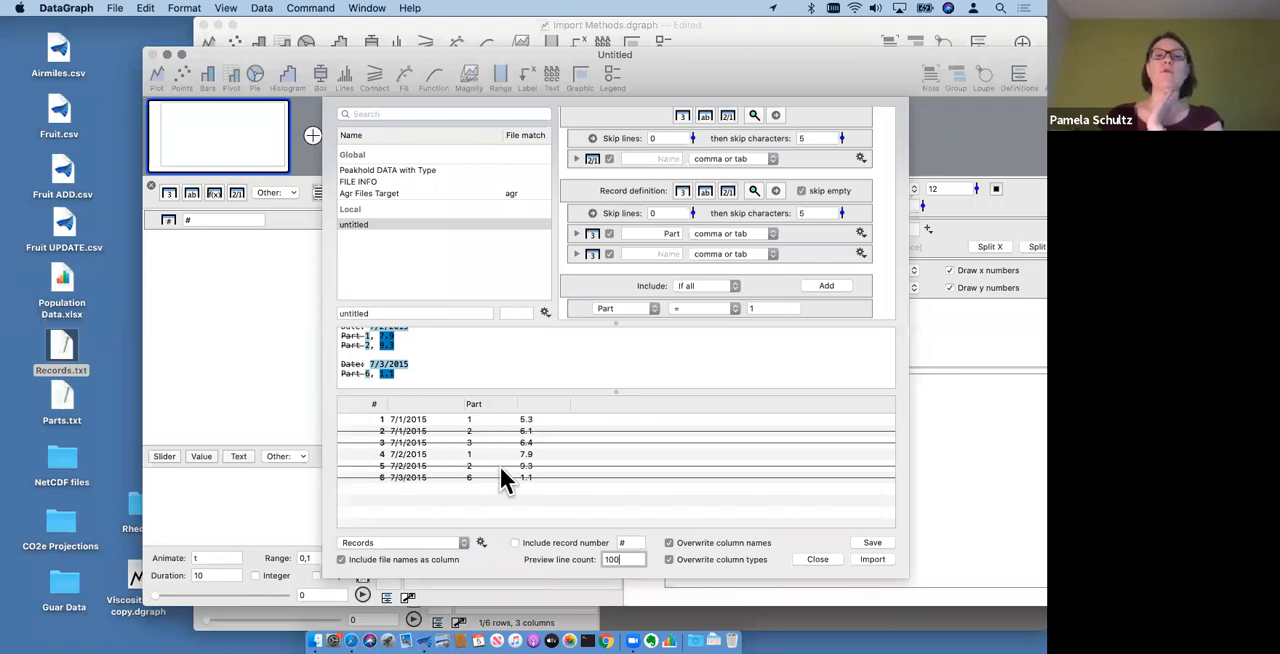
click(341, 560)
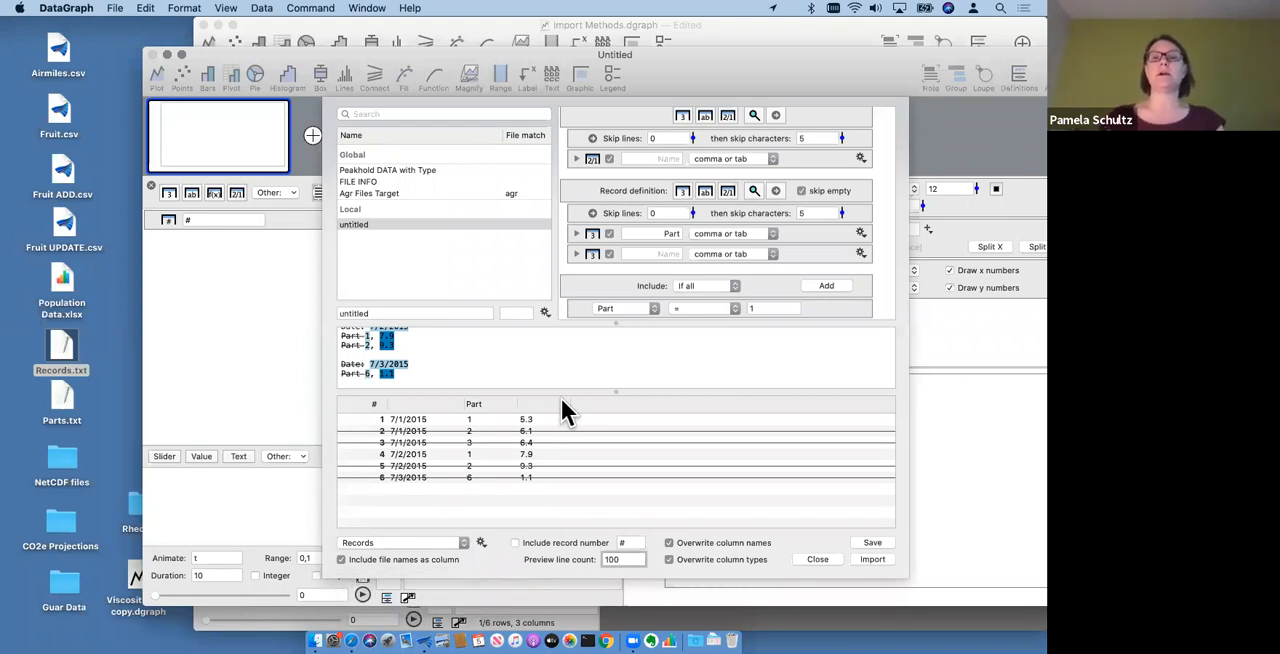
click(727, 545)
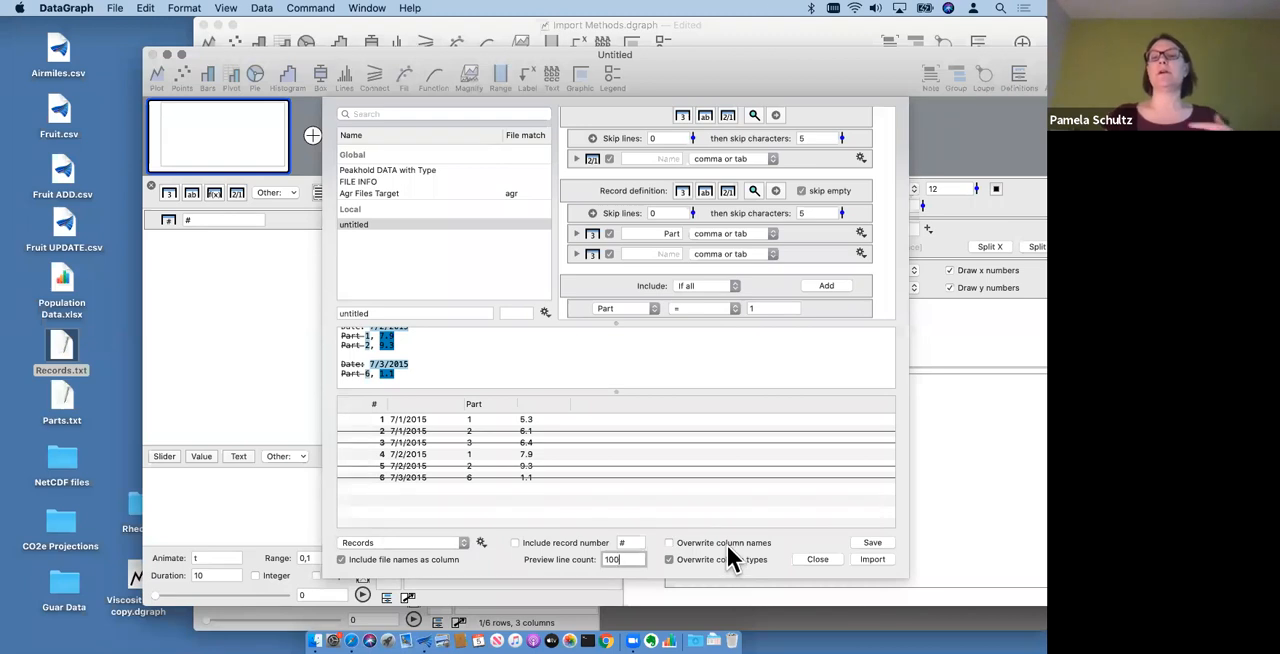
click(880, 561)
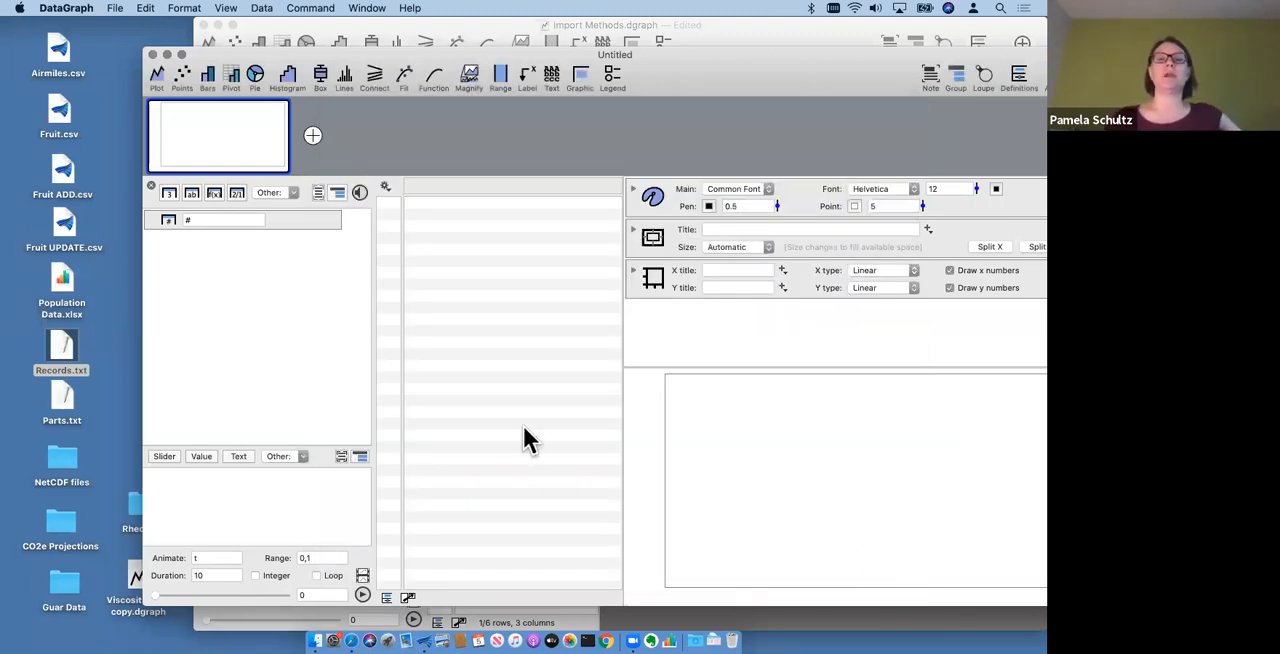
- Widen the data table to show all imported columns and reposition the document window on the desktop
drag(620, 329, 729, 331)
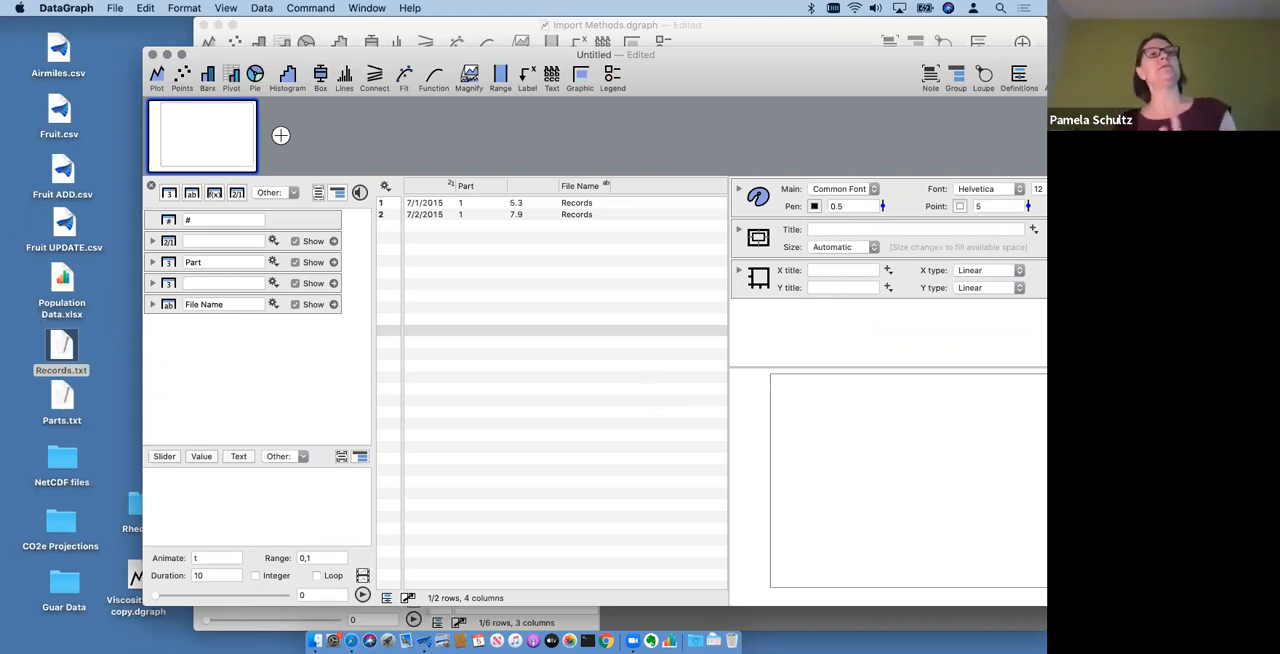
click(537, 390)
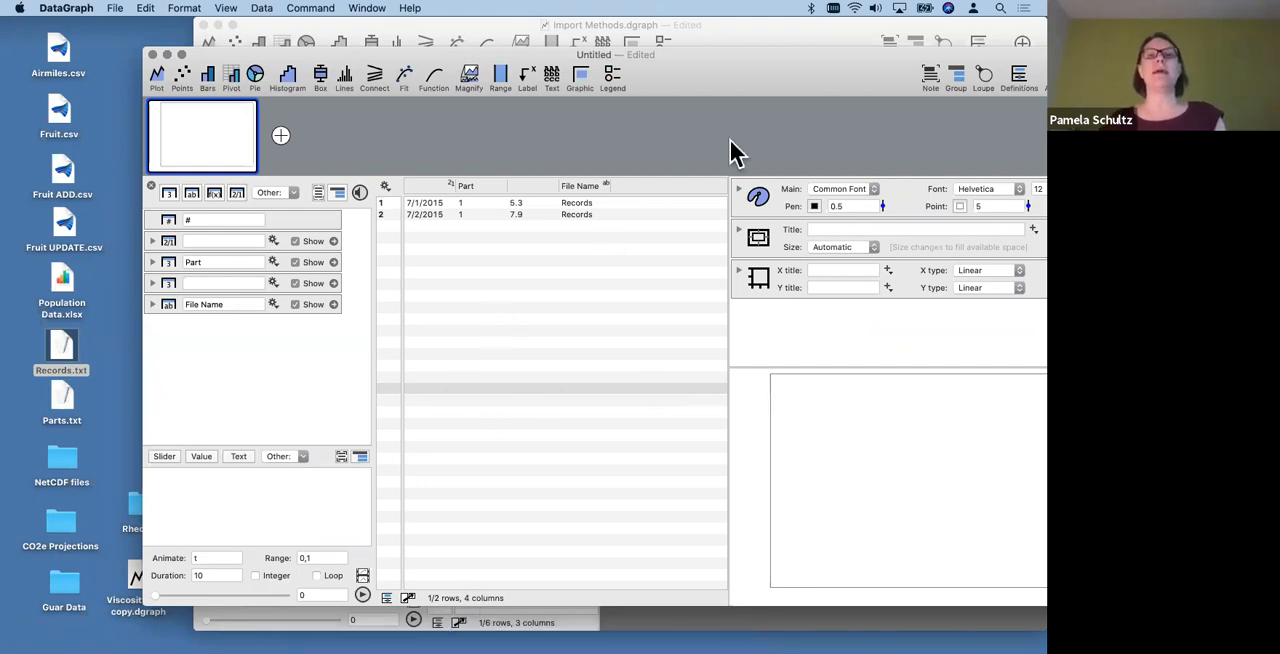
drag(734, 81, 676, 84)
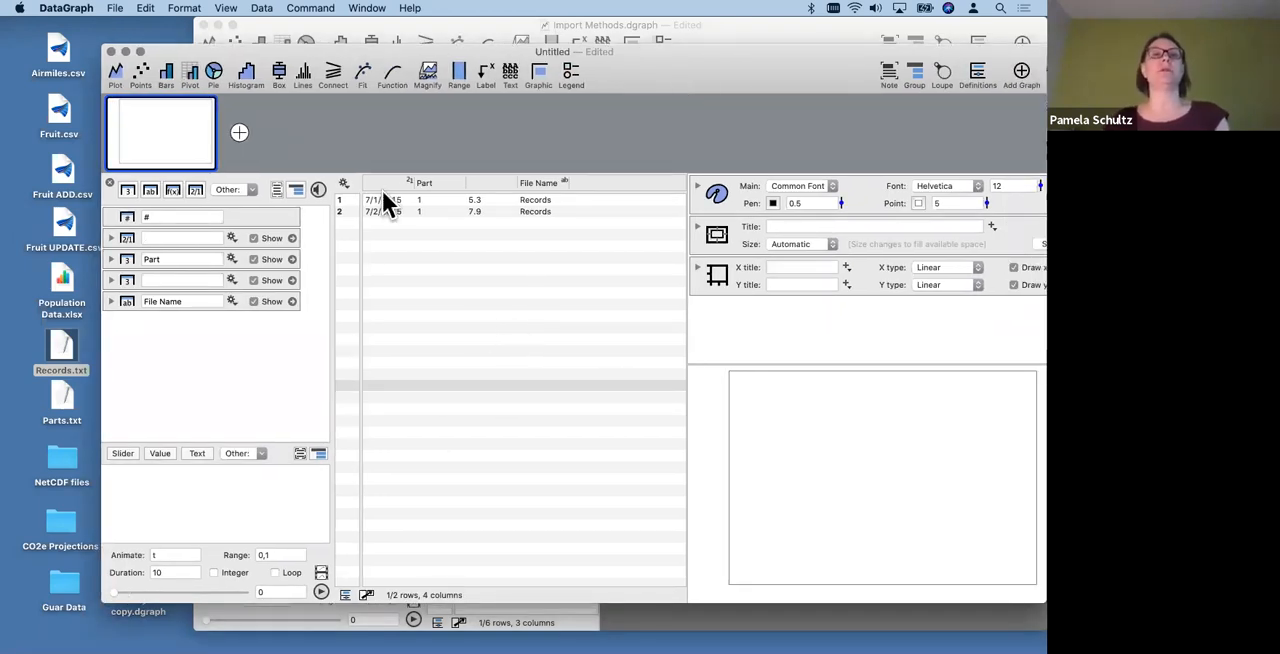
- Reopen Records.txt from the Desktop with Import Special
click(343, 186)
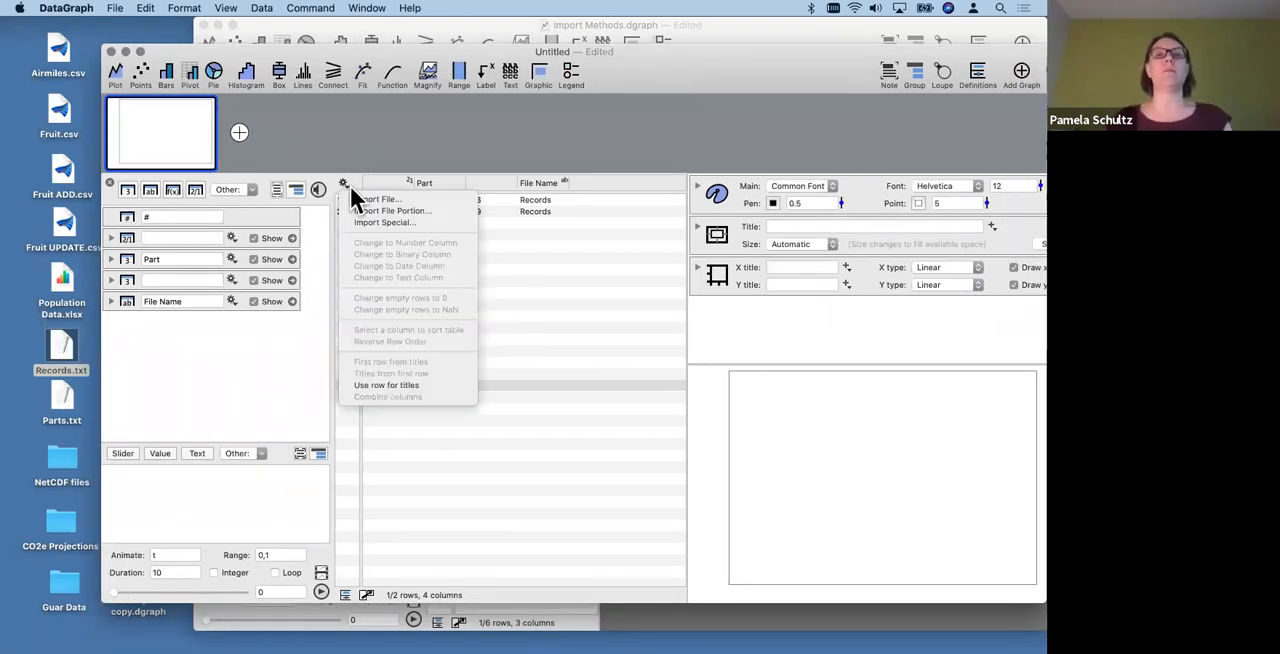
click(413, 222)
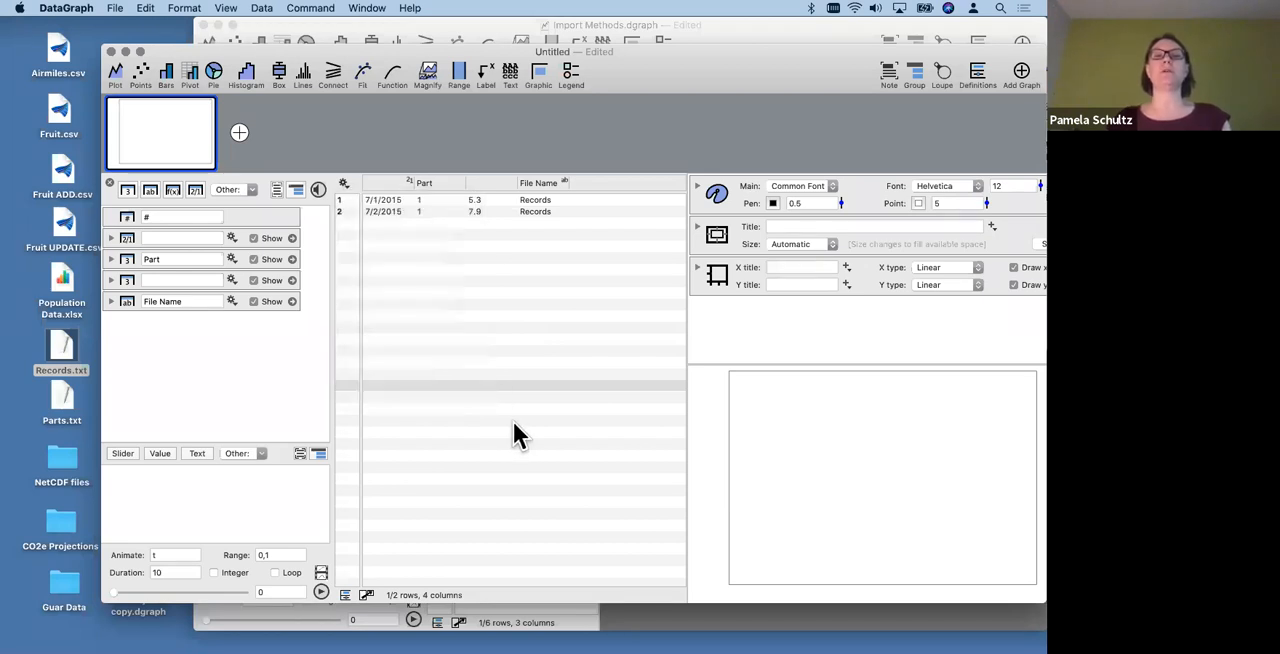
click(425, 314)
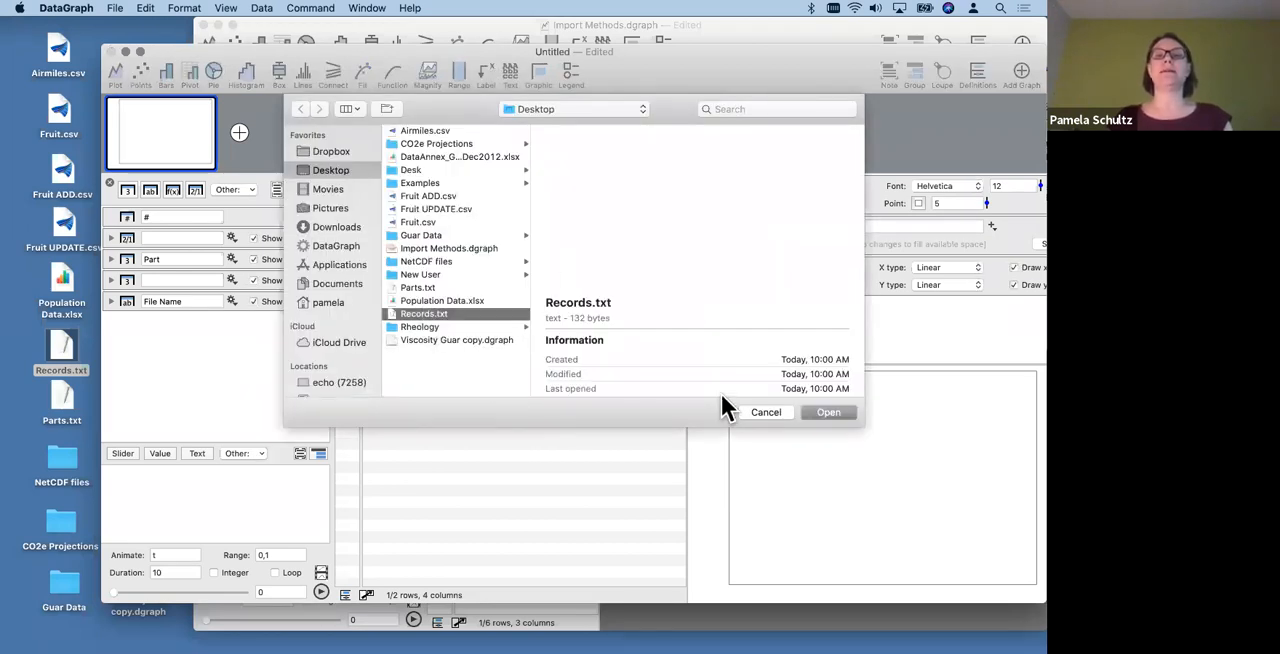
click(828, 412)
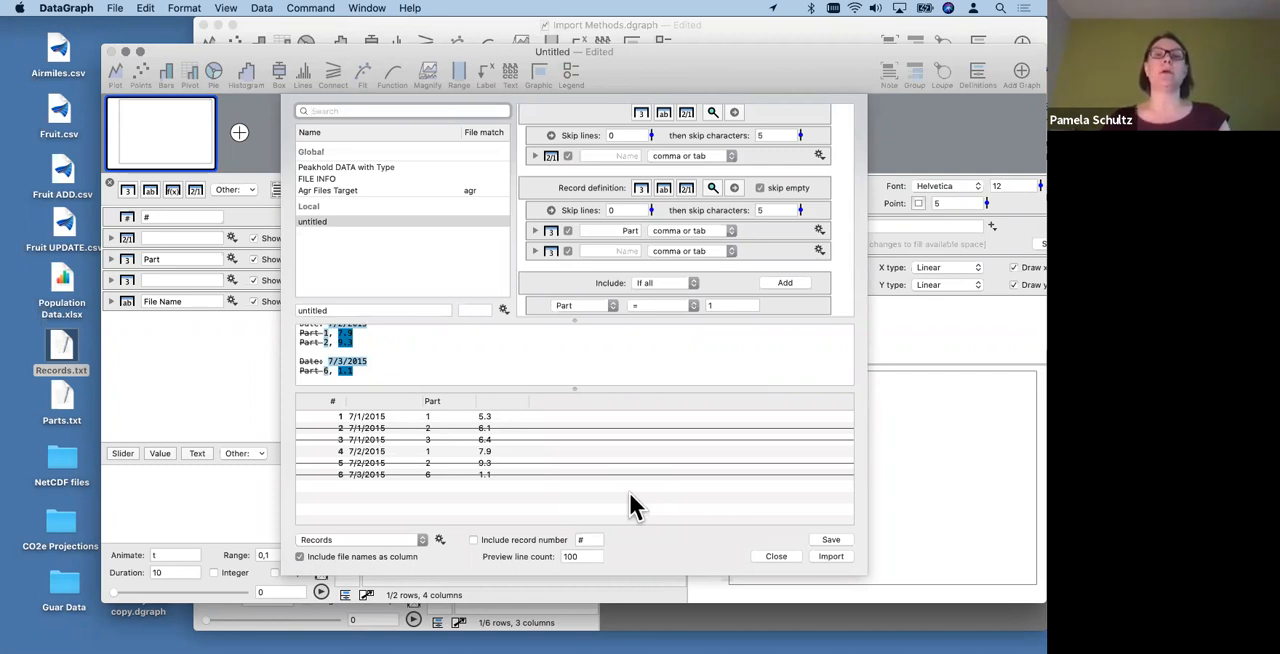
- Rename the untitled local import definition "Data" and set its file match to rcd
click(352, 308)
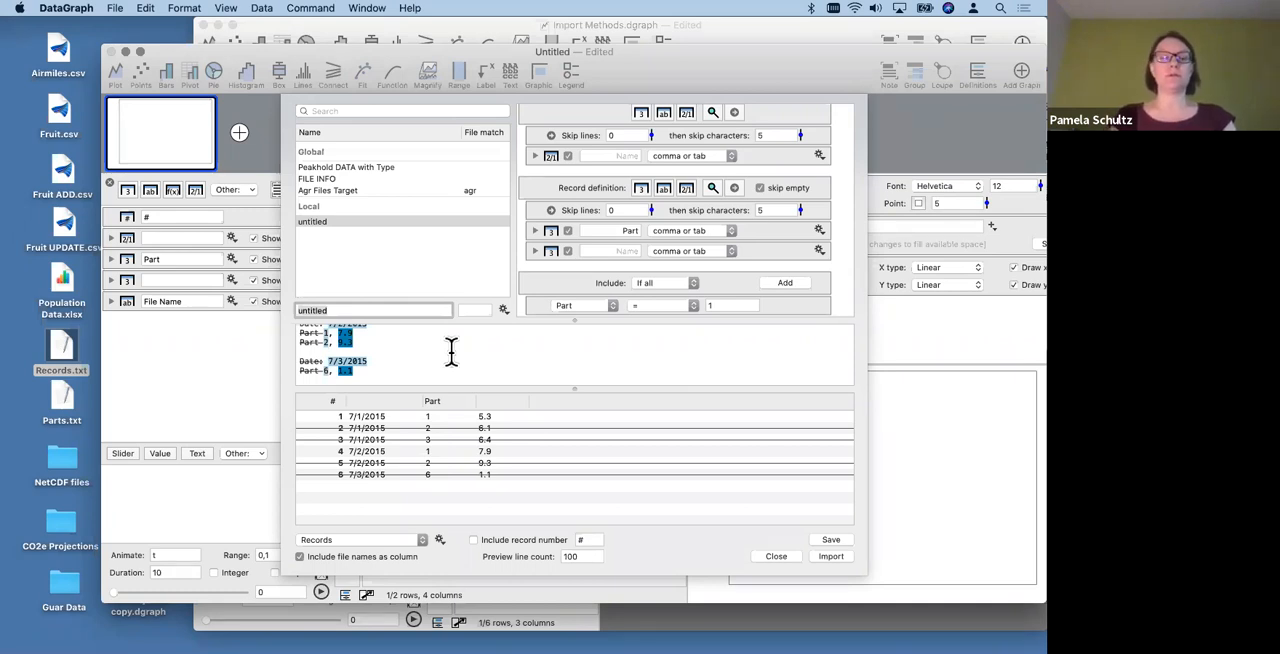
text(Data)
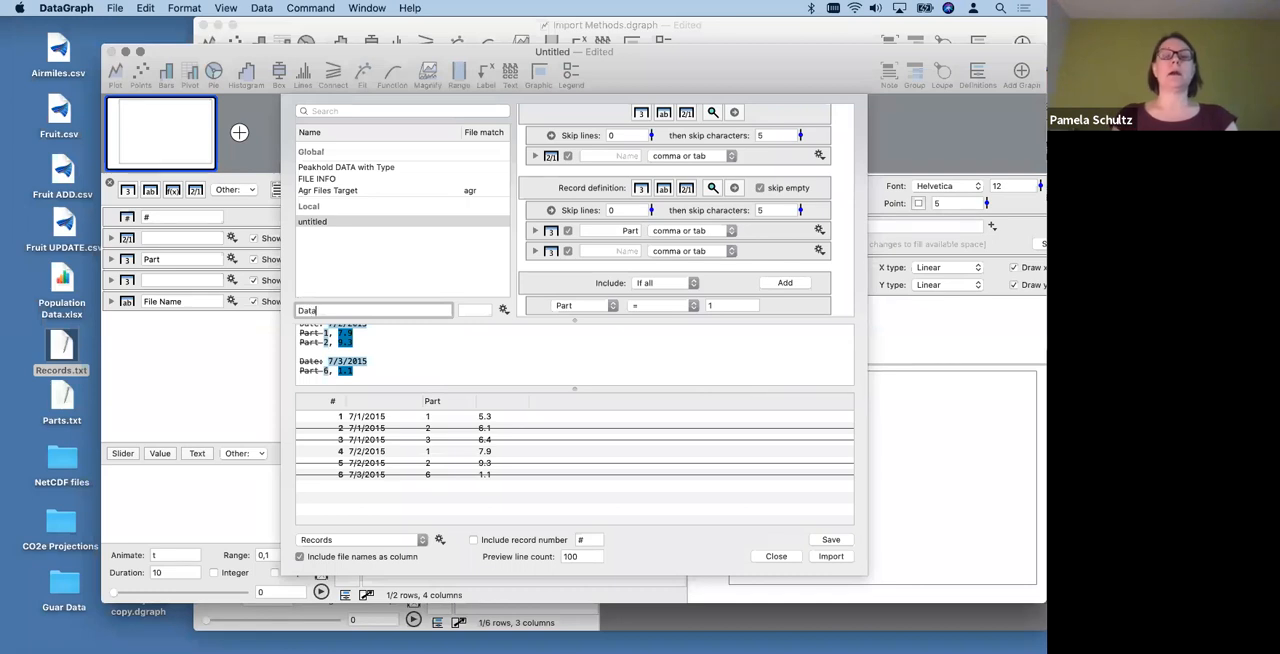
key(Return)
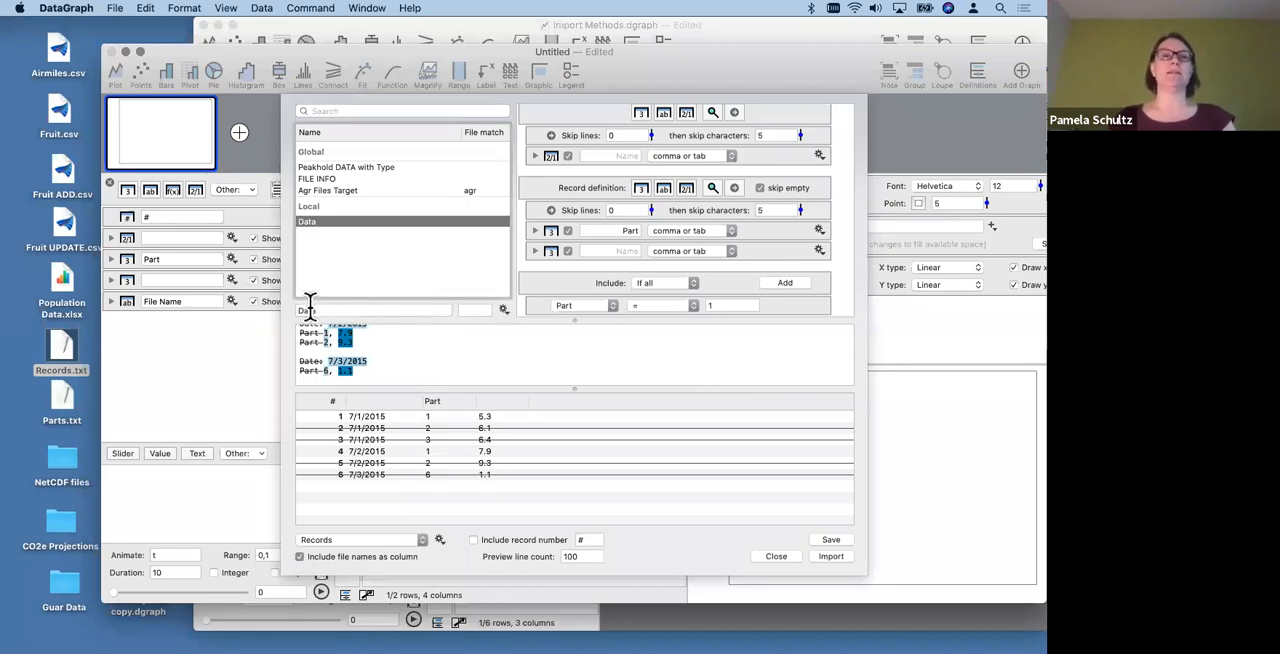
click(467, 309)
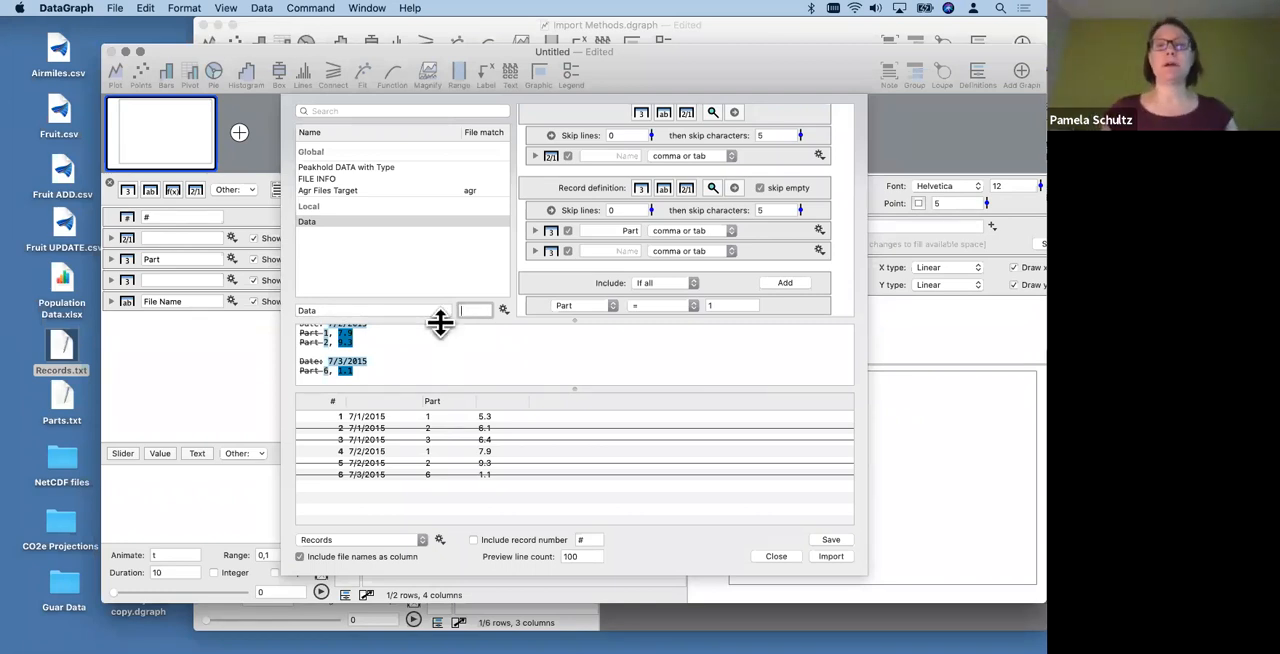
text(r)
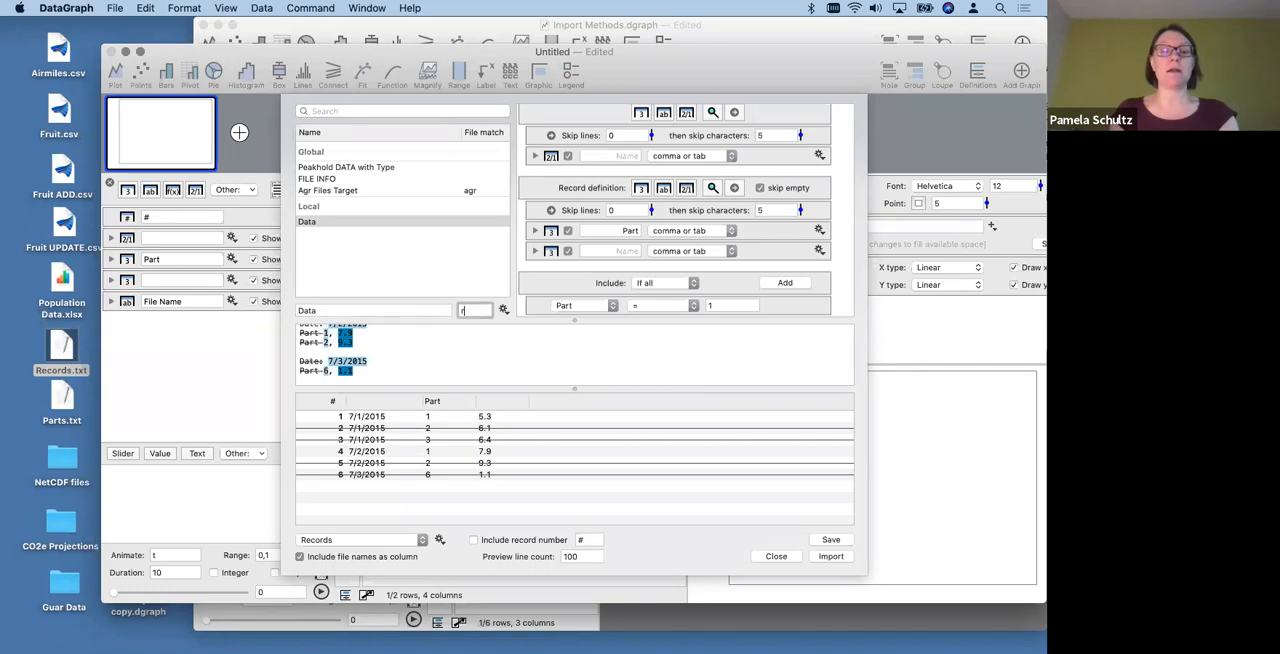
text(cd)
key(Return)
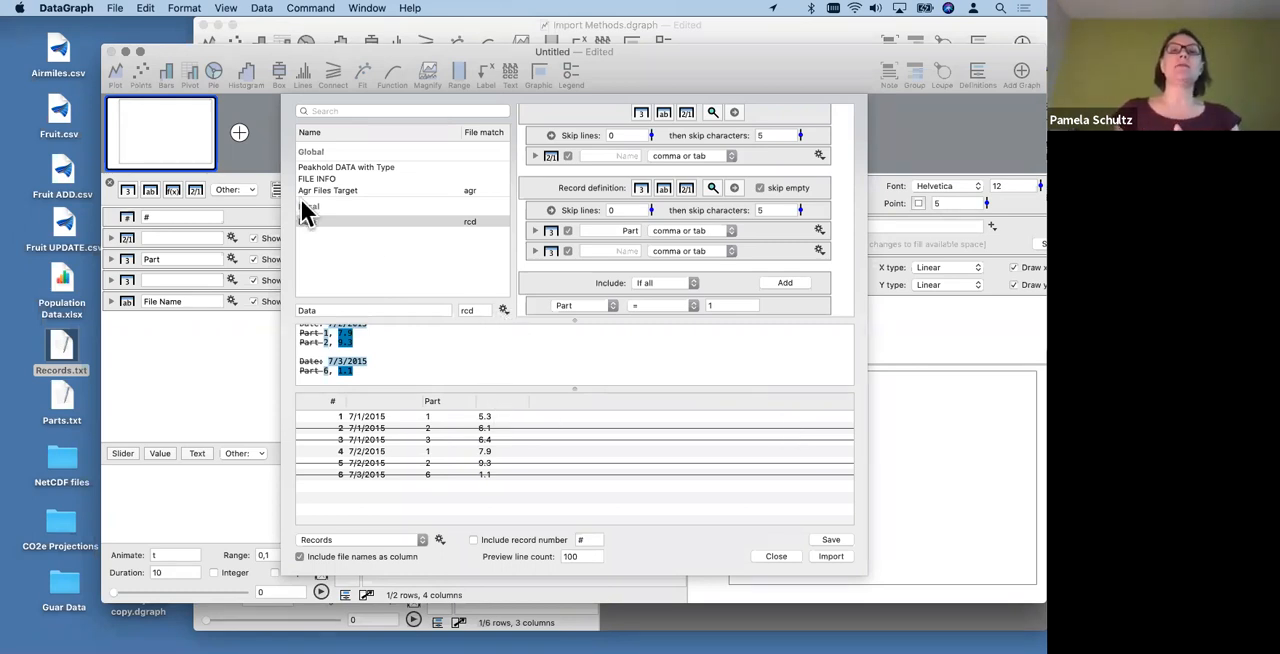
- Copy the Data definition into the global list and set the global copy's file match to rcd
click(503, 311)
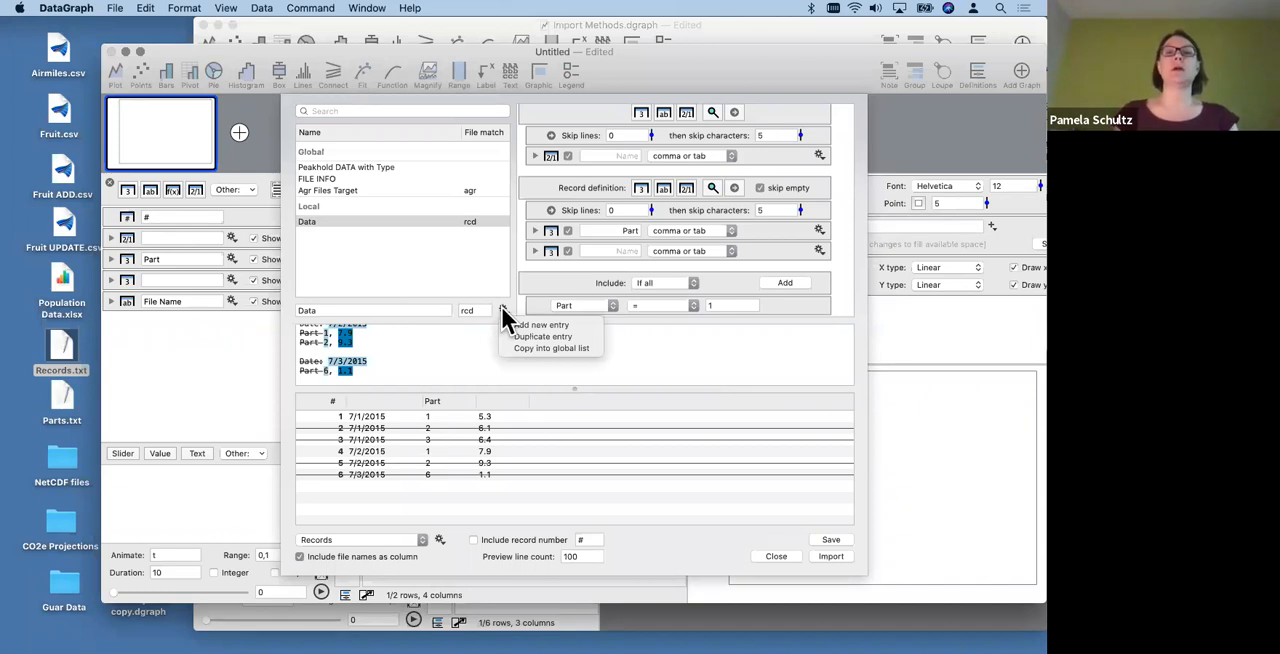
click(583, 346)
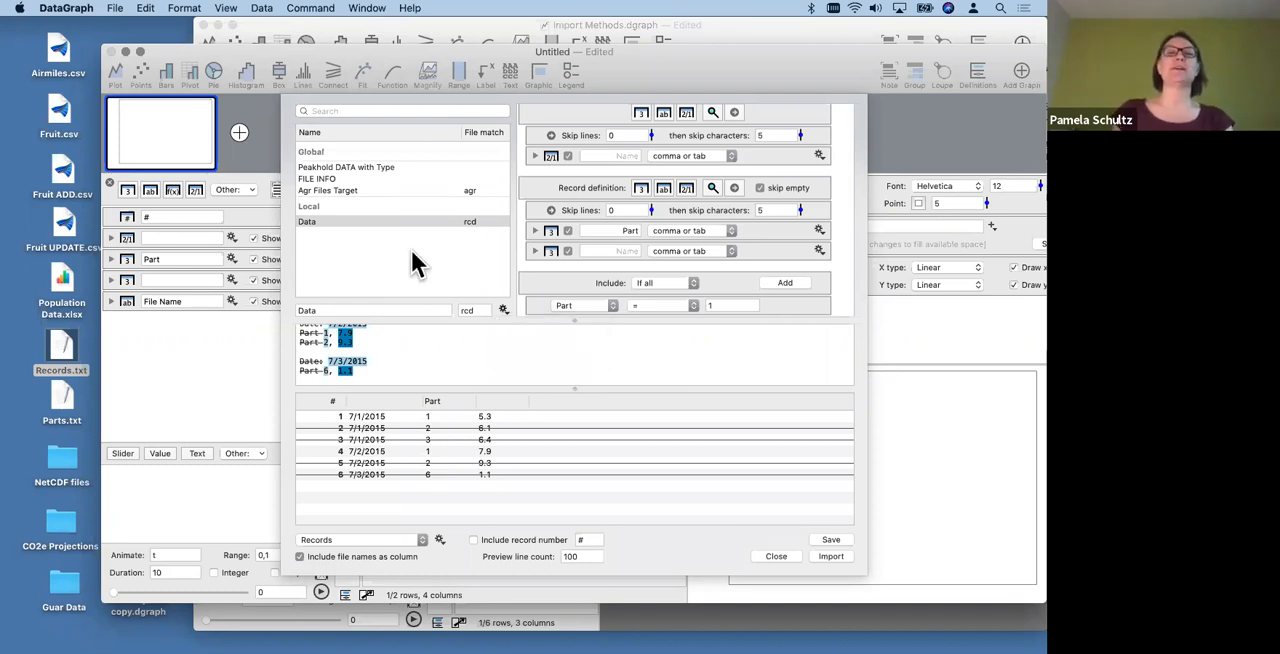
click(310, 204)
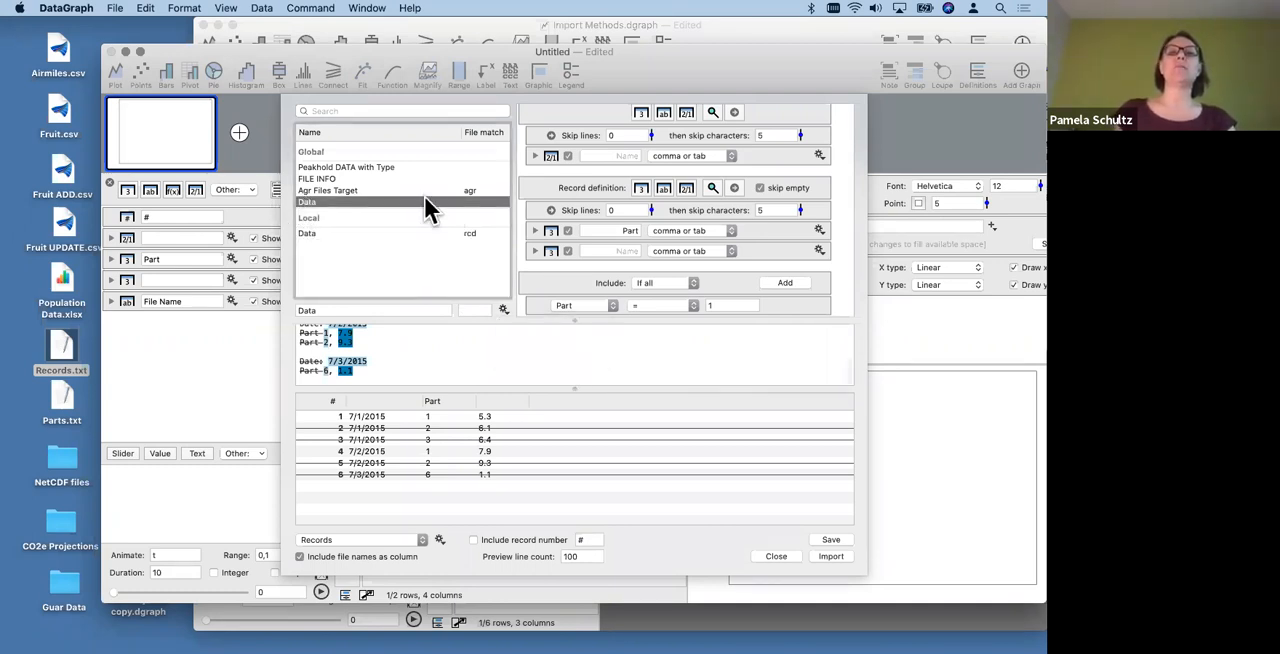
click(471, 309)
text(rcd)
click(491, 367)
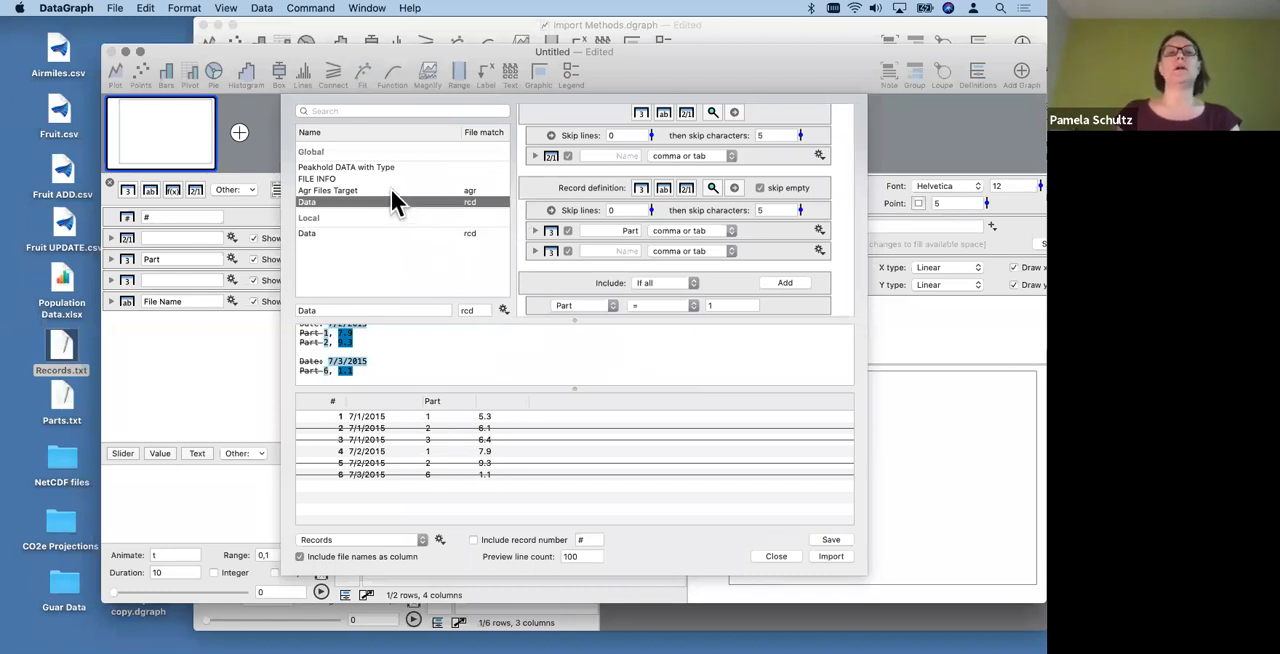
- Import the records again with the global Data definition, and delete the duplicate rows from the data table
click(340, 190)
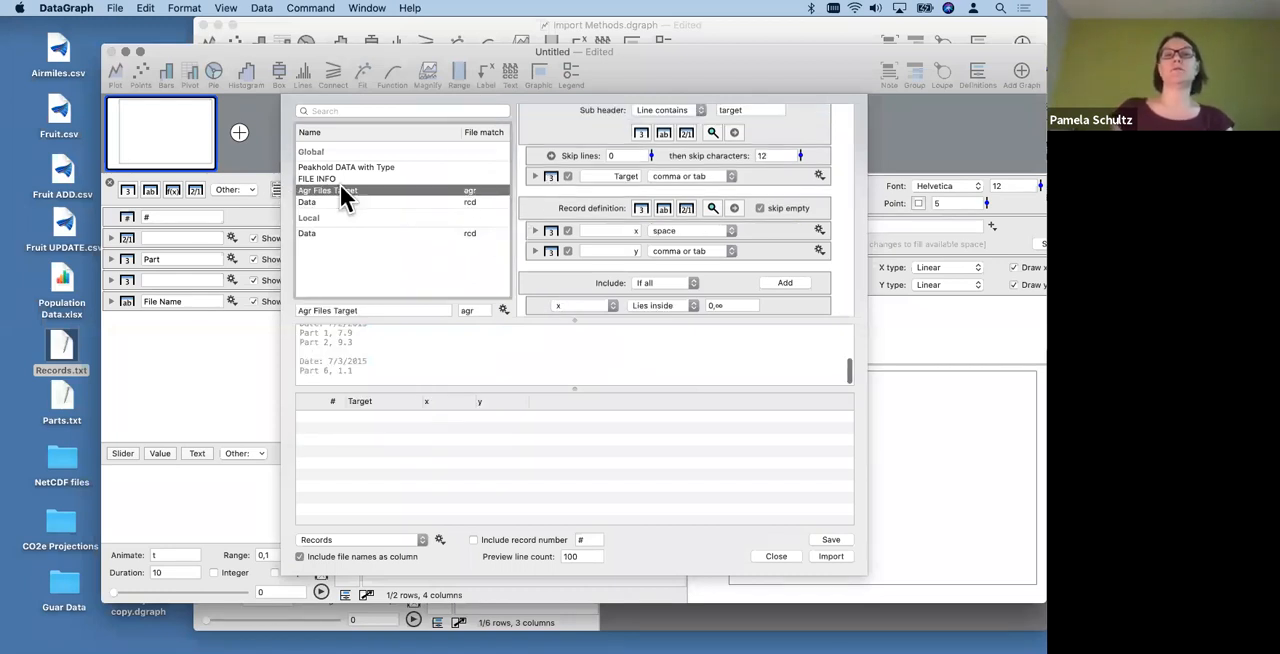
click(475, 202)
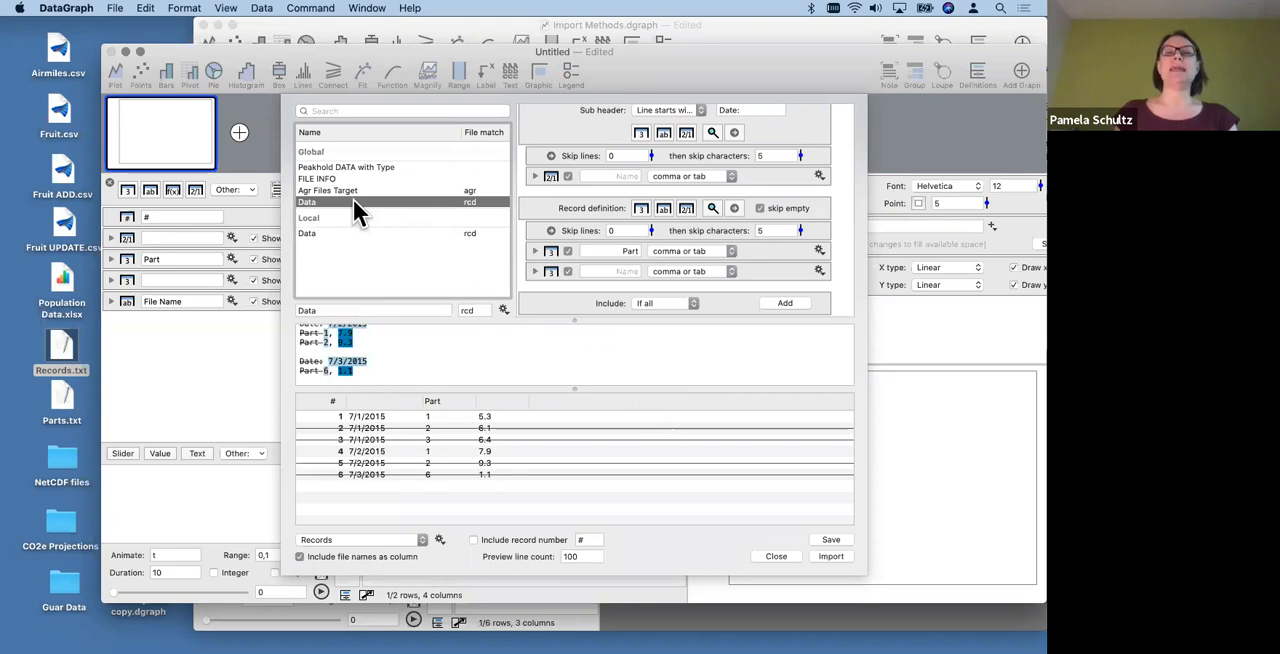
click(831, 557)
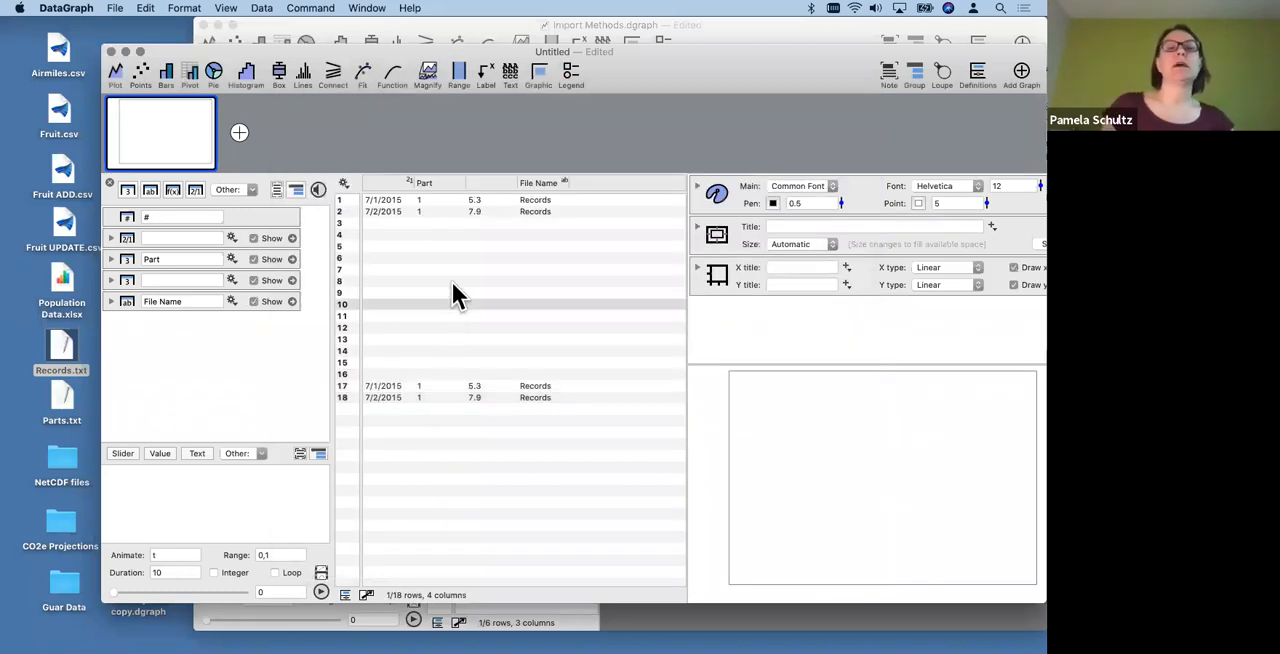
drag(390, 324, 405, 490)
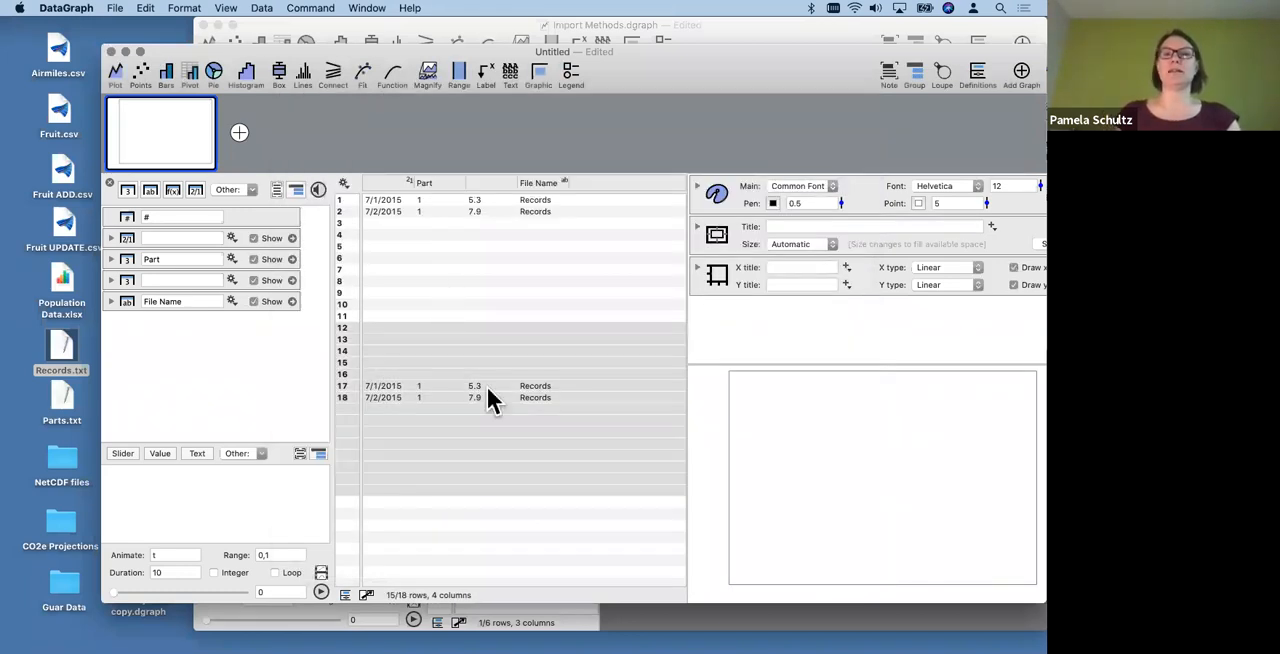
key(Delete)
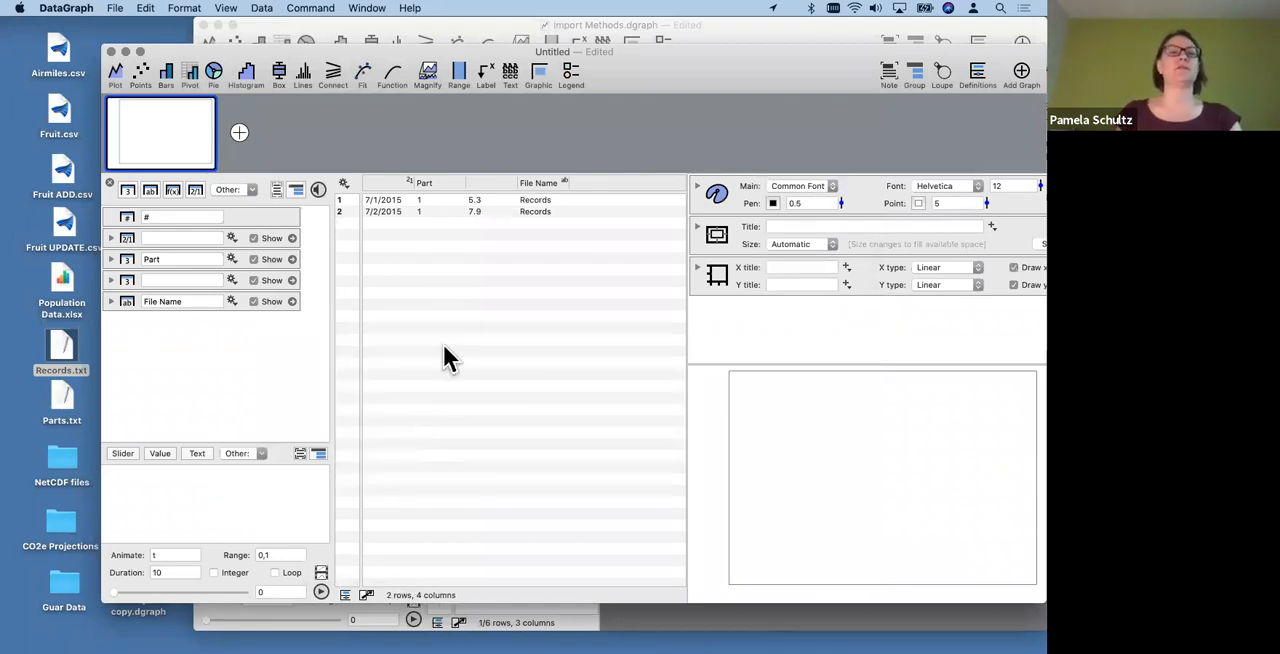
- Rename Records.txt on the desktop as Records.rcd and accept the new file extension
click(84, 378)
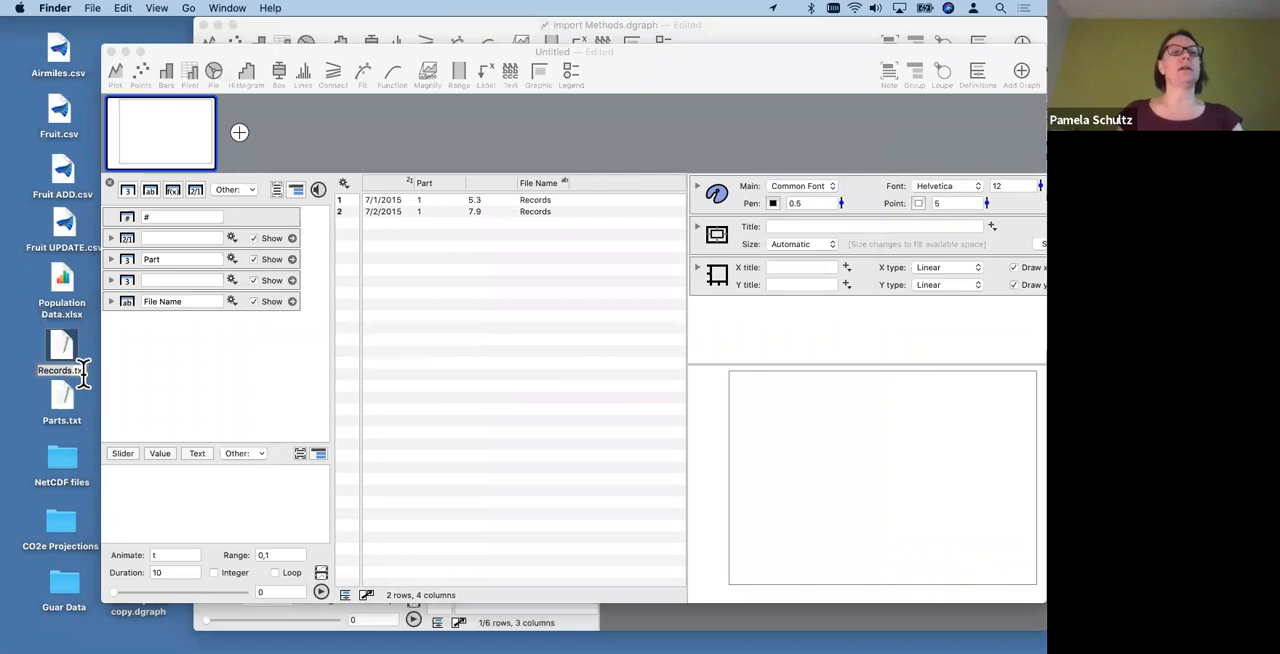
click(84, 372)
key(Right)
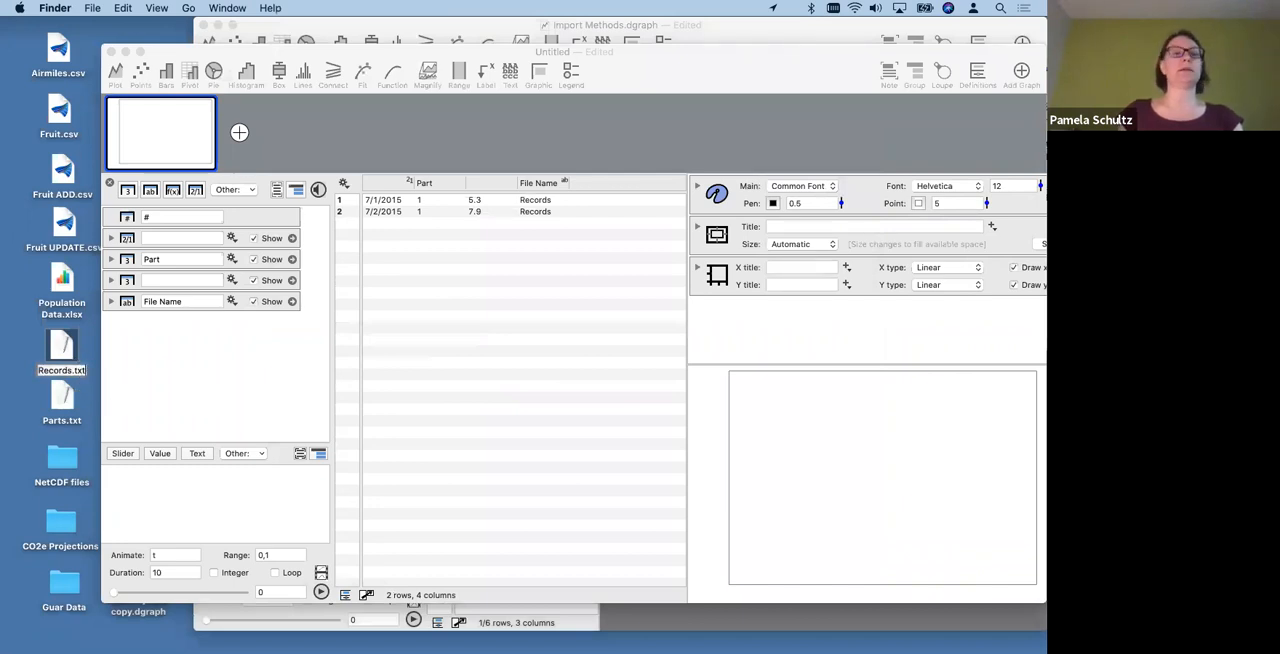
key(BackSpace)
key(BackSpace)
key(BackSpace)
text(rcd)
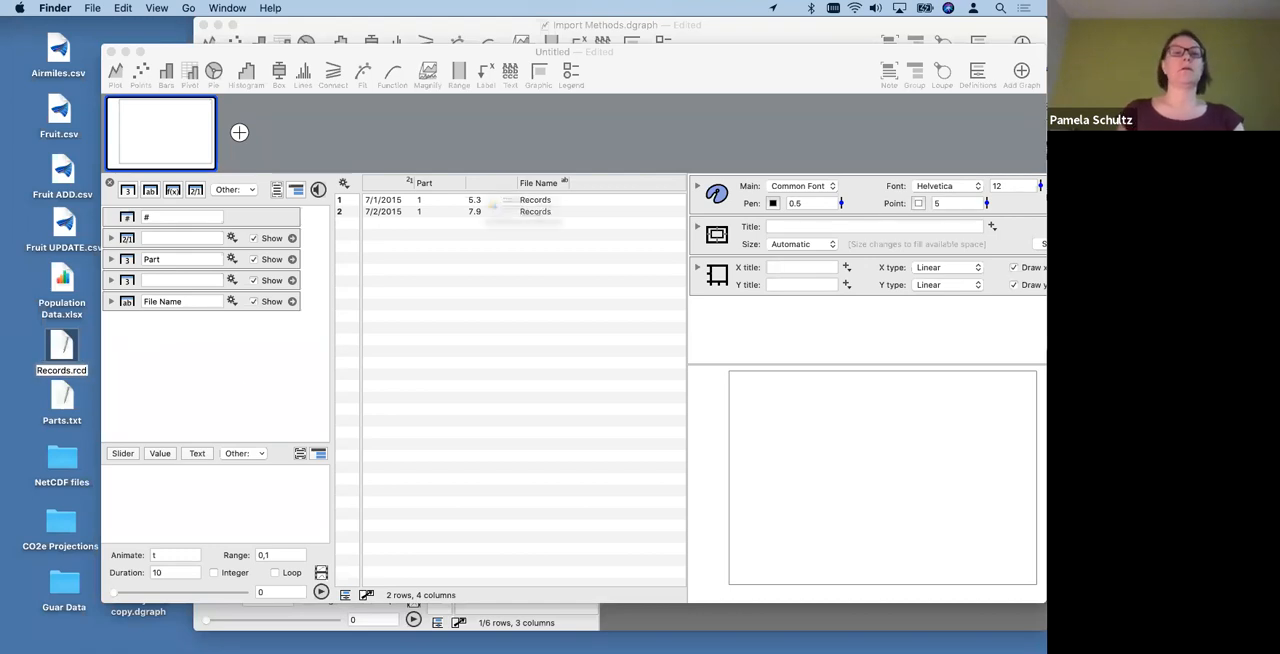
key(Return)
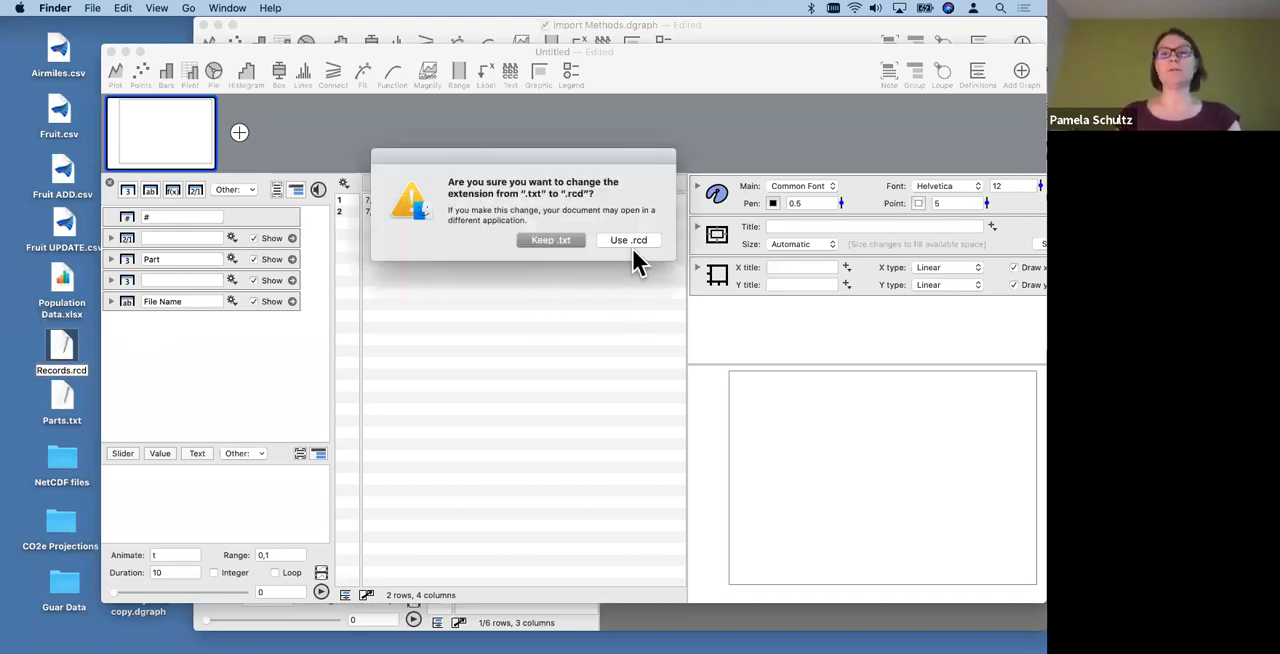
click(628, 245)
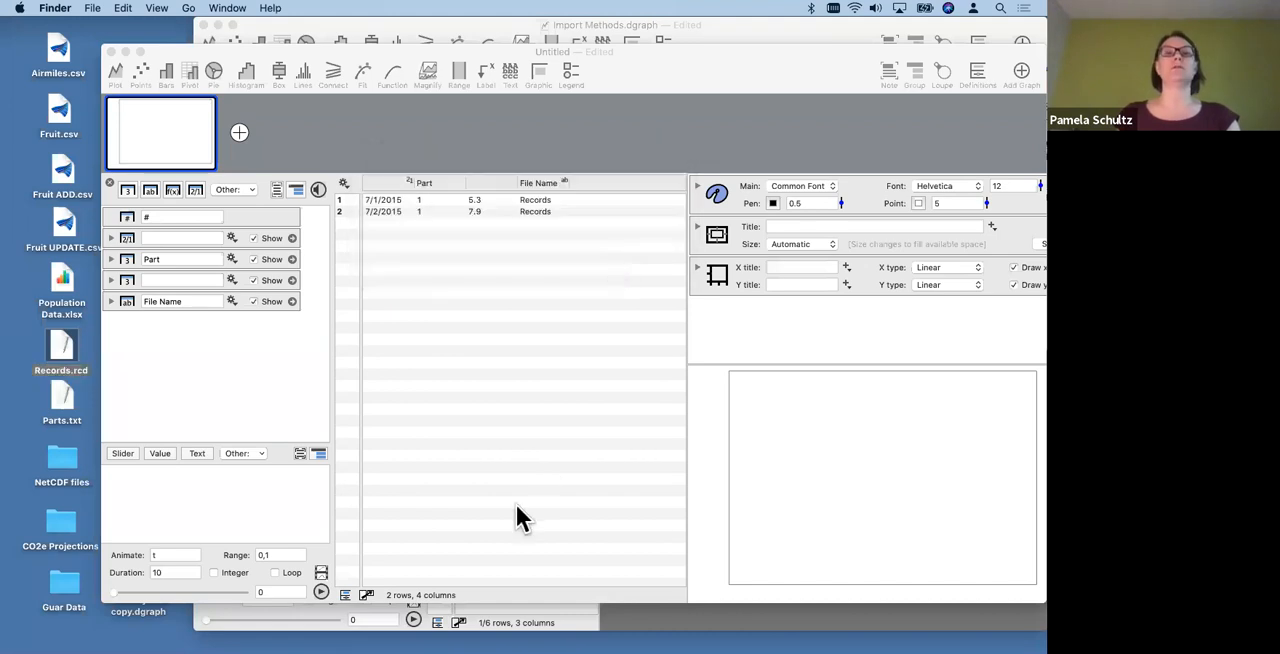
- Create a new DataGraph document, import Records.rcd from the desktop into it, and minimize that document
click(200, 400)
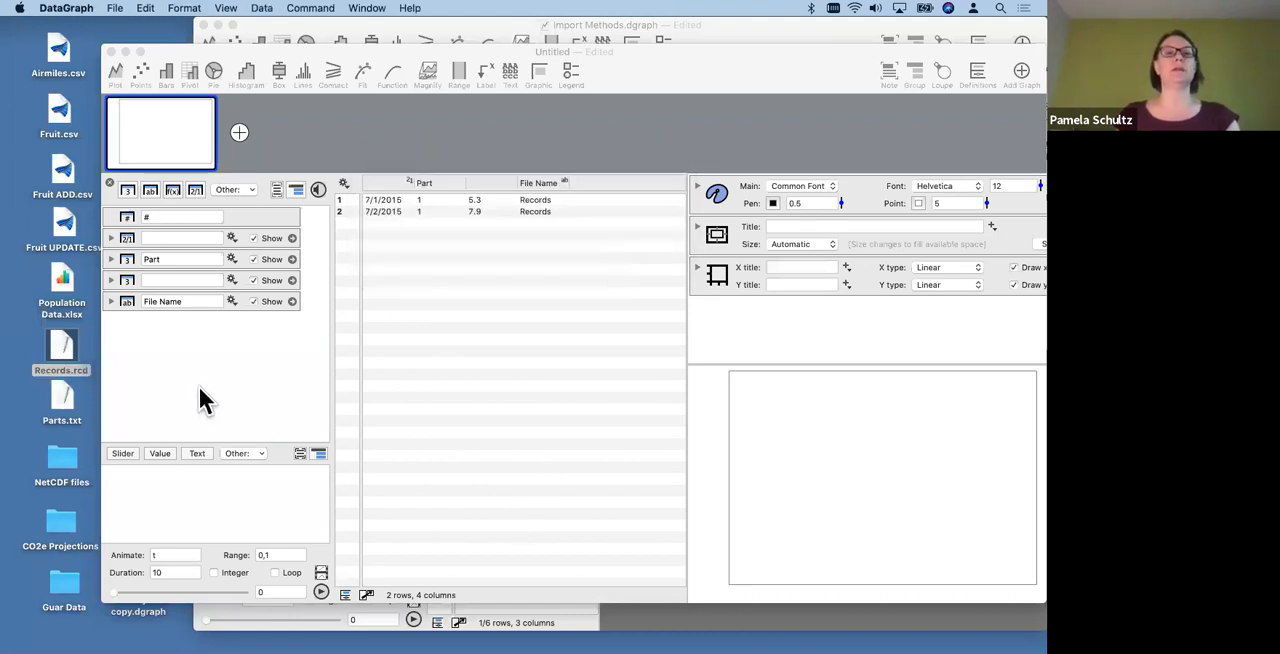
click(113, 9)
click(128, 27)
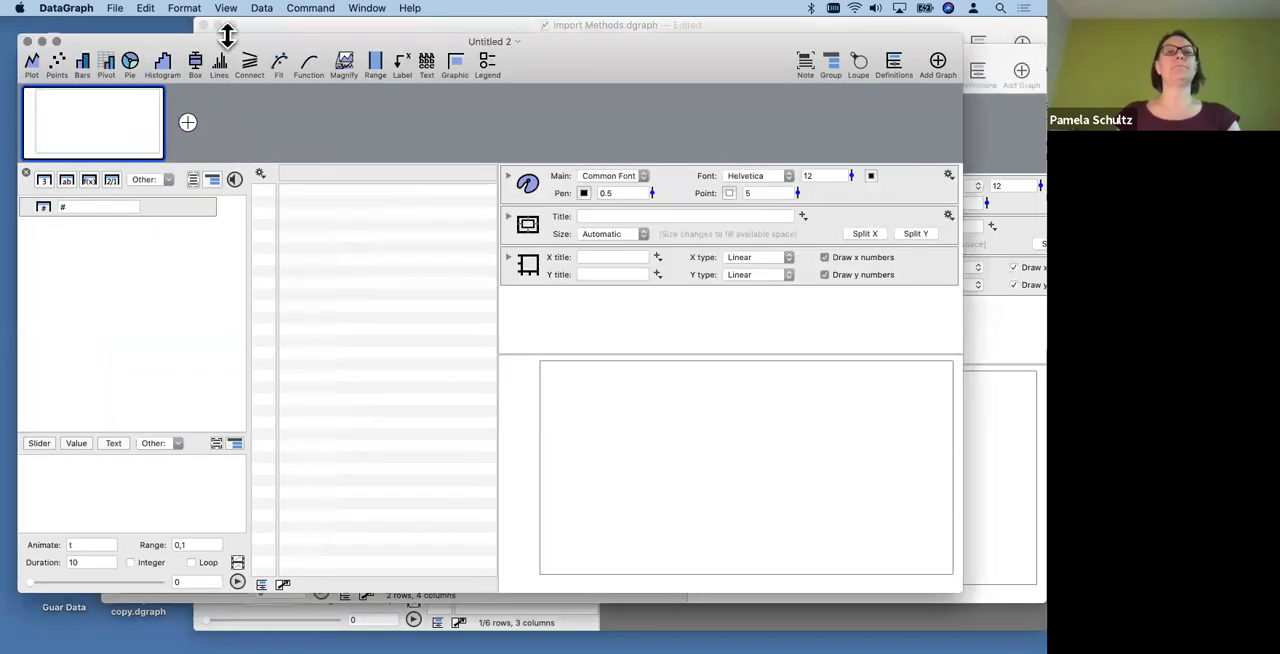
drag(228, 55, 406, 58)
drag(63, 357, 315, 302)
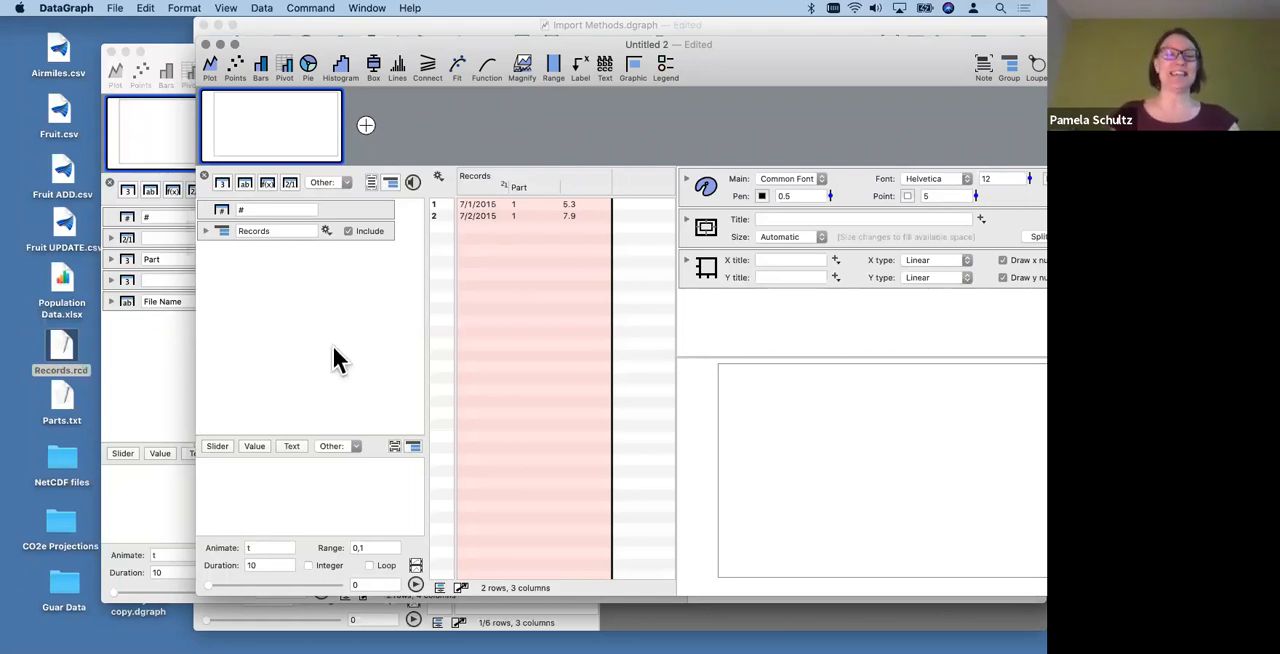
mouse_move(265, 96)
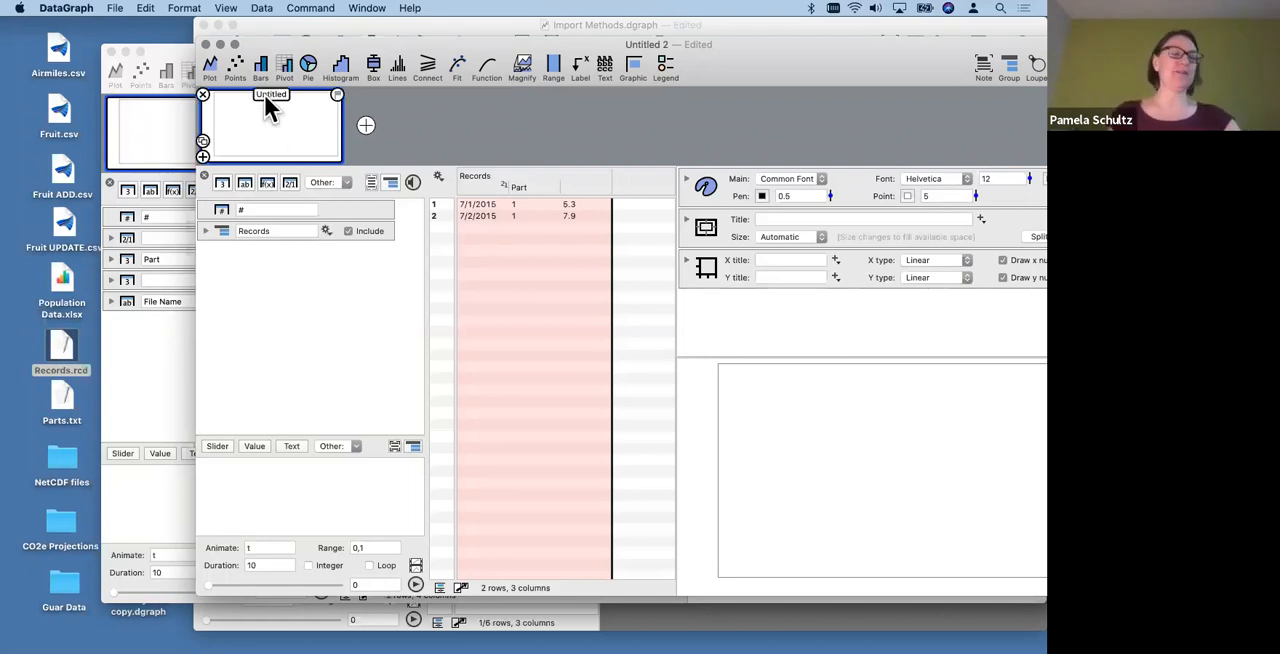
click(220, 45)
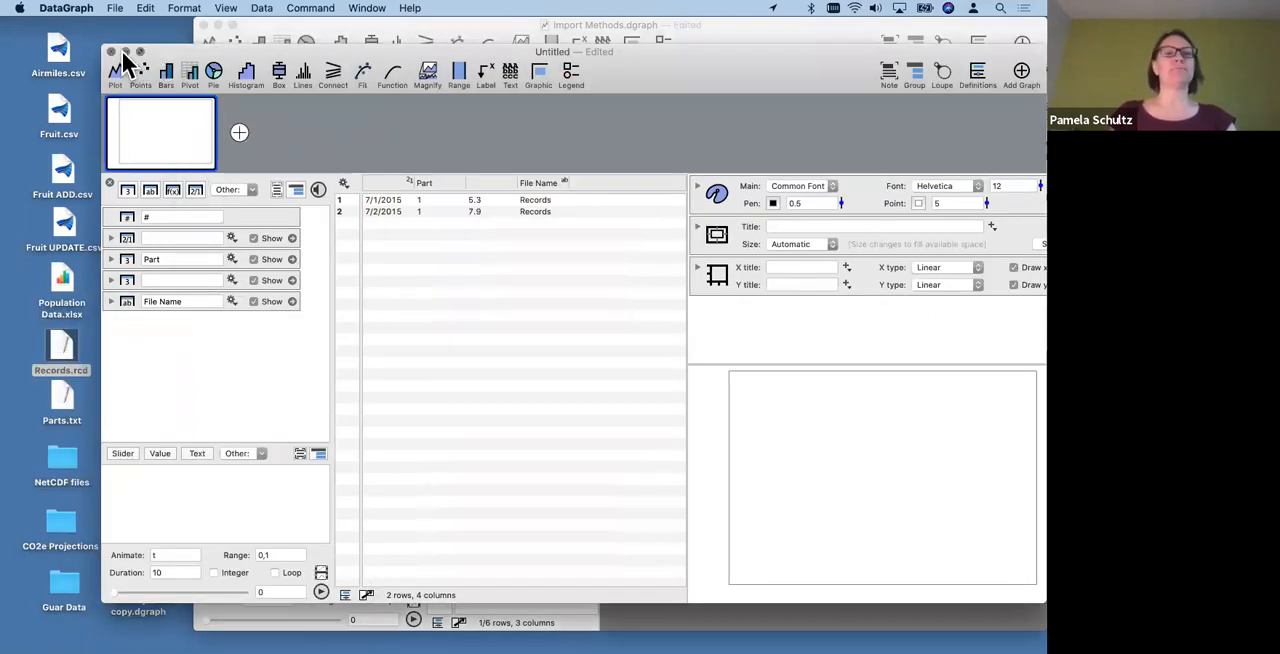
- Put the four imported columns into a group named "Records" and collapse the group
click(439, 180)
drag(296, 308, 308, 196)
click(296, 189)
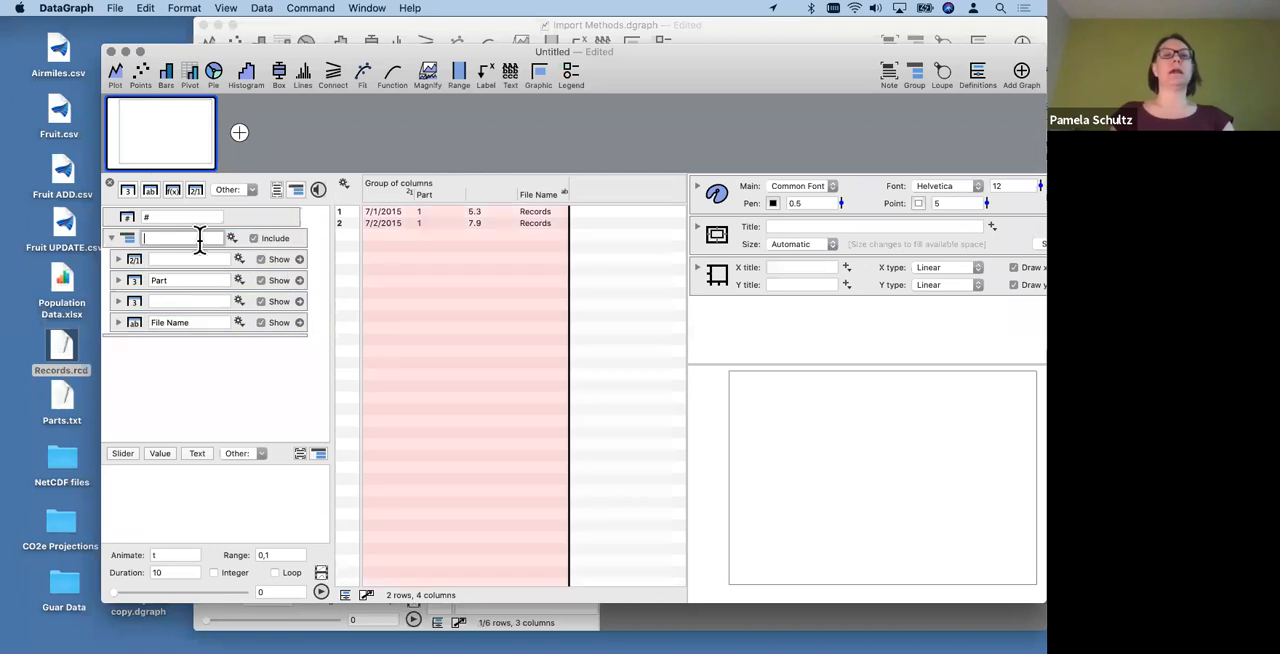
text(Reco)
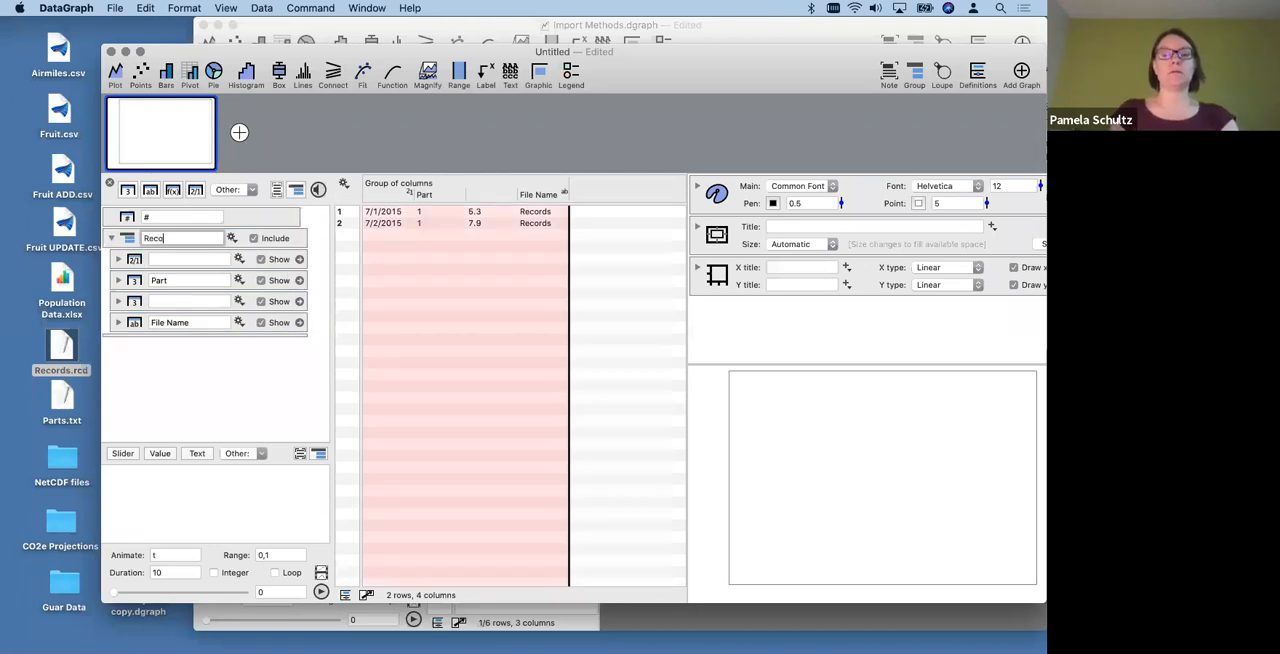
text(rds)
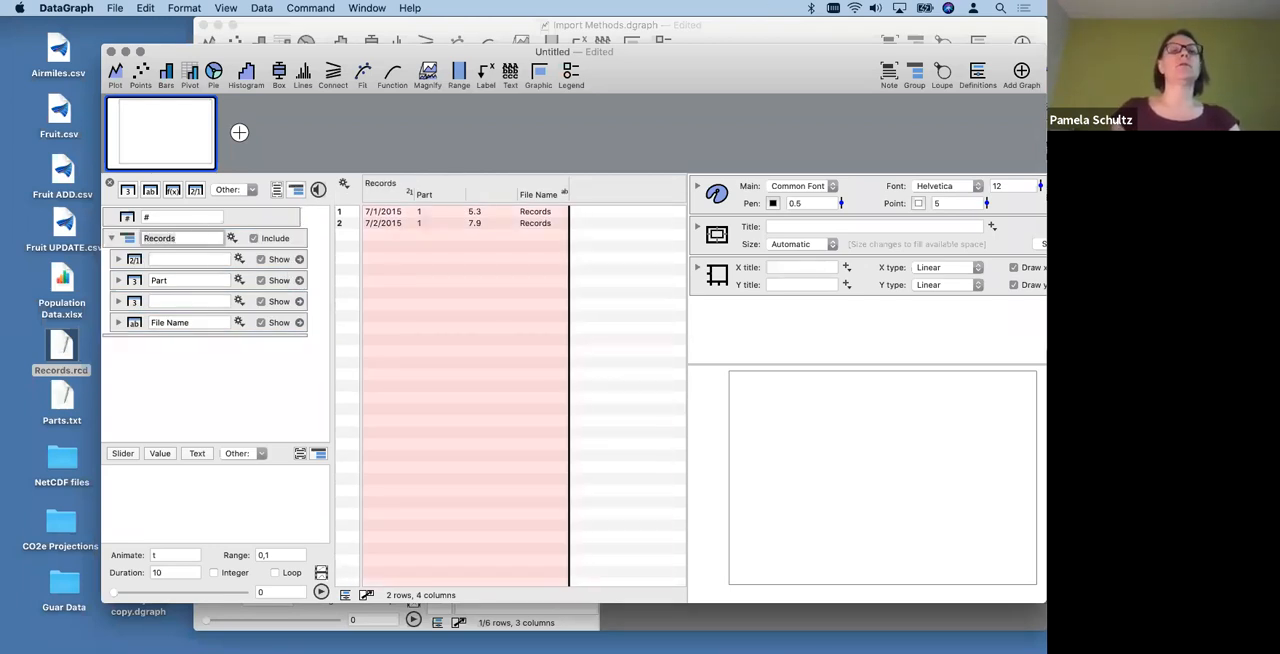
click(208, 360)
click(445, 195)
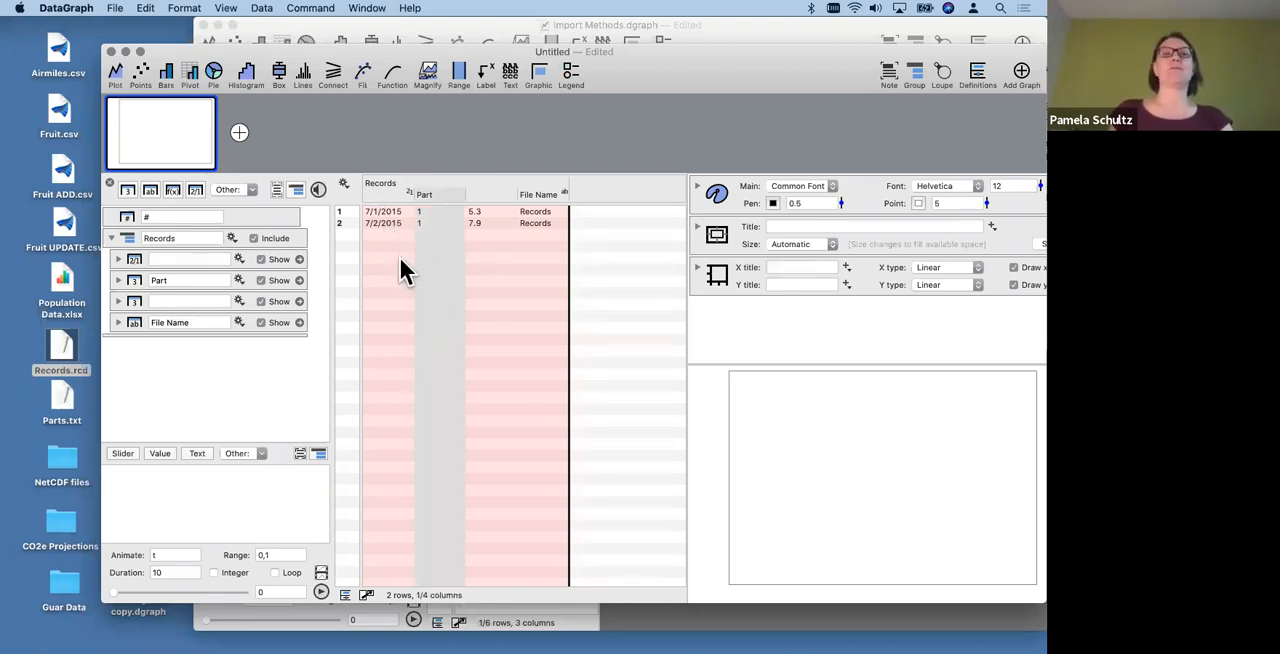
click(214, 381)
click(111, 238)
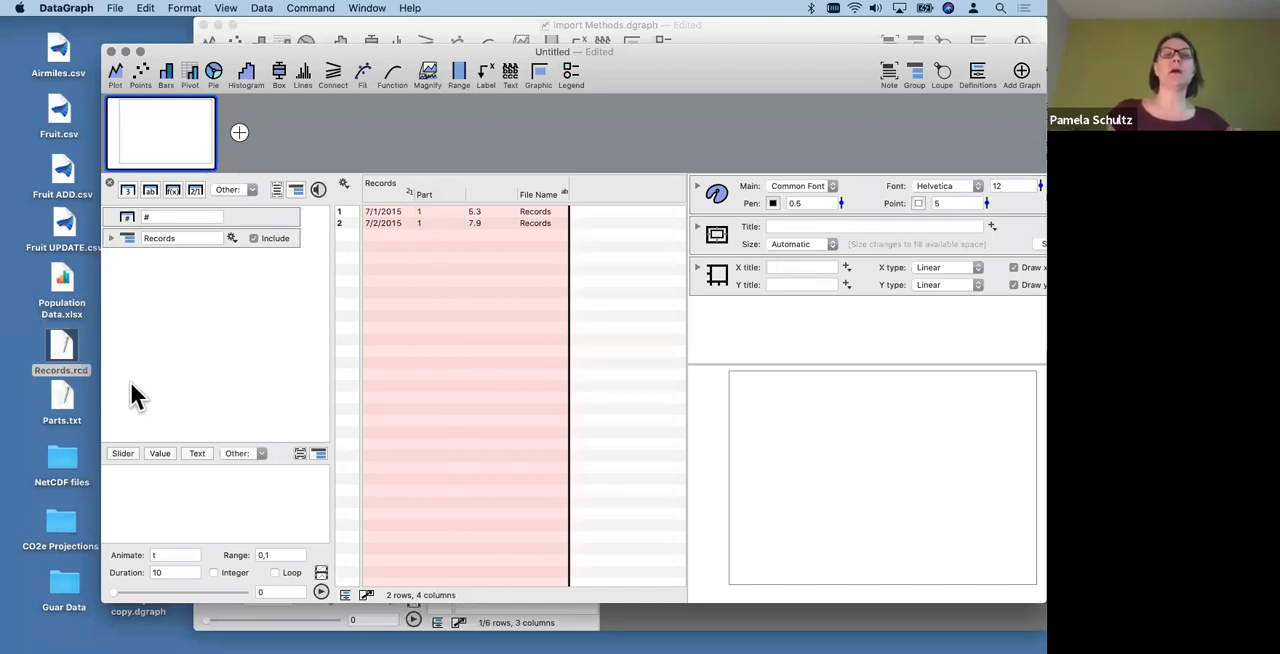
- Preview the contents of Parts.txt on the desktop
click(62, 408)
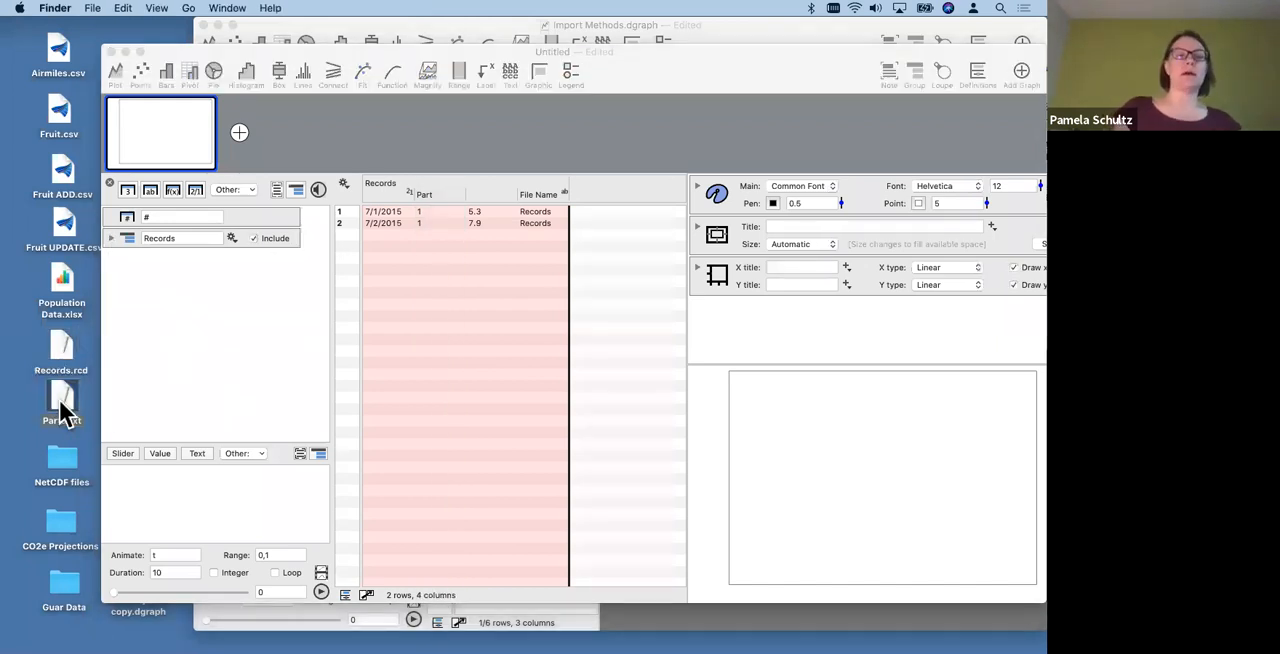
key(space)
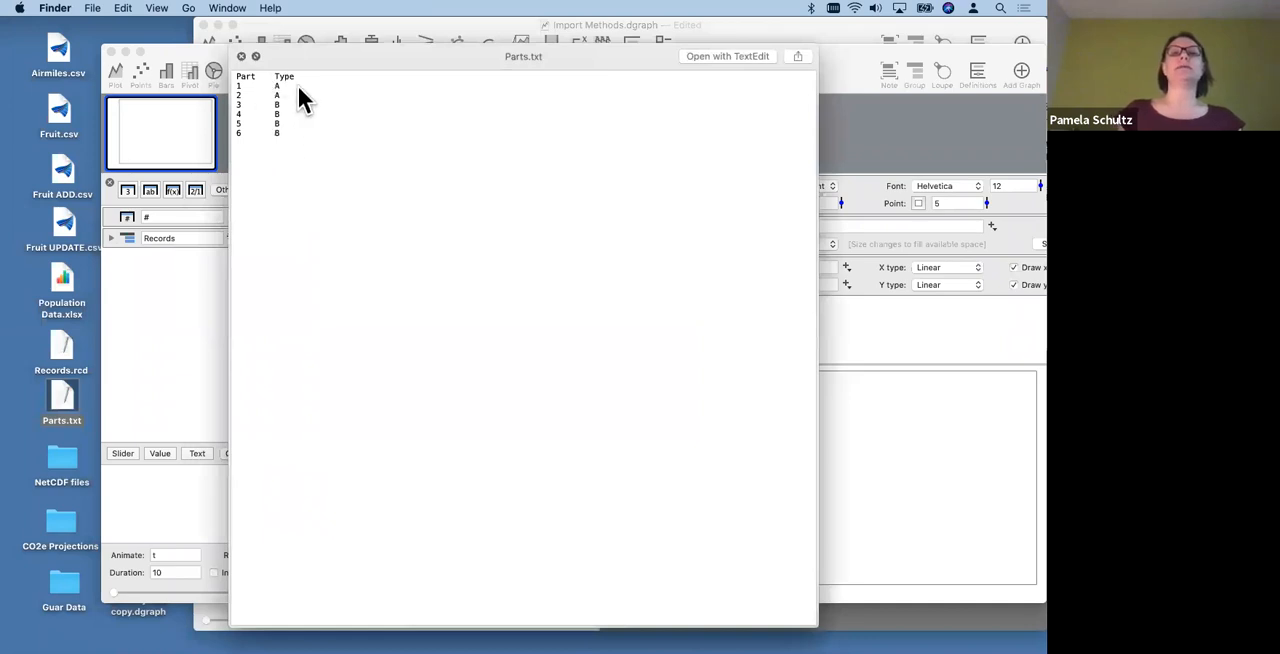
click(240, 56)
- Add a third row to the Records table with Part 6 and 7 in the unnamed number column
double_click(434, 234)
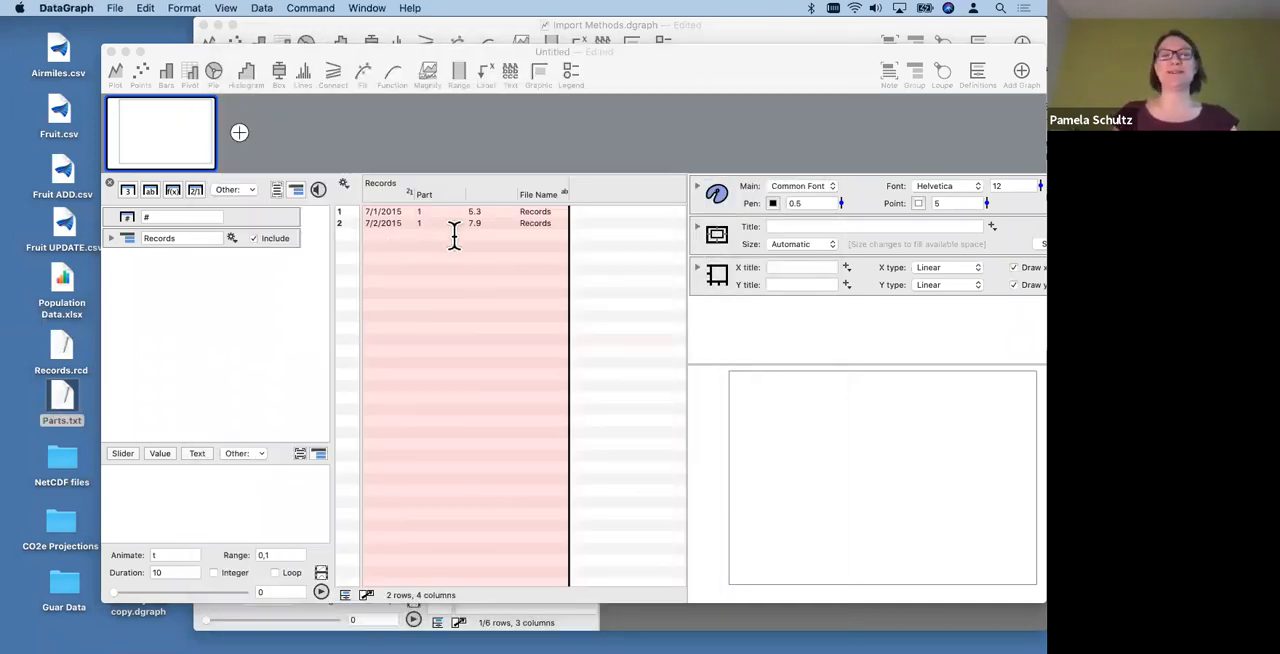
text(2)
click(468, 257)
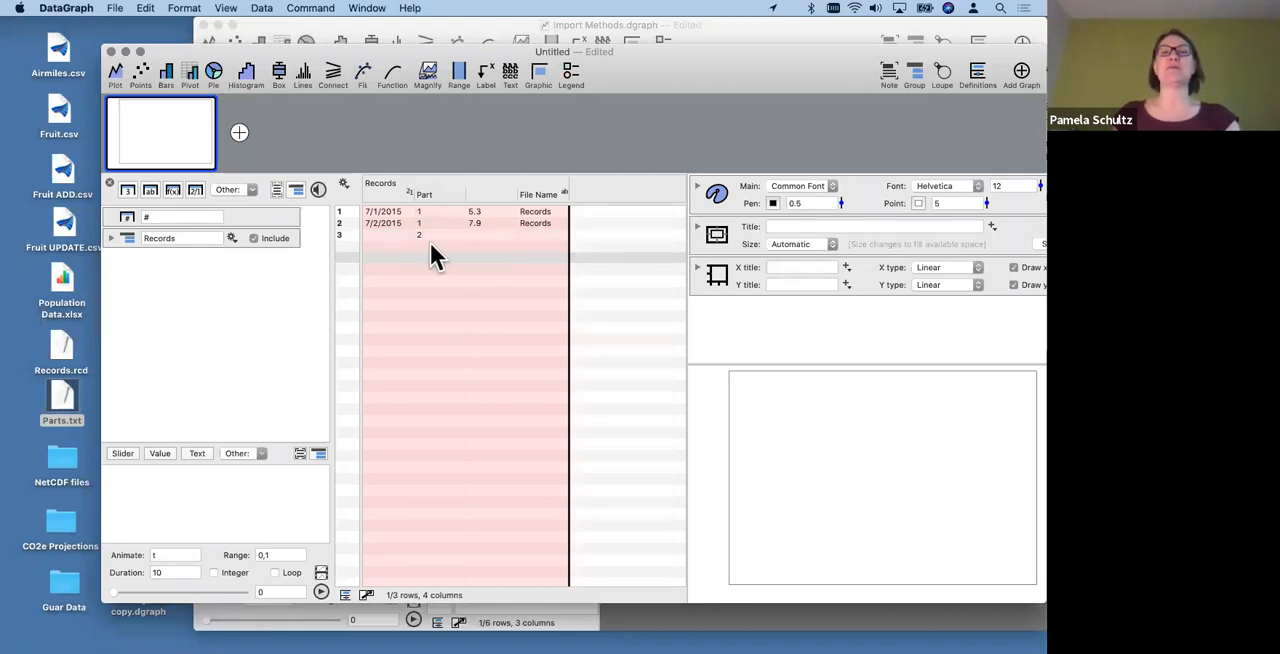
double_click(428, 234)
click(436, 257)
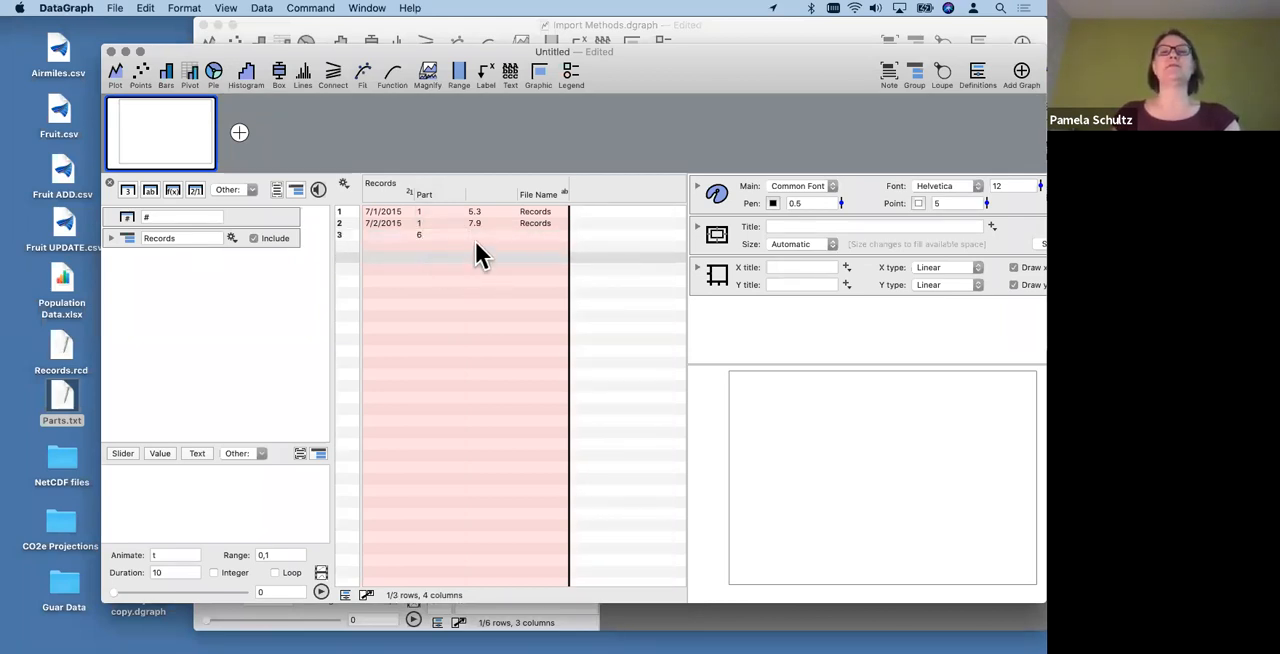
double_click(472, 234)
text(7)
click(472, 260)
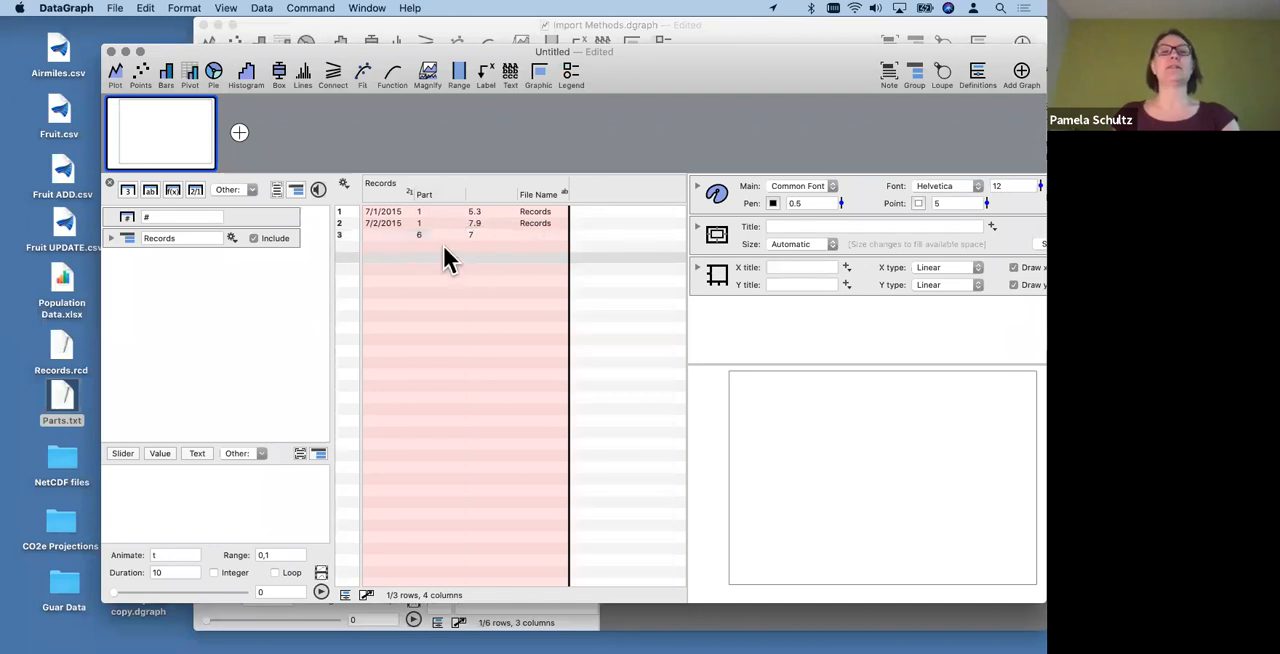
- Add a fourth row to the Records table with Part 3 and 5 in the unnamed number column
double_click(442, 245)
text(3)
click(442, 282)
double_click(477, 245)
text(5)
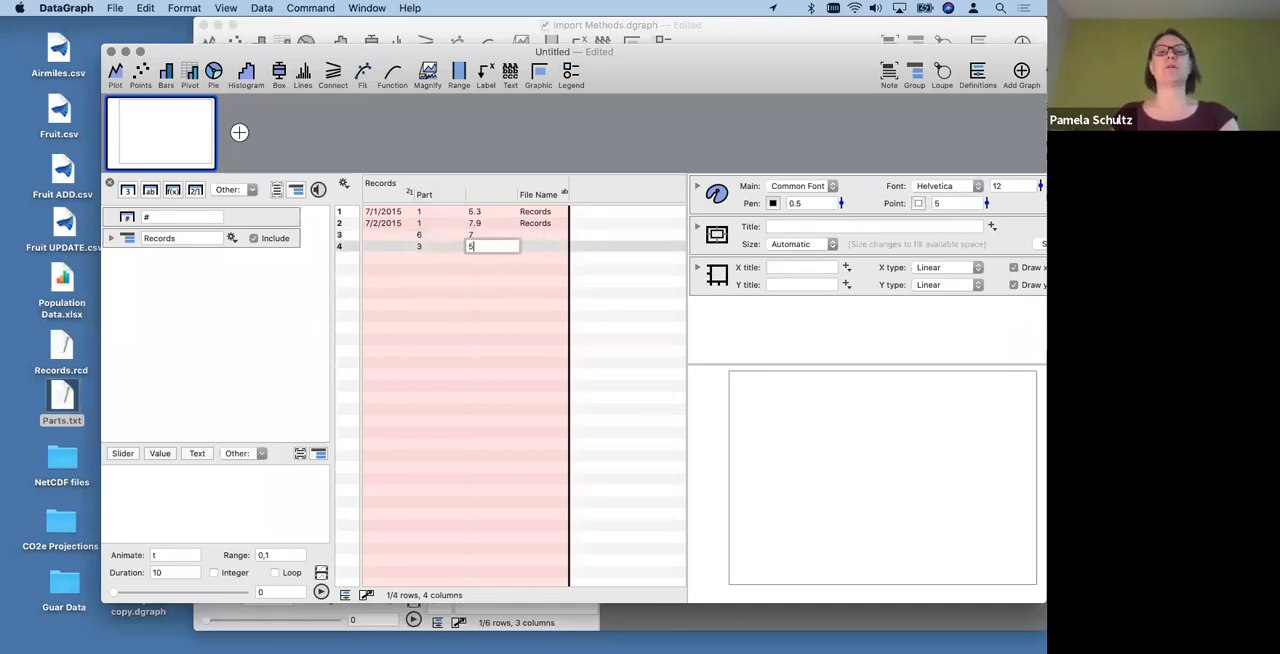
click(474, 284)
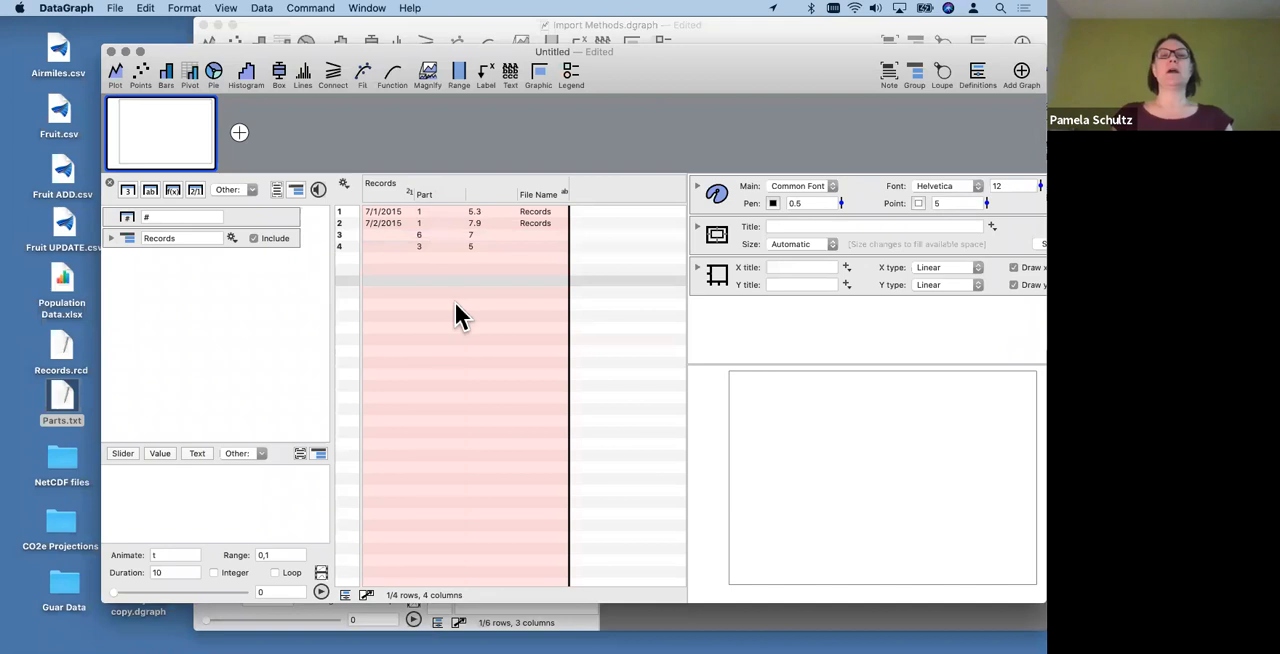
- Name the untitled number column beside Part "Value"
double_click(486, 194)
text(Value)
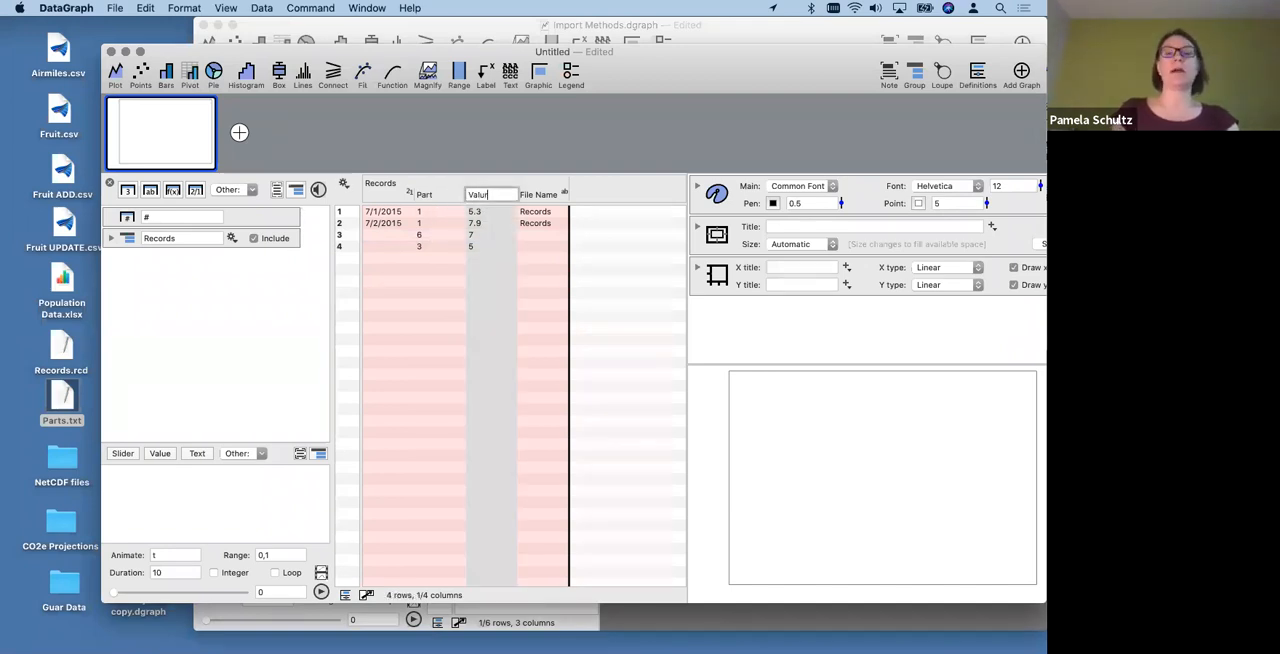
click(490, 283)
double_click(491, 193)
click(492, 194)
key(BackSpace)
text(3)
key(BackSpace)
text(e)
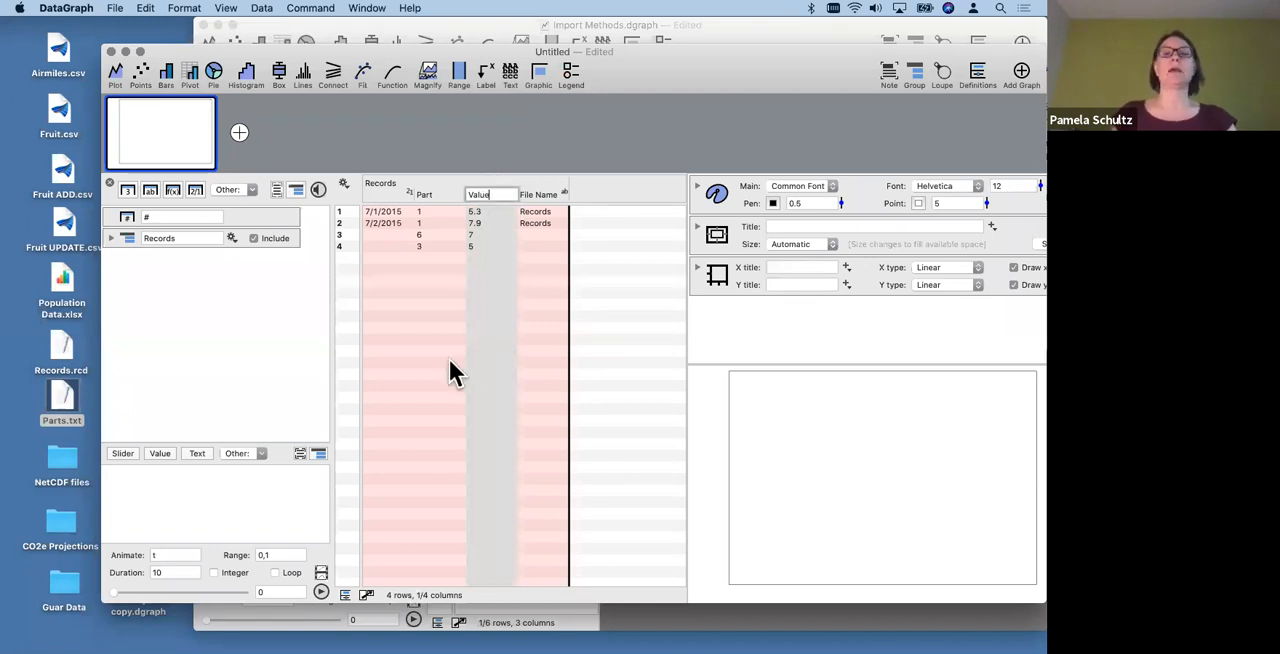
click(452, 362)
- Import Parts.txt from the desktop into the document and widen the data table area
click(62, 408)
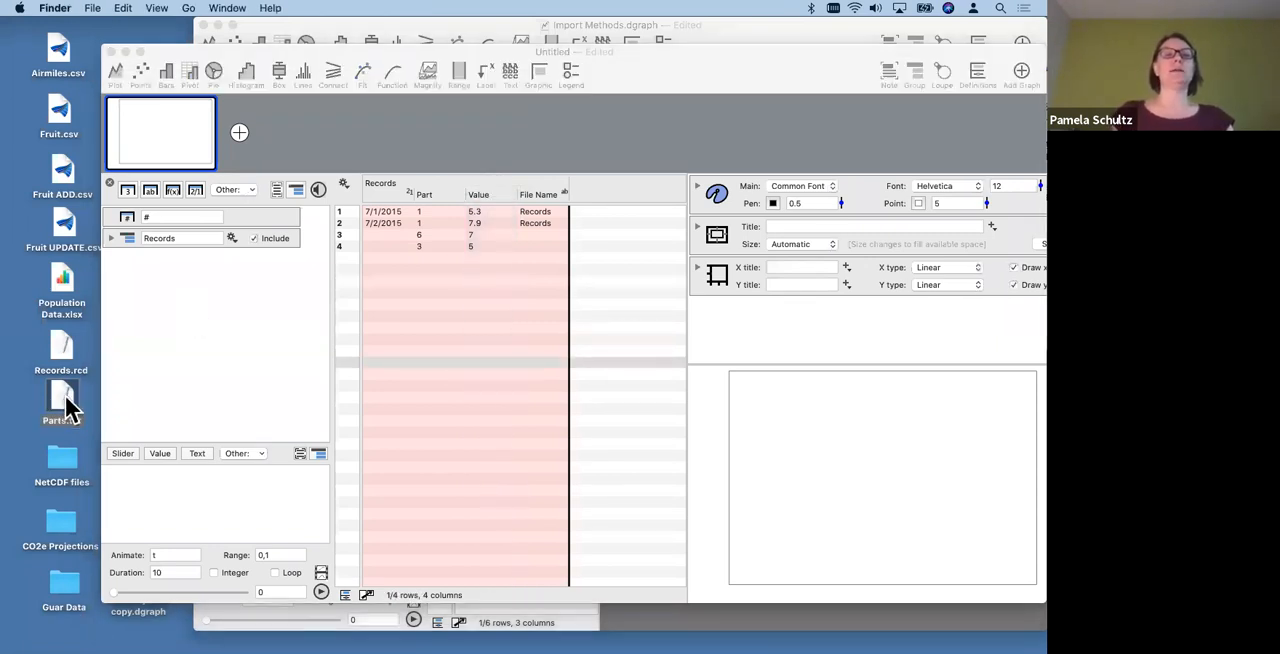
drag(62, 408, 240, 322)
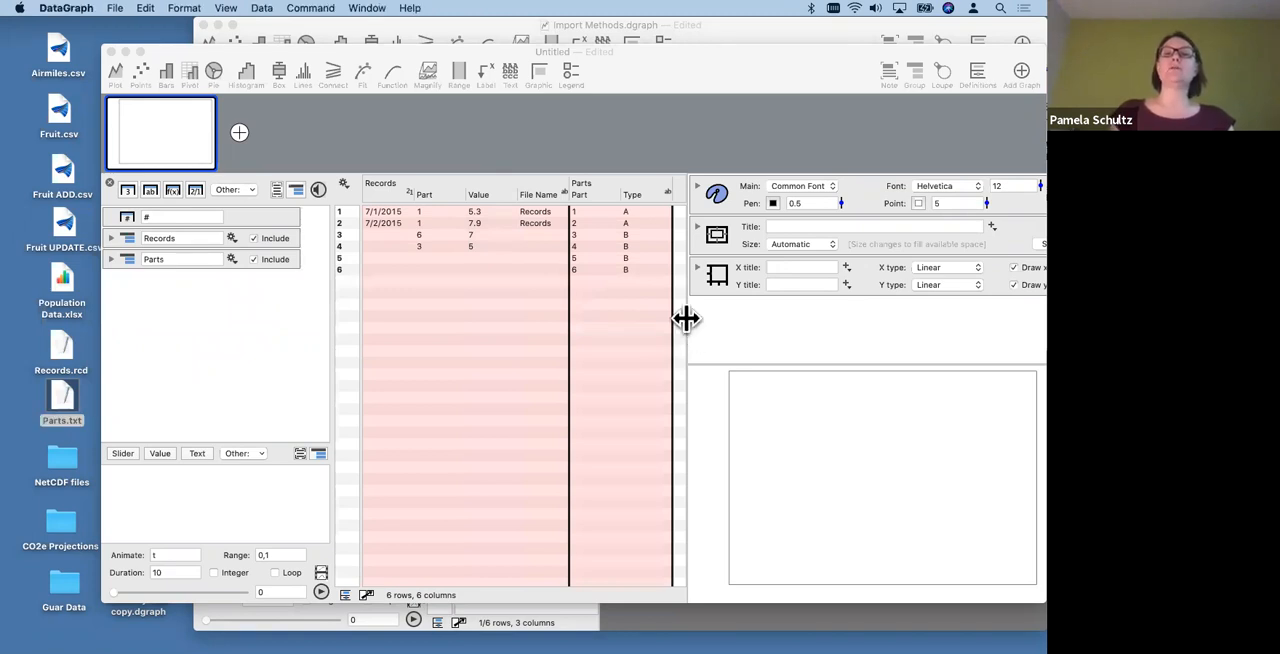
drag(686, 320, 805, 305)
- Compare the Part columns of the Records and Parts groups and examine the Type column
click(433, 193)
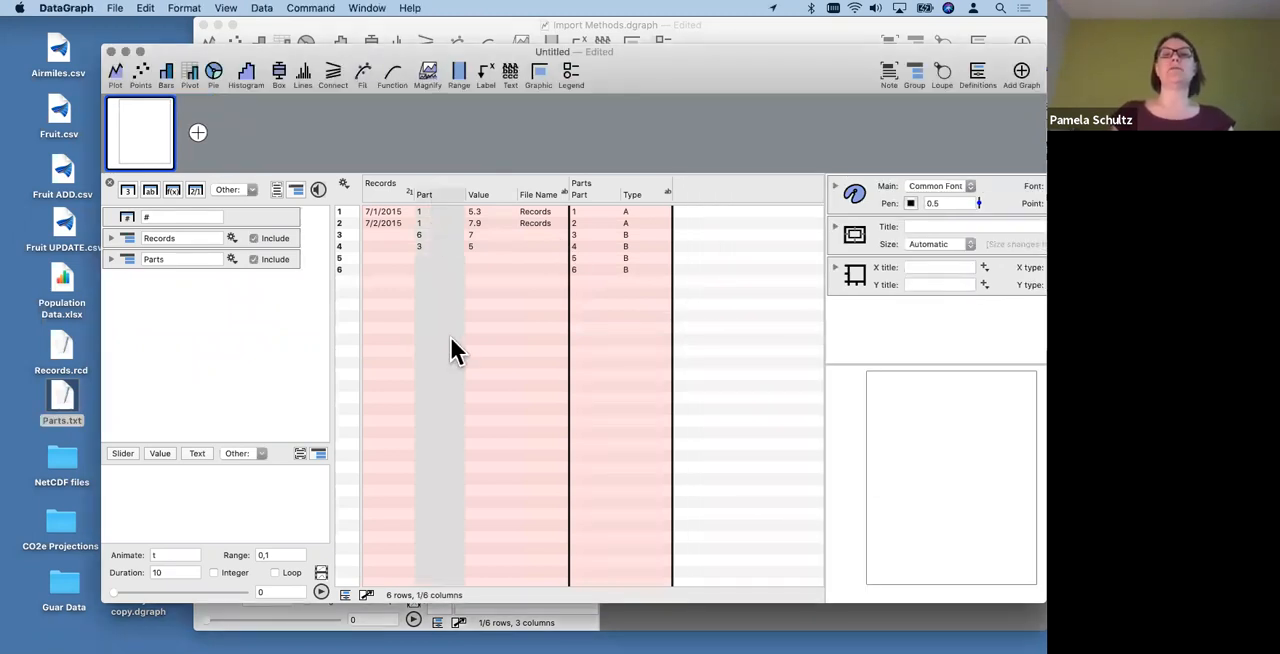
click(588, 196)
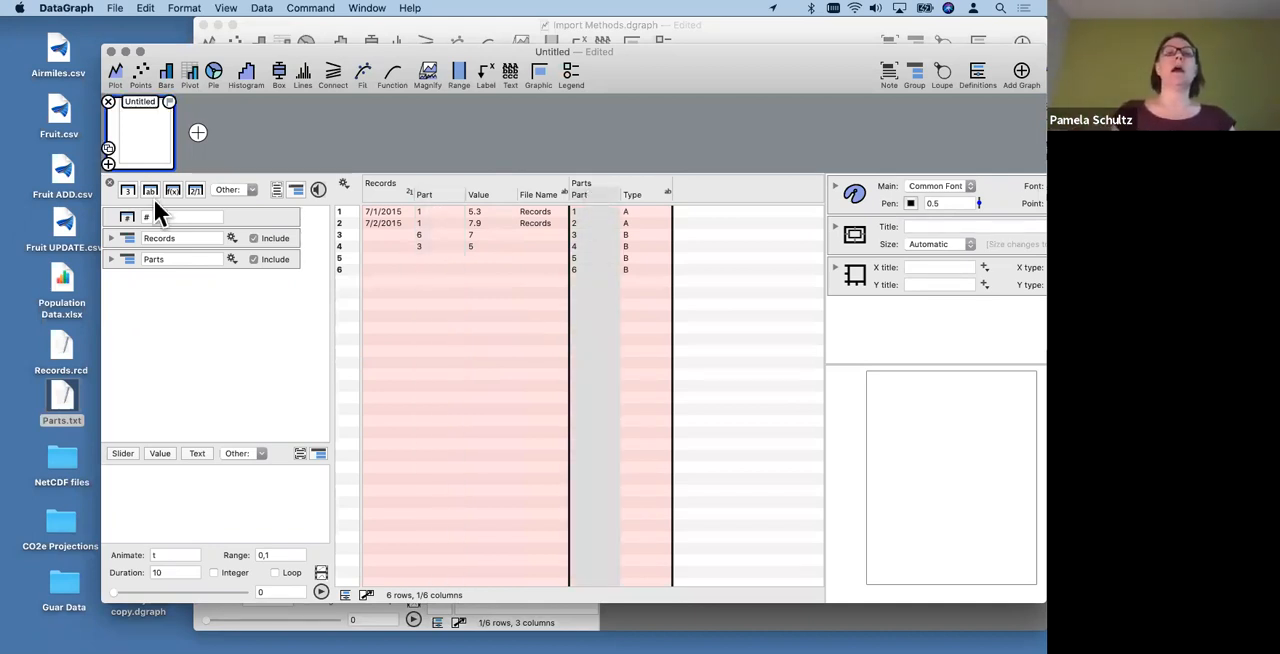
click(130, 238)
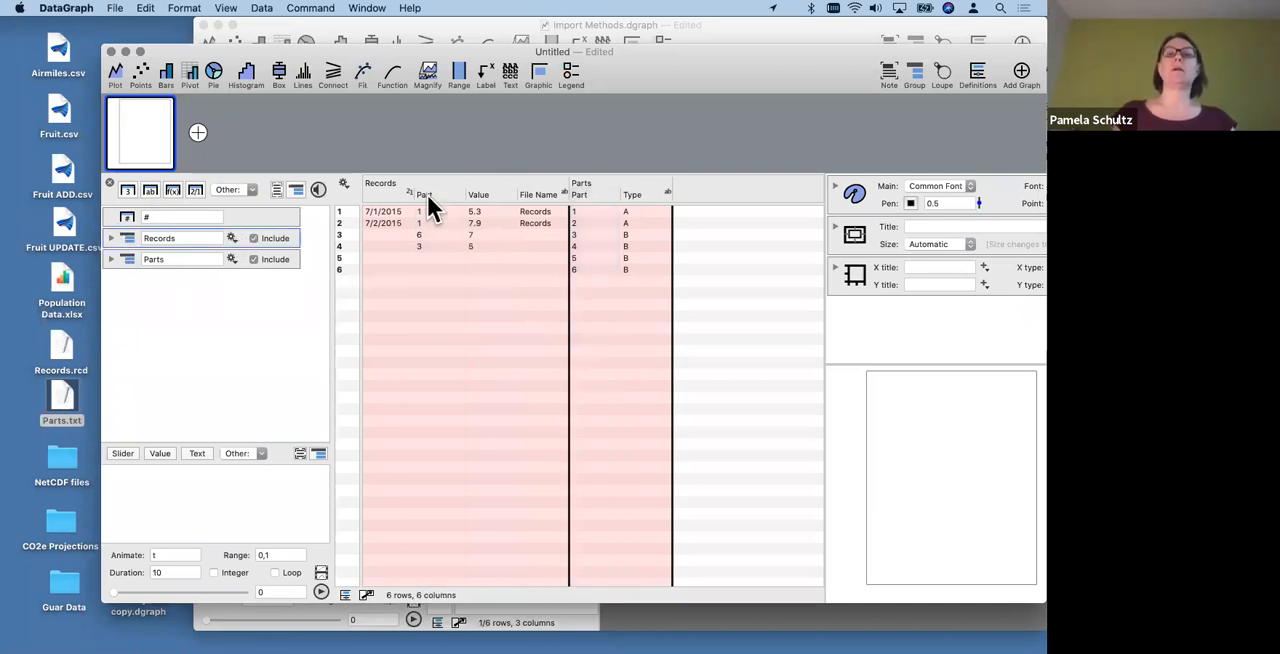
click(612, 205)
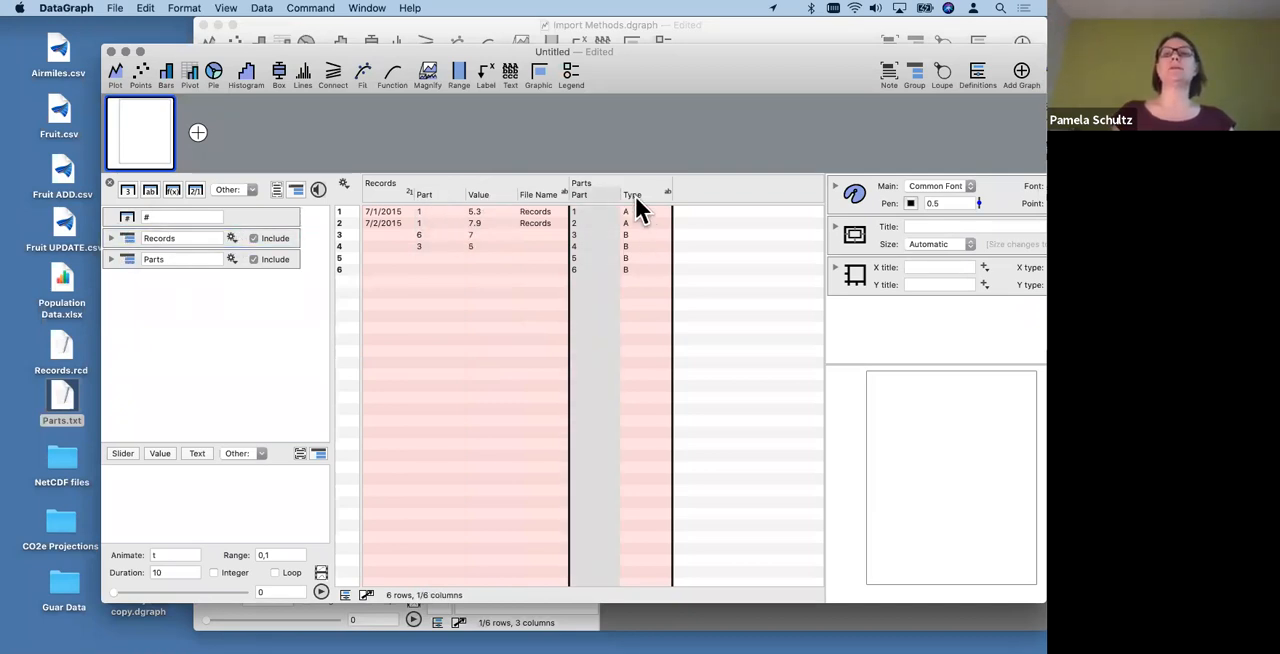
click(636, 205)
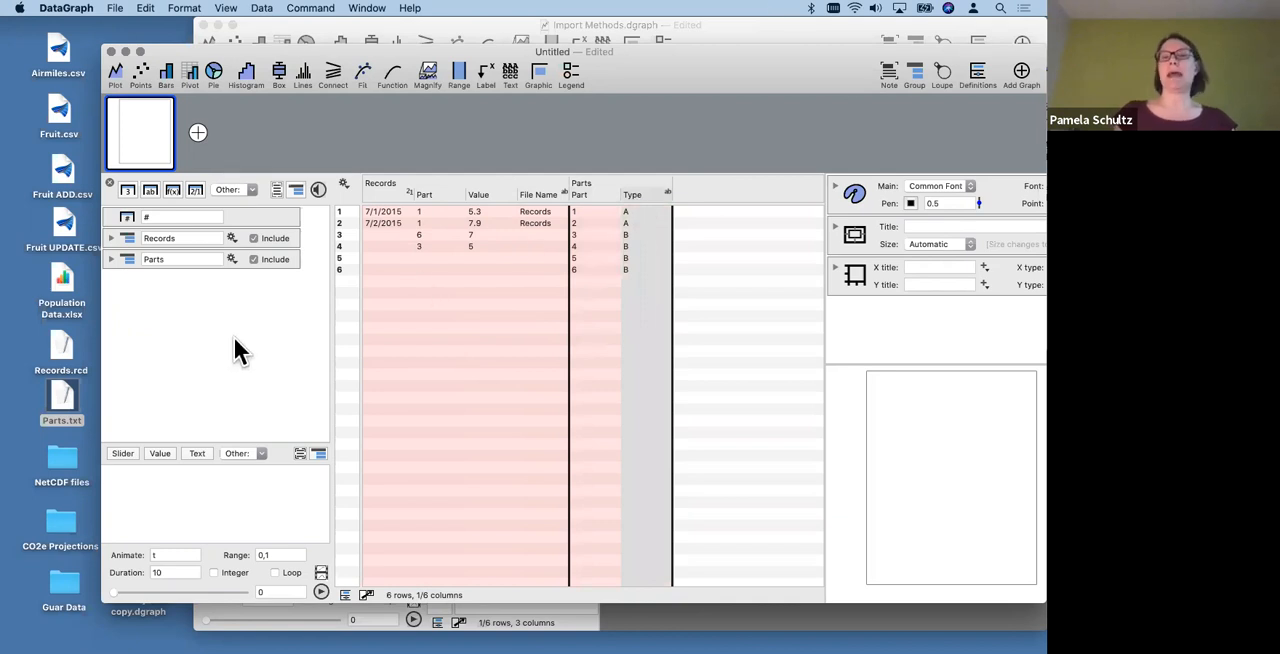
- Expand the Records group and map its Part column to Type from the Parts group
click(111, 238)
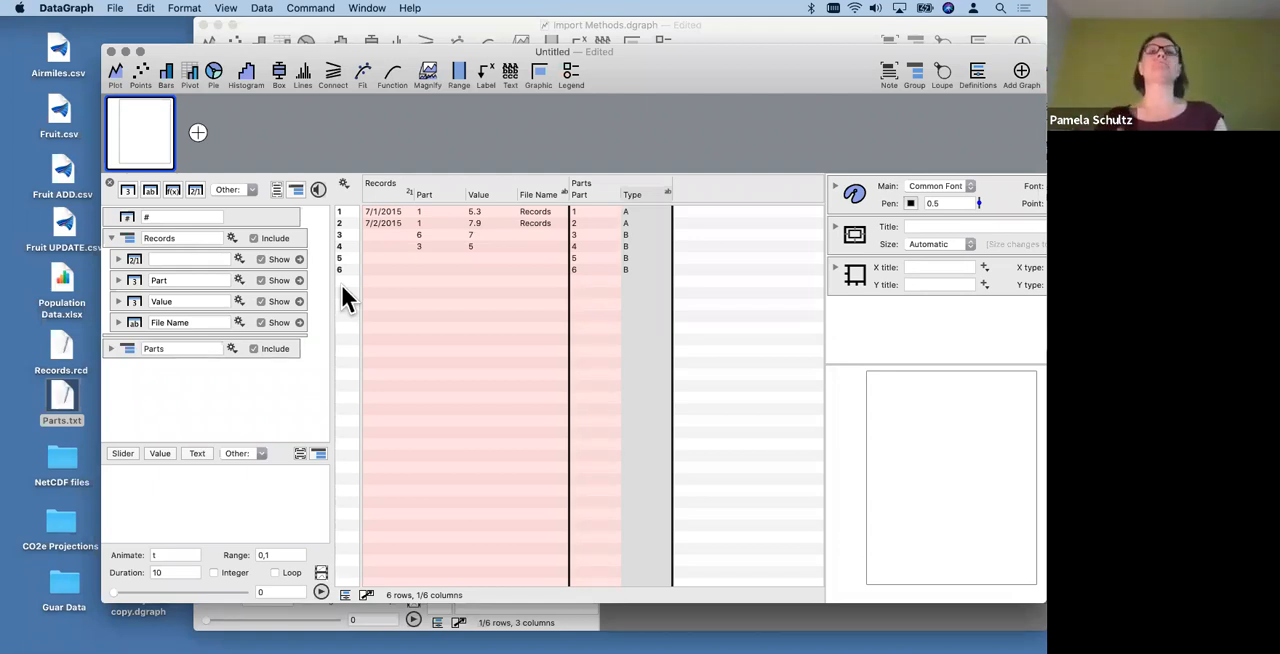
click(238, 279)
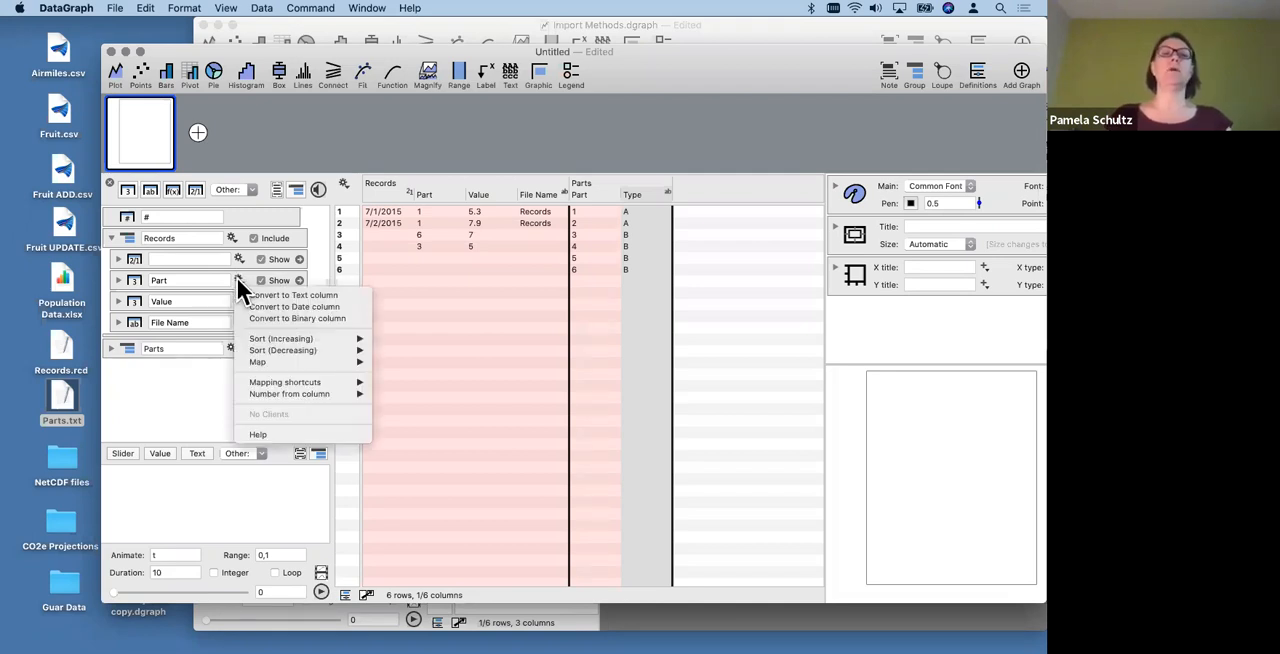
mouse_move(289, 362)
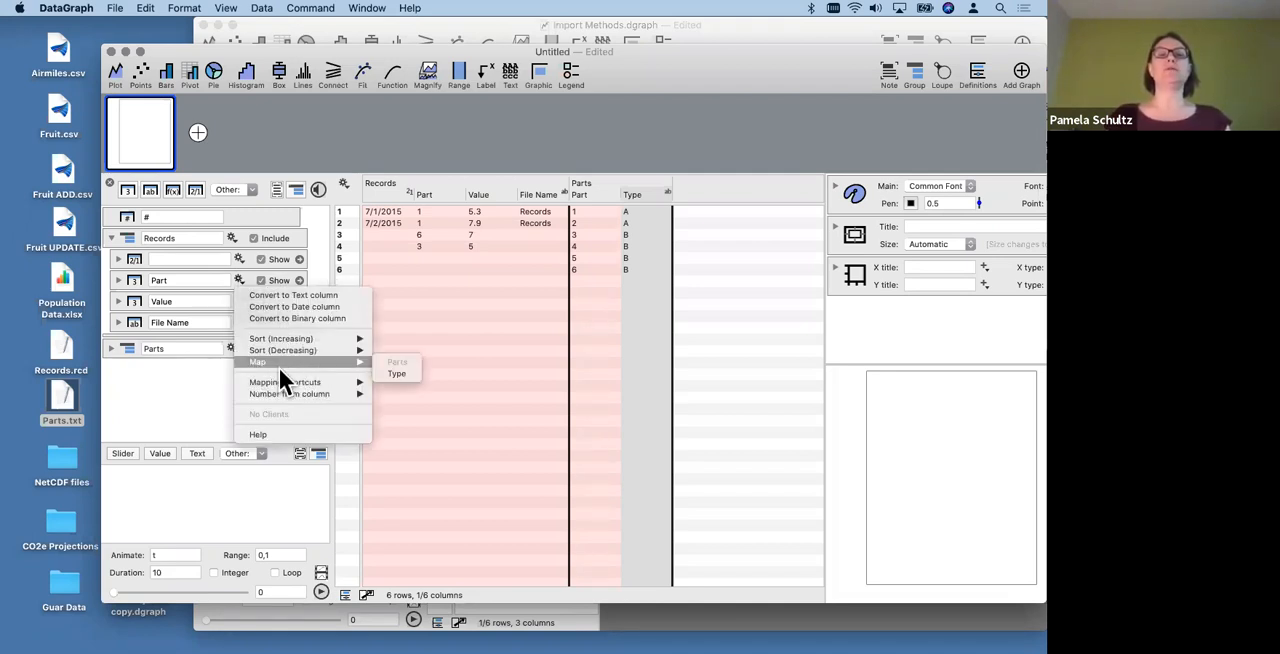
click(399, 374)
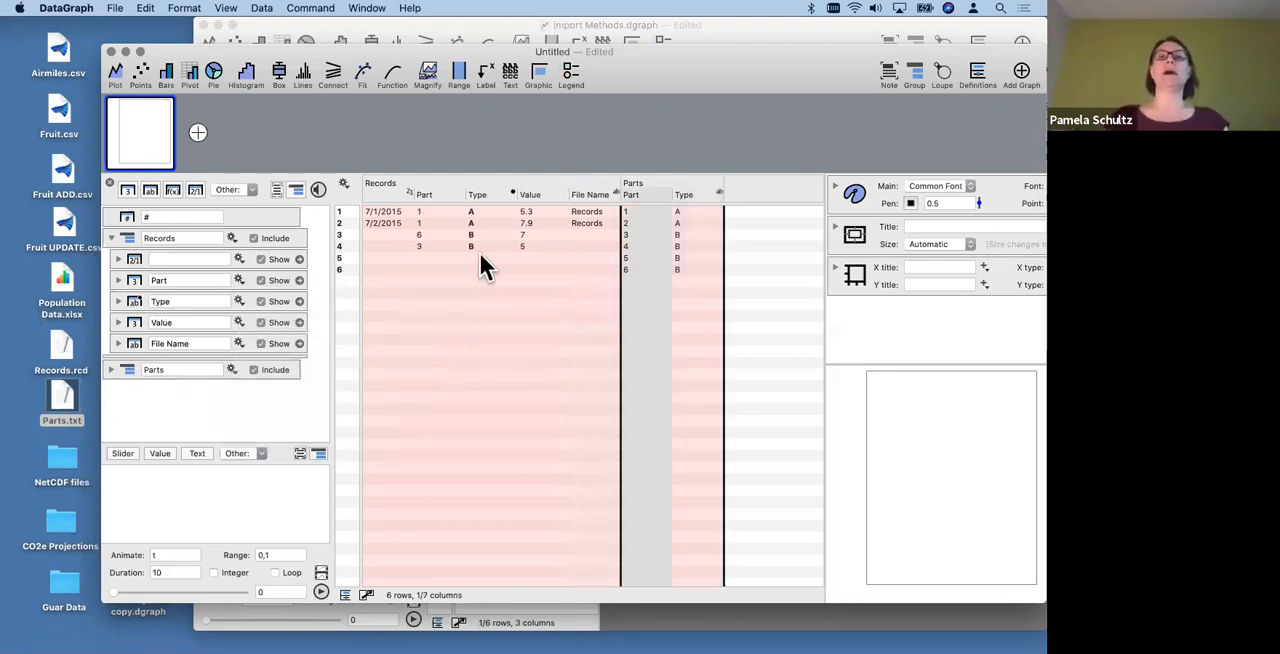
- Compare the mapped Type column with the Part values in Records and review the Part column's options
click(488, 197)
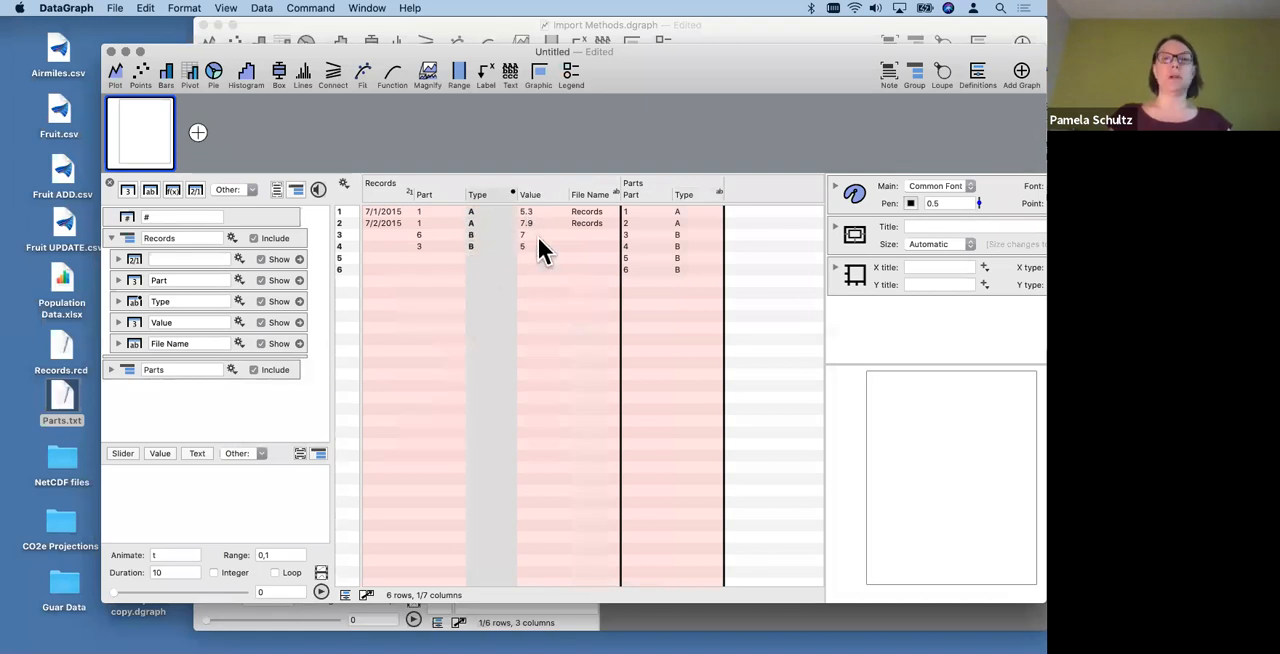
click(424, 211)
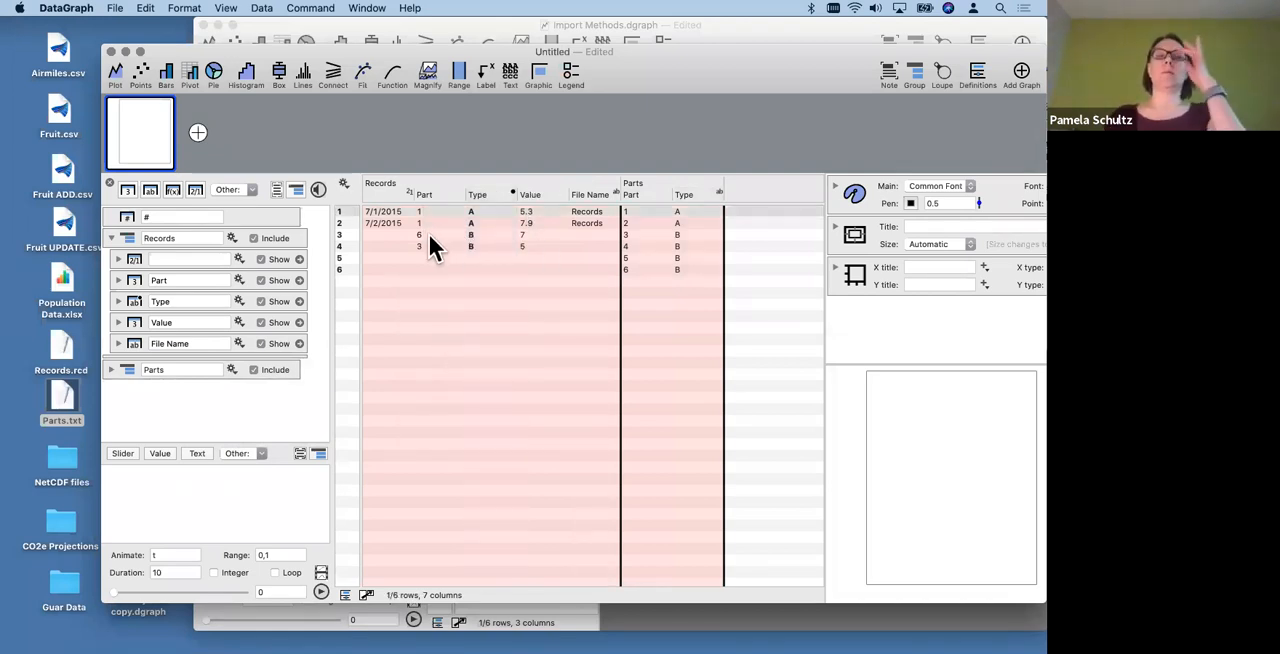
click(429, 236)
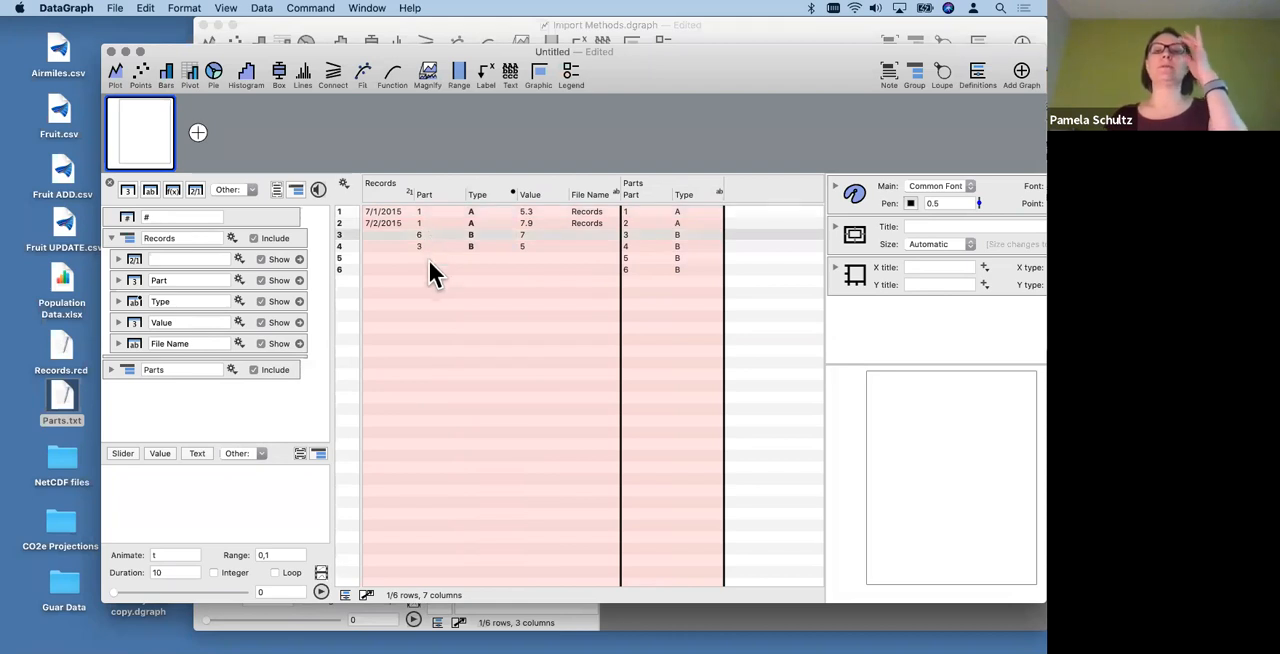
click(488, 193)
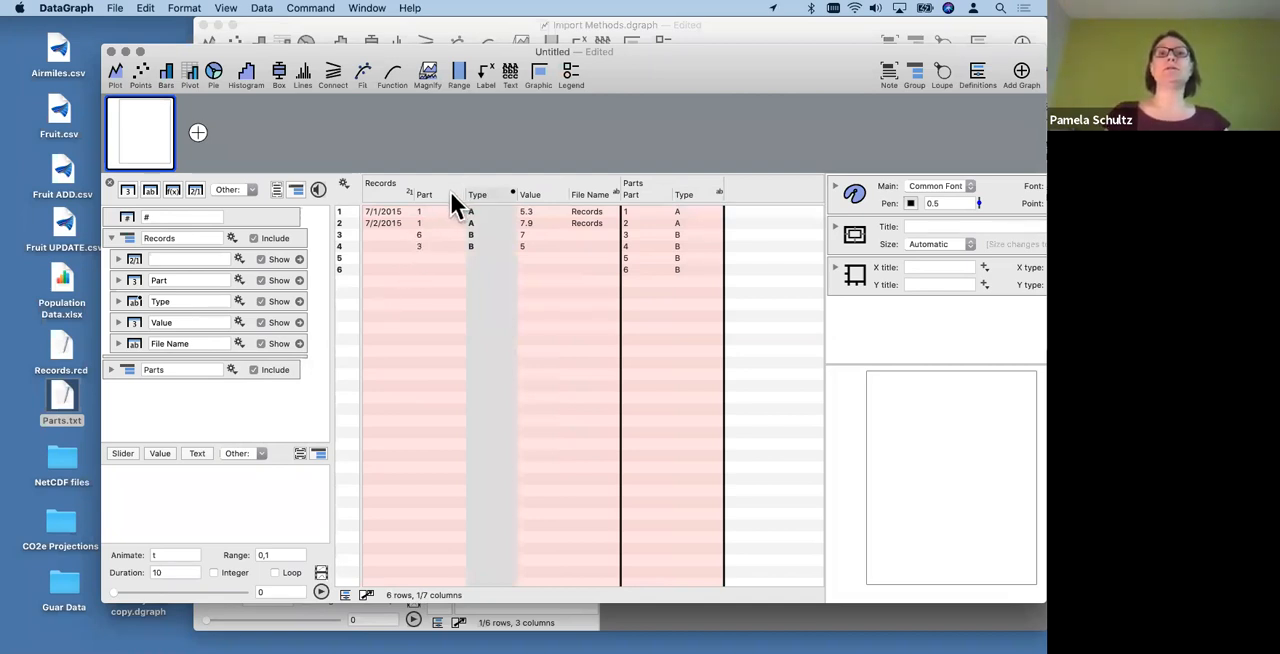
click(451, 195)
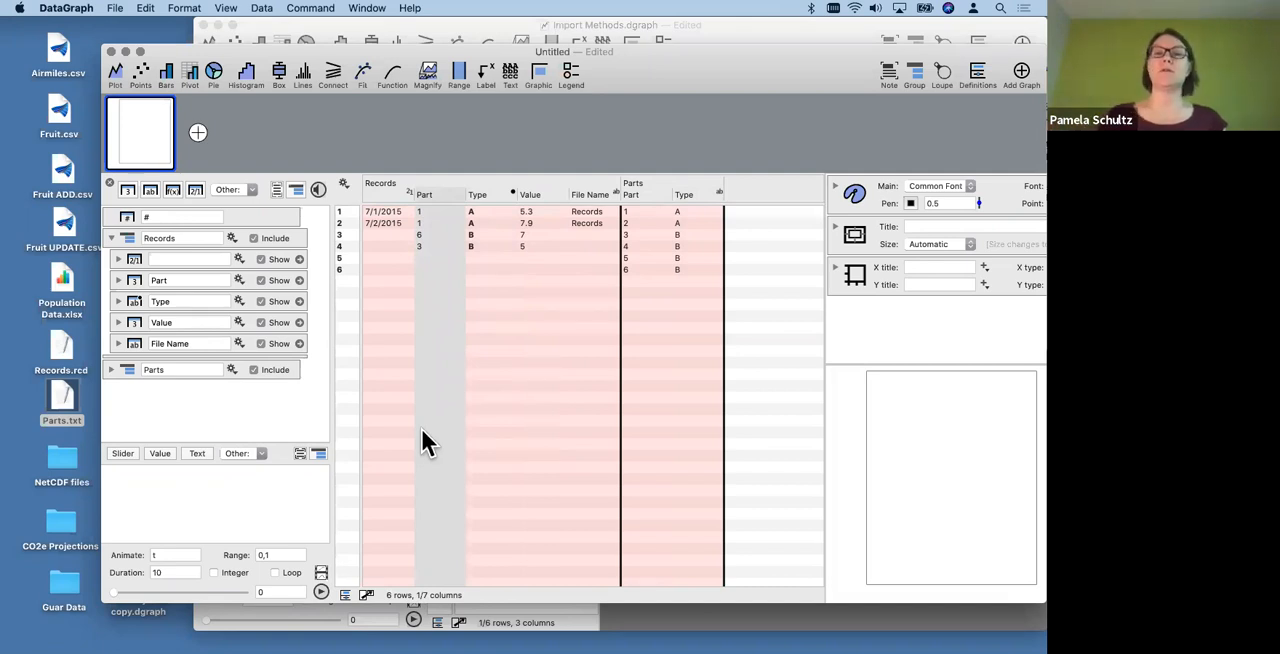
click(238, 278)
mouse_move(279, 362)
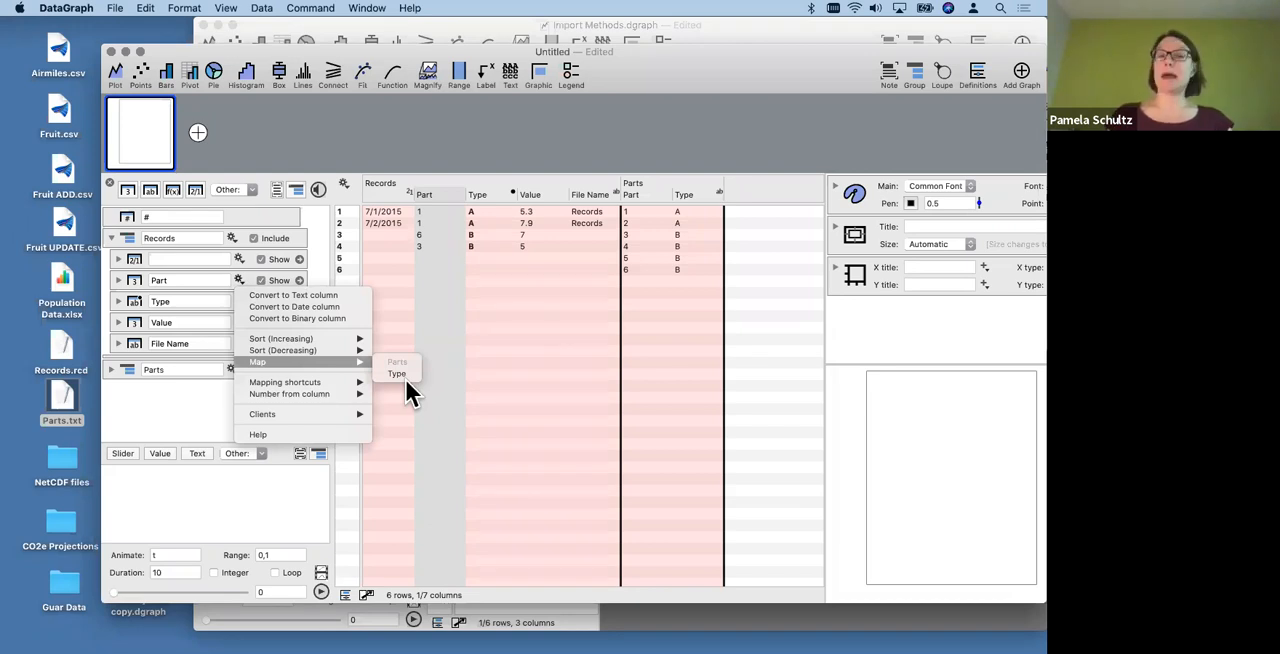
click(163, 424)
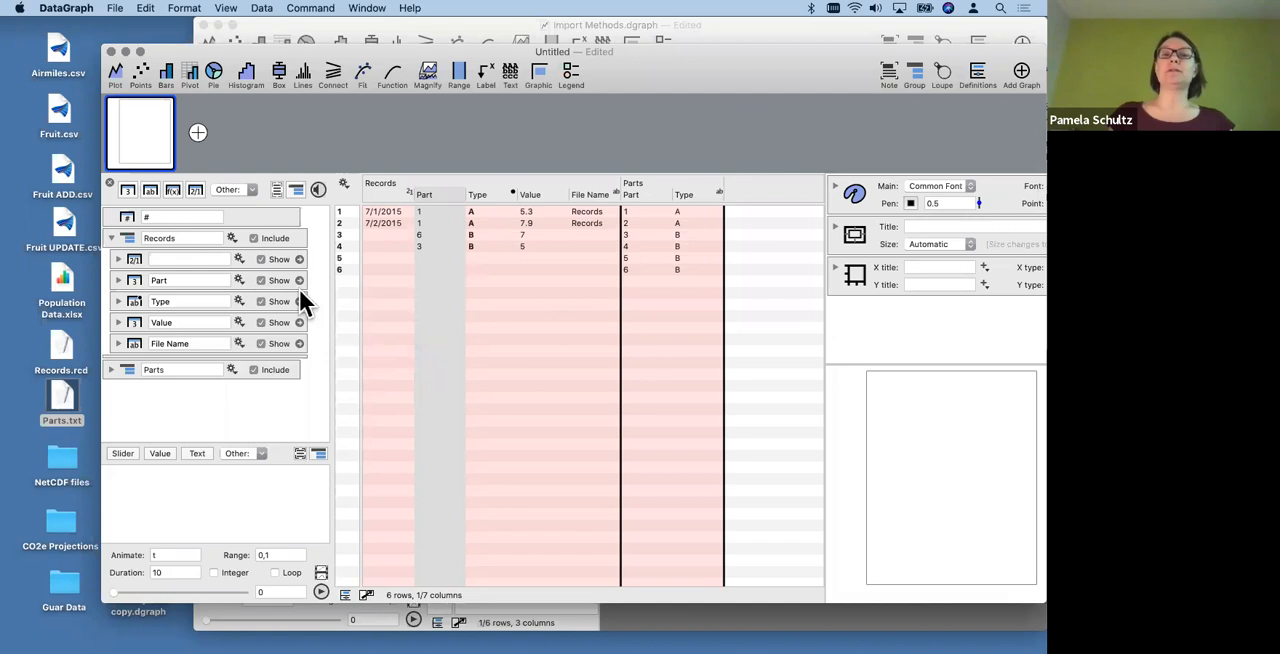
- Insert an empty Map column directly after the Part column in the Records group
click(124, 276)
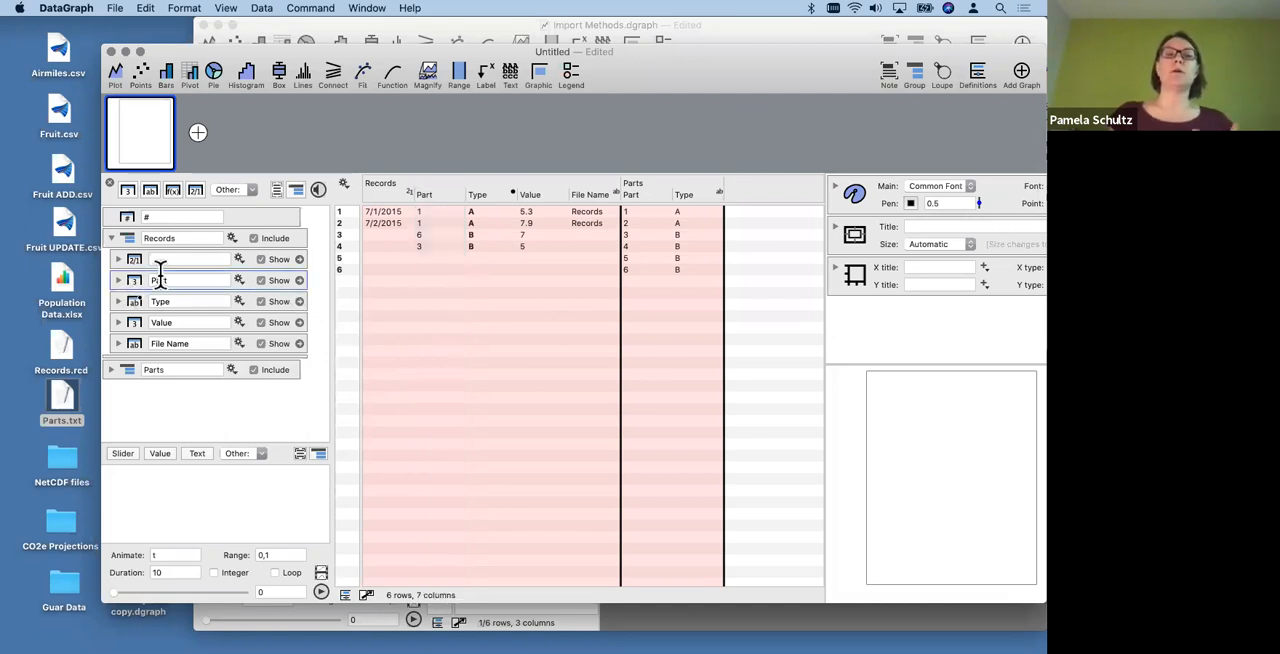
click(251, 189)
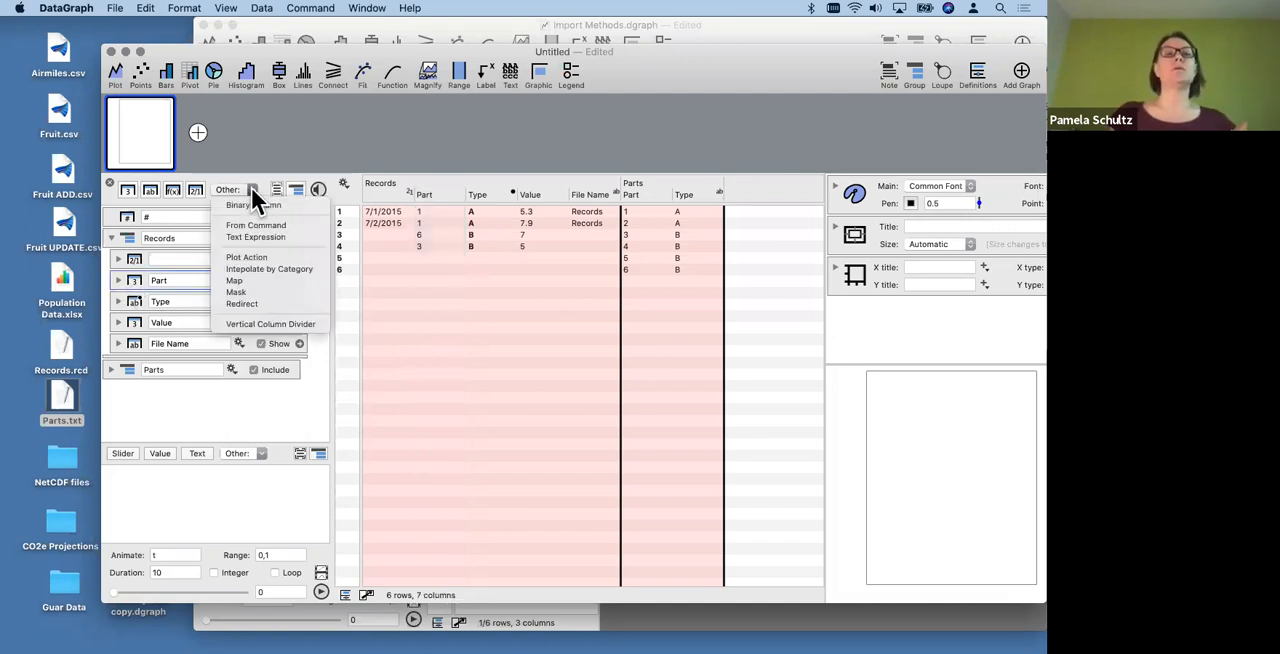
click(251, 280)
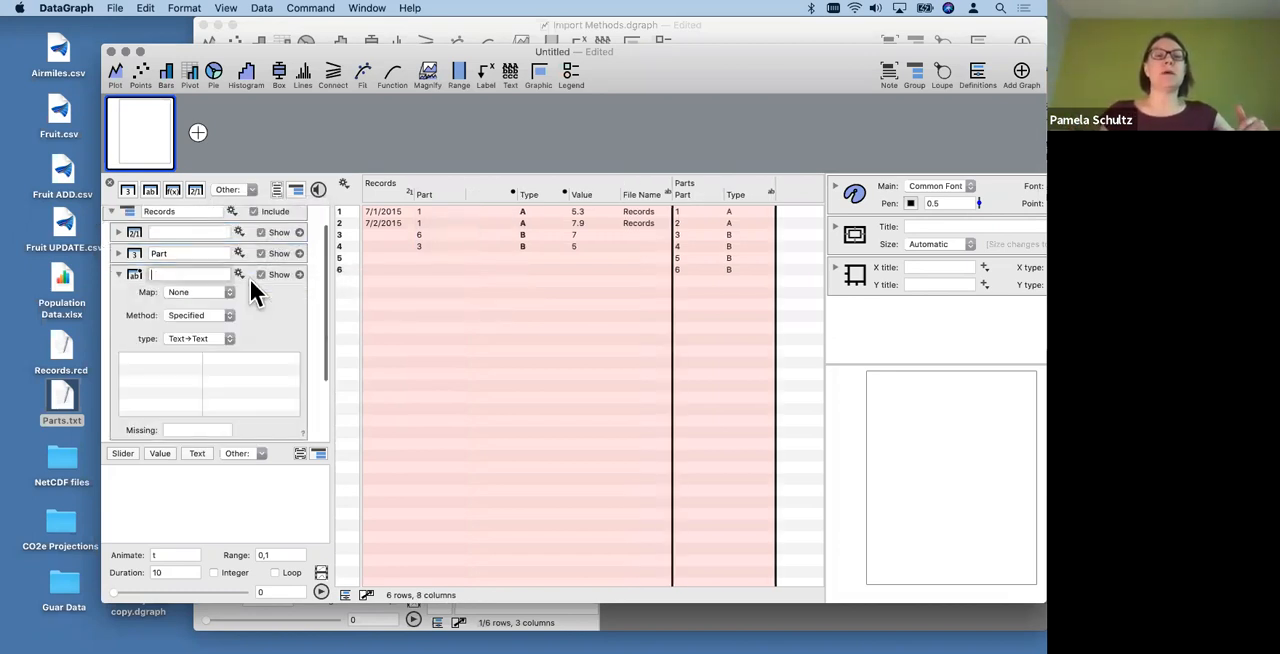
scroll(286, 323, down, 2)
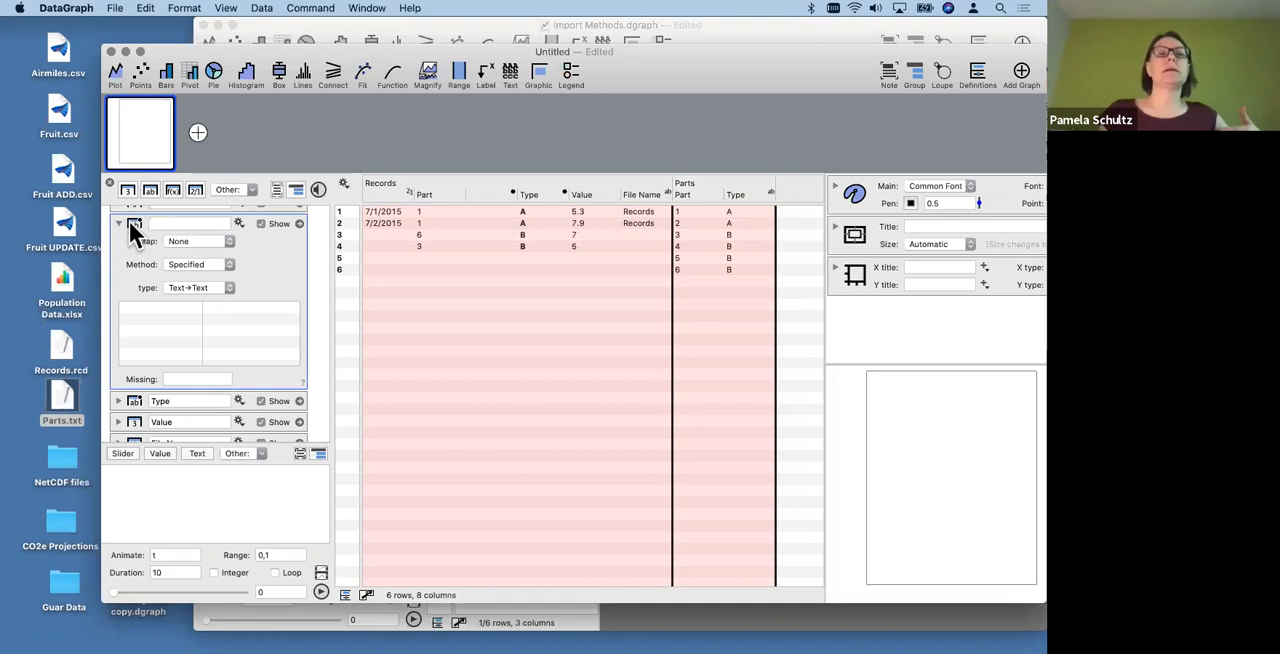
- Set the new map column's type to Number→Text and specify that 1 maps to A
click(175, 305)
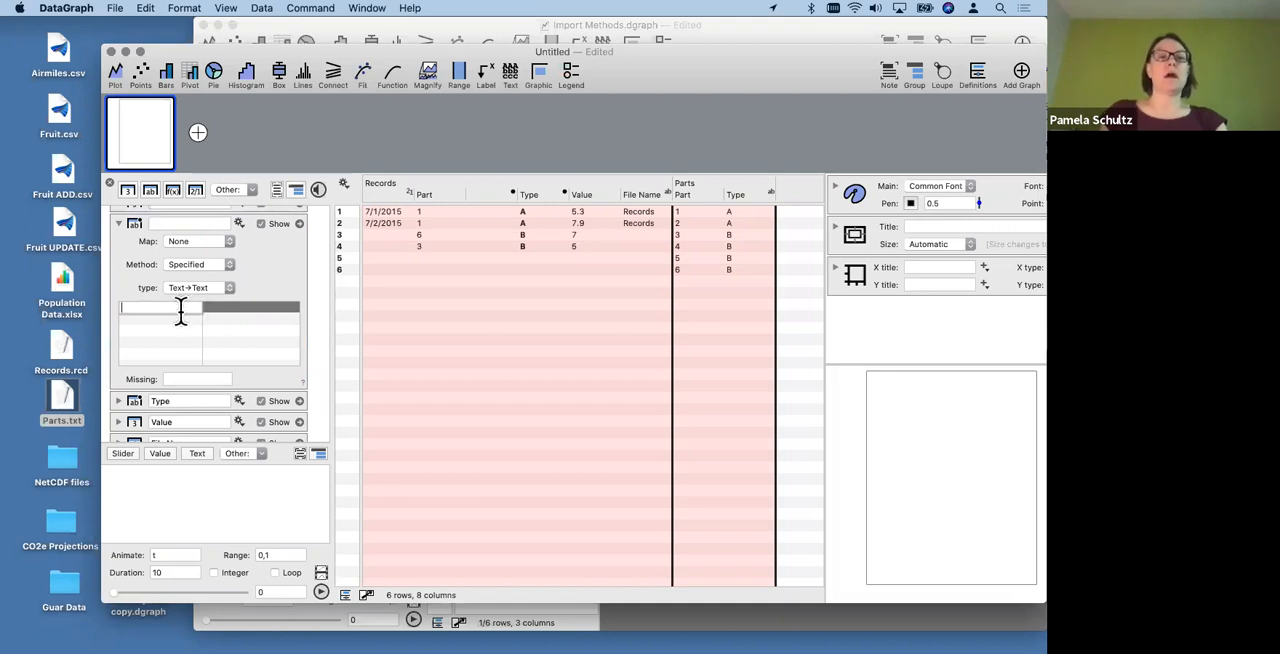
click(202, 286)
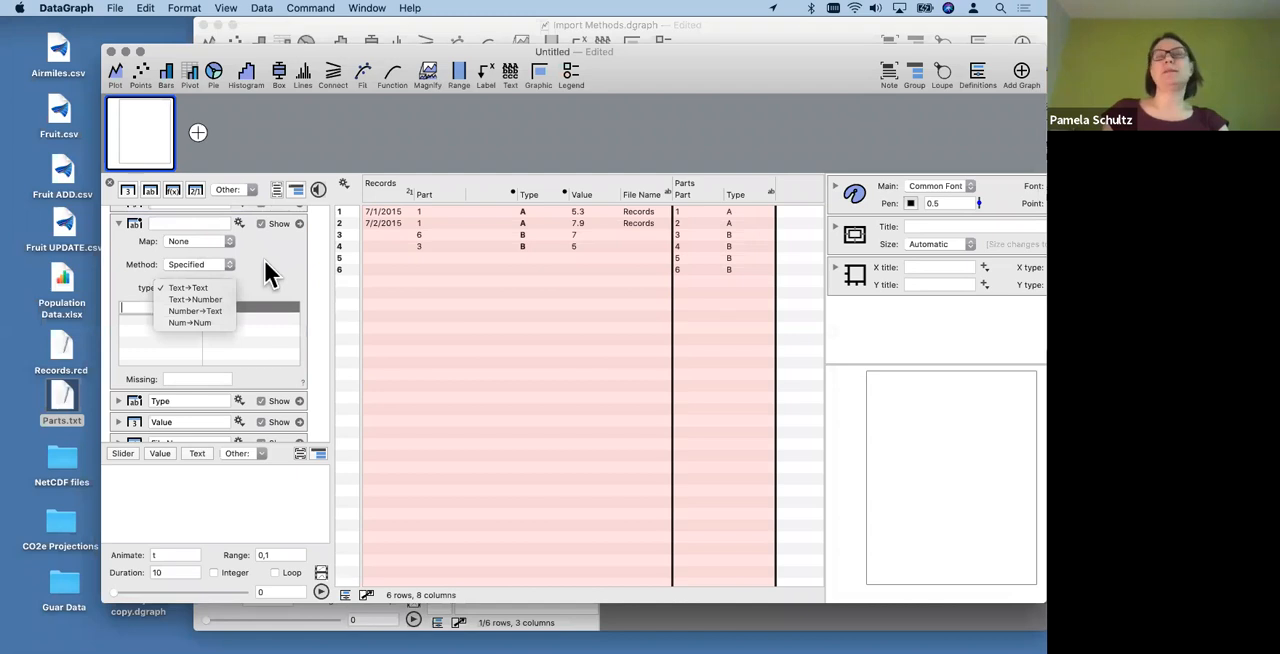
click(260, 264)
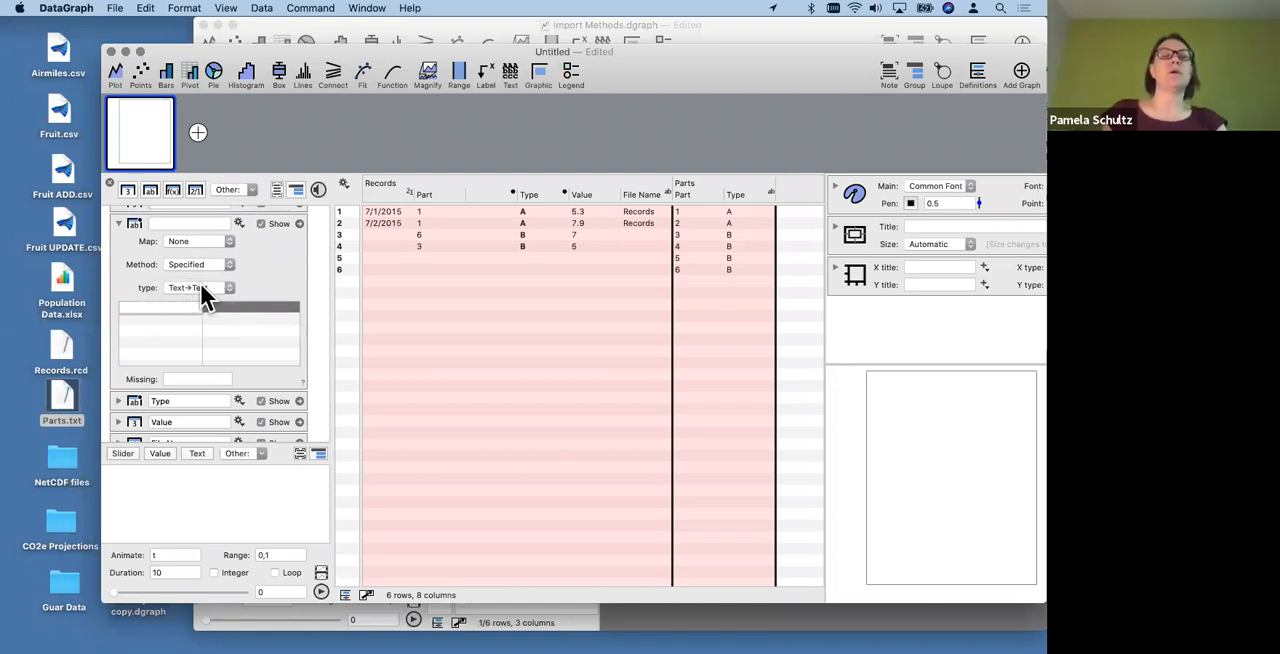
click(200, 286)
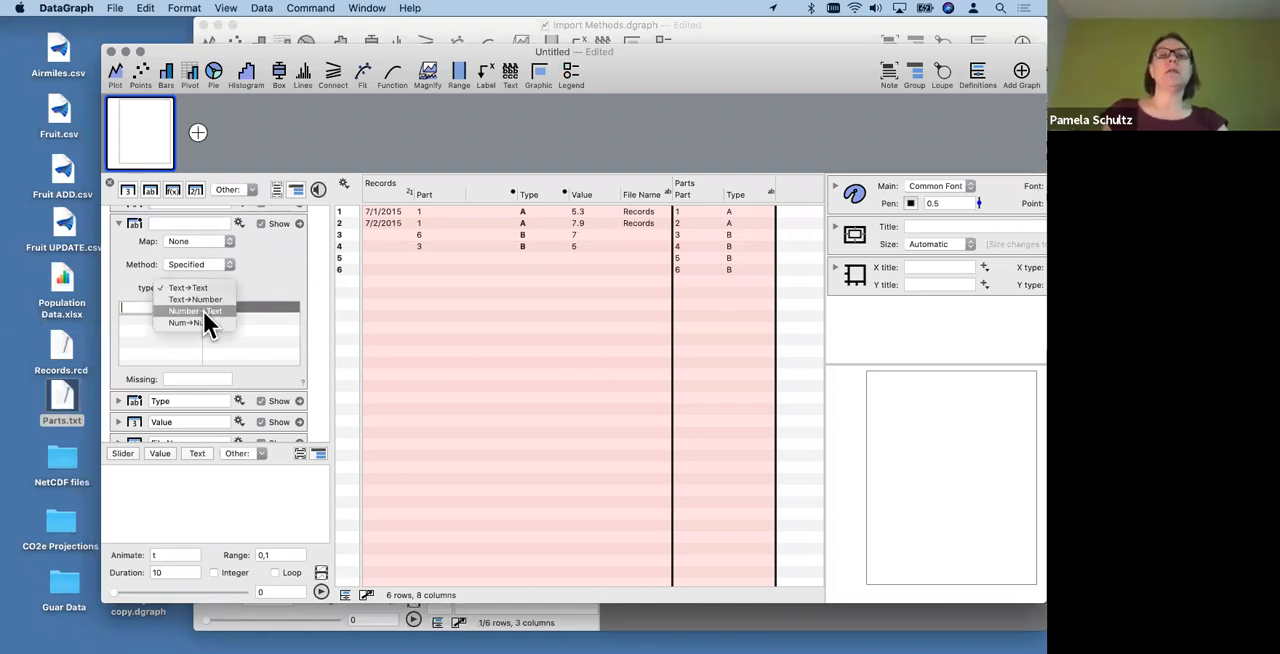
click(203, 311)
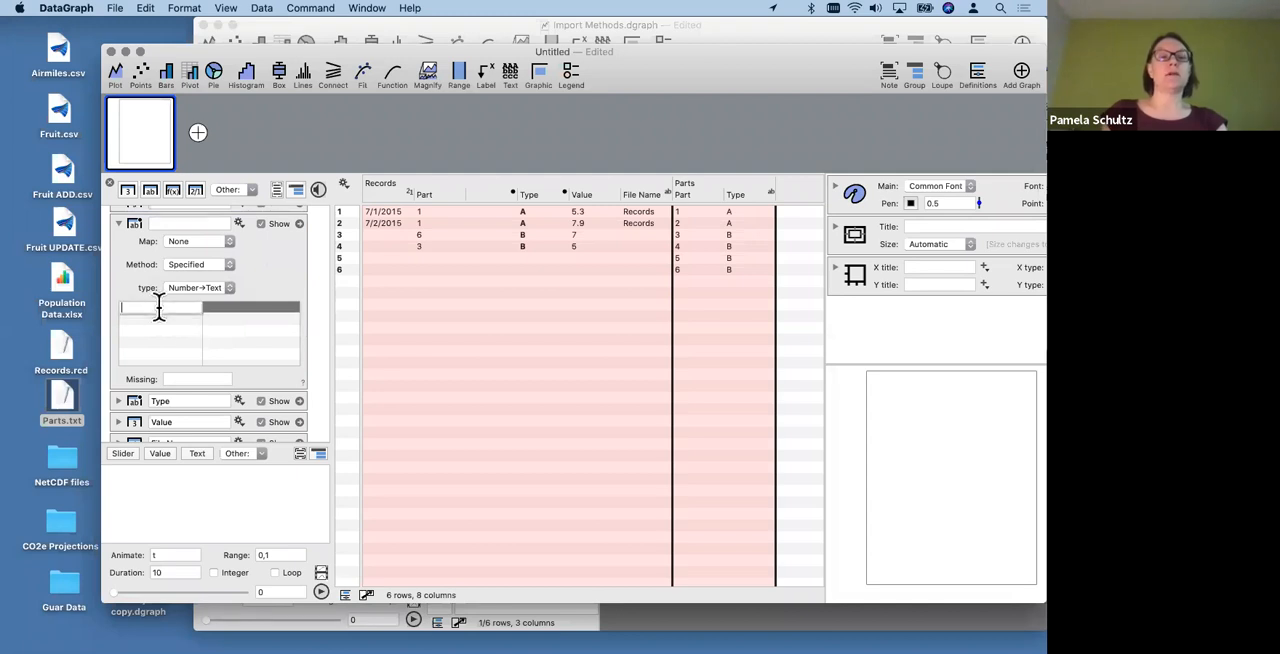
click(245, 305)
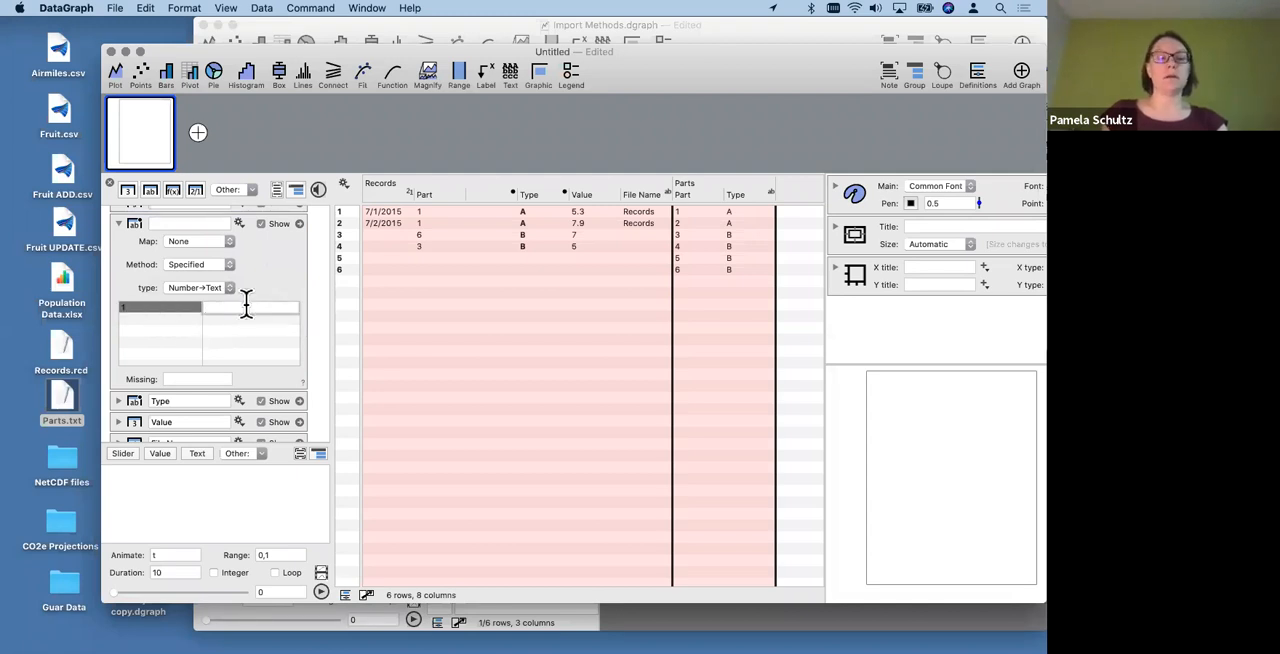
text(A)
key(Return)
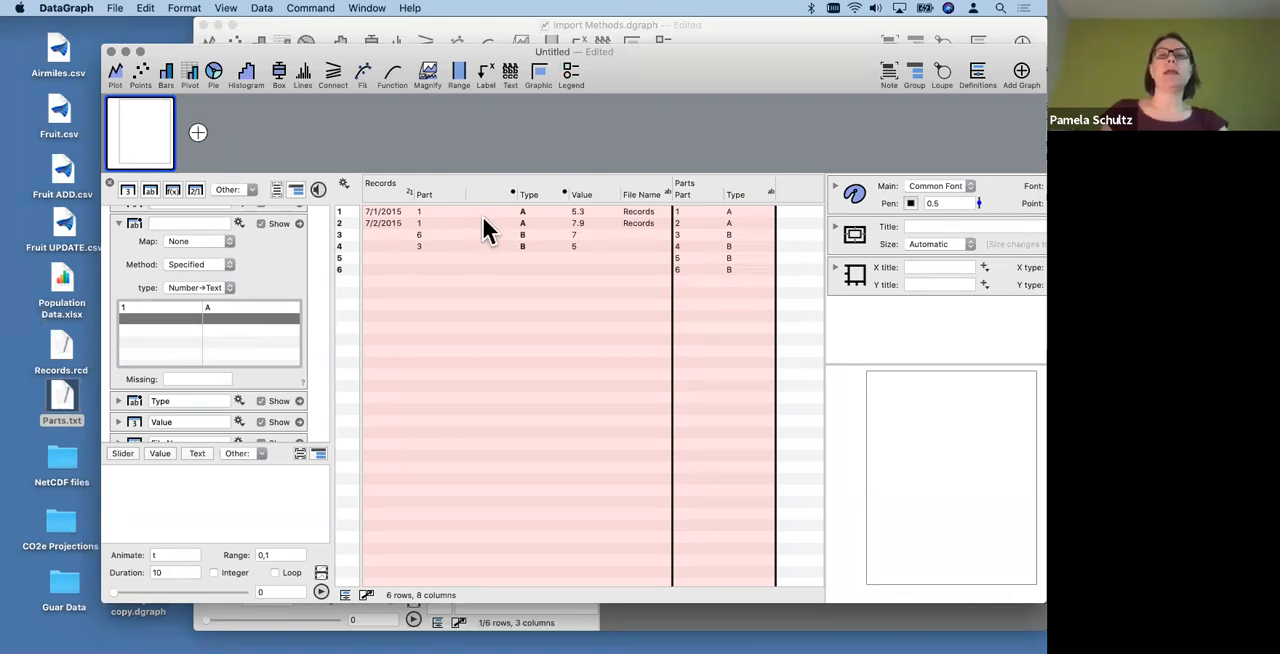
- Assign the Records Part column as the source of the untitled map column and check its rows
drag(433, 192, 200, 240)
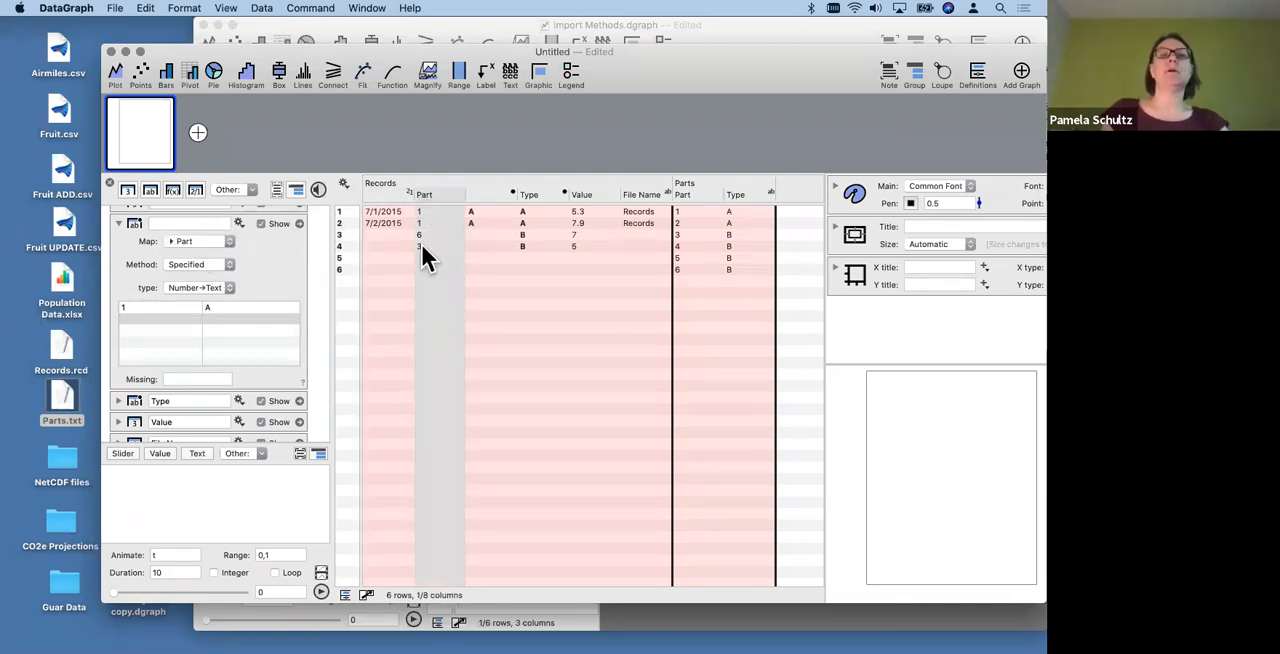
click(472, 247)
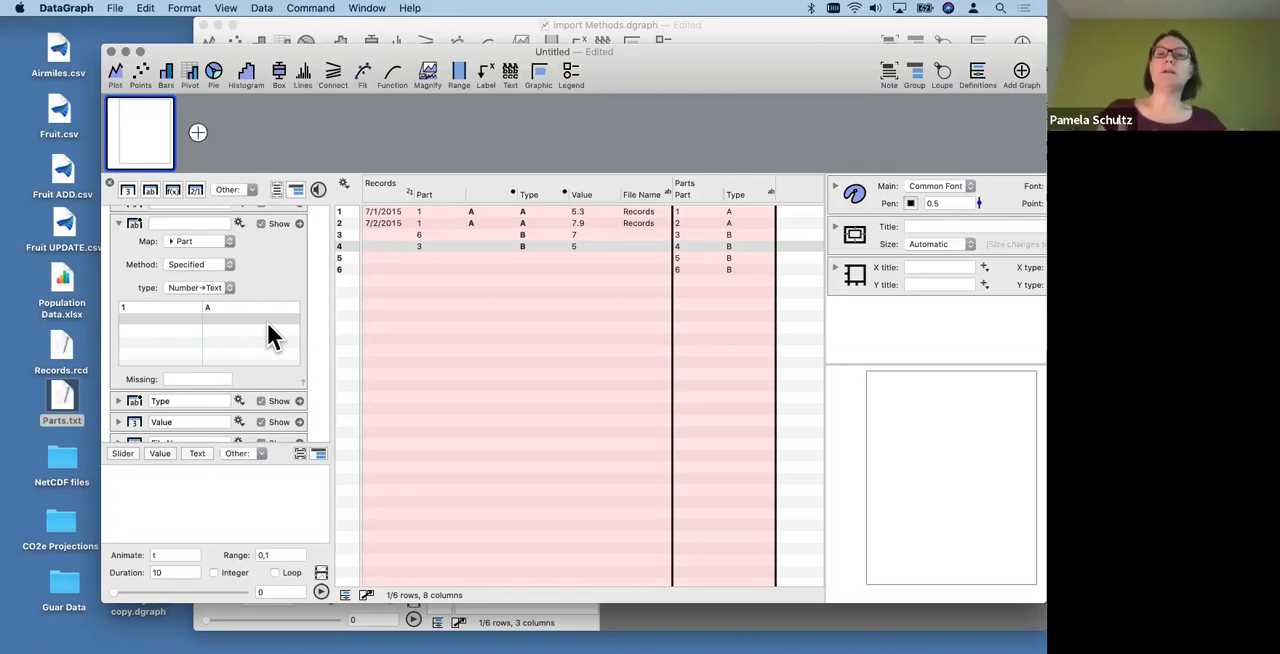
click(260, 247)
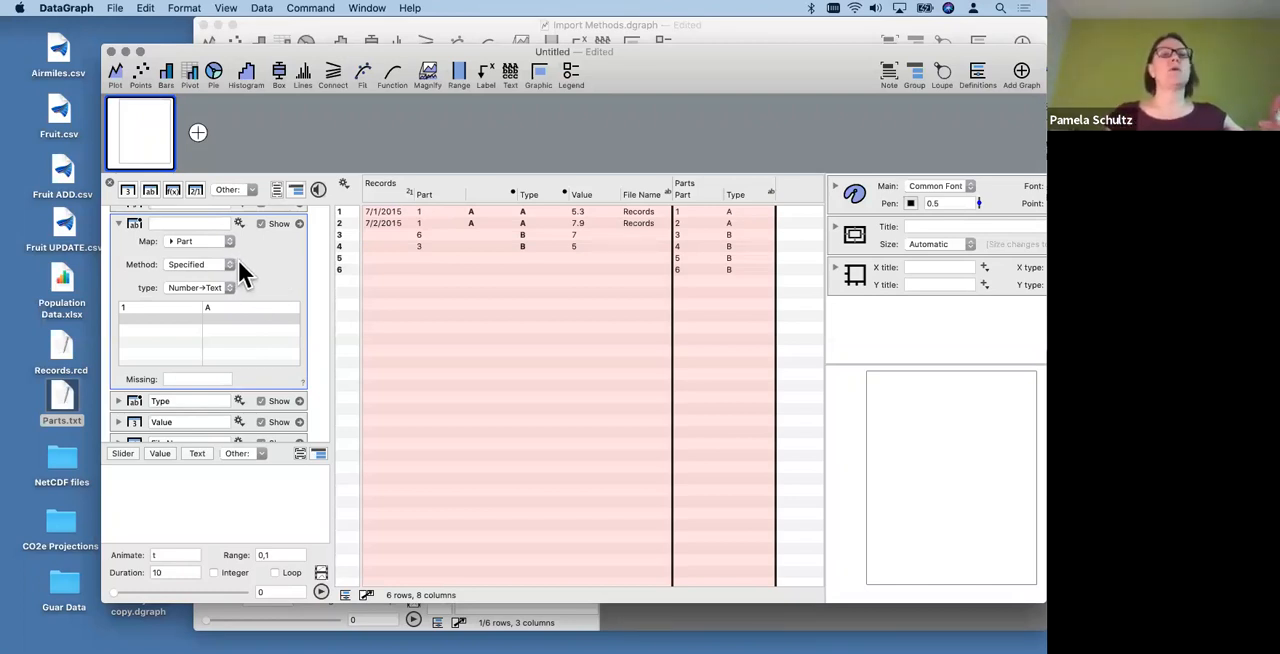
- Examine the Records Type column's map settings, including its method choices and its key and value columns
scroll(295, 283, up, 3)
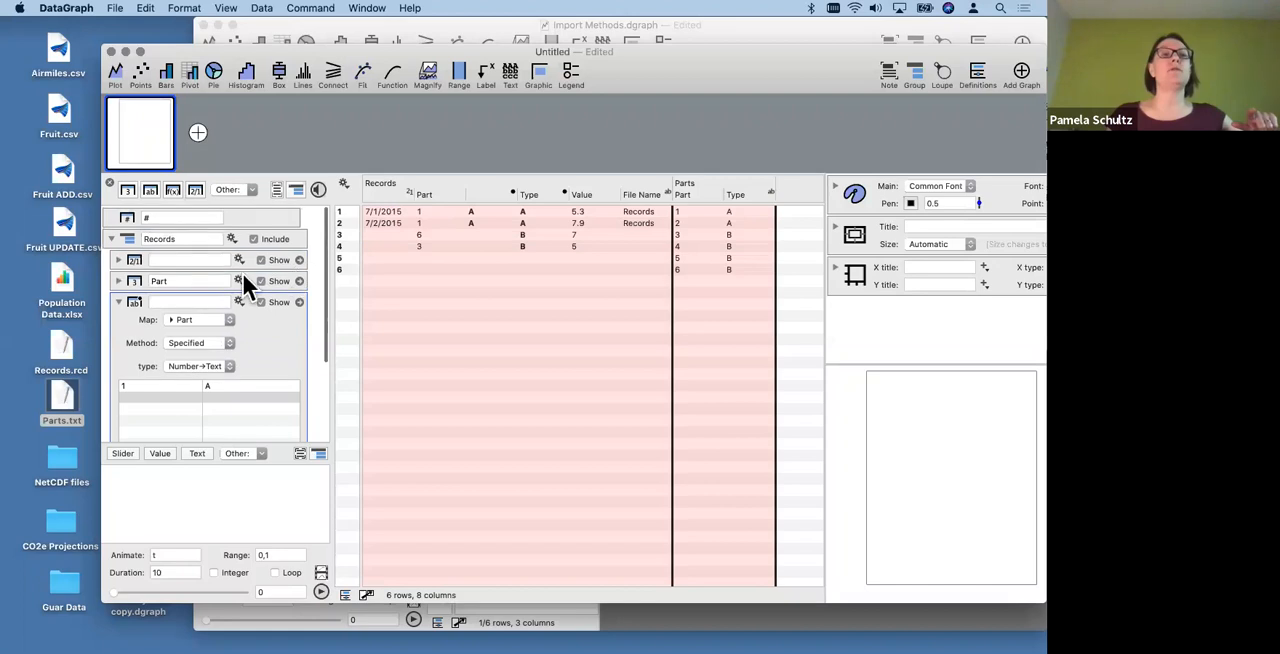
scroll(157, 260, down, 2)
scroll(160, 299, down, 3)
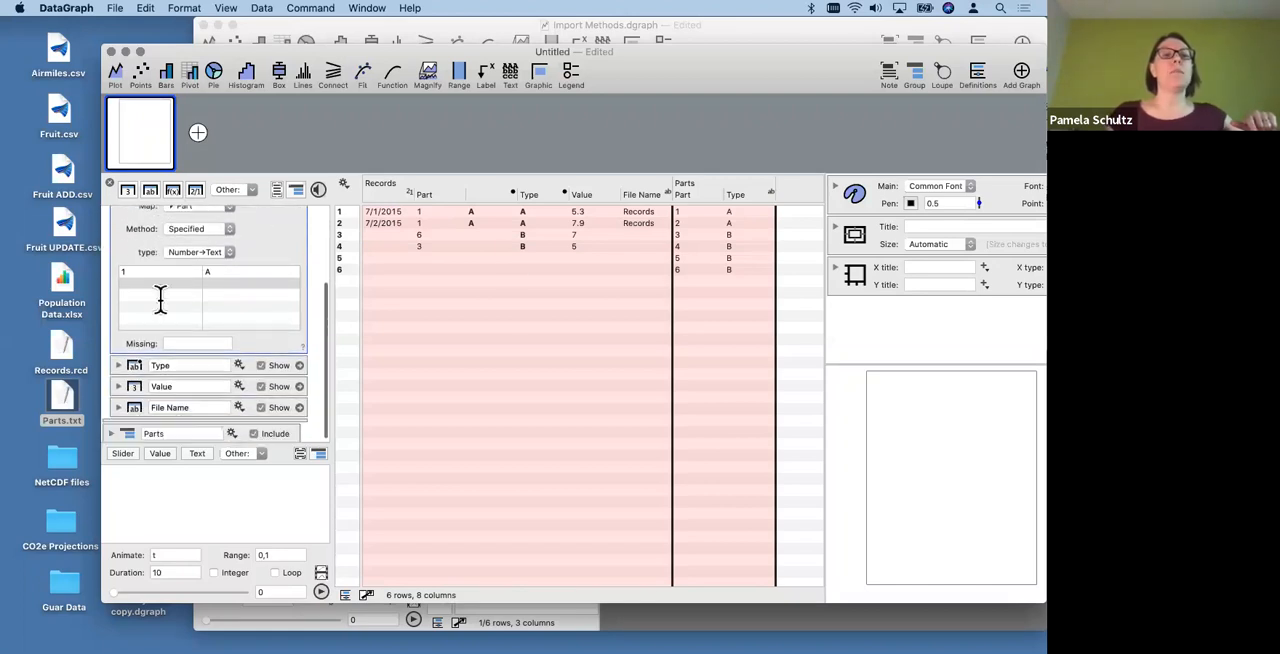
click(547, 194)
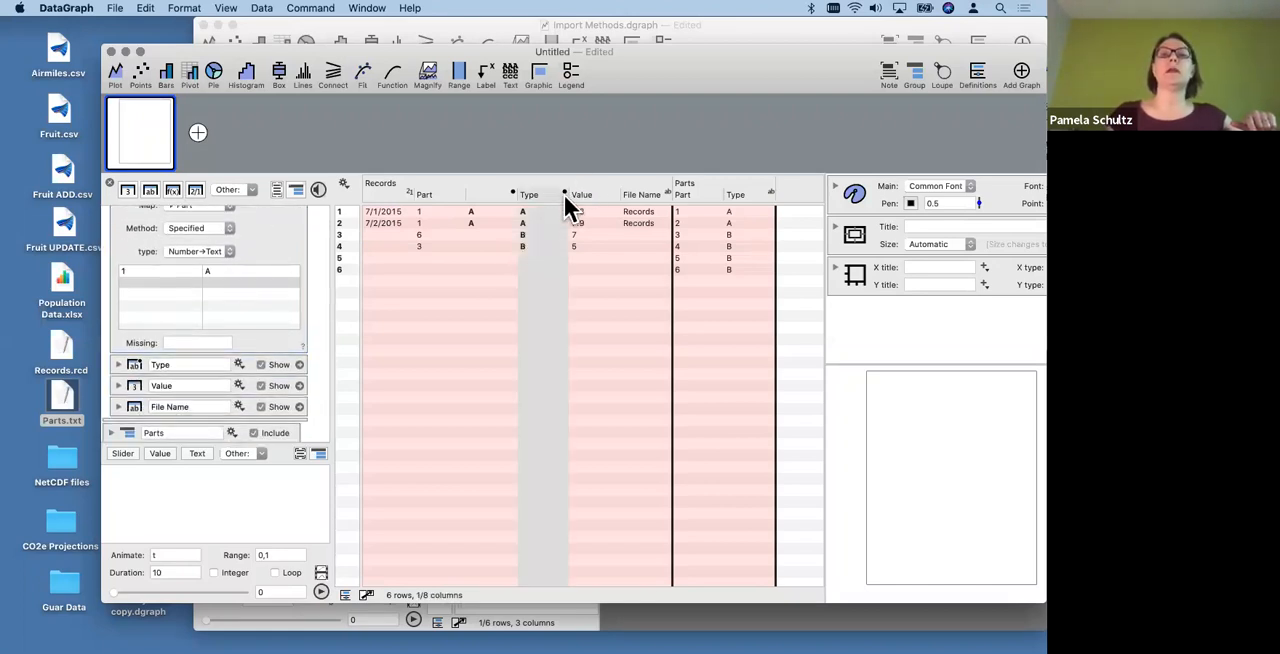
click(119, 364)
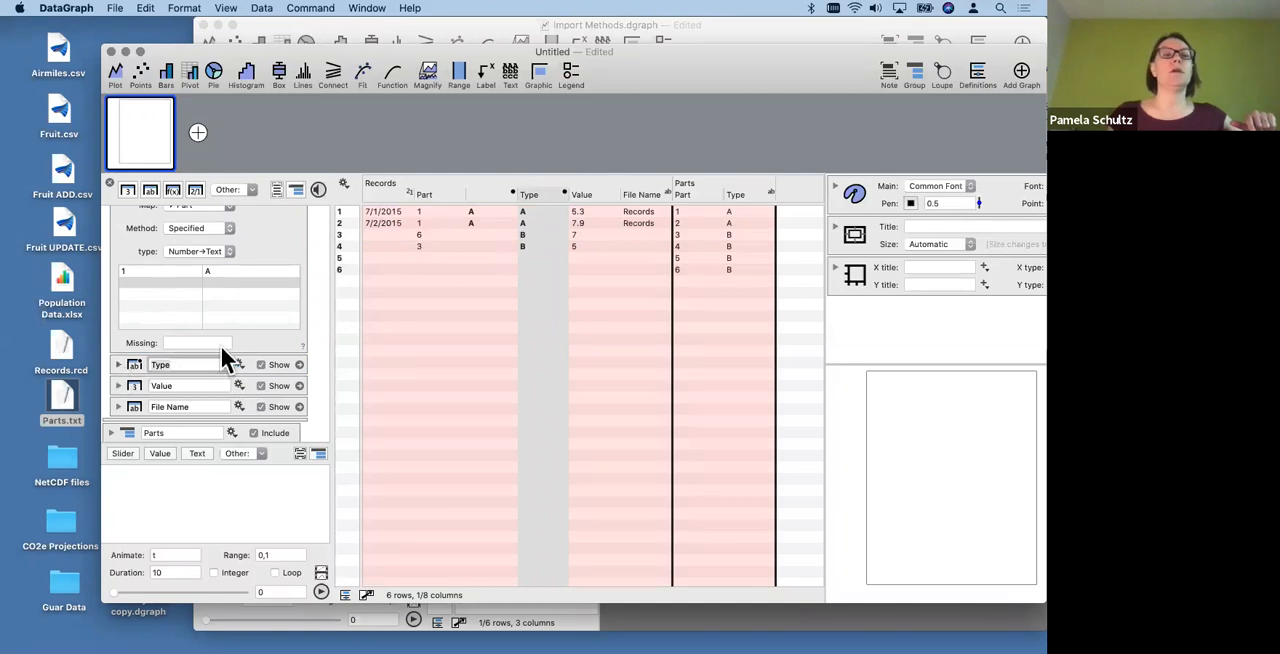
scroll(254, 340, down, 3)
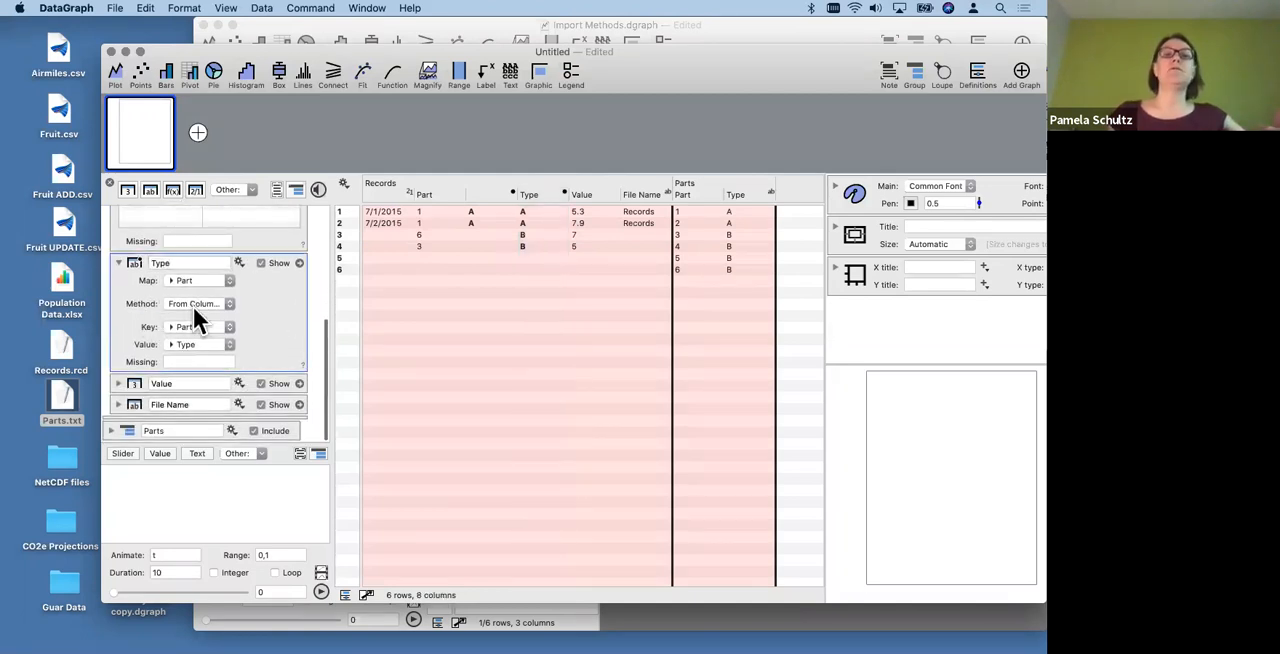
click(196, 303)
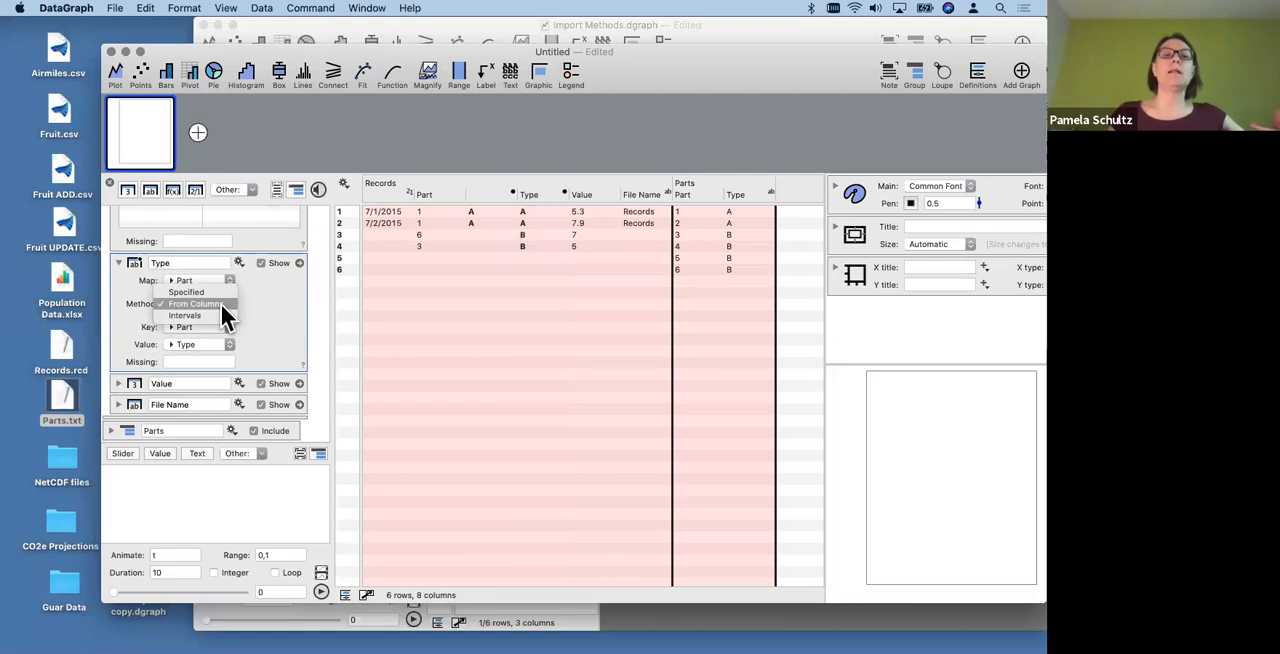
click(221, 304)
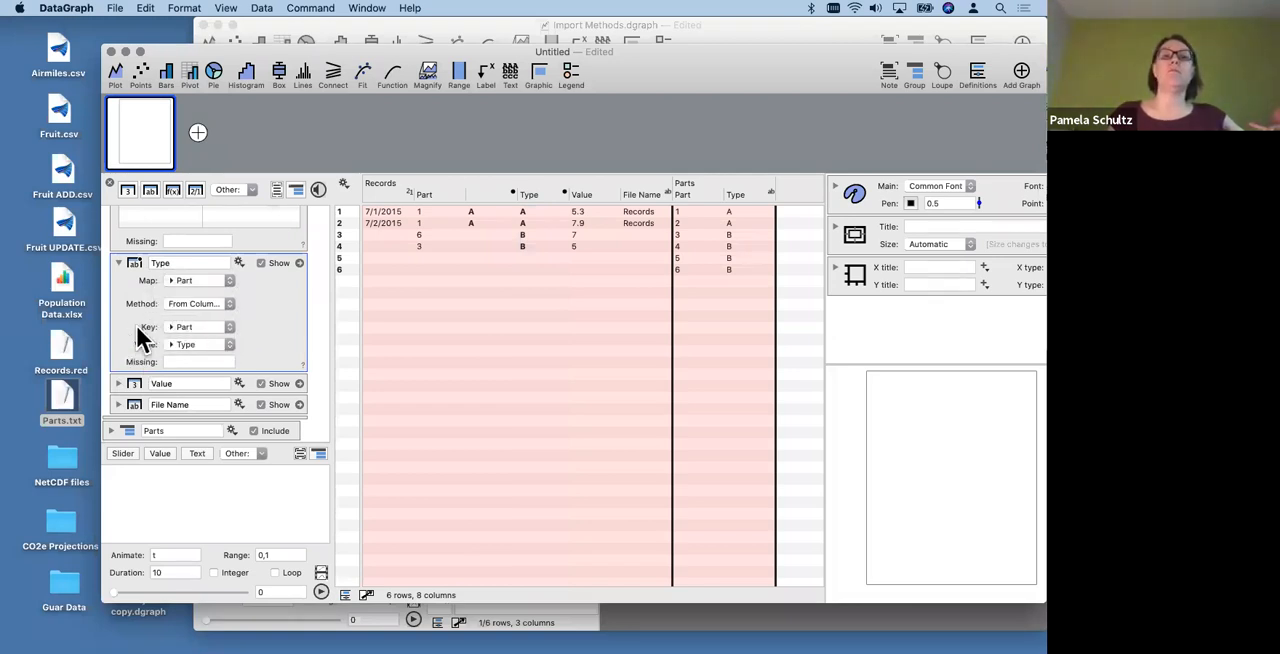
scroll(277, 314, up, 3)
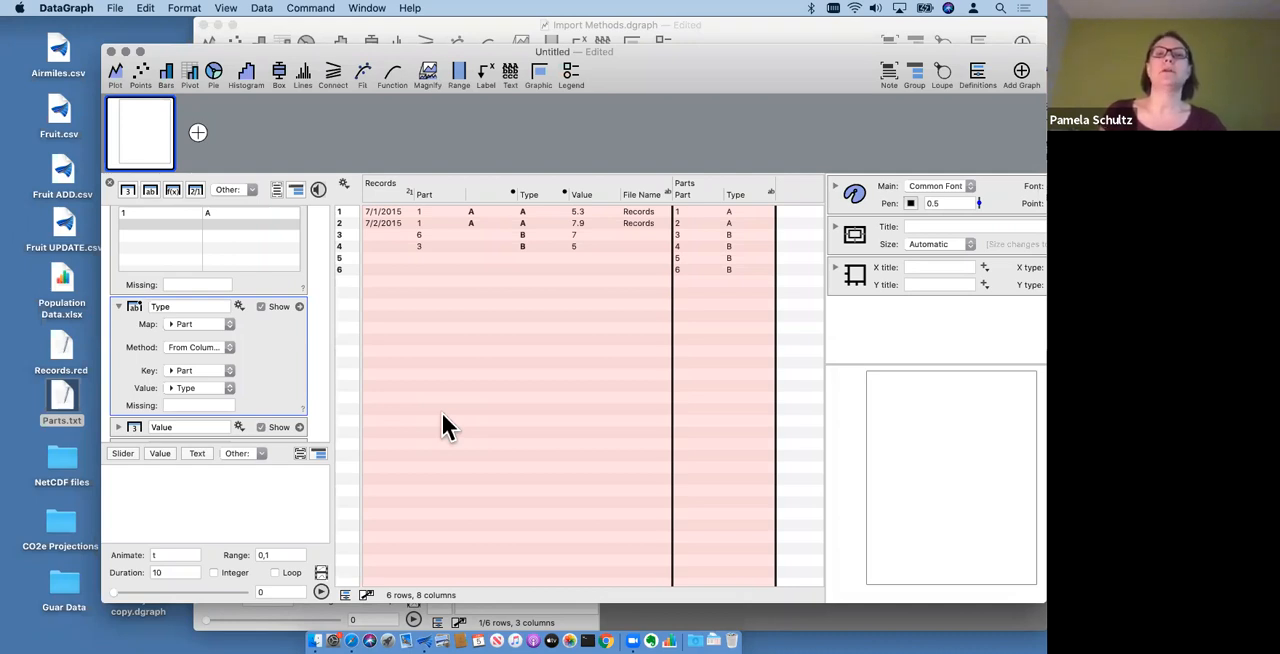
- Open Records.rcd through Import Special to get back to its record import definition
click(344, 184)
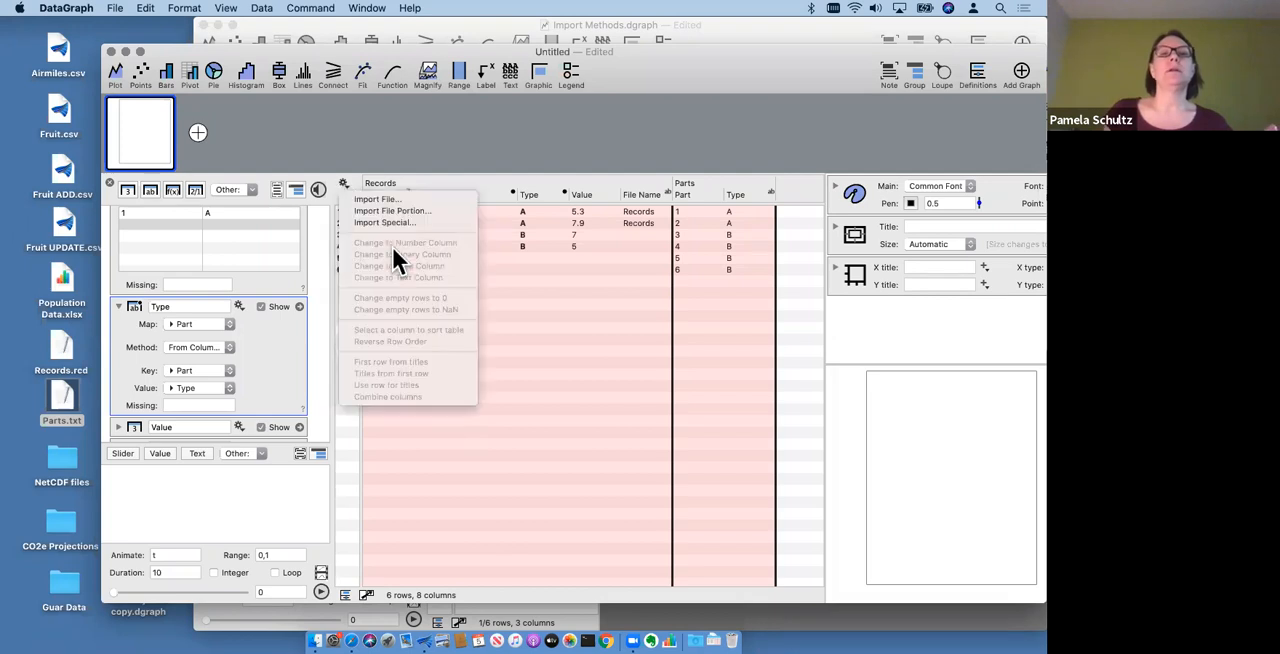
click(395, 221)
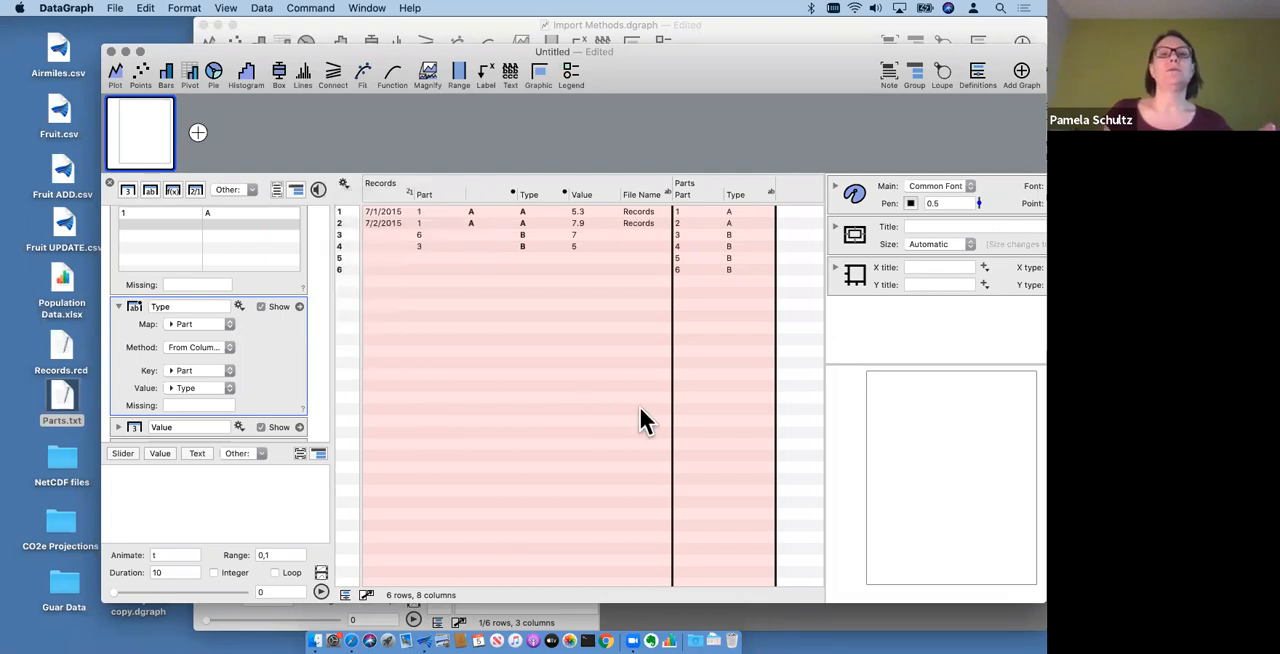
click(460, 313)
click(836, 413)
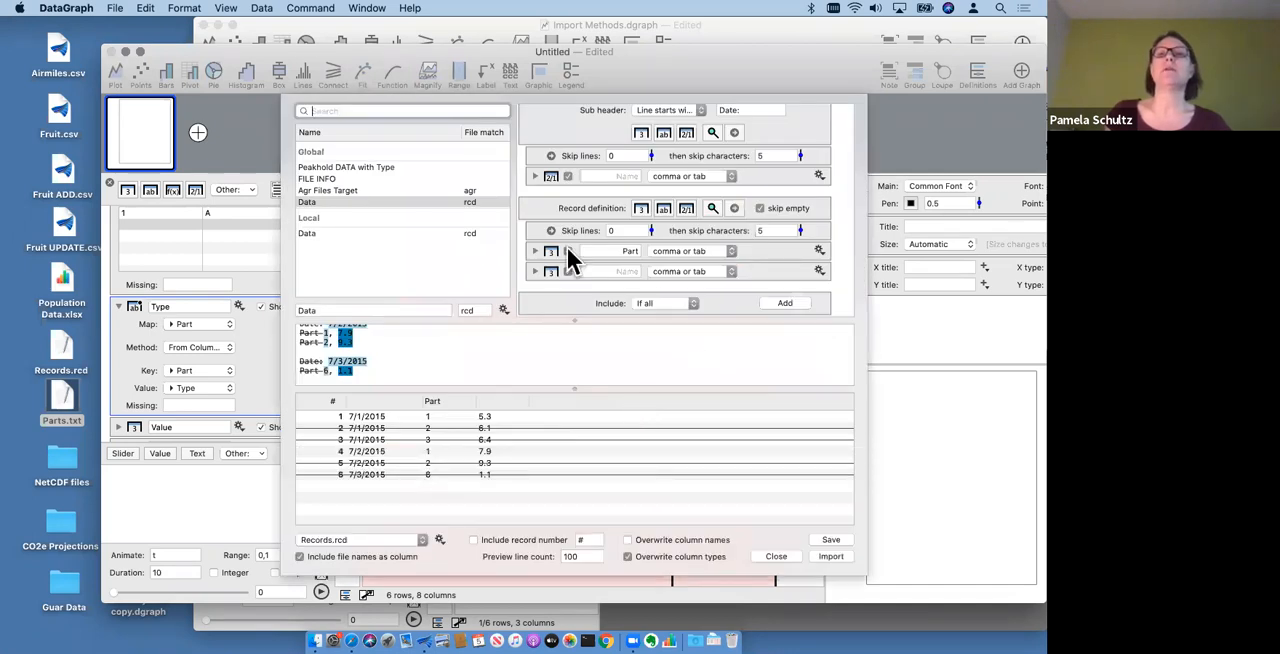
- Try the Until match delimiter on the Part column of the record definition, and change it to Fixed width
click(705, 251)
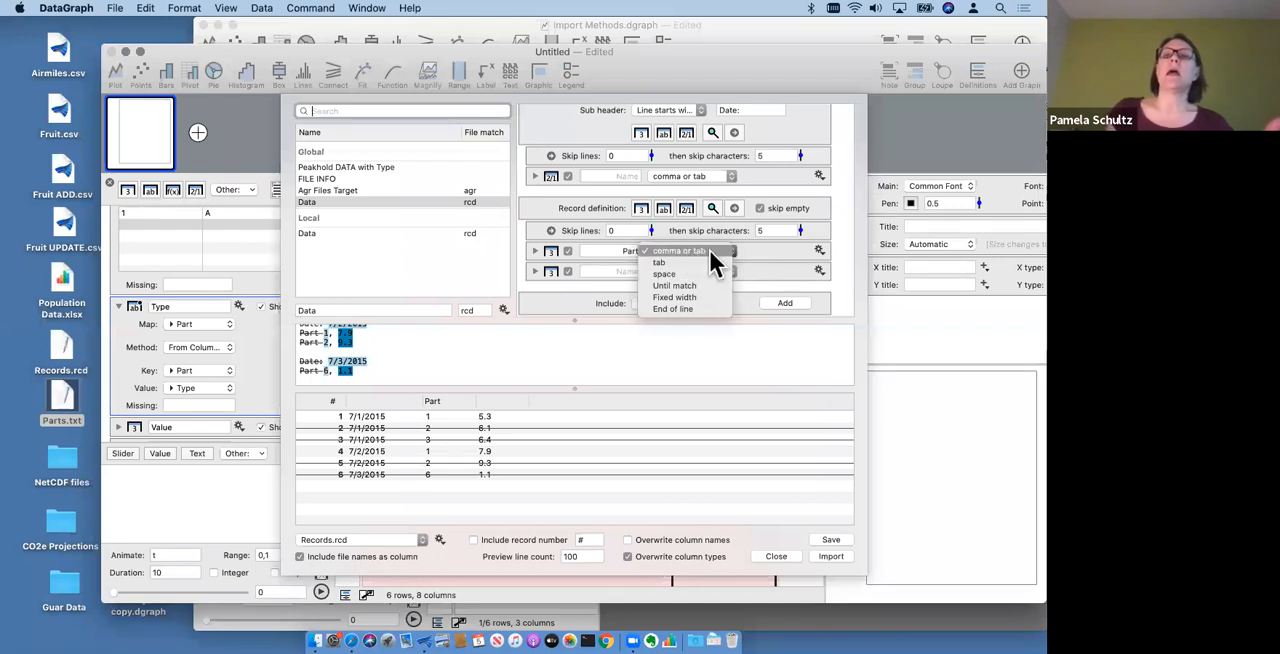
click(756, 257)
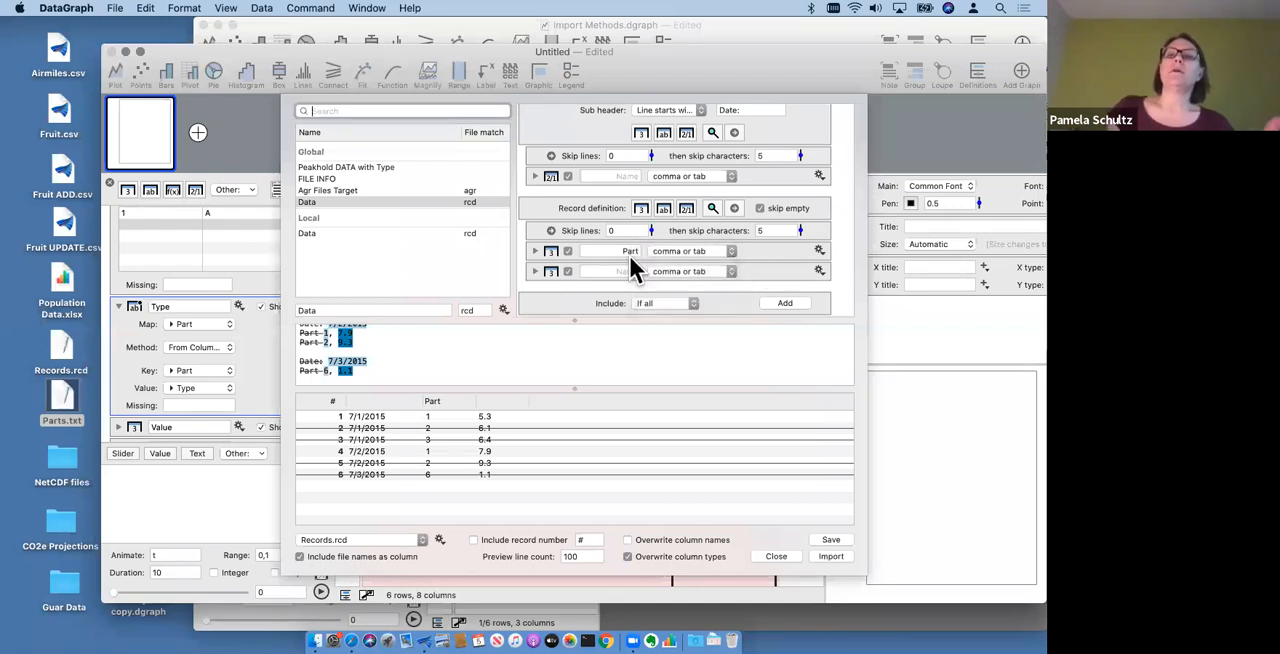
click(541, 271)
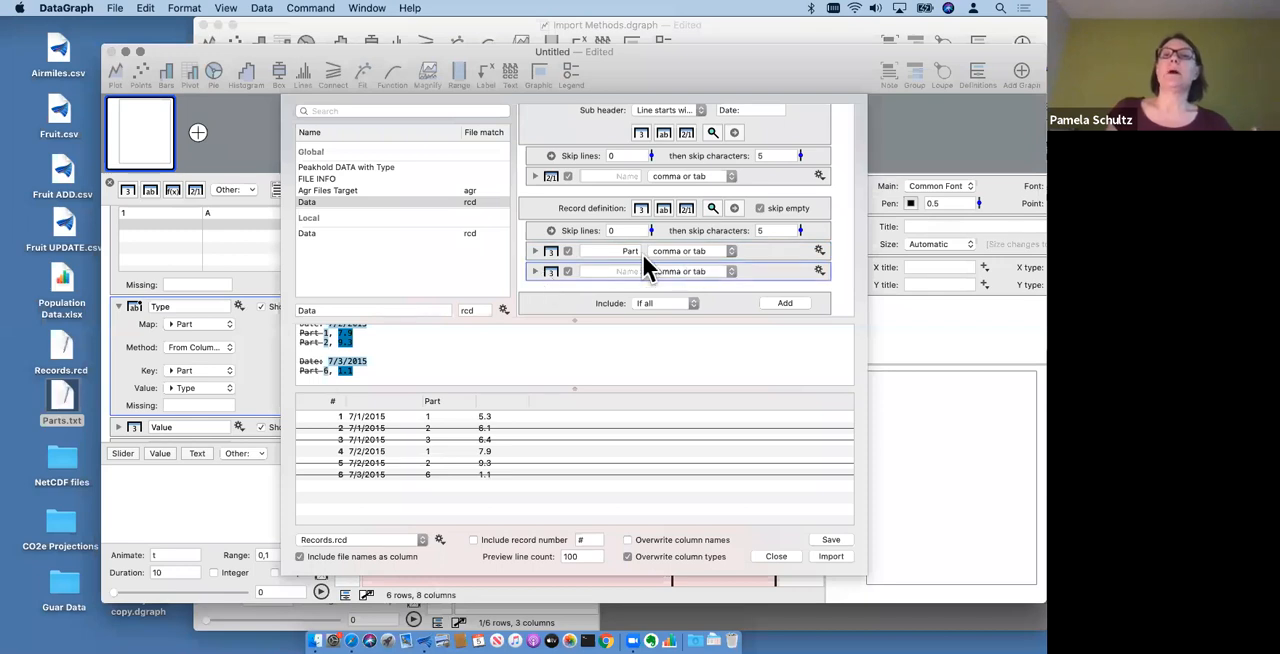
click(714, 250)
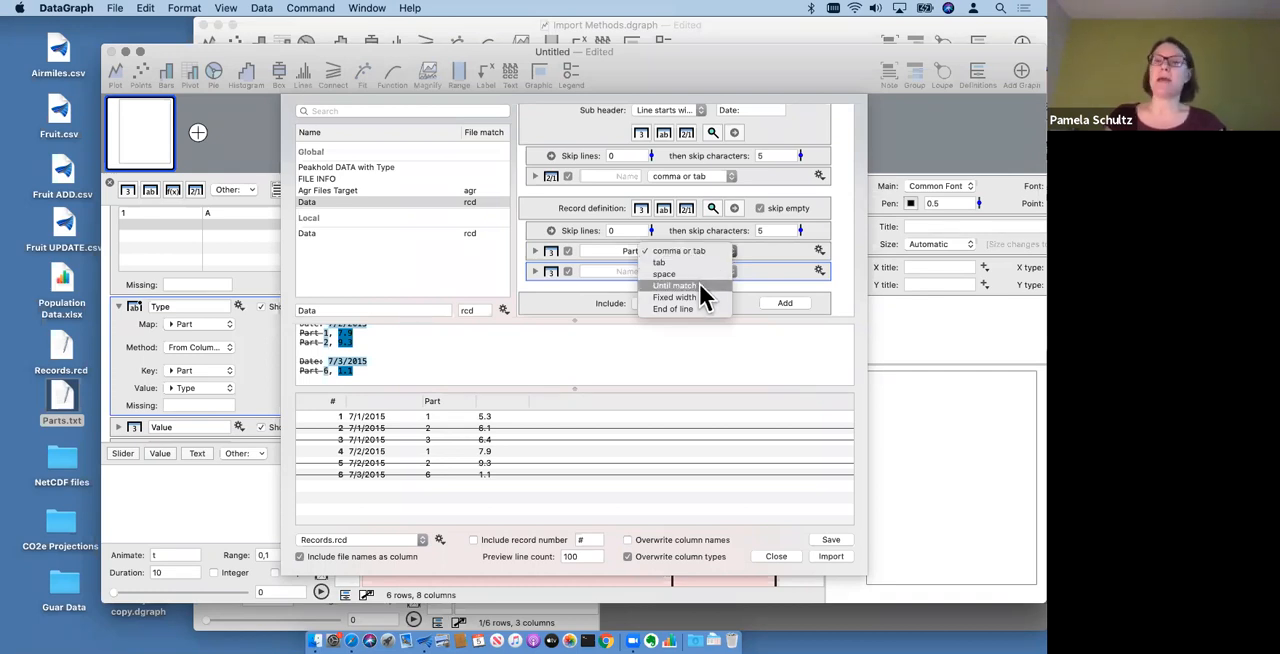
click(699, 285)
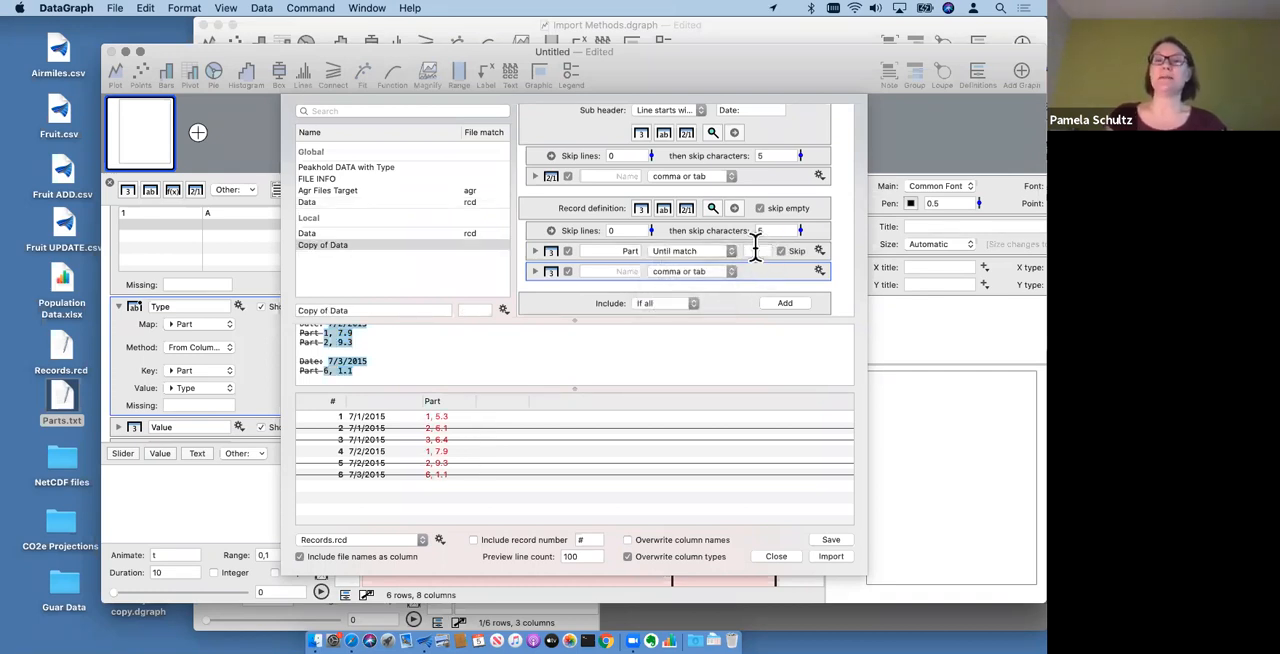
click(698, 248)
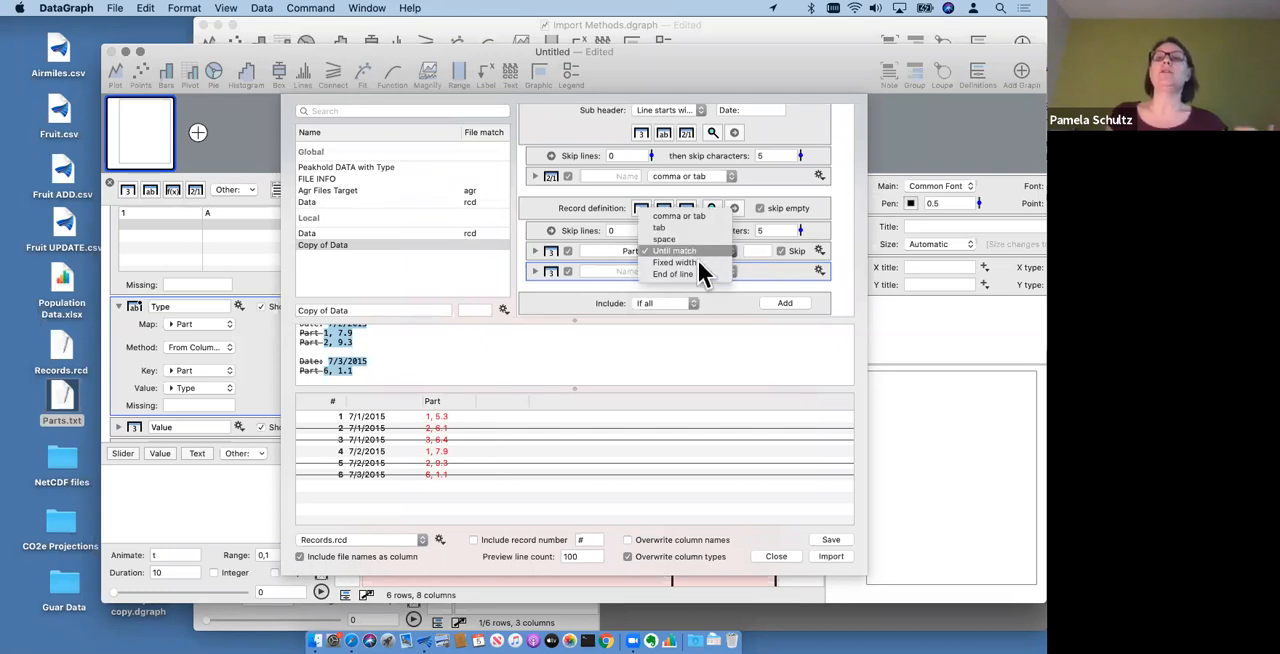
click(696, 263)
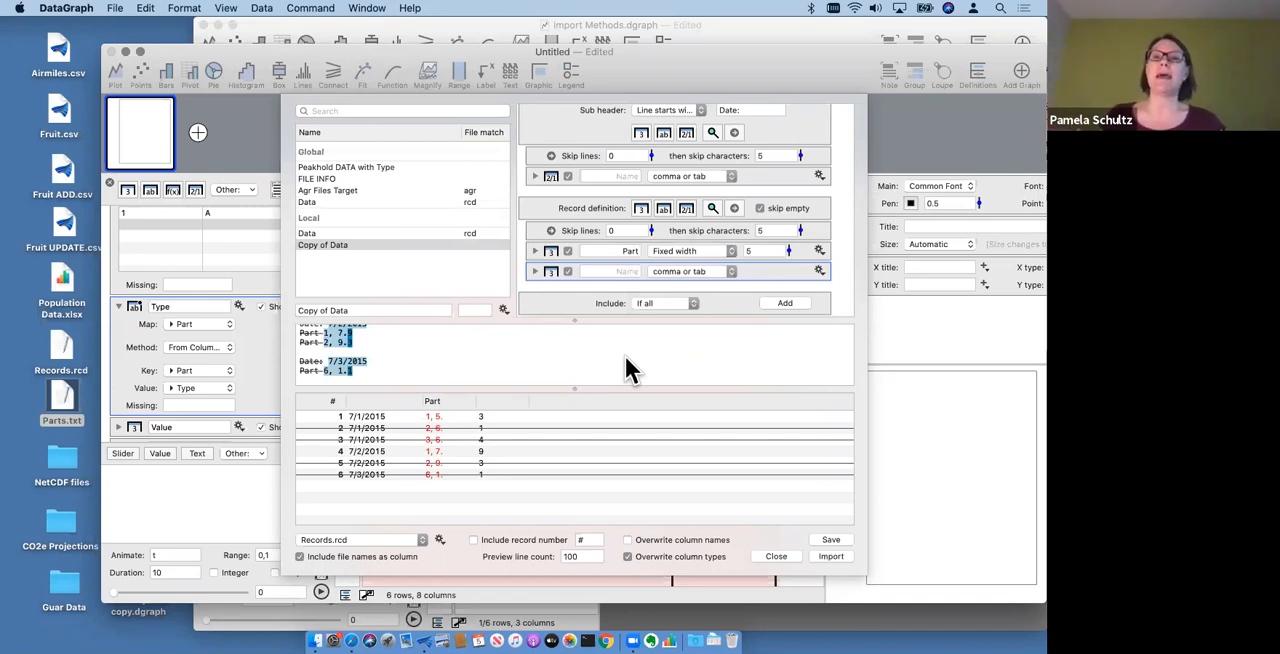
- Delete the unnamed number column below Part in the record definition and set Part's fixed width to 50
click(548, 250)
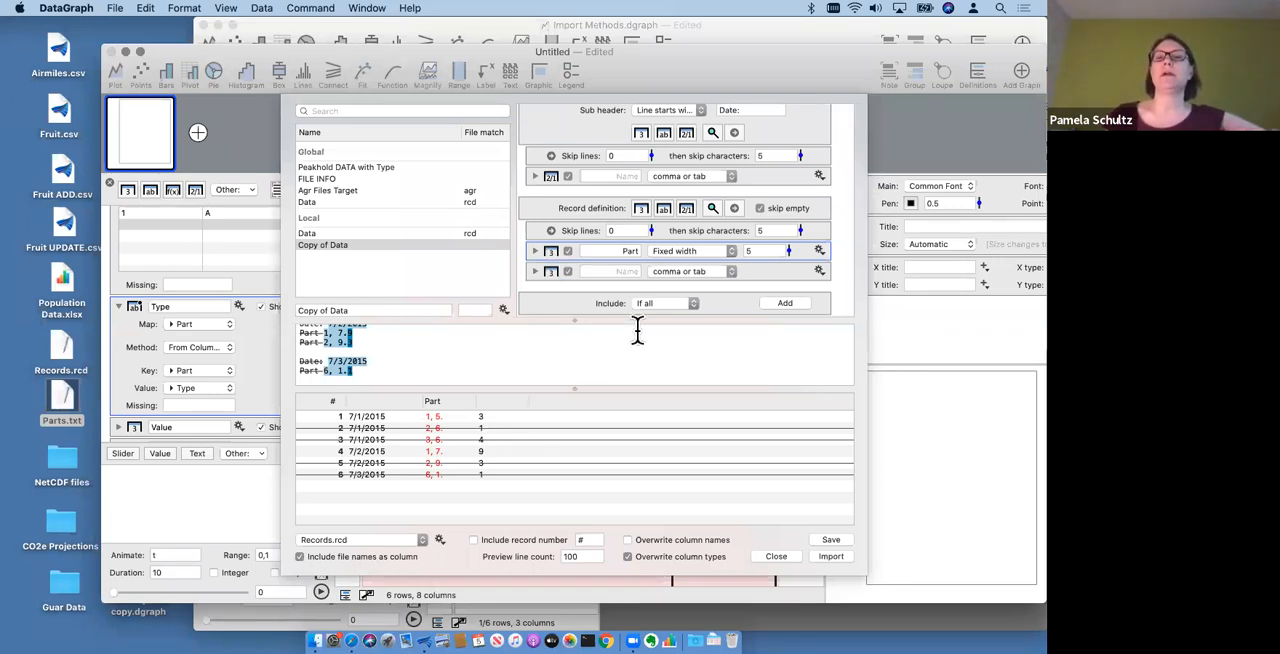
click(763, 251)
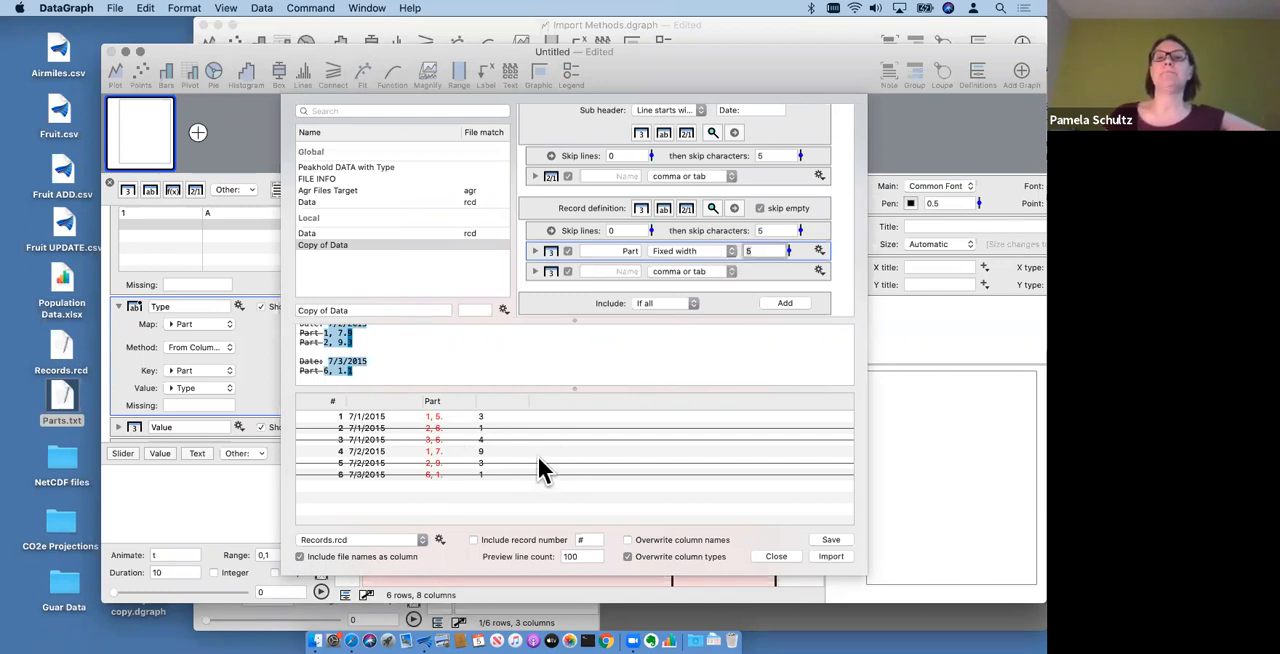
click(547, 271)
key(Delete)
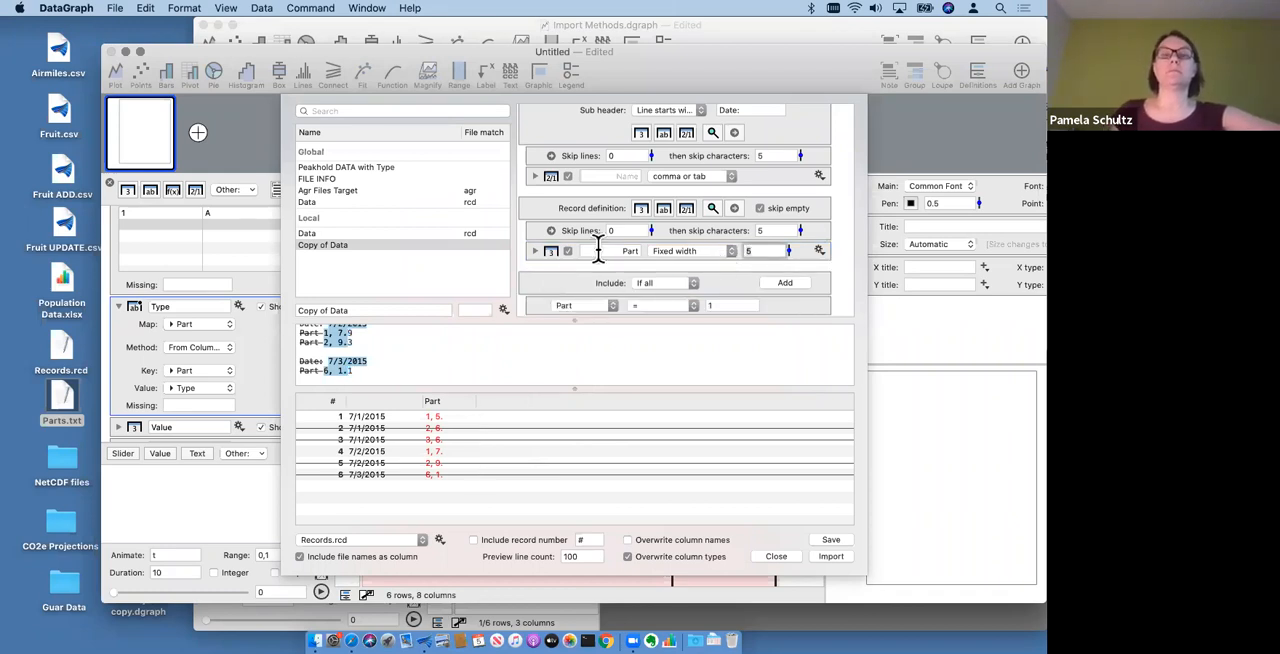
text(0)
key(Return)
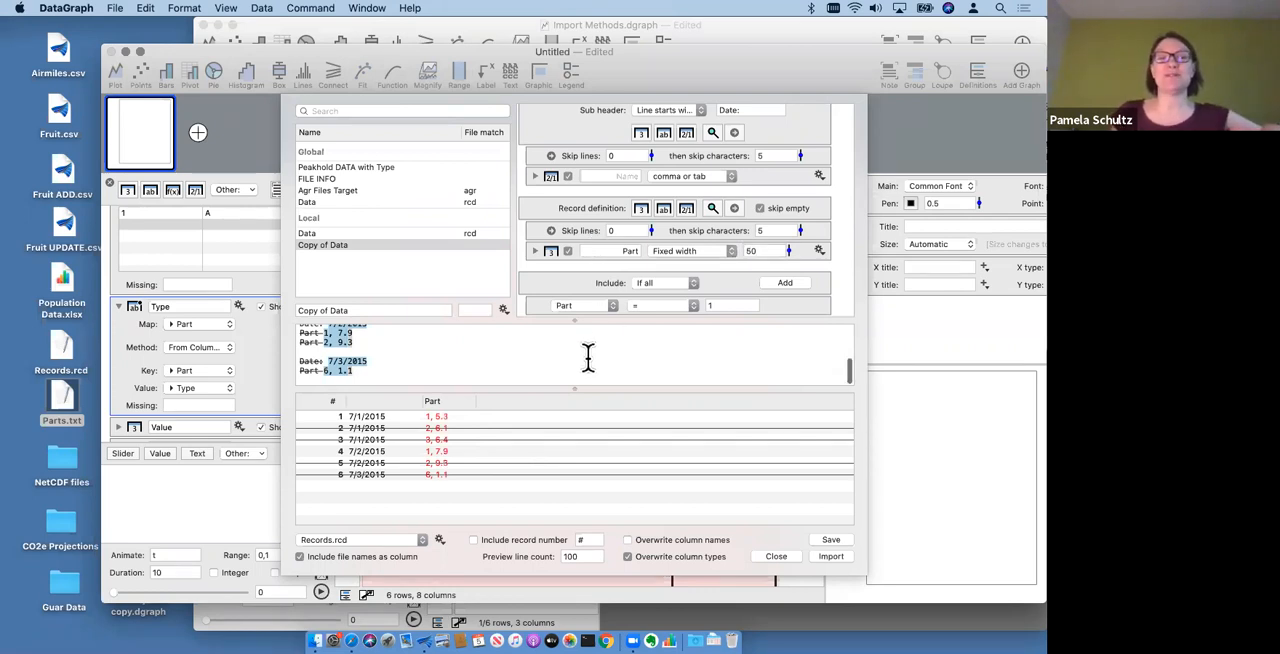
- Examine the Part column in the import preview, along with its include-condition options and delimiter choices
click(439, 420)
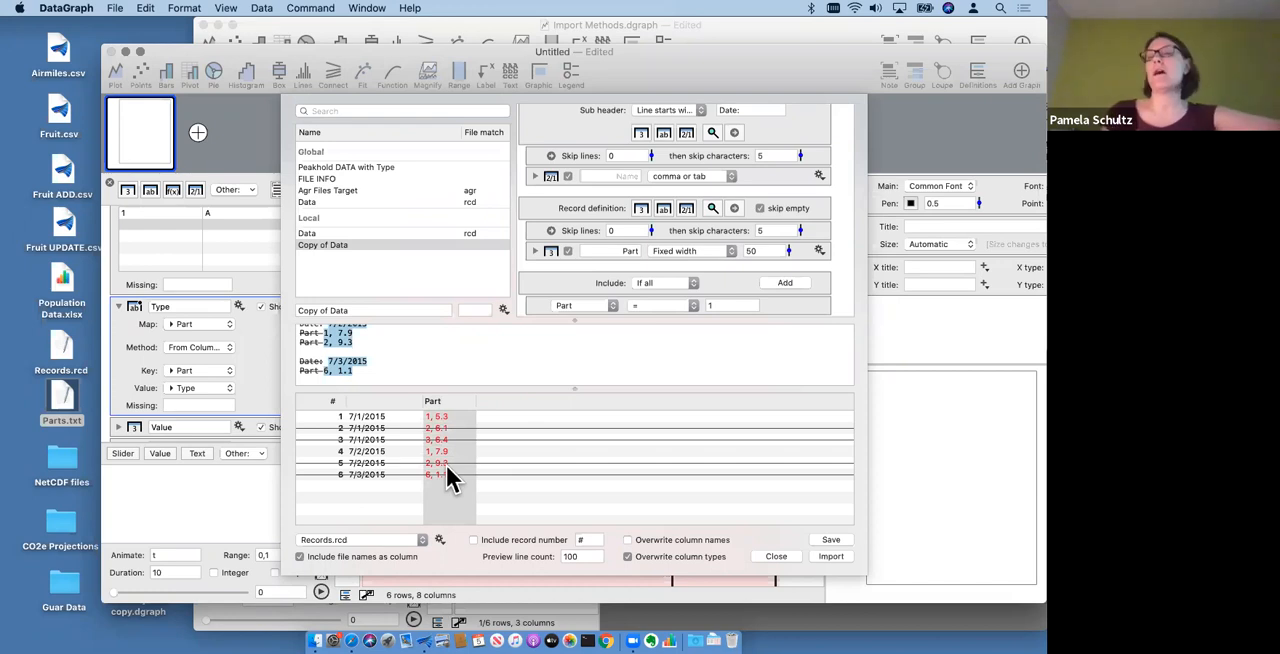
click(548, 256)
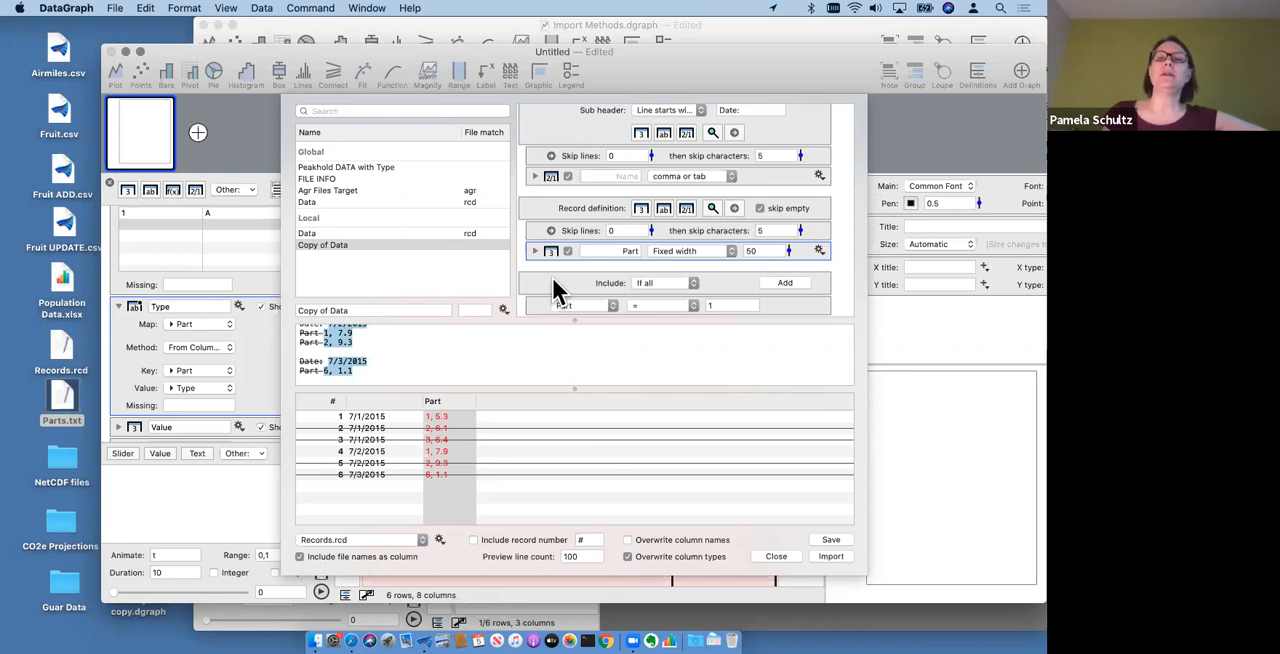
scroll(551, 275, down, 1)
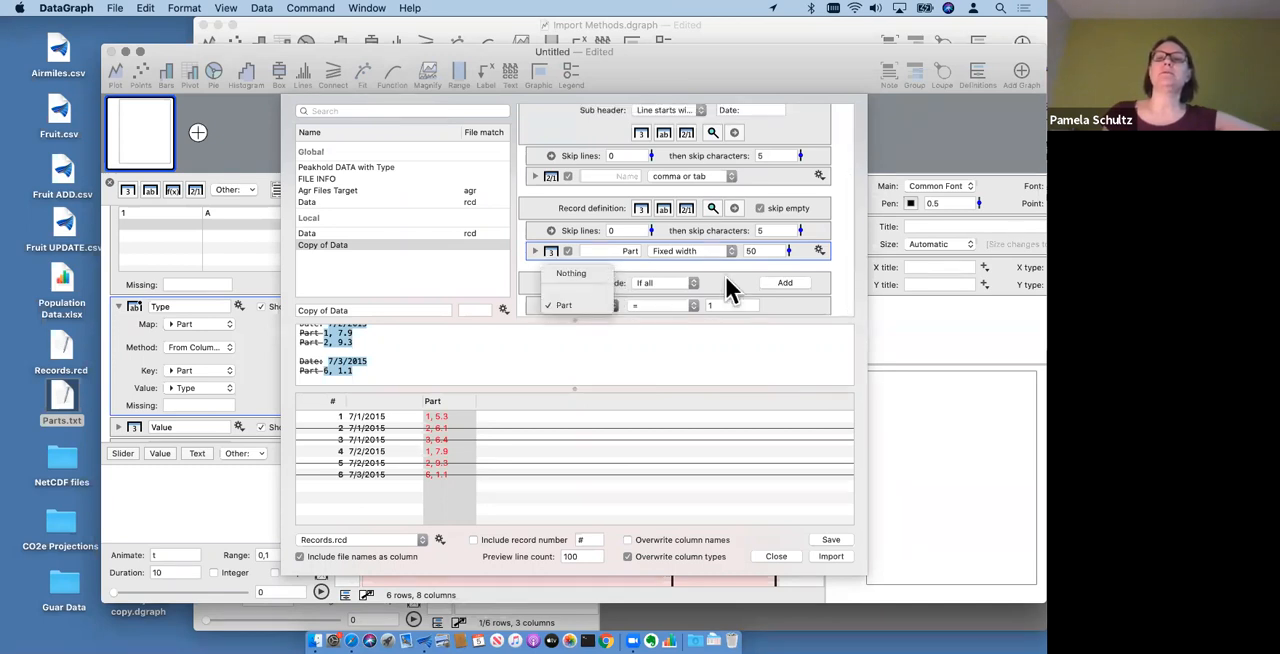
click(675, 282)
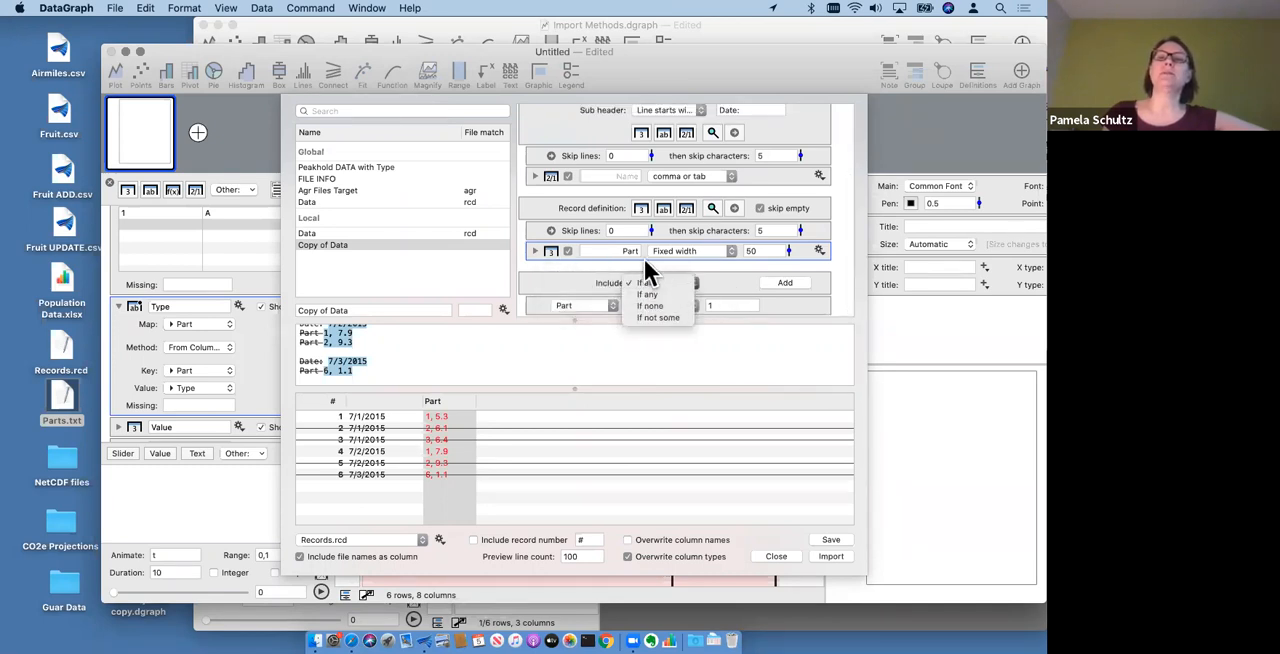
click(644, 259)
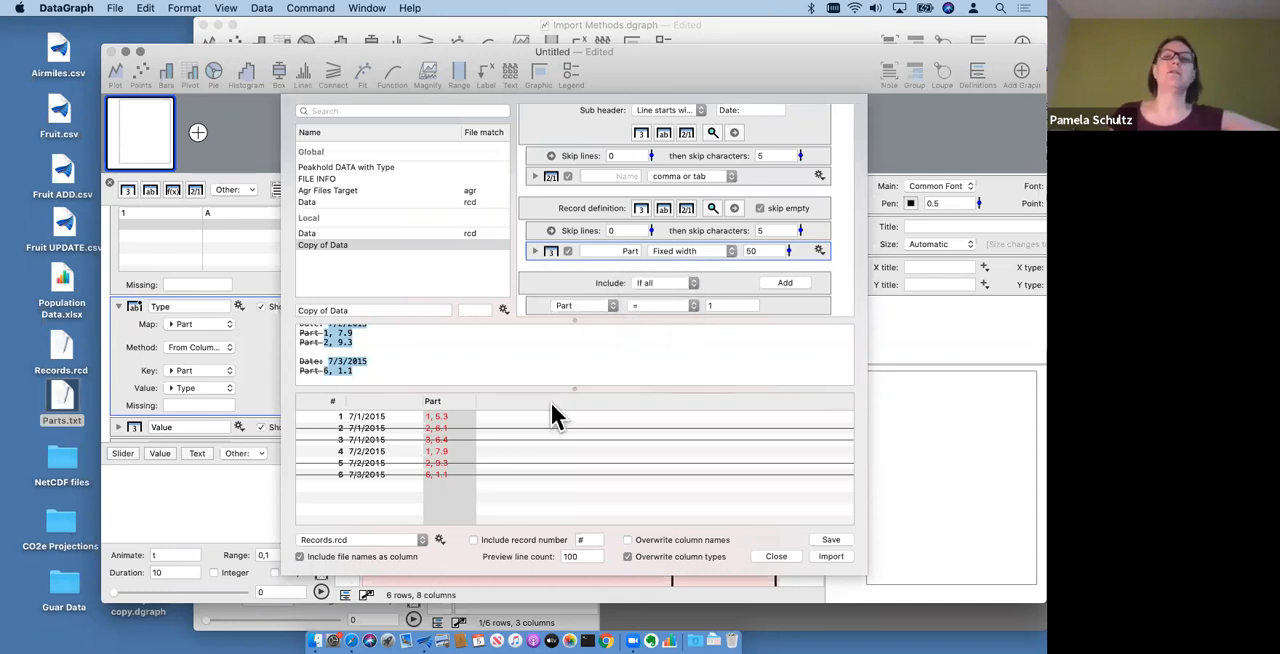
click(674, 250)
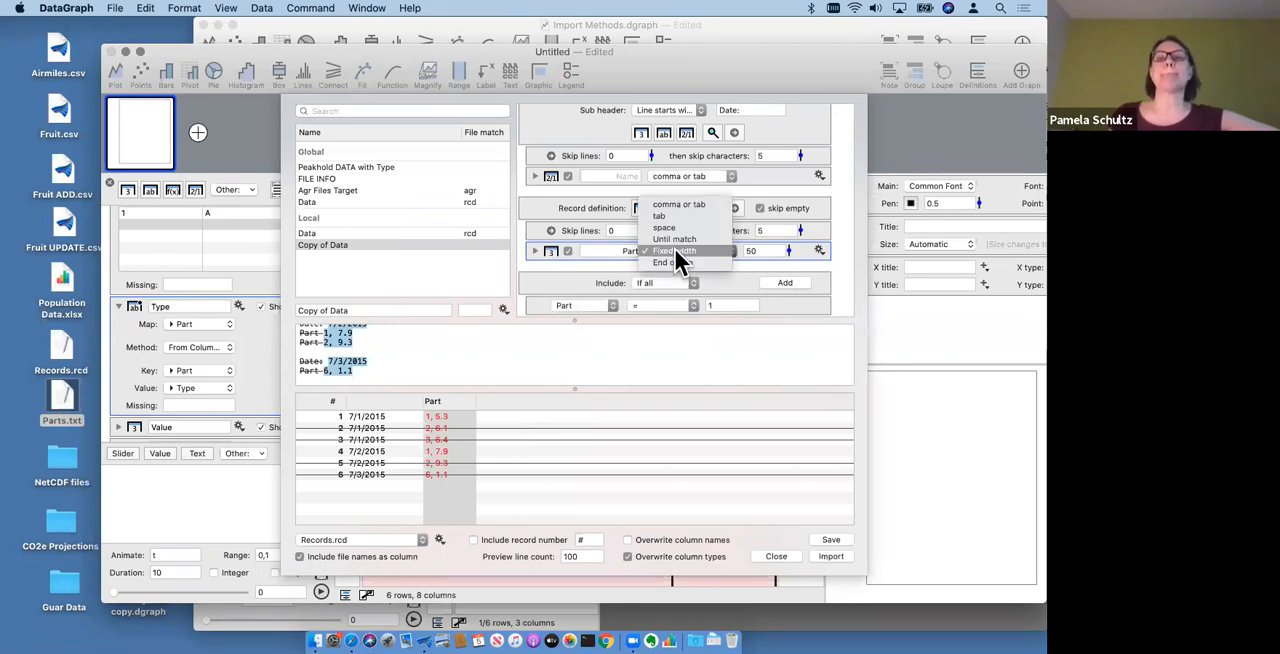
click(803, 301)
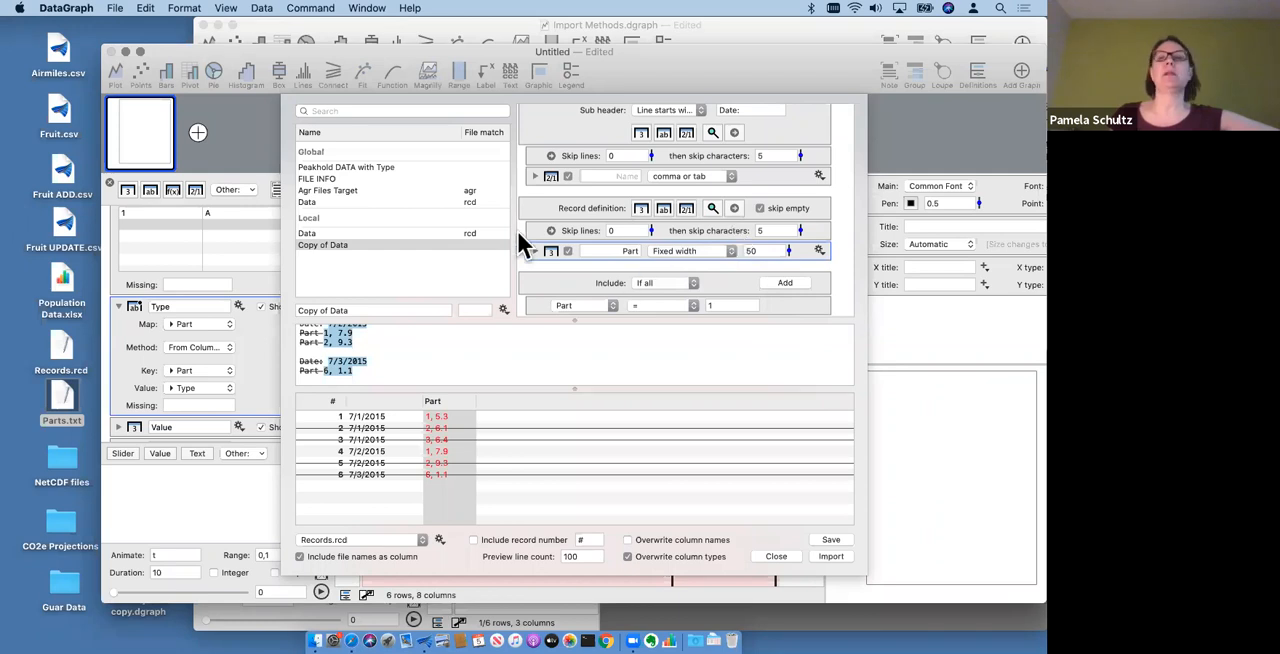
click(550, 251)
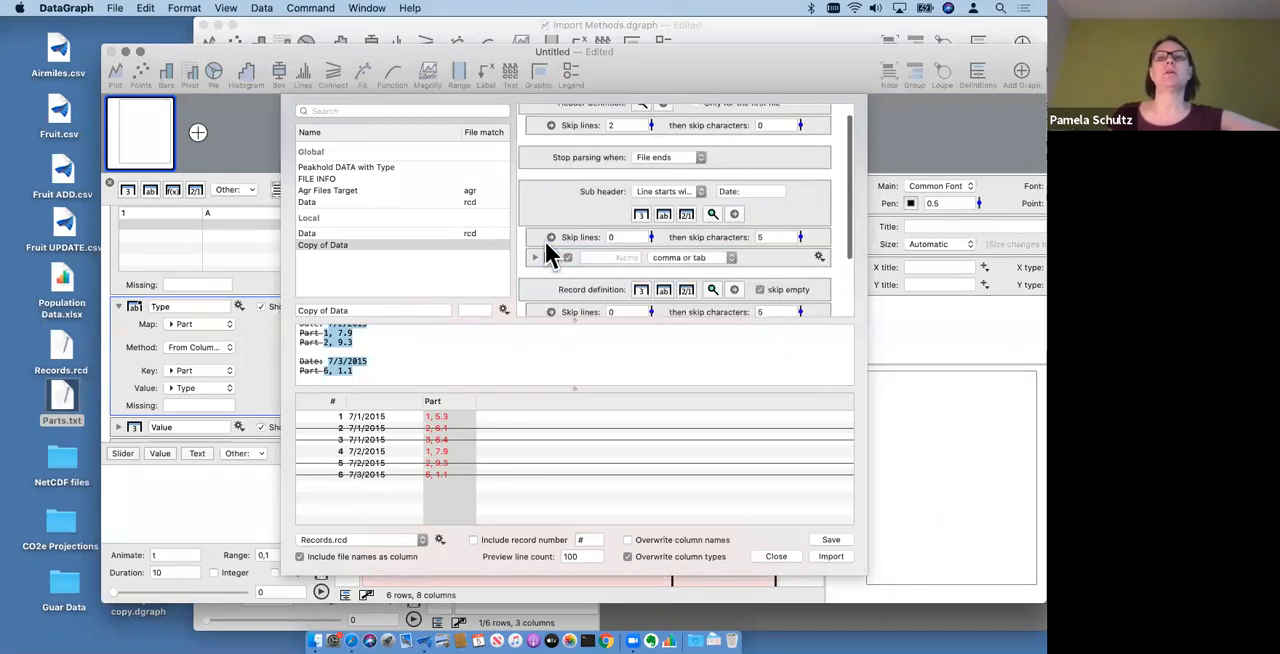